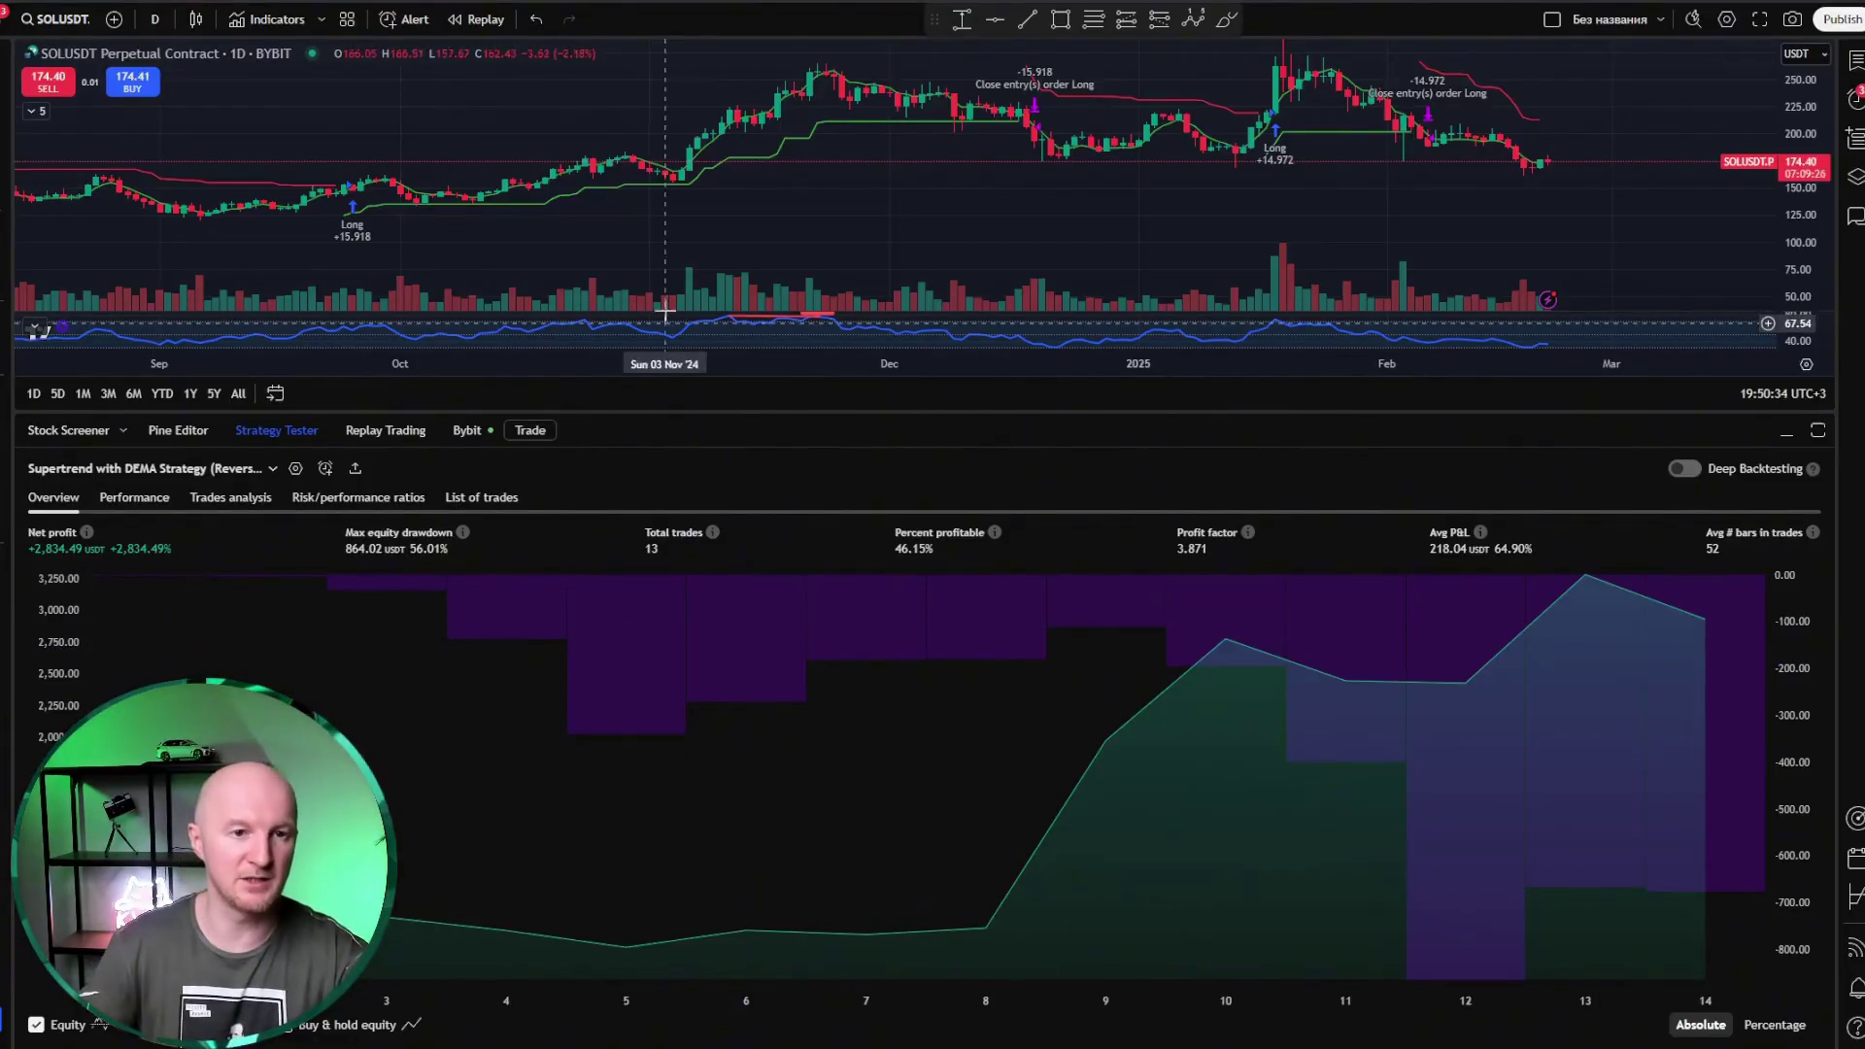
pyautogui.click(1792, 436)
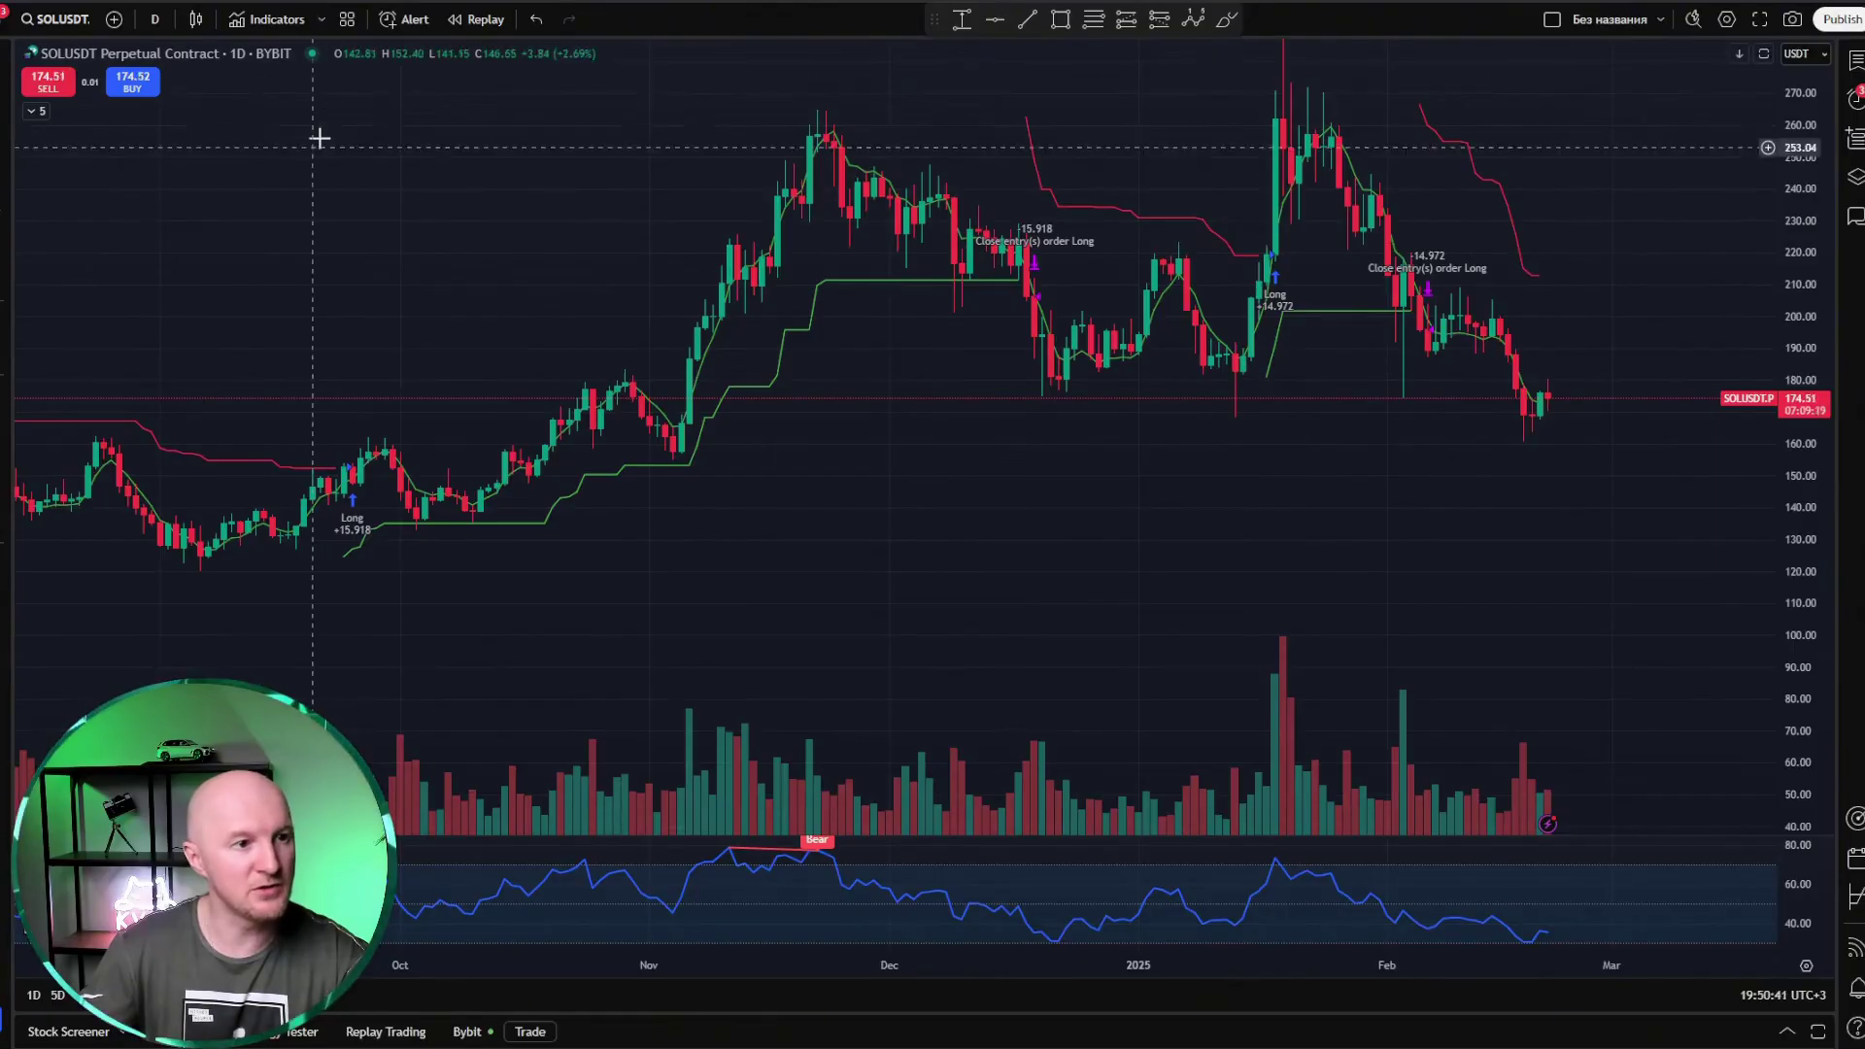
pyautogui.click(275, 19)
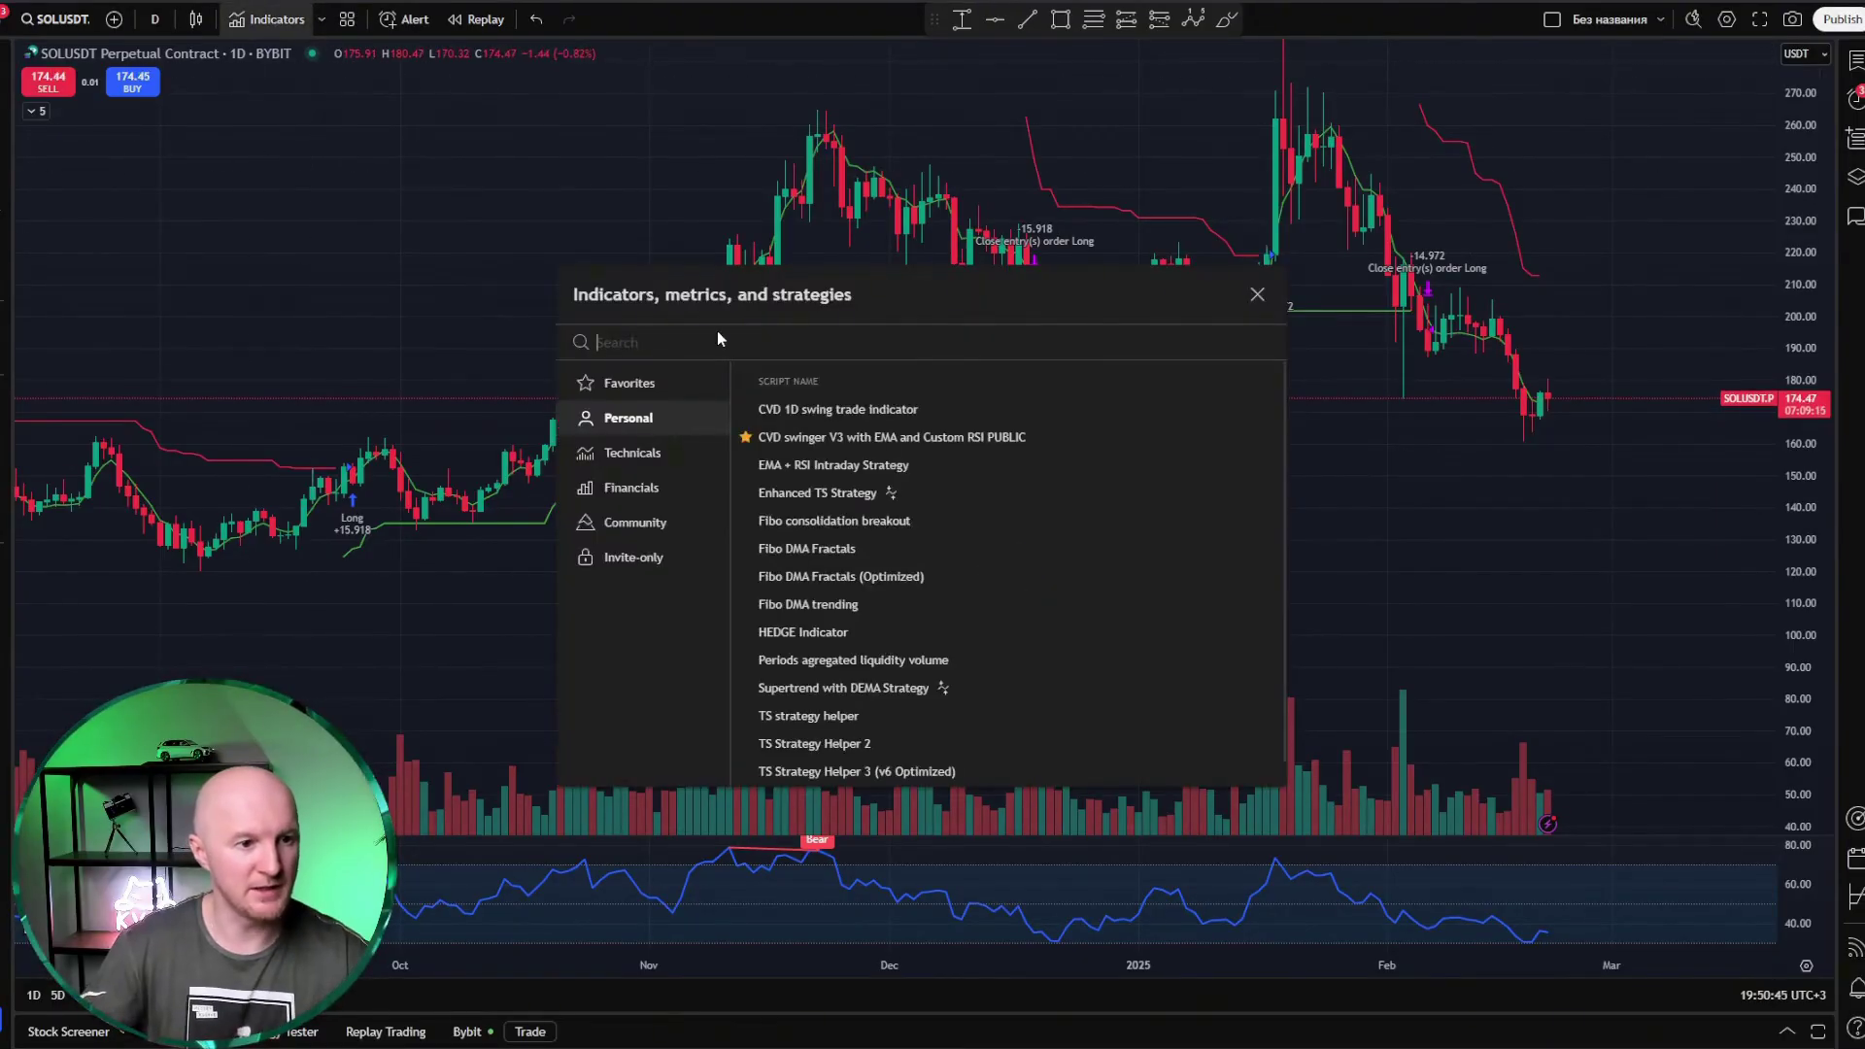
pyautogui.write('strategy')
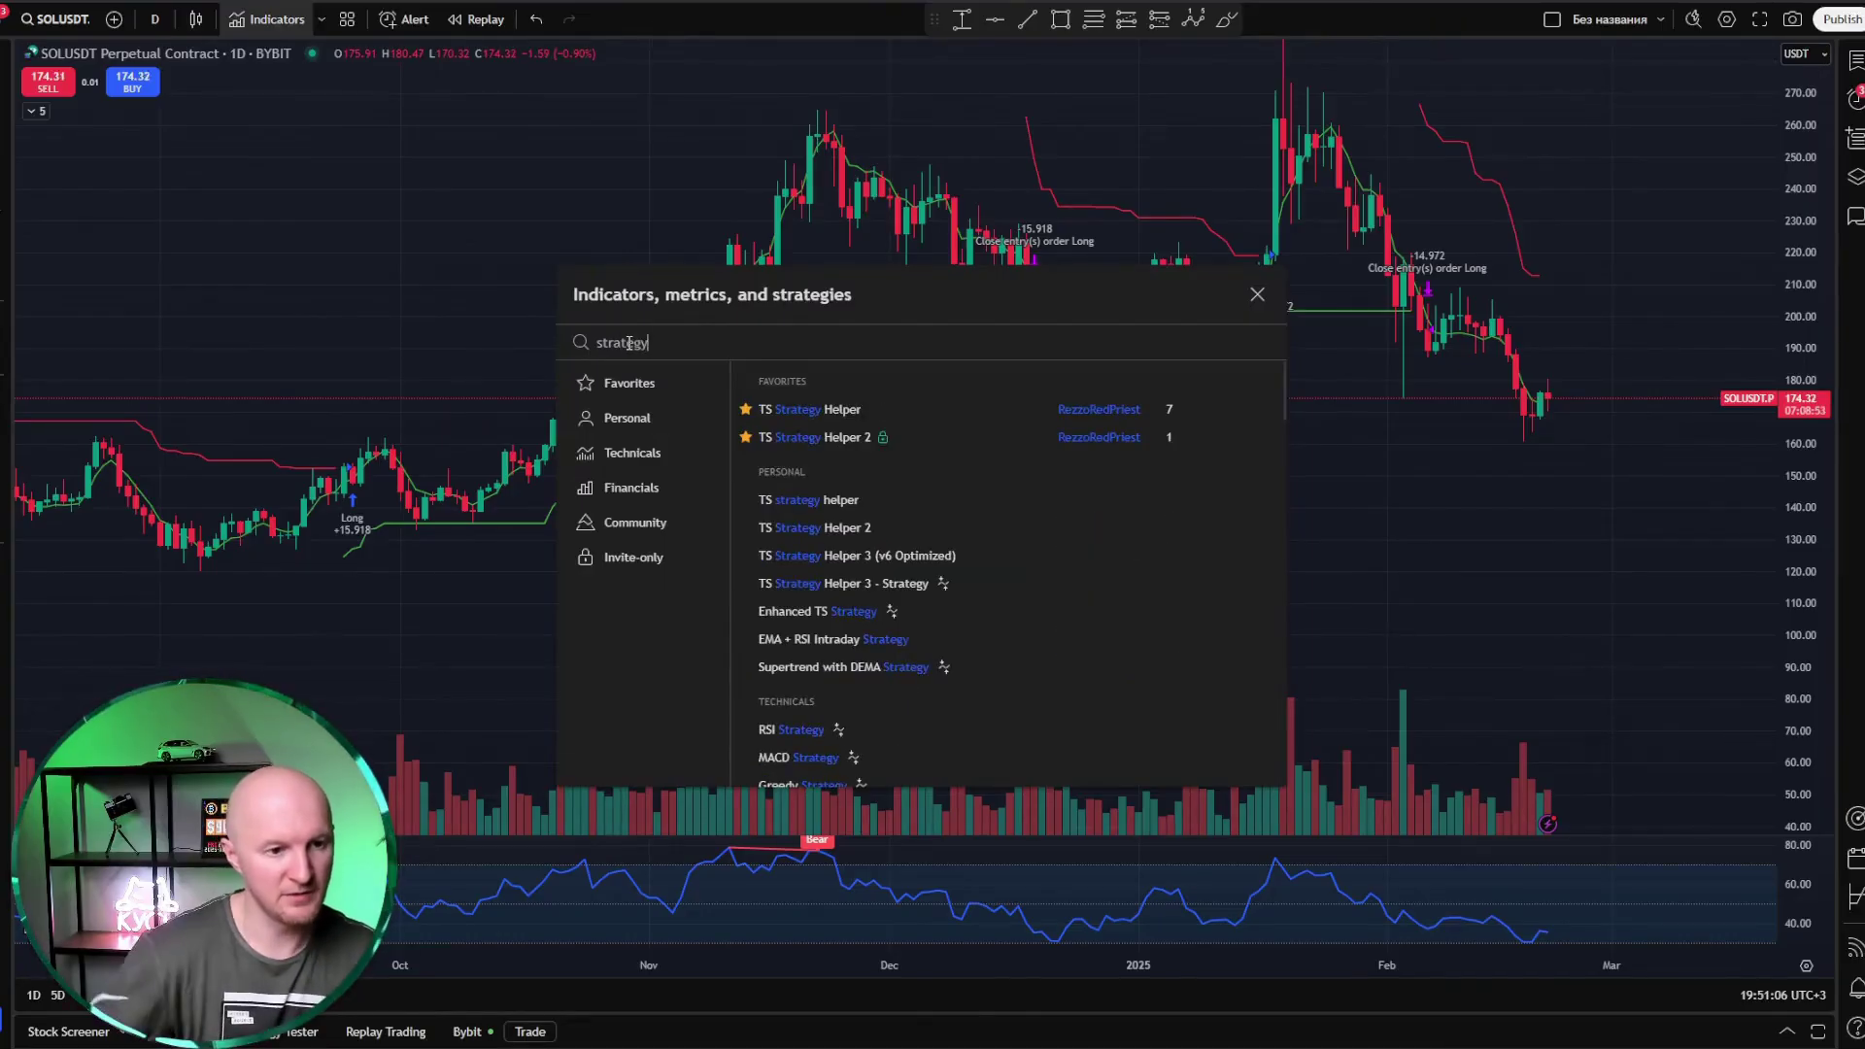
pyautogui.scroll(-4, 807, 439)
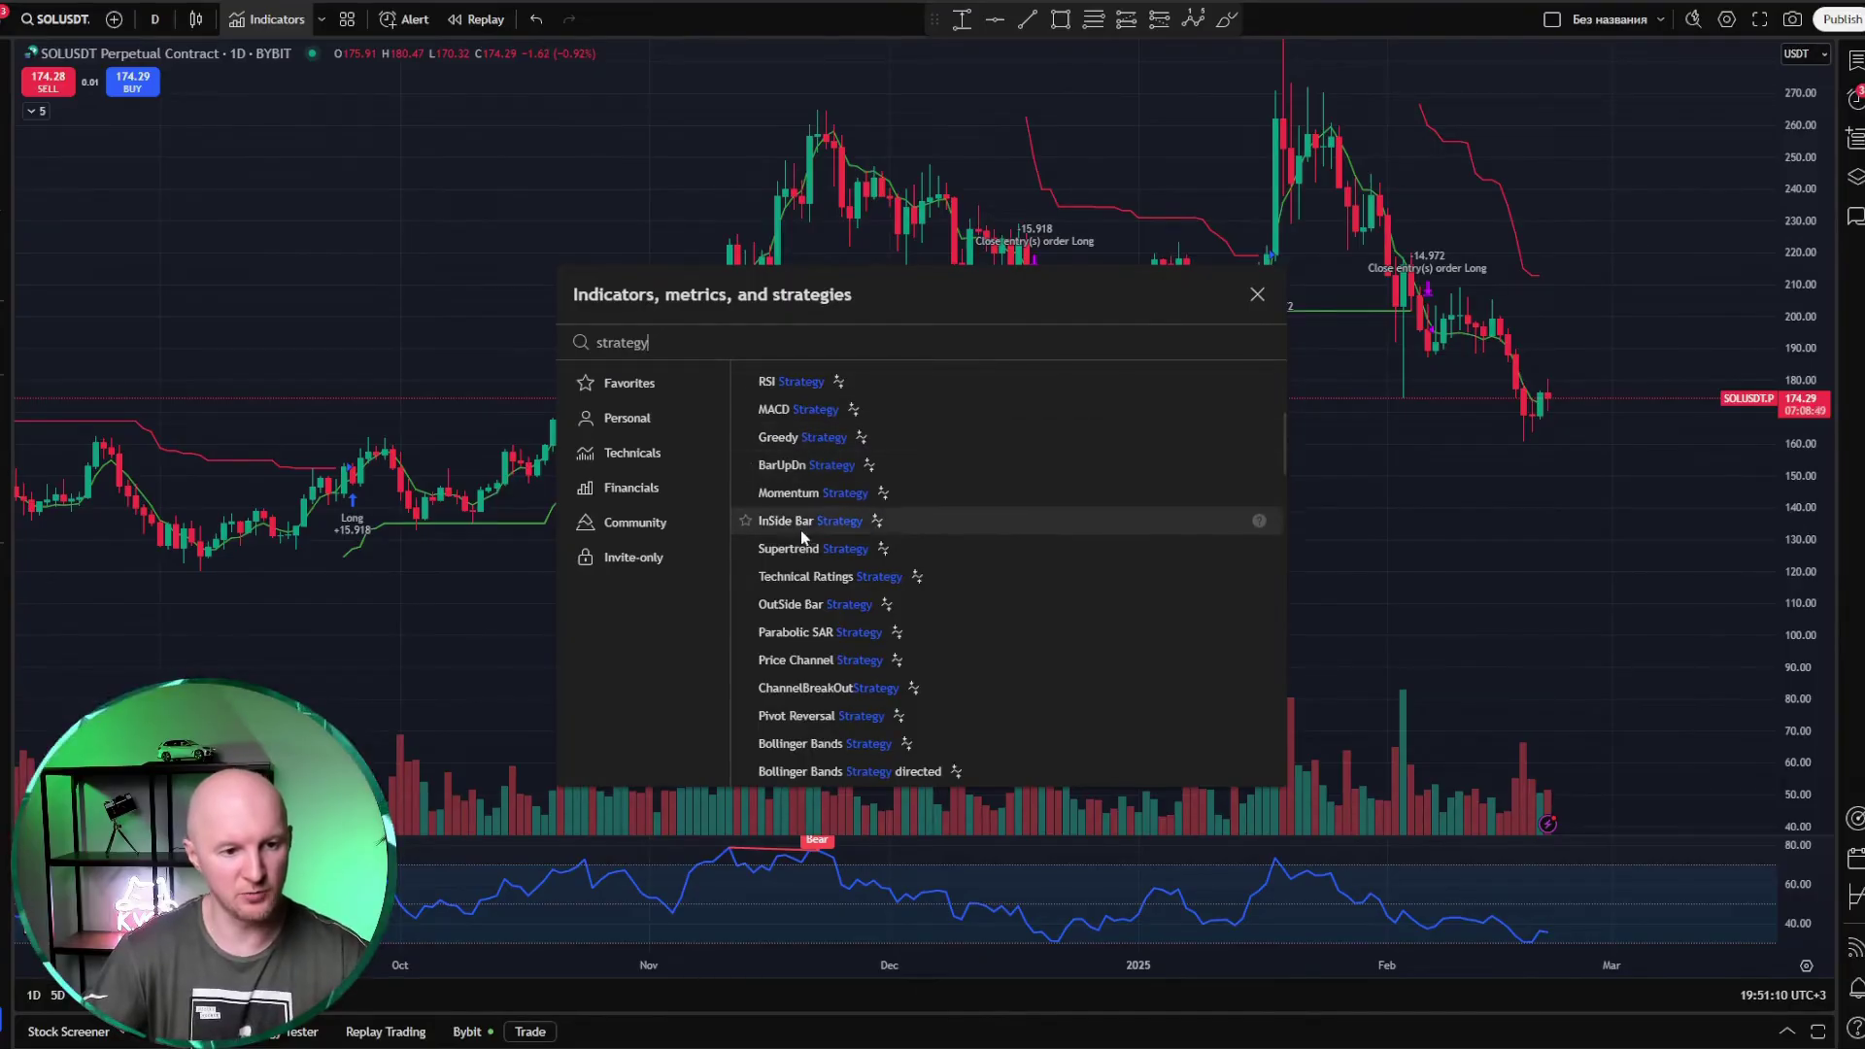
pyautogui.scroll(-3, 981, 571)
pyautogui.scroll(-6, 854, 674)
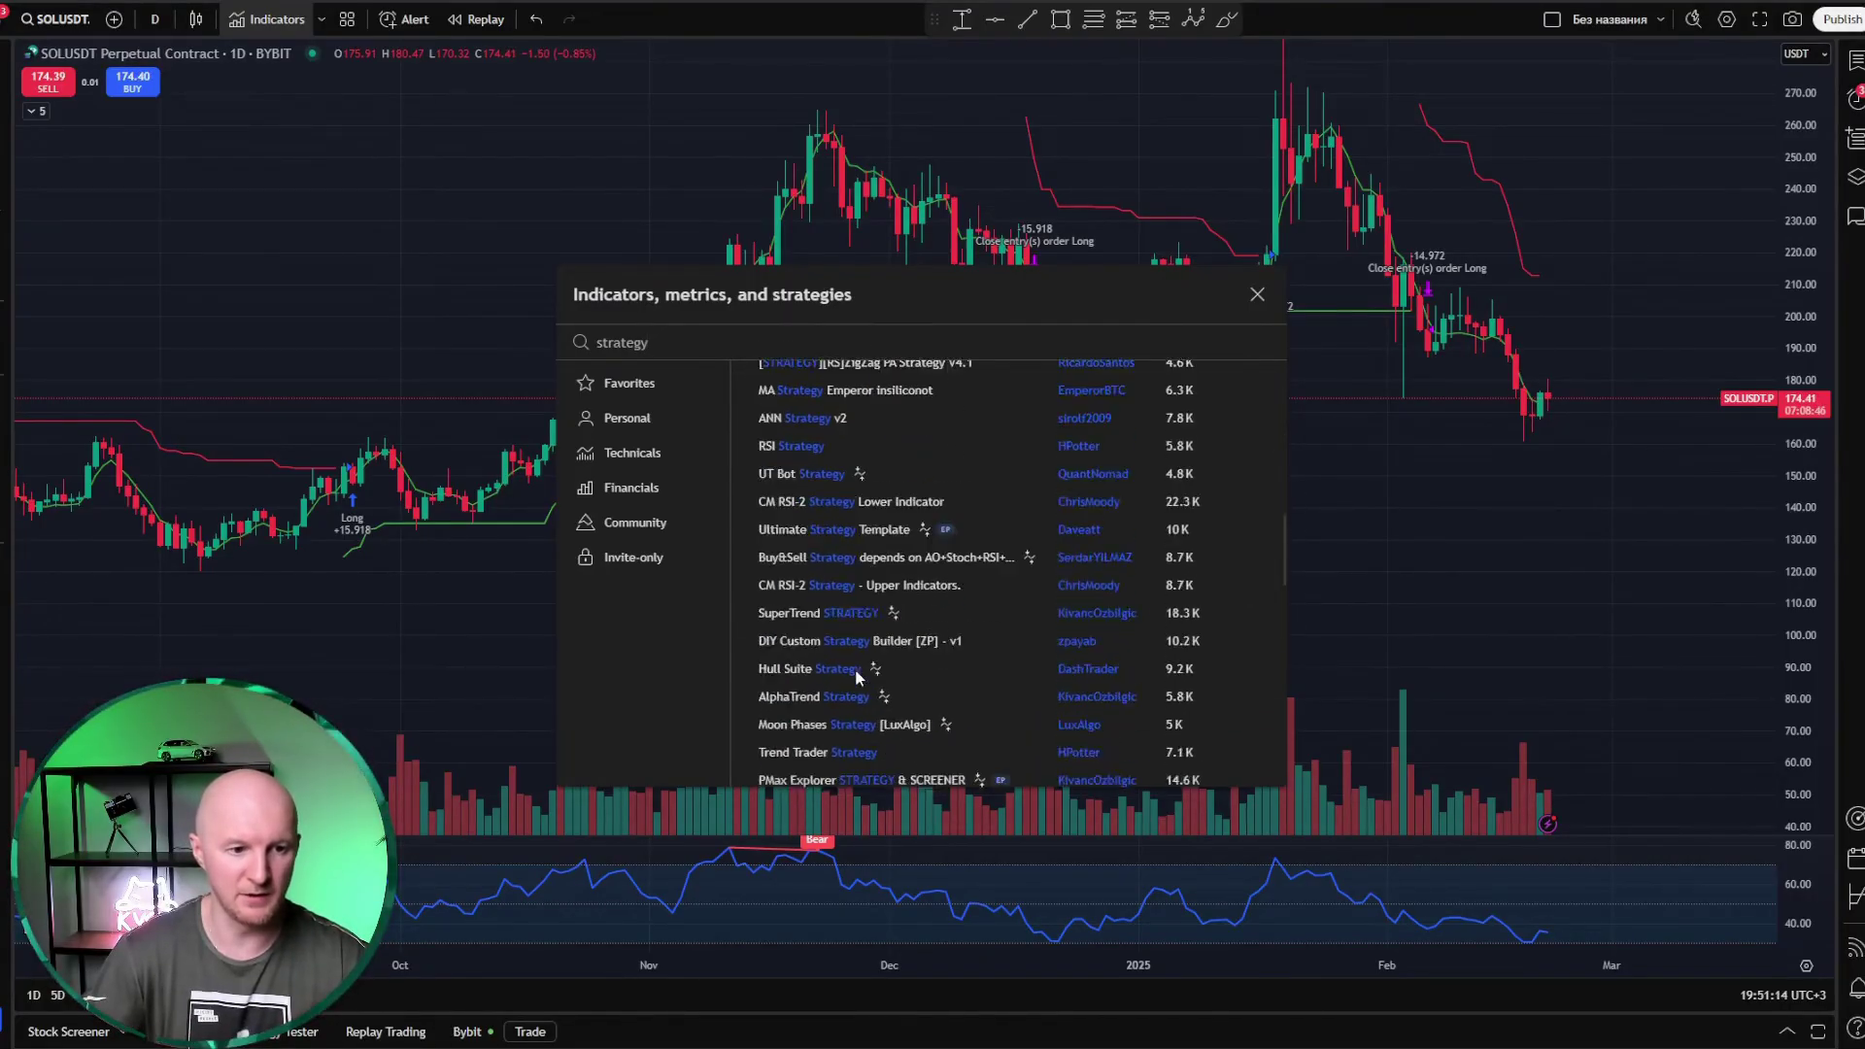
pyautogui.scroll(8, 854, 550)
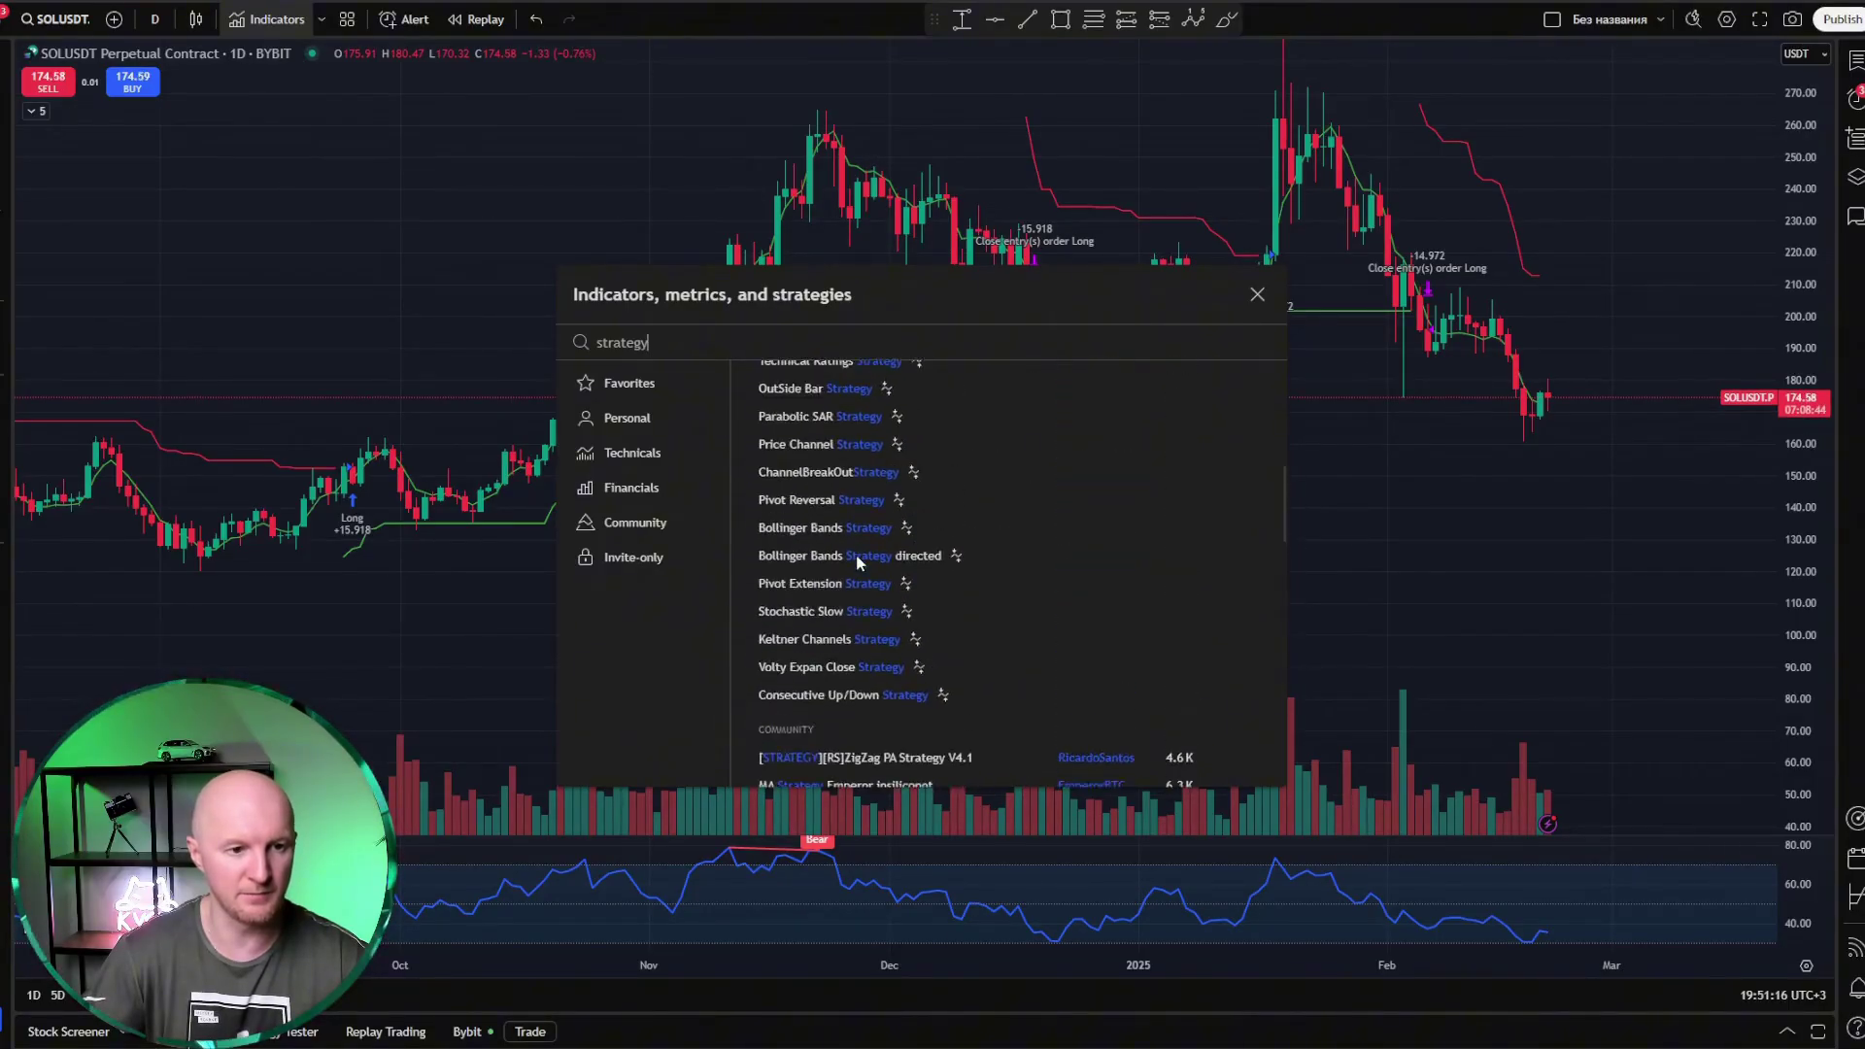
pyautogui.scroll(3, 845, 534)
pyautogui.scroll(-4, 821, 602)
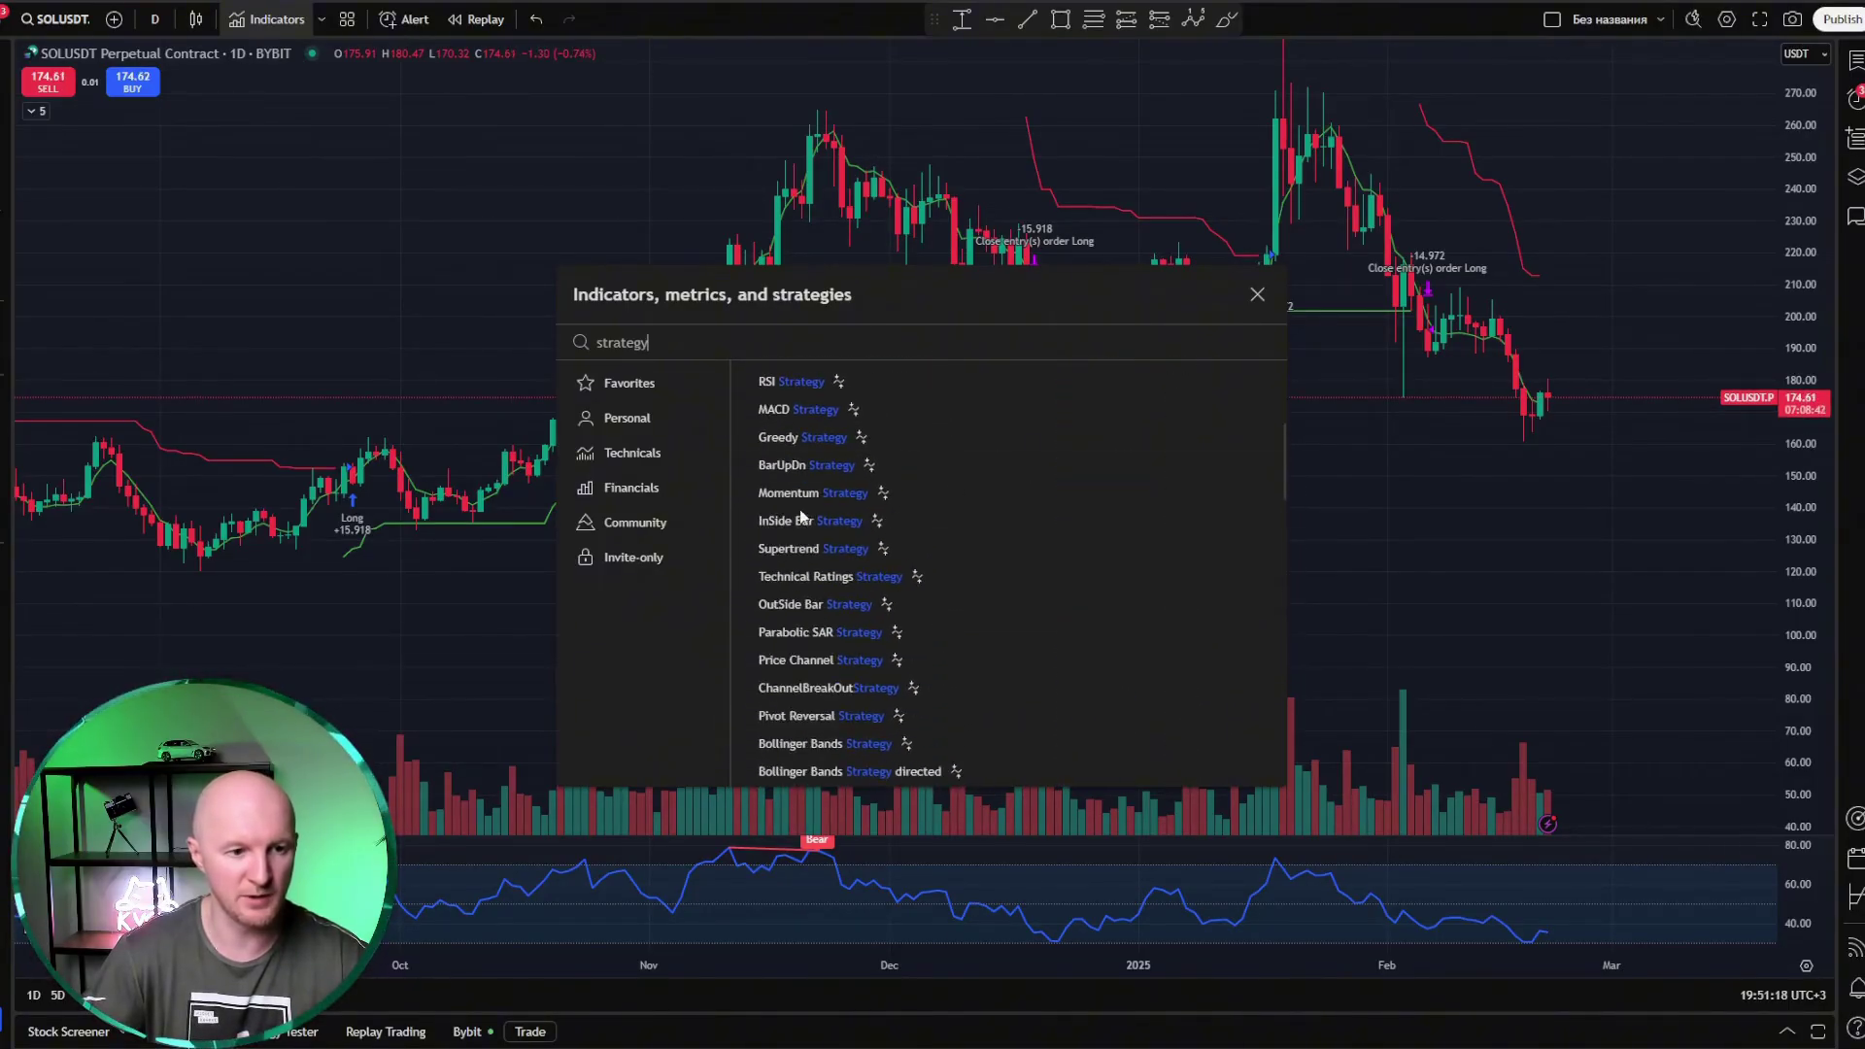
pyautogui.scroll(-5, 816, 670)
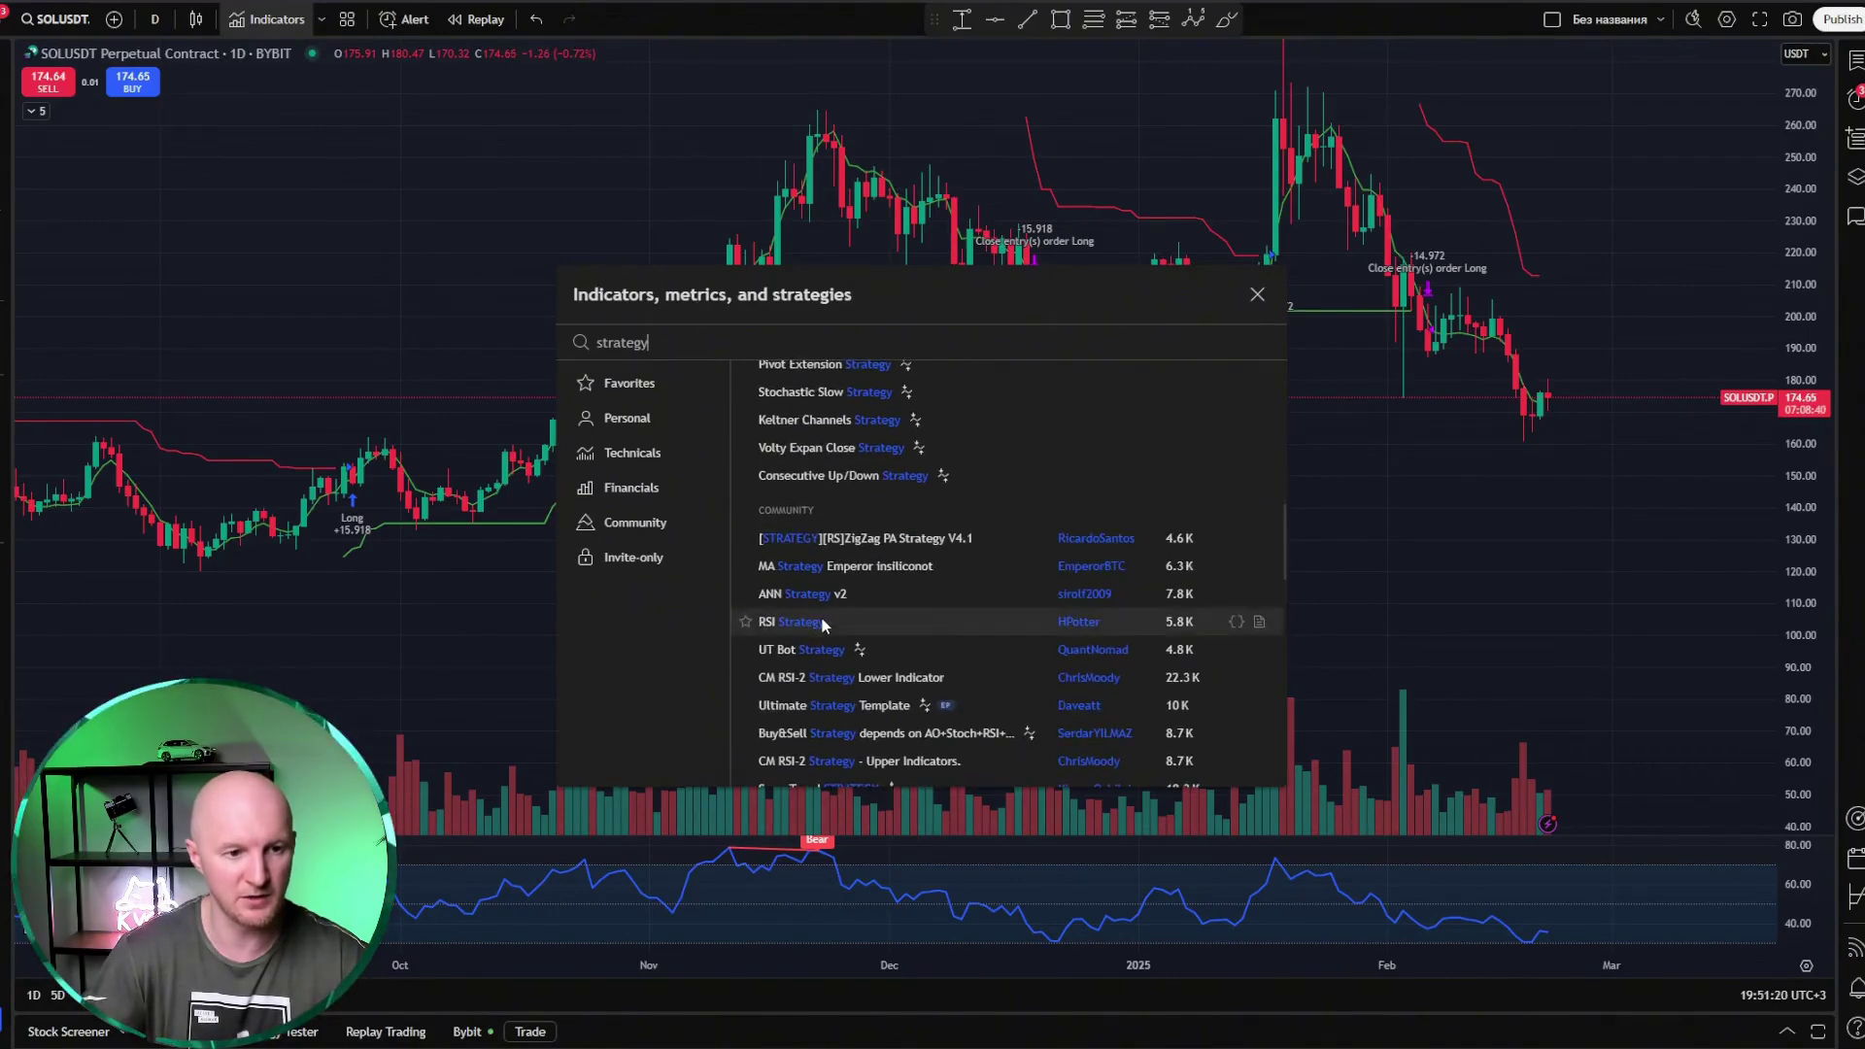
pyautogui.scroll(-4, 859, 670)
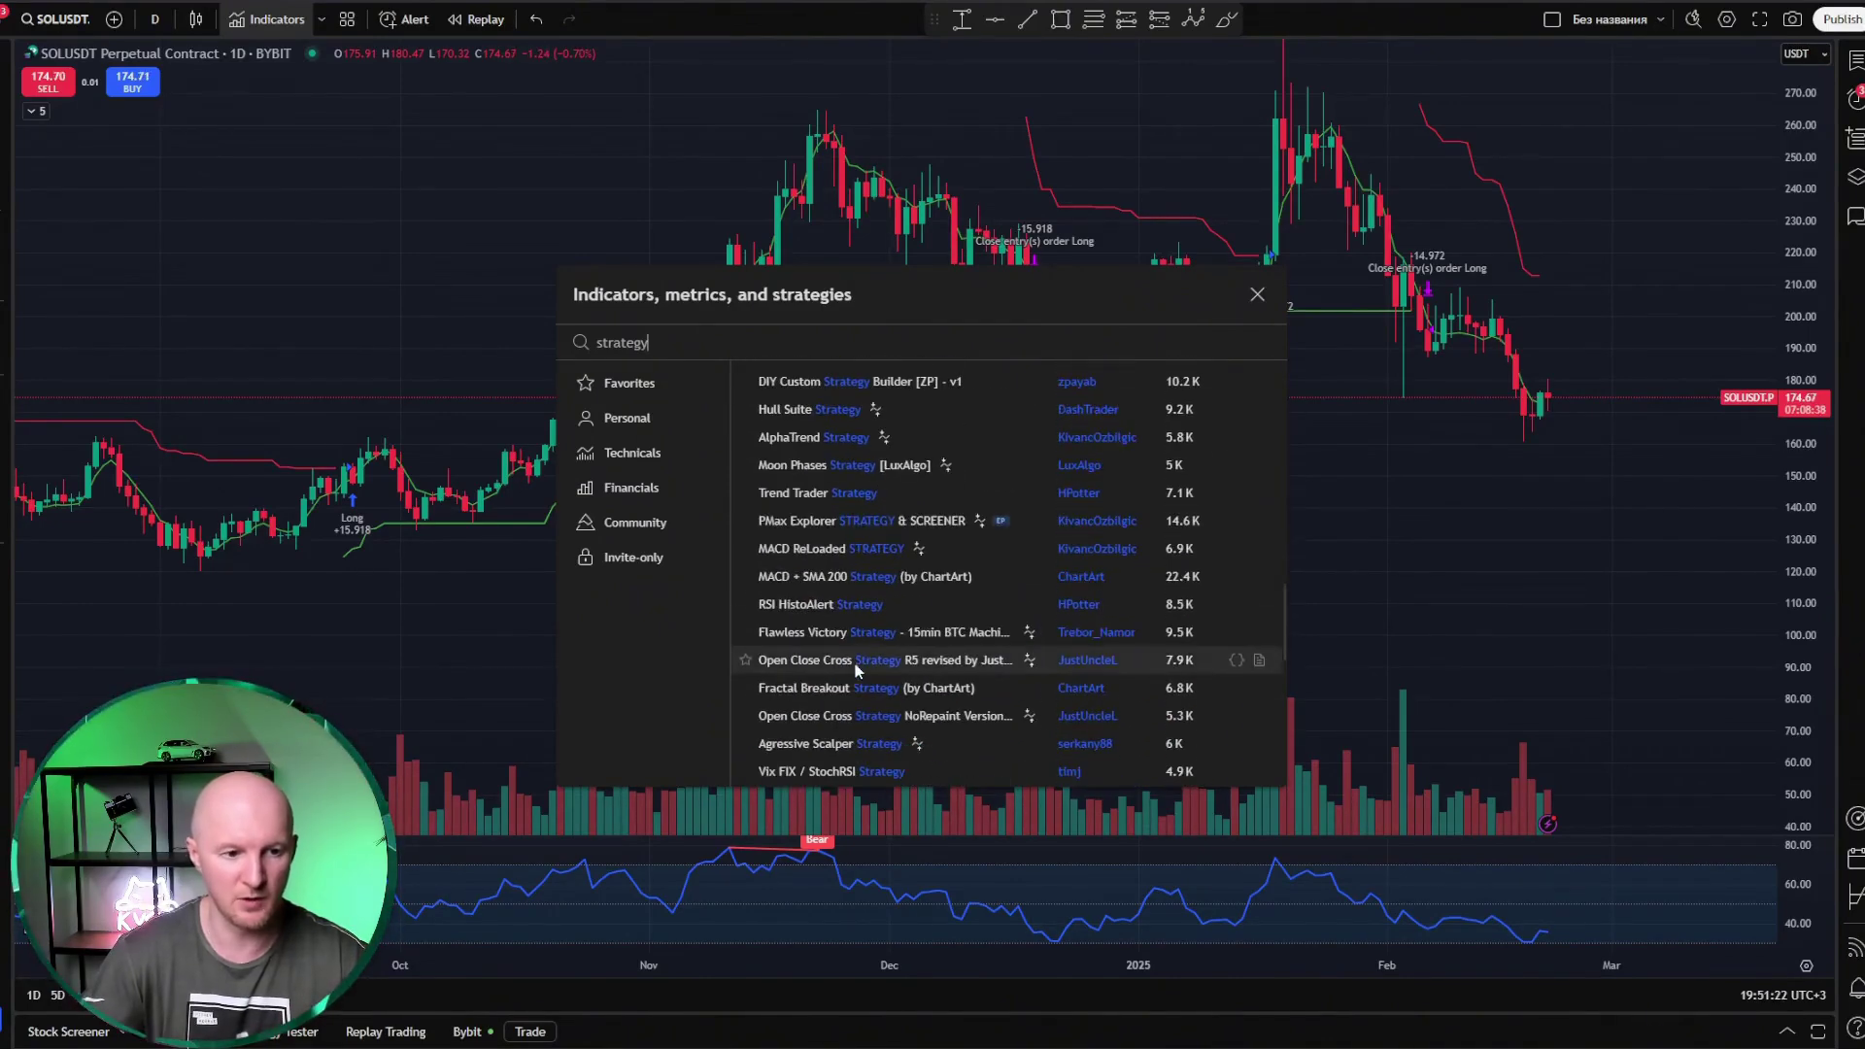
pyautogui.scroll(-2, 858, 705)
pyautogui.scroll(-2, 859, 710)
pyautogui.scroll(6, 935, 578)
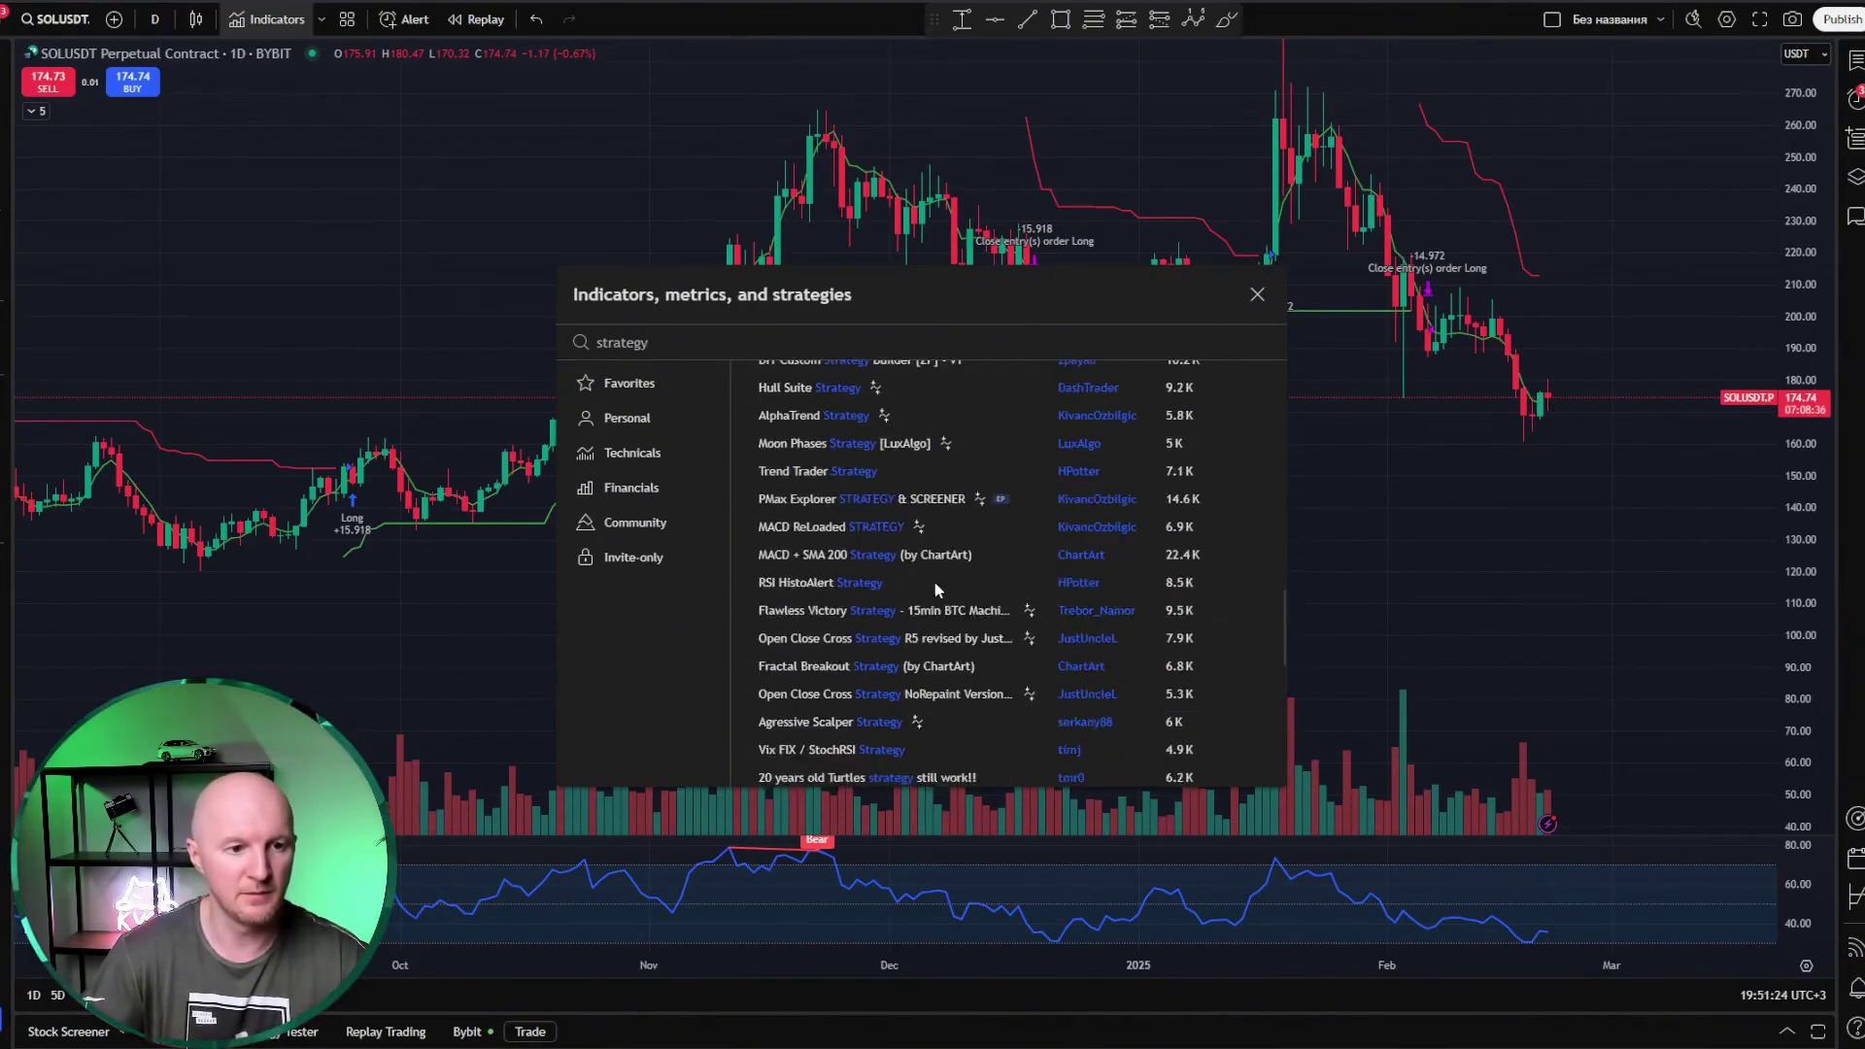
pyautogui.scroll(-6, 928, 578)
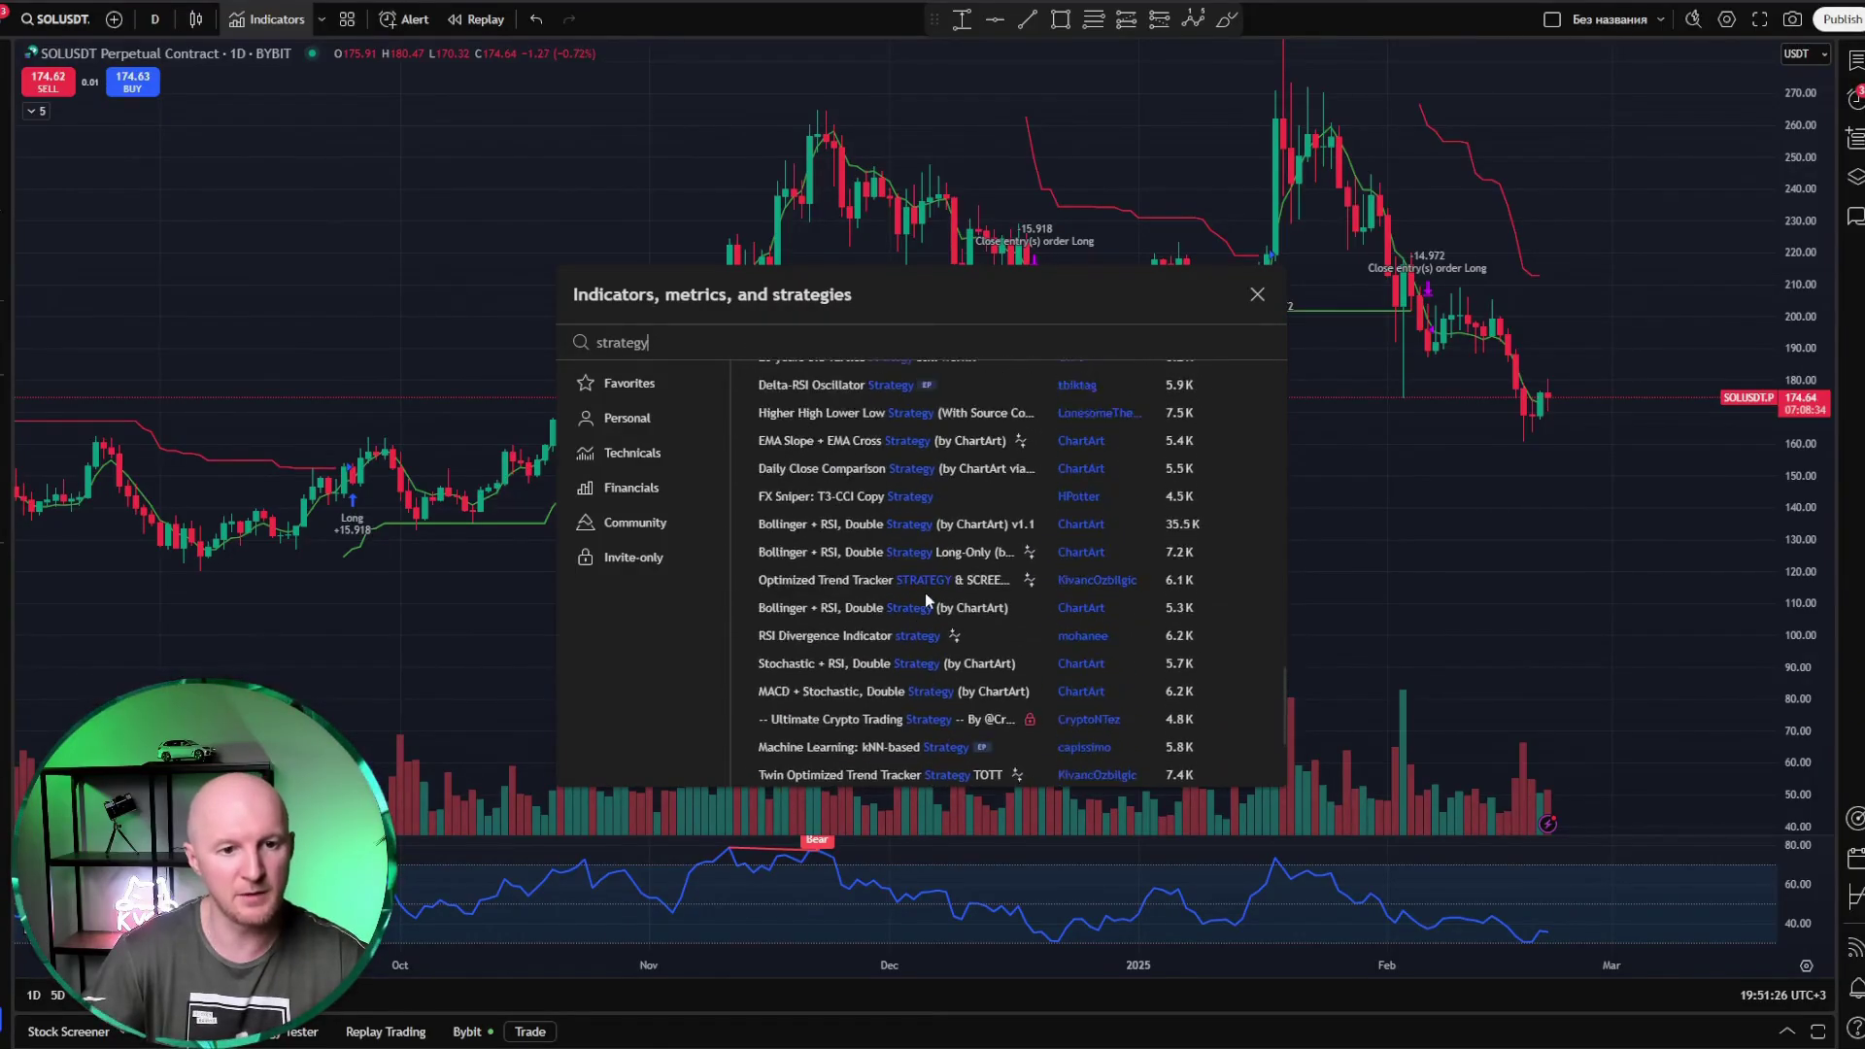
pyautogui.scroll(4, 972, 595)
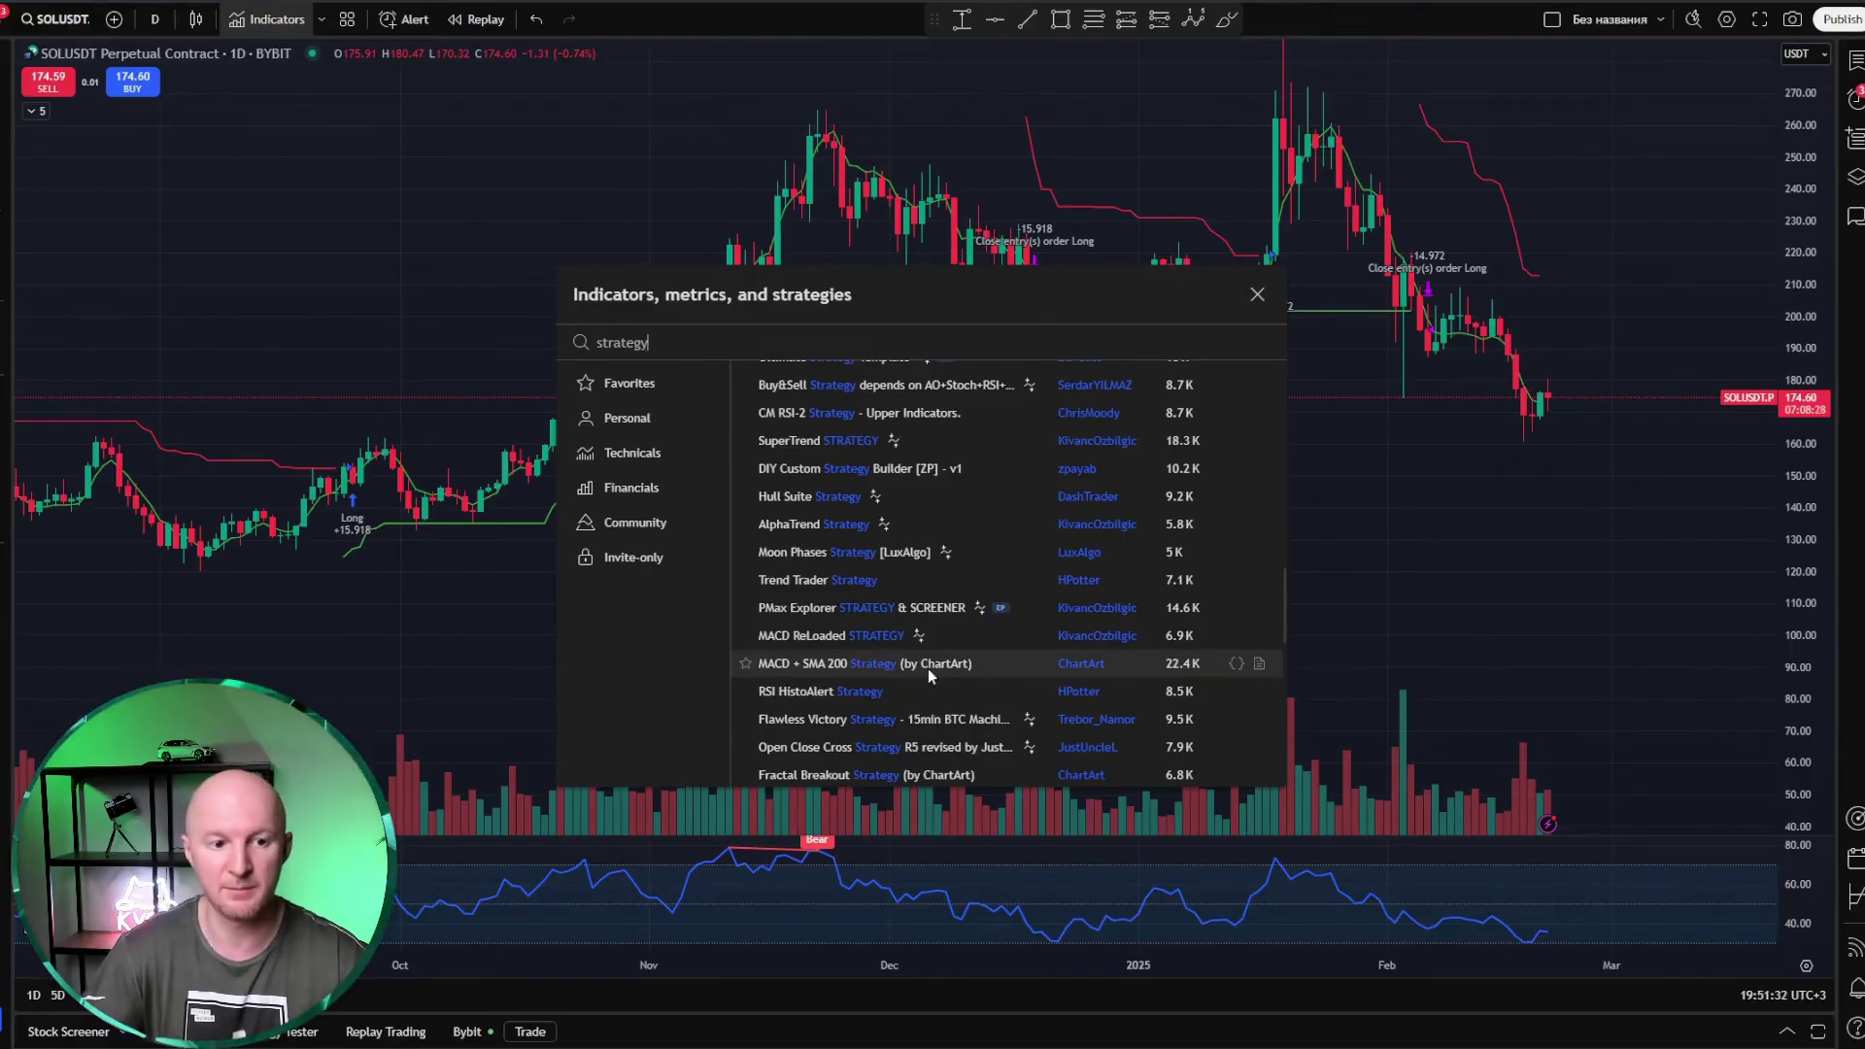
pyautogui.scroll(3, 971, 665)
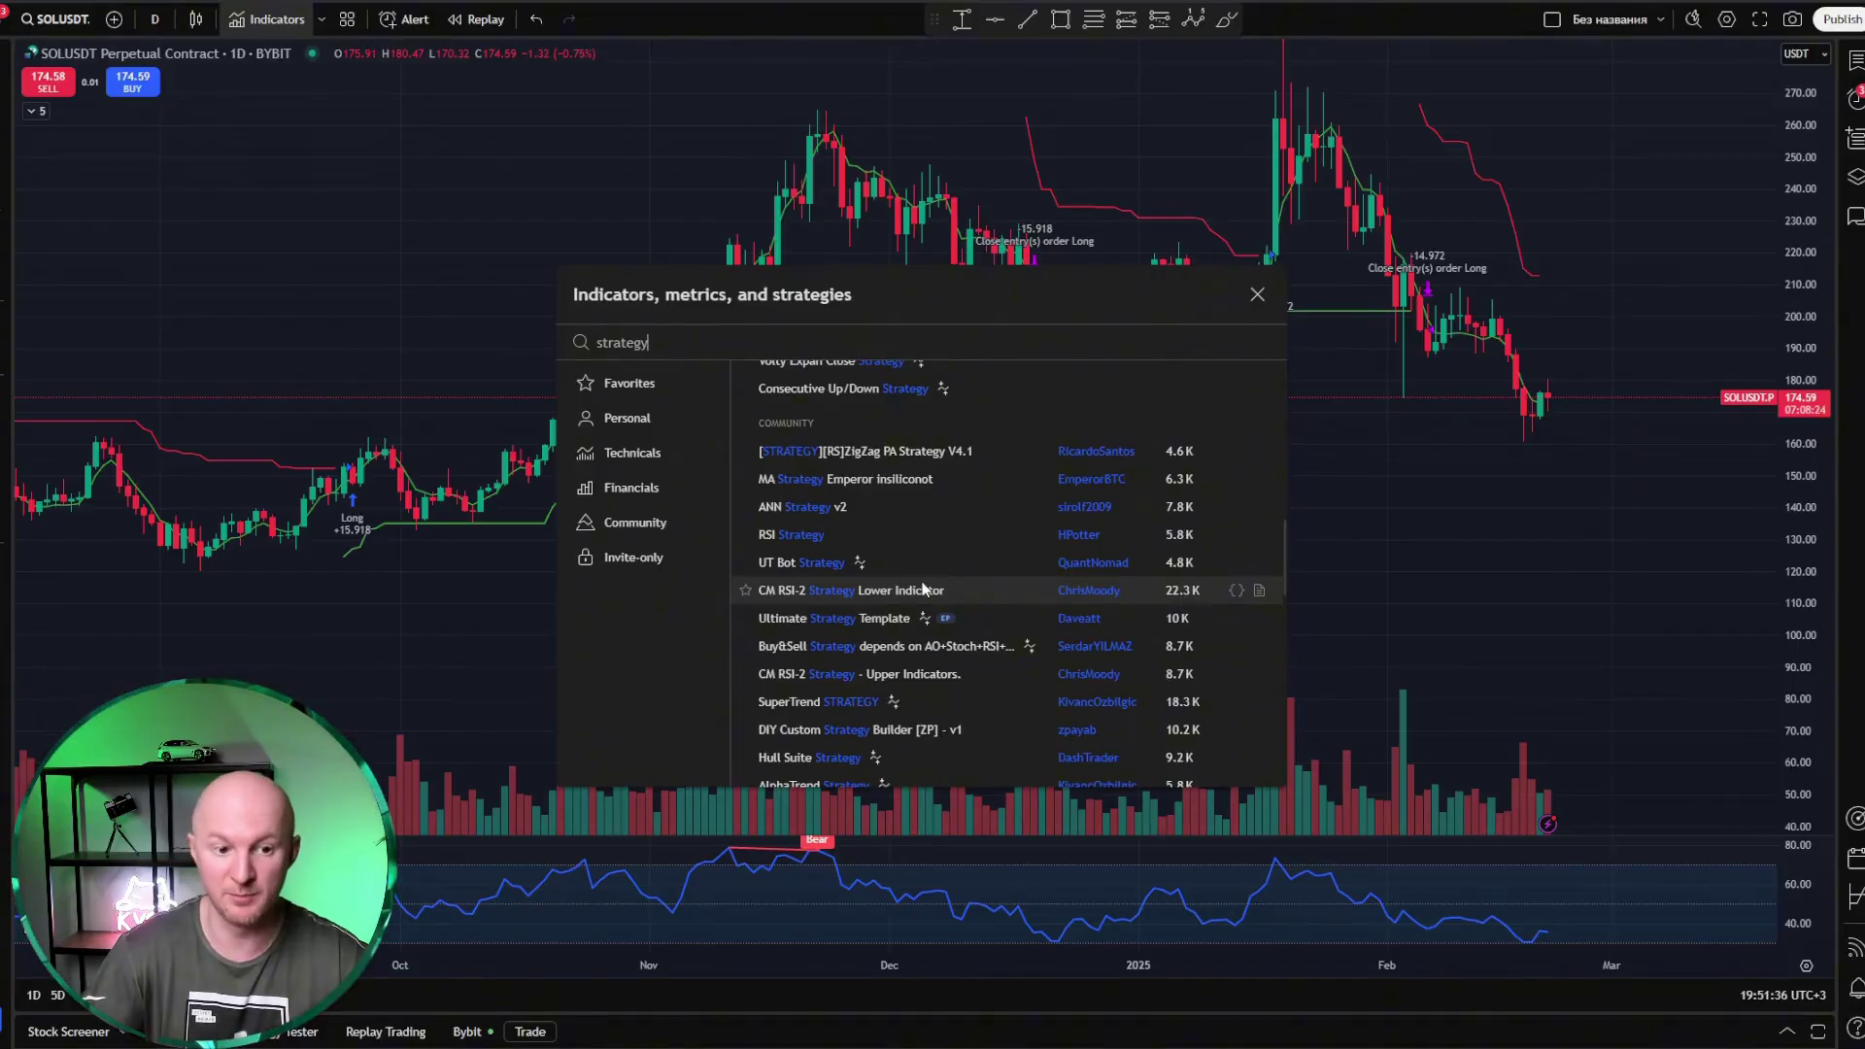
pyautogui.scroll(-4, 947, 583)
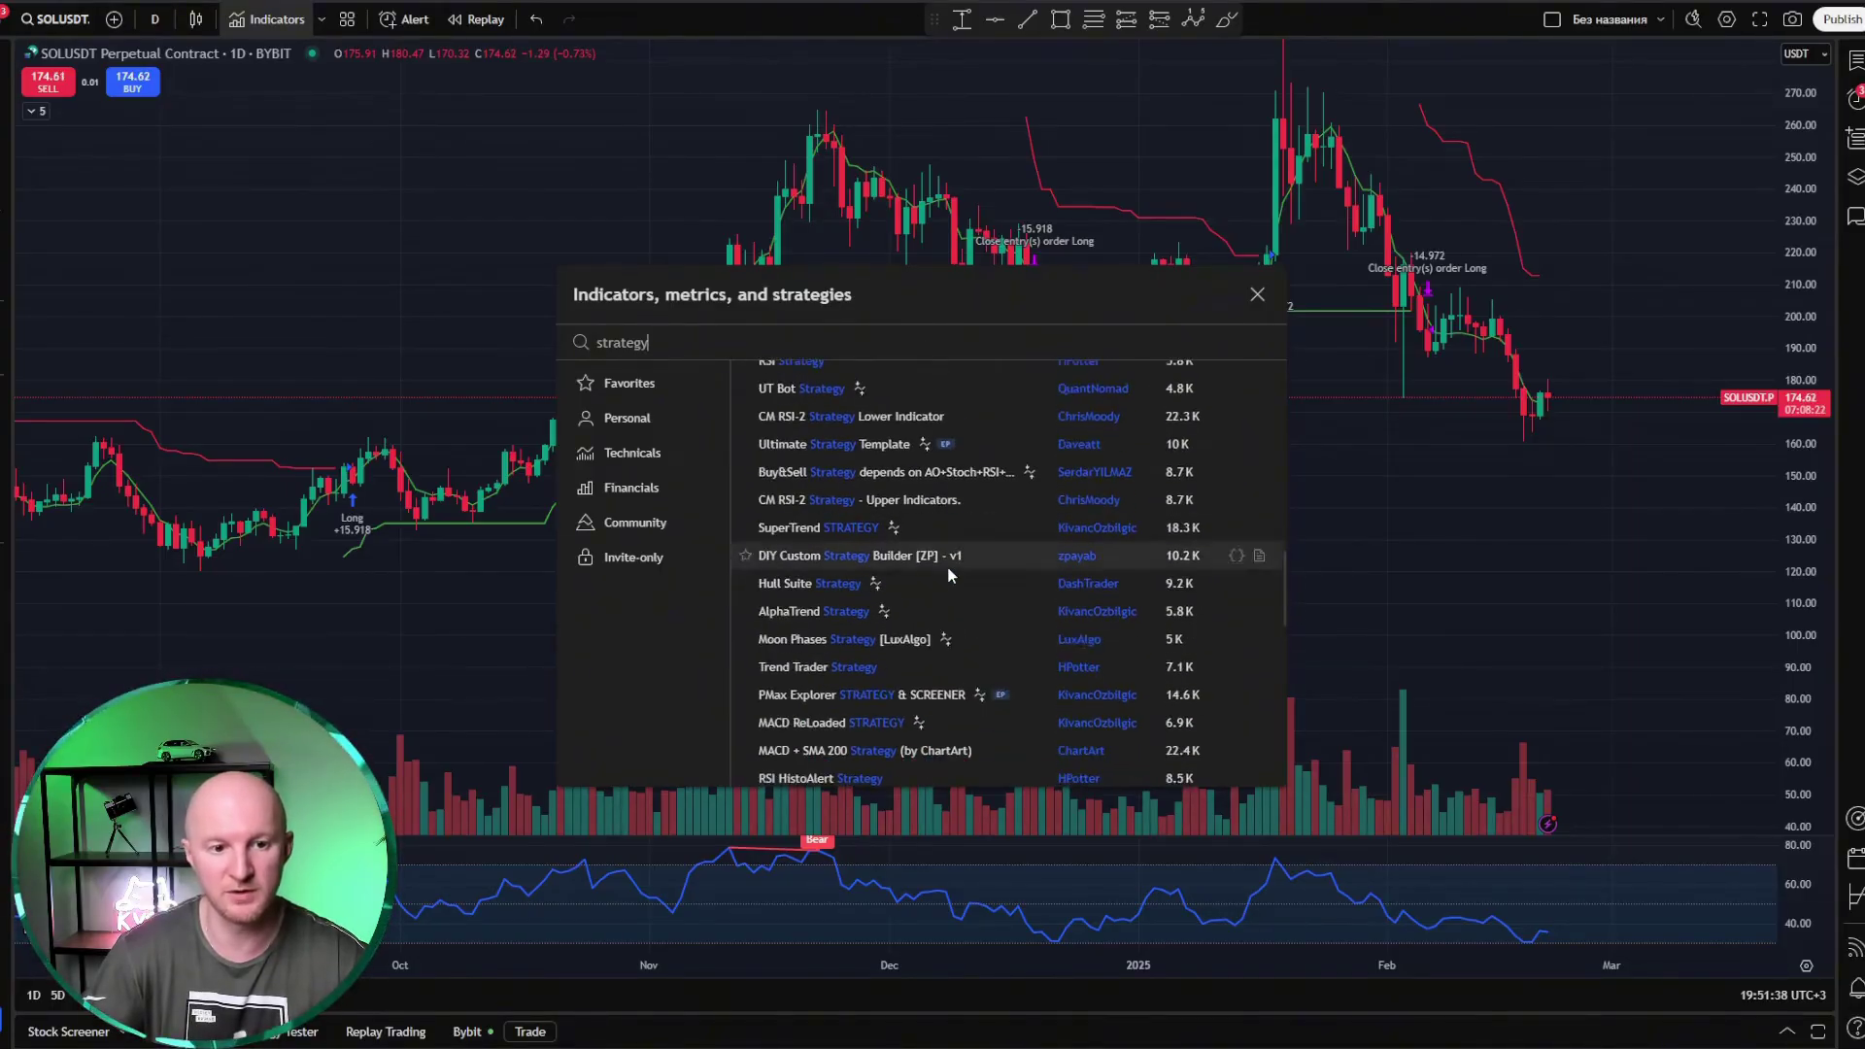
pyautogui.click(1257, 295)
# Step: Bring the backtest results back up, showing +2,834.49 USDT net profit over 13 trades
pyautogui.click(1785, 1033)
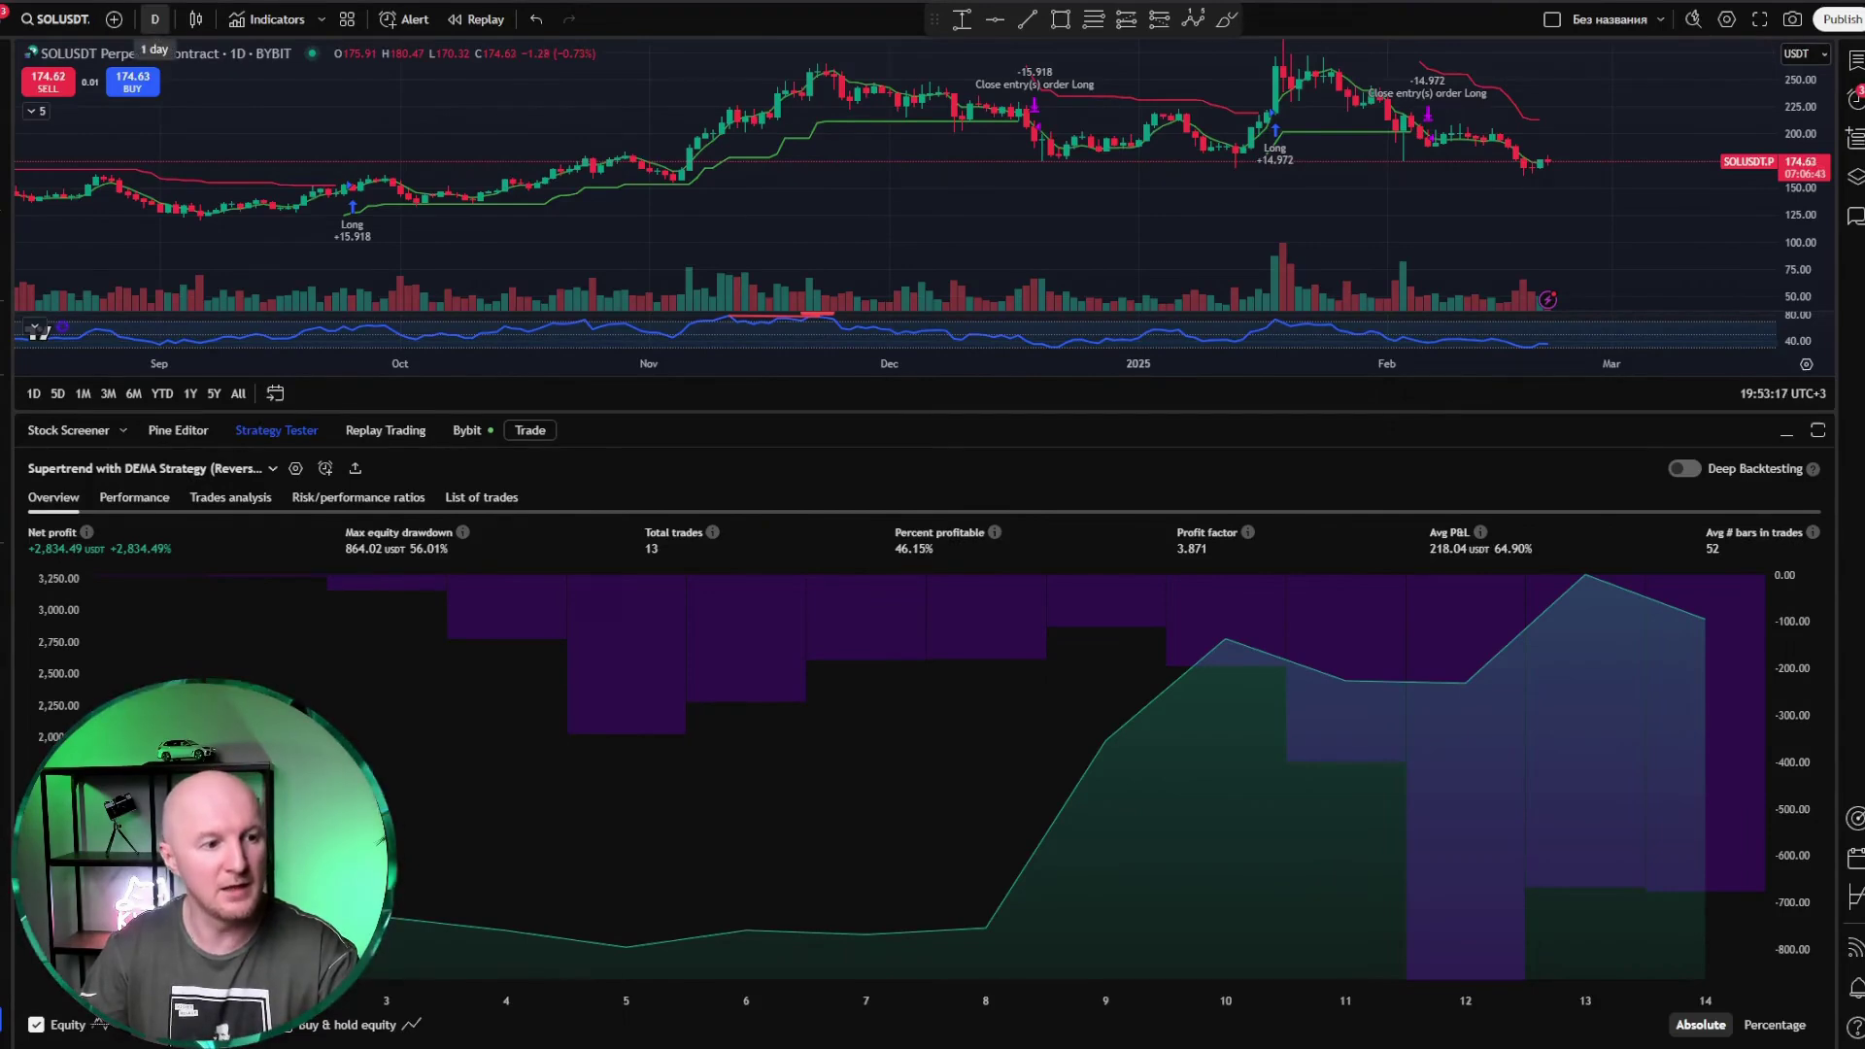
# Step: Compare the backtest on 4h, 1h and 15-minute charts, then return to the daily timeframe
pyautogui.click(154, 20)
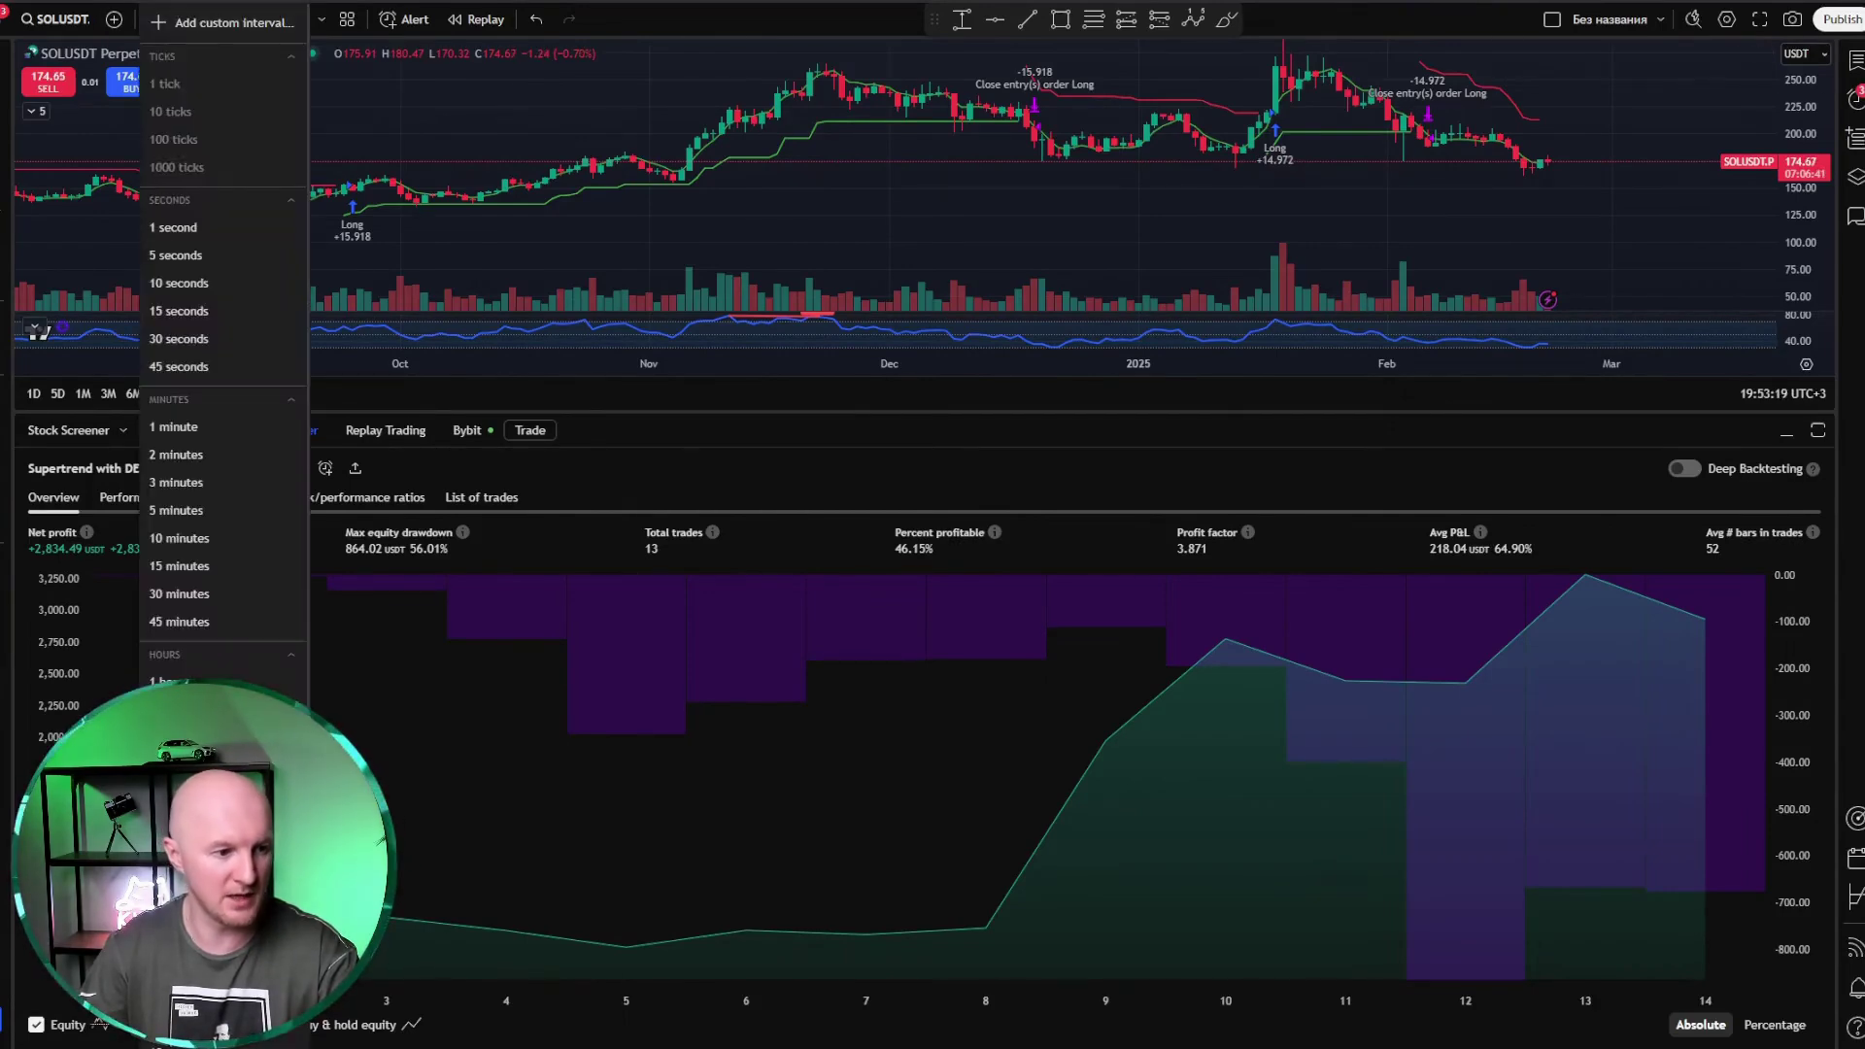
pyautogui.click(180, 765)
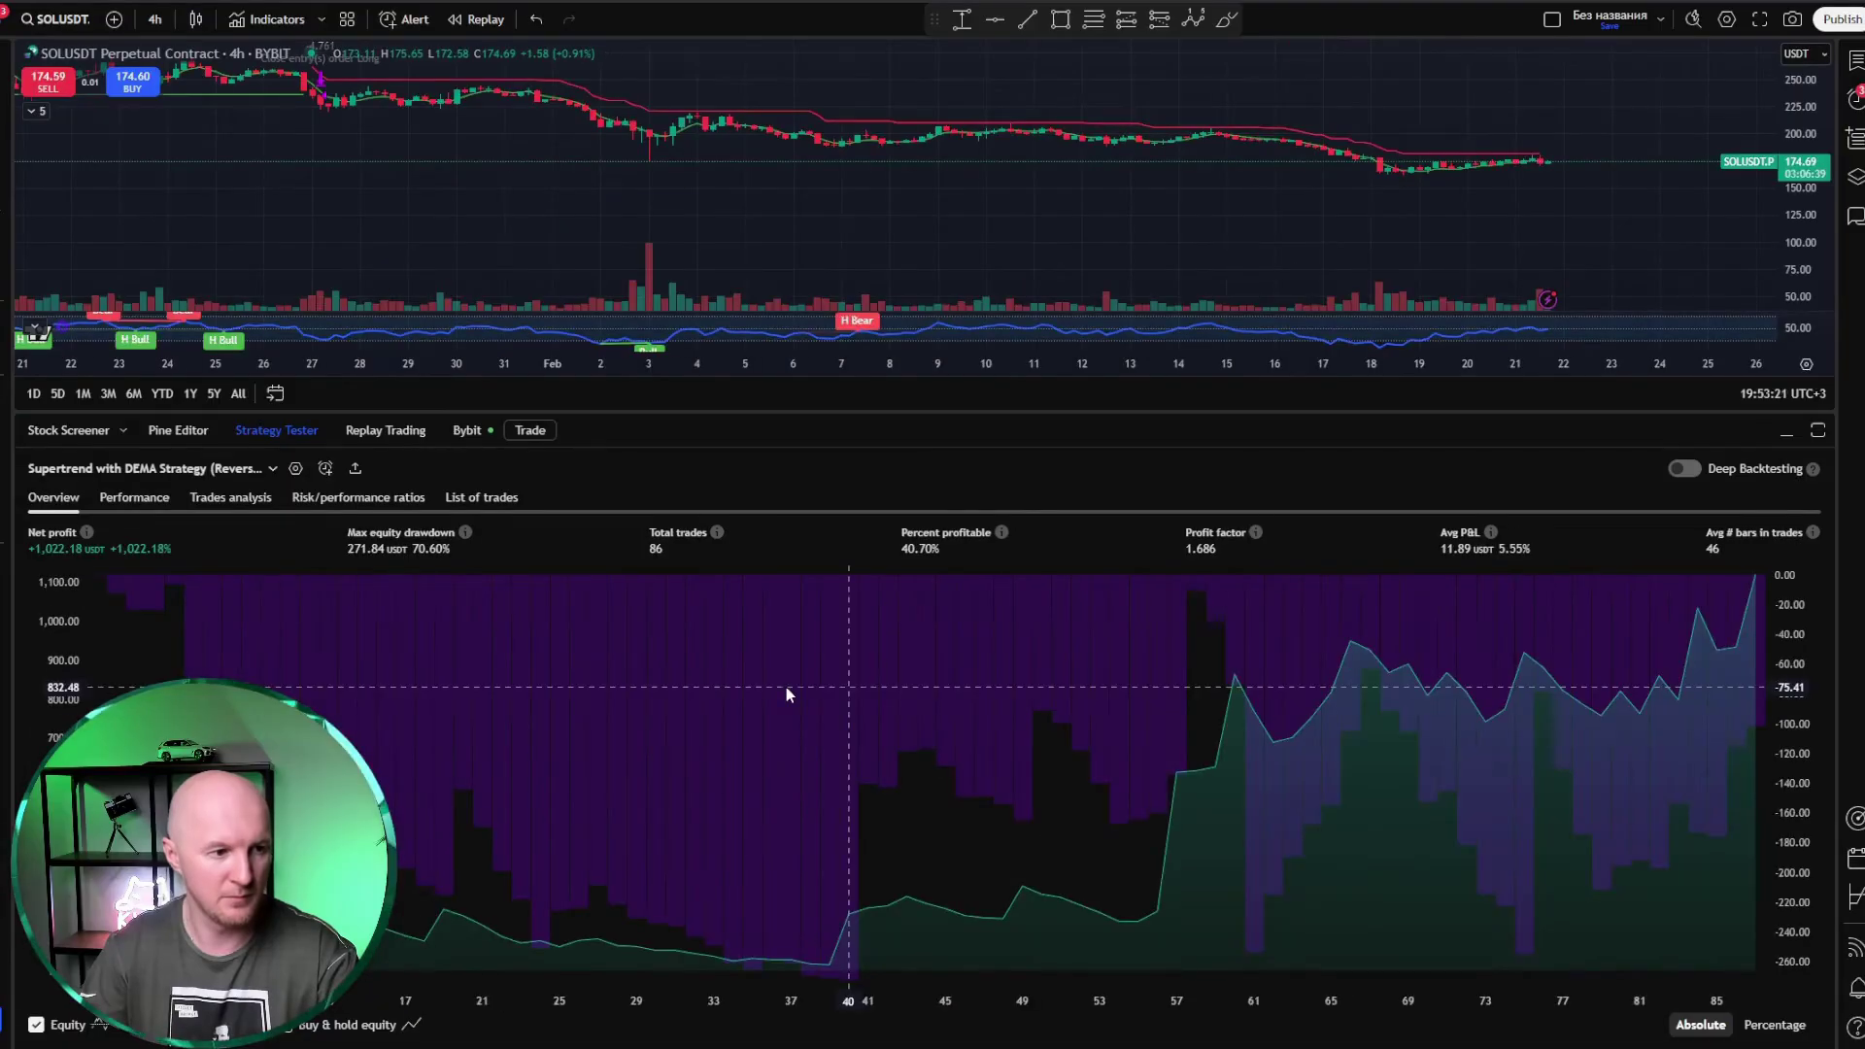
pyautogui.click(155, 20)
pyautogui.click(175, 682)
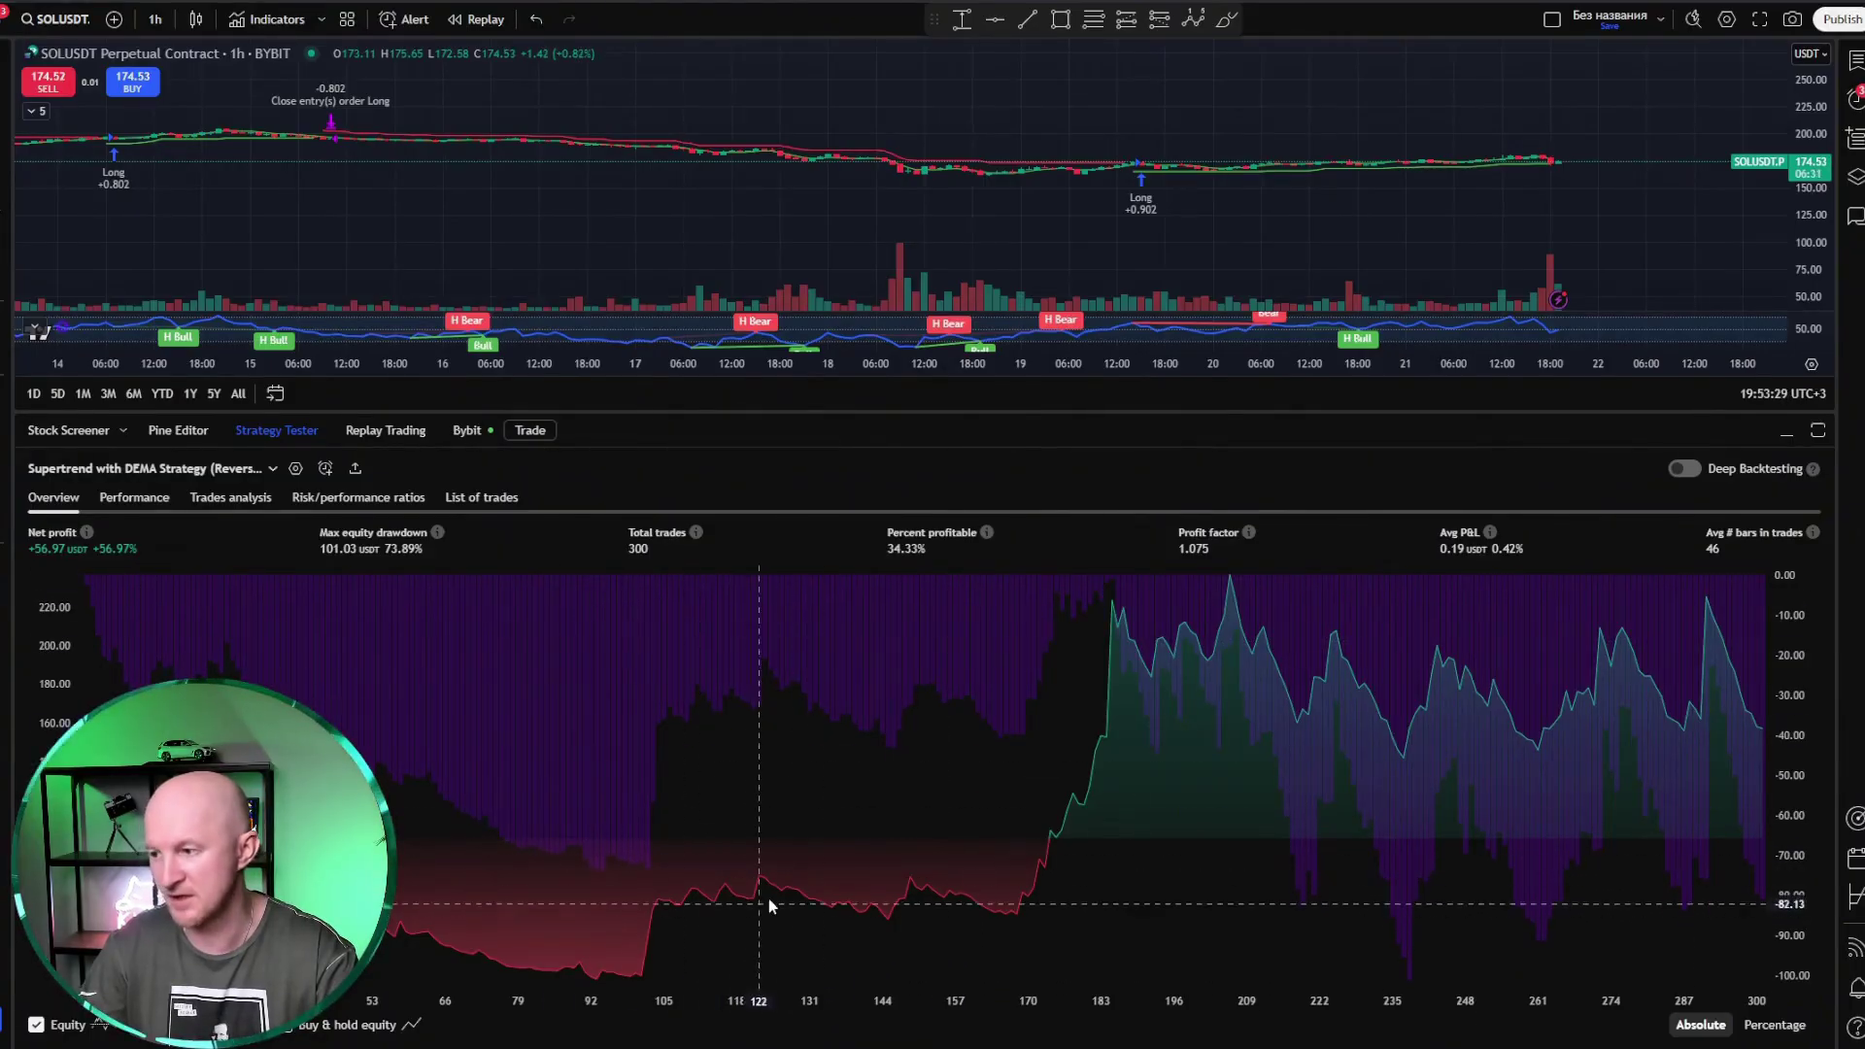
pyautogui.click(155, 20)
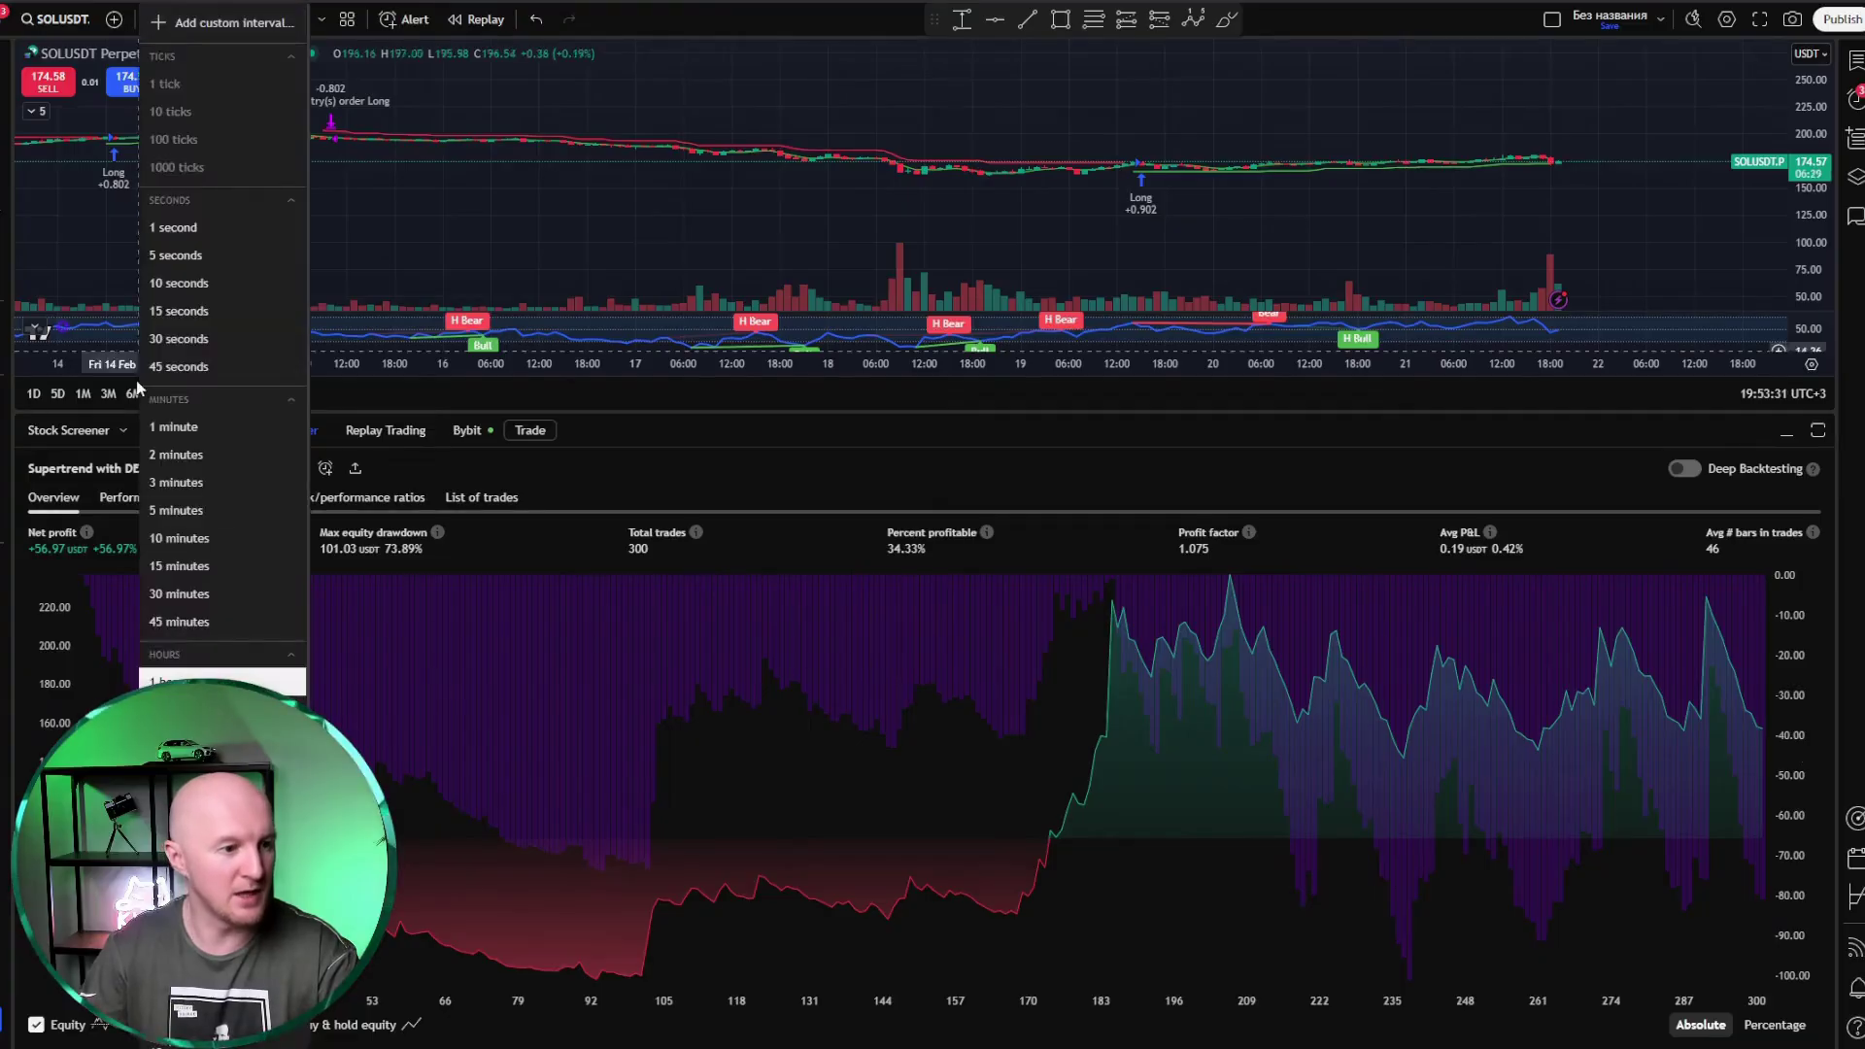
pyautogui.click(204, 566)
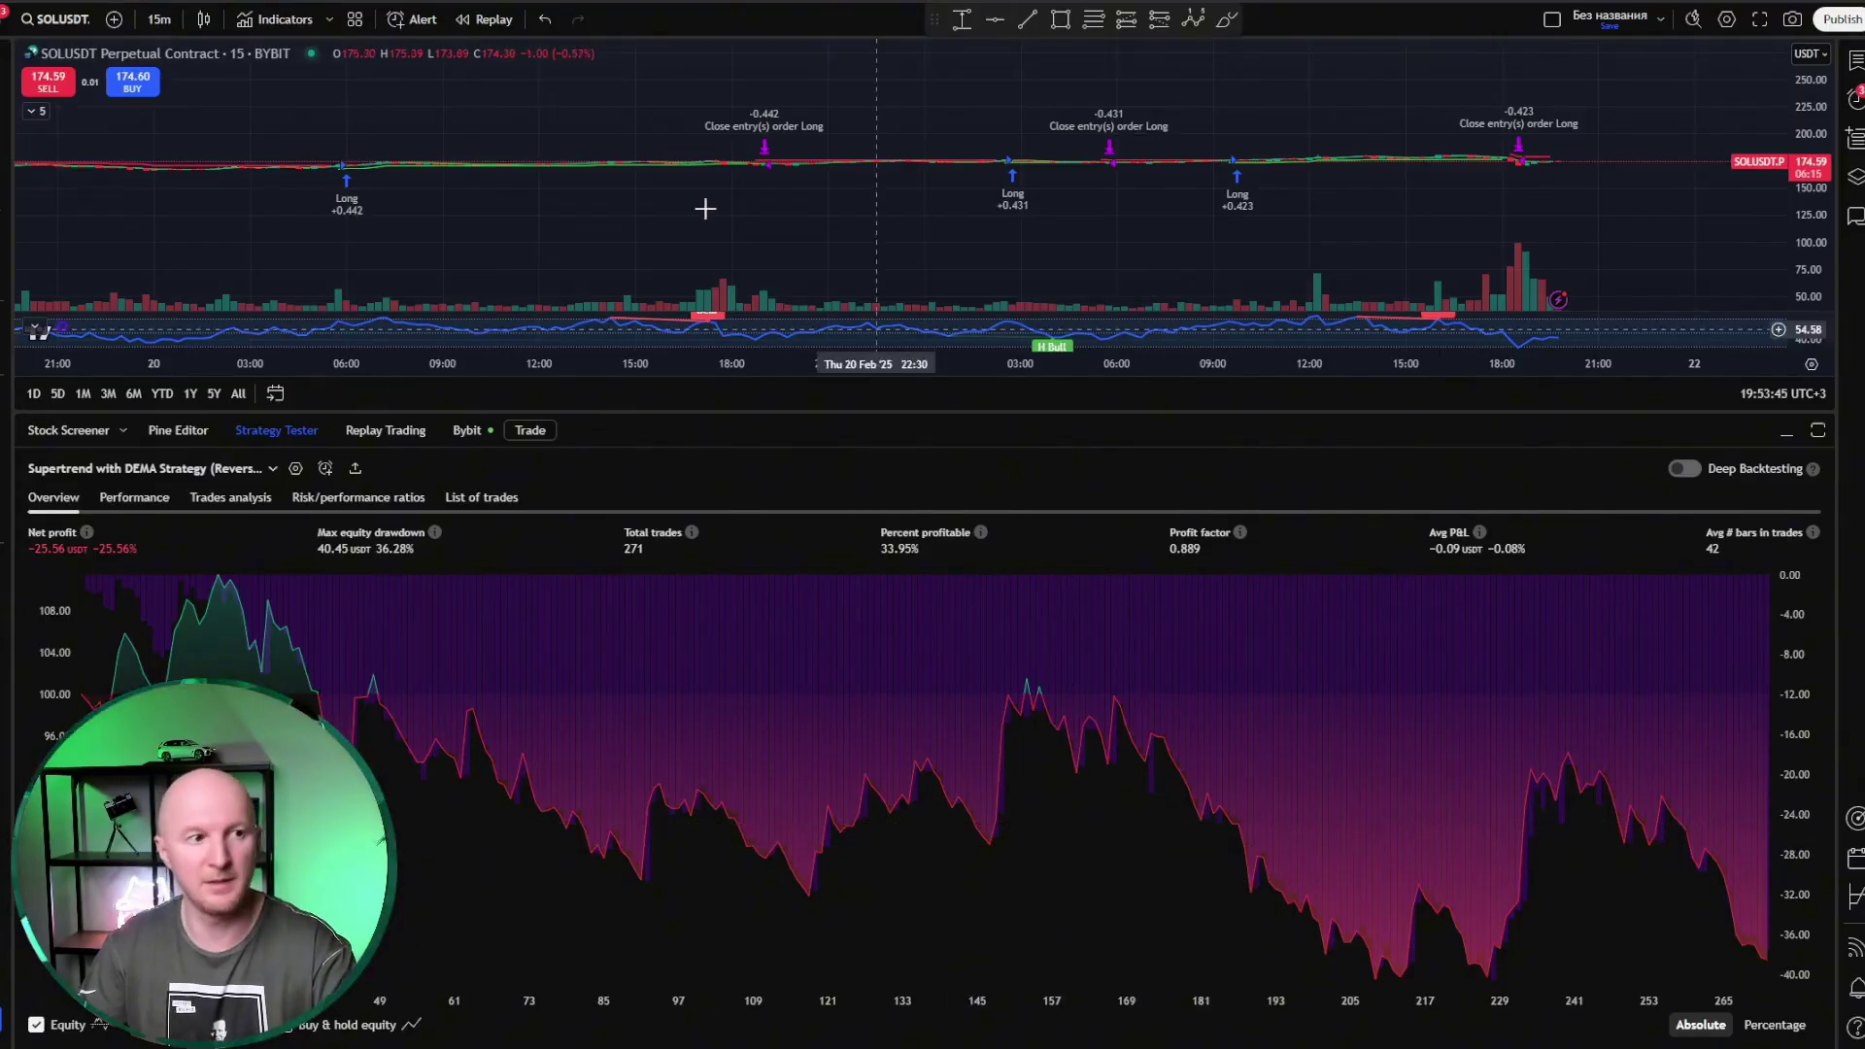
pyautogui.click(158, 19)
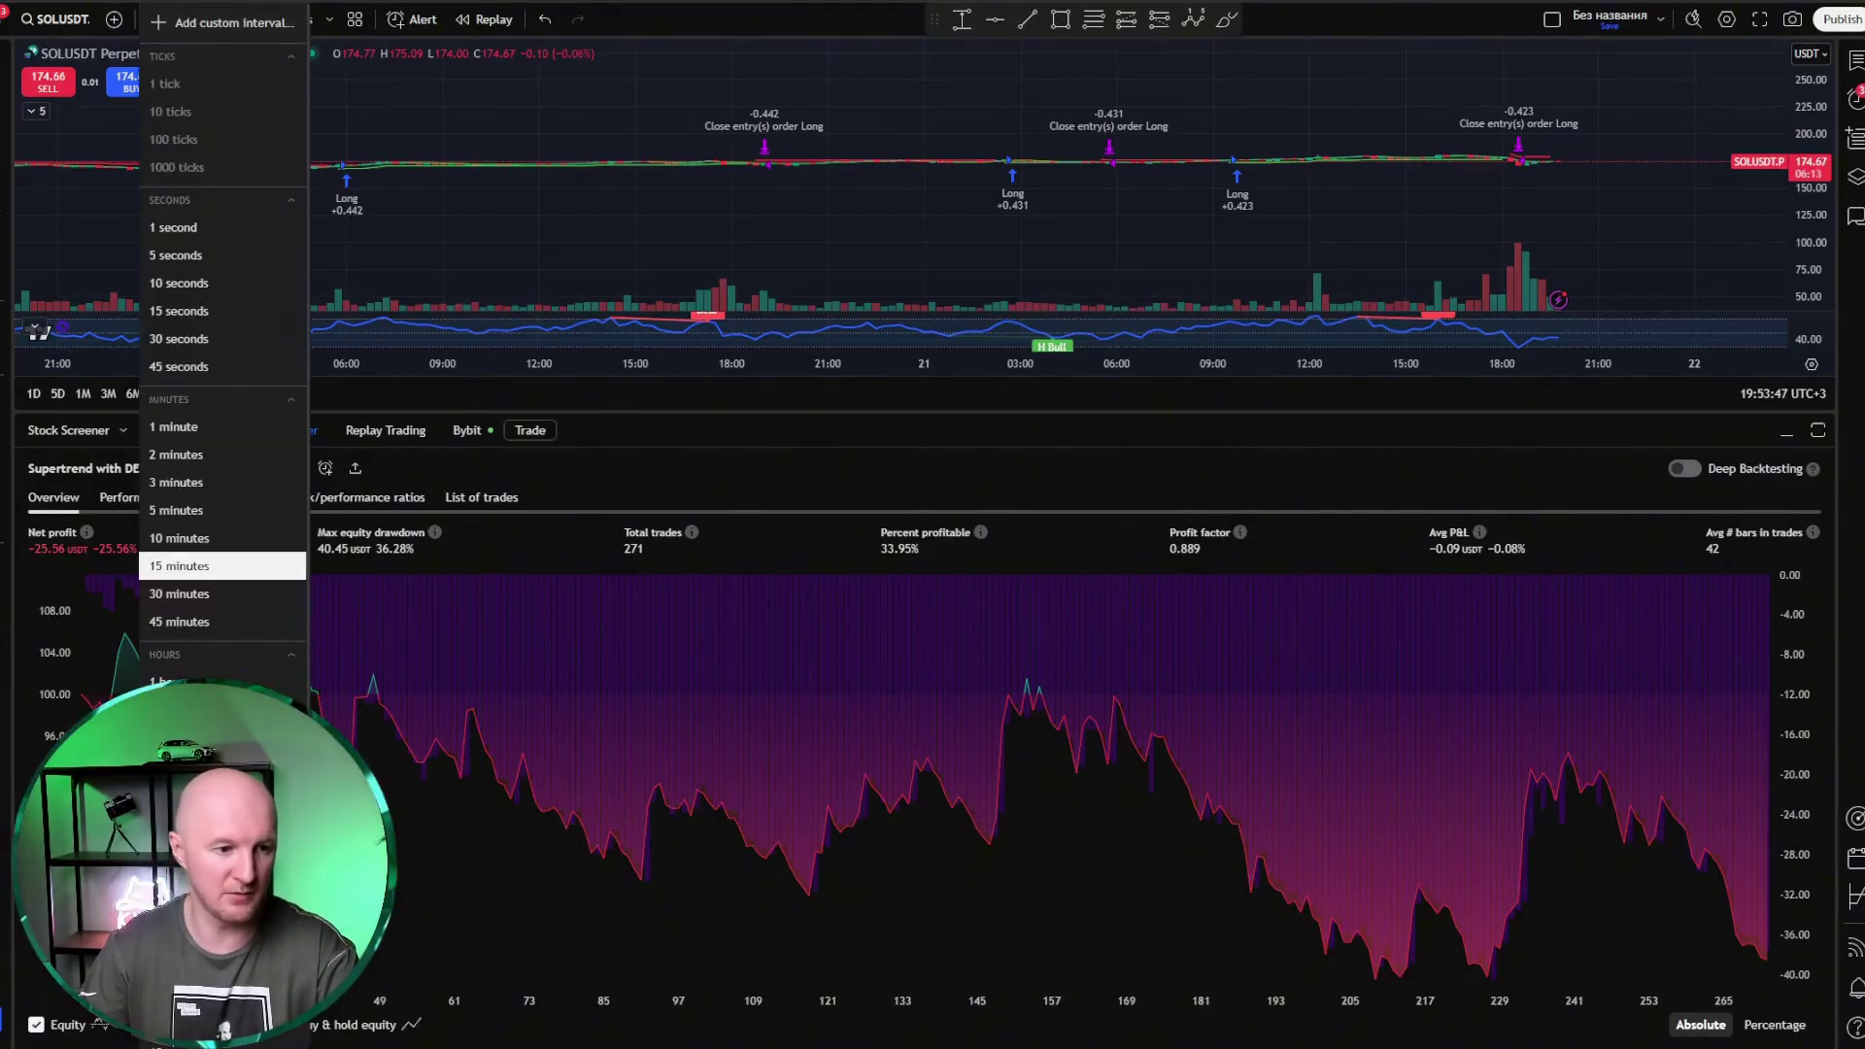
pyautogui.click(179, 819)
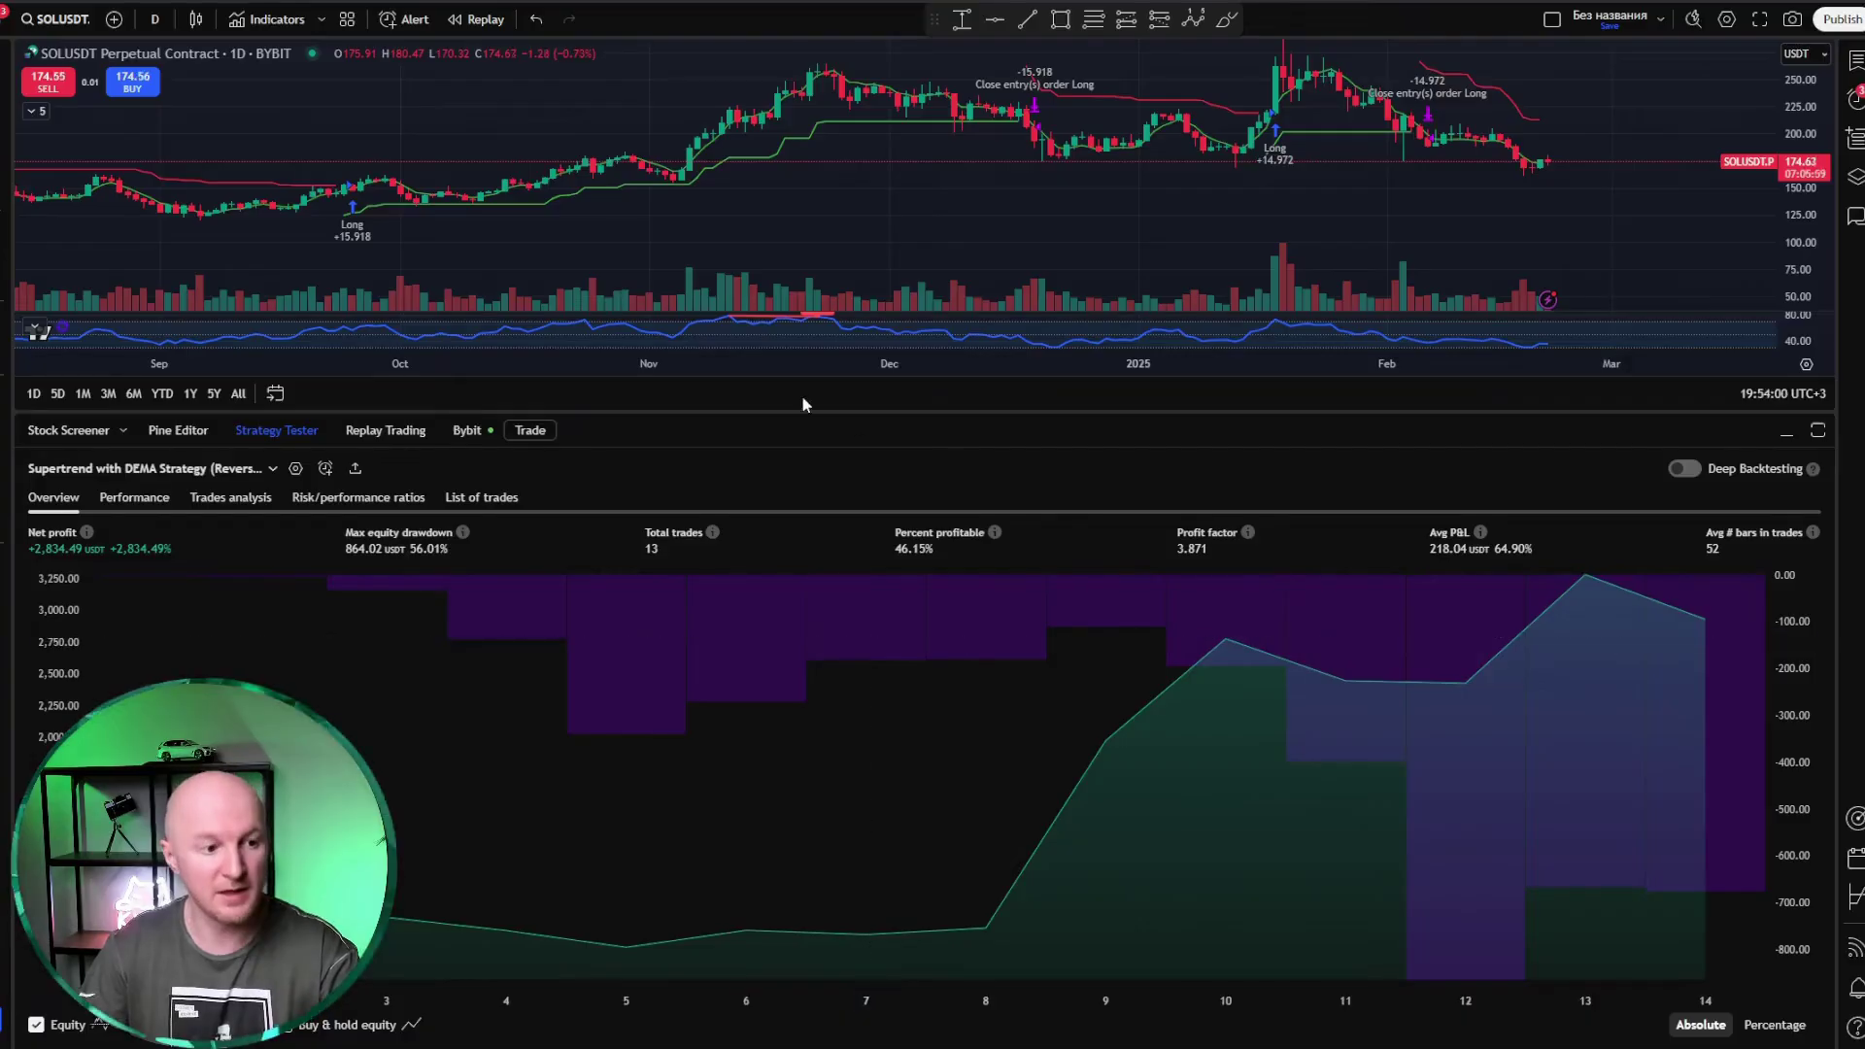
pyautogui.click(296, 470)
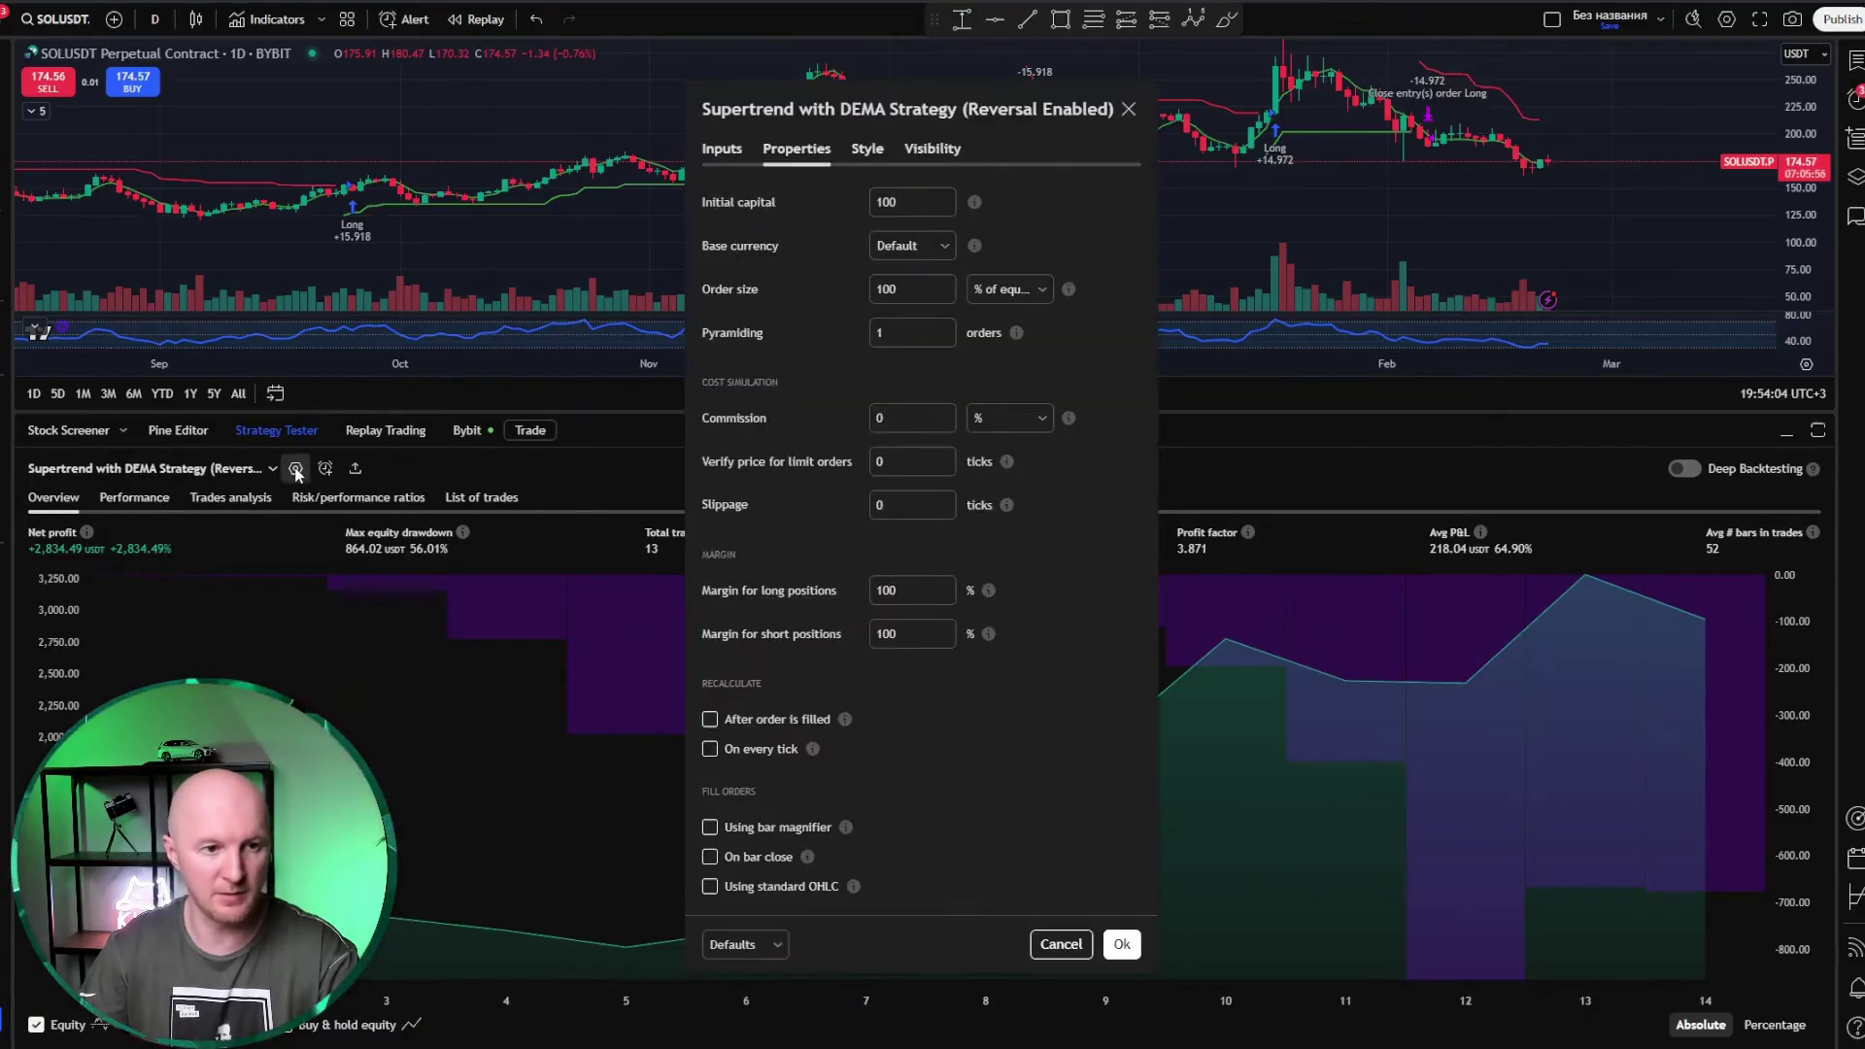
pyautogui.click(723, 152)
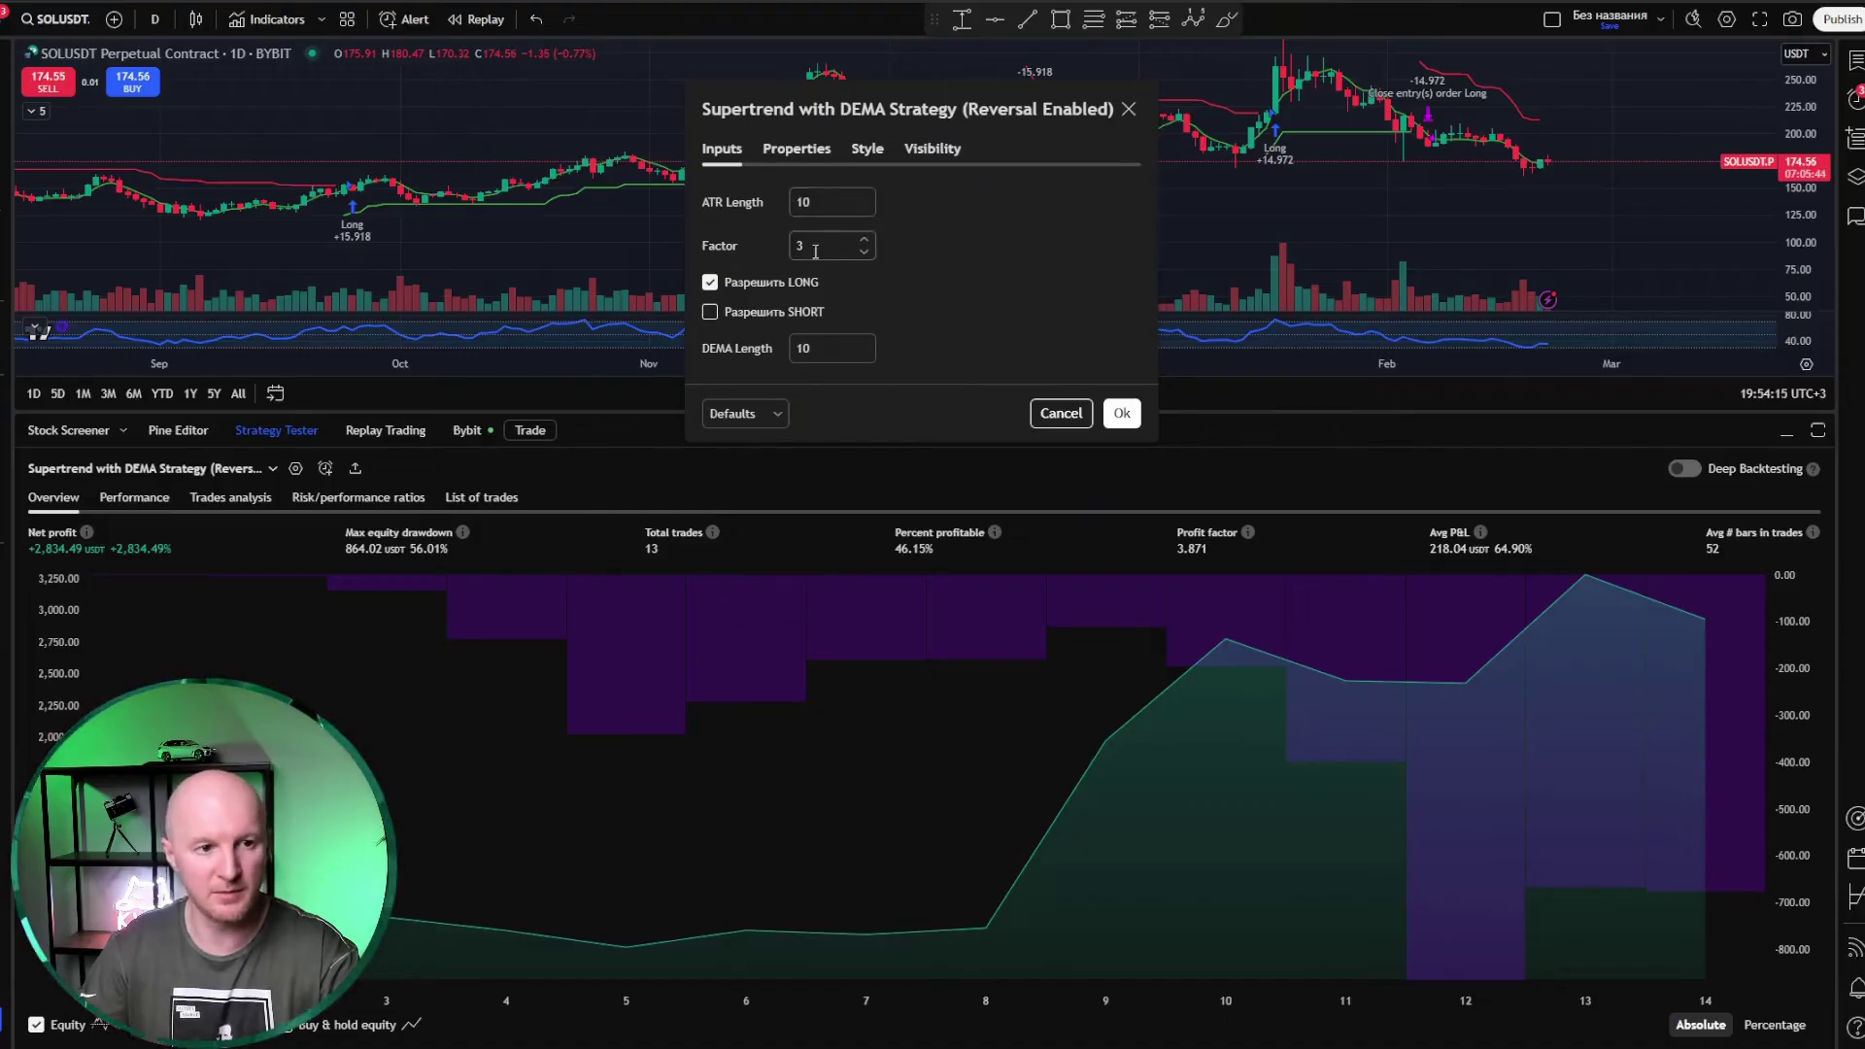
pyautogui.click(815, 249)
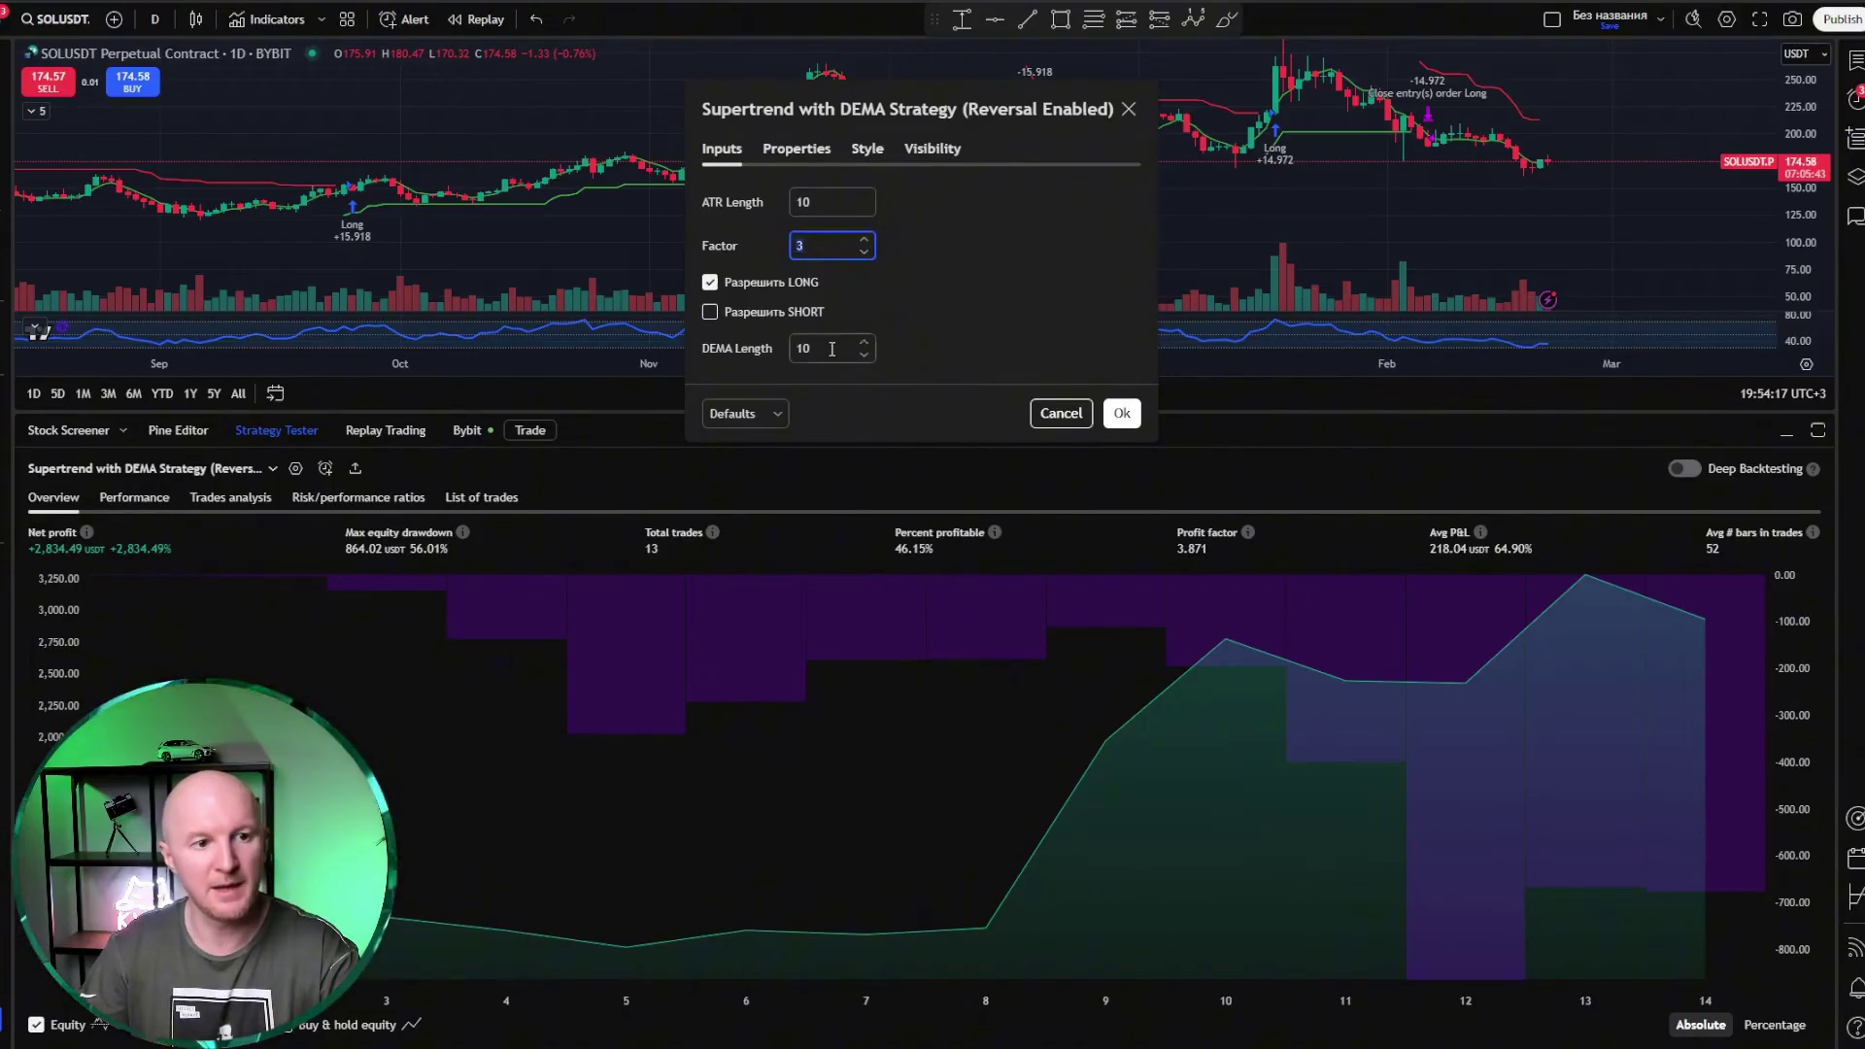
pyautogui.moveTo(831, 349); pyautogui.dragTo(789, 347)
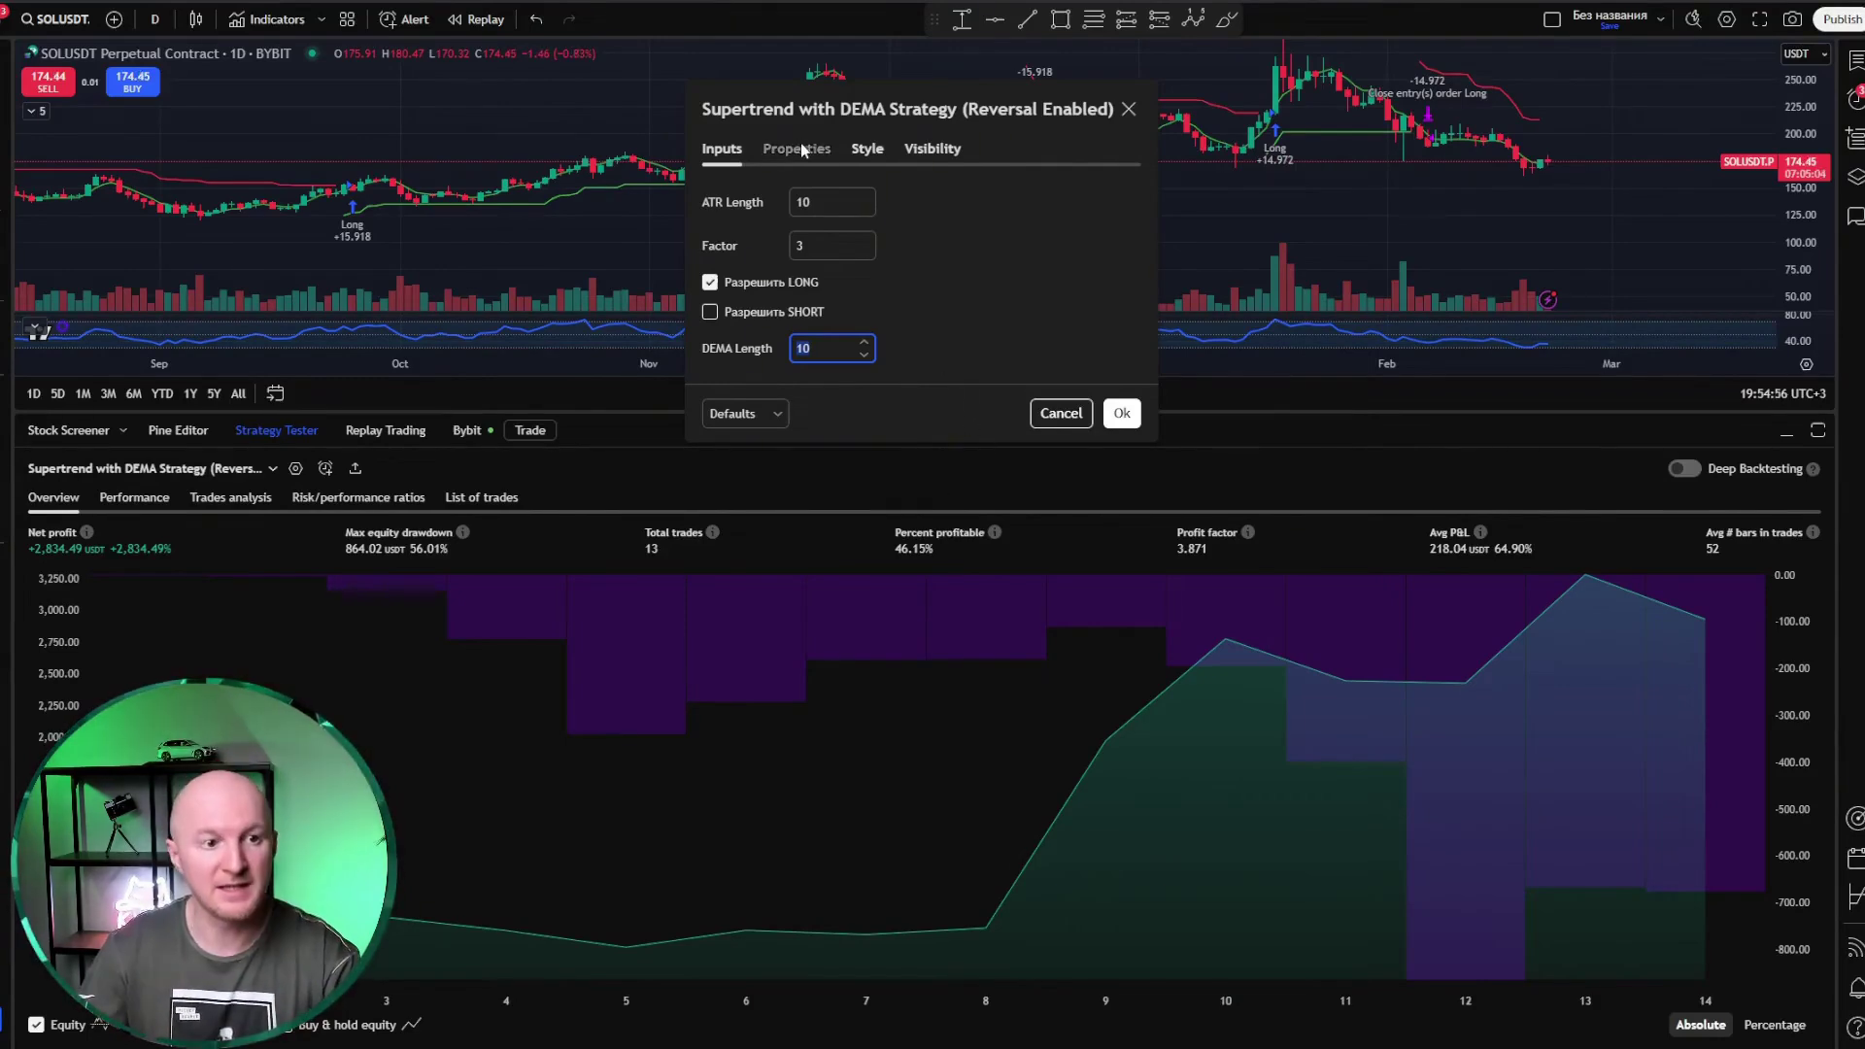
pyautogui.click(799, 148)
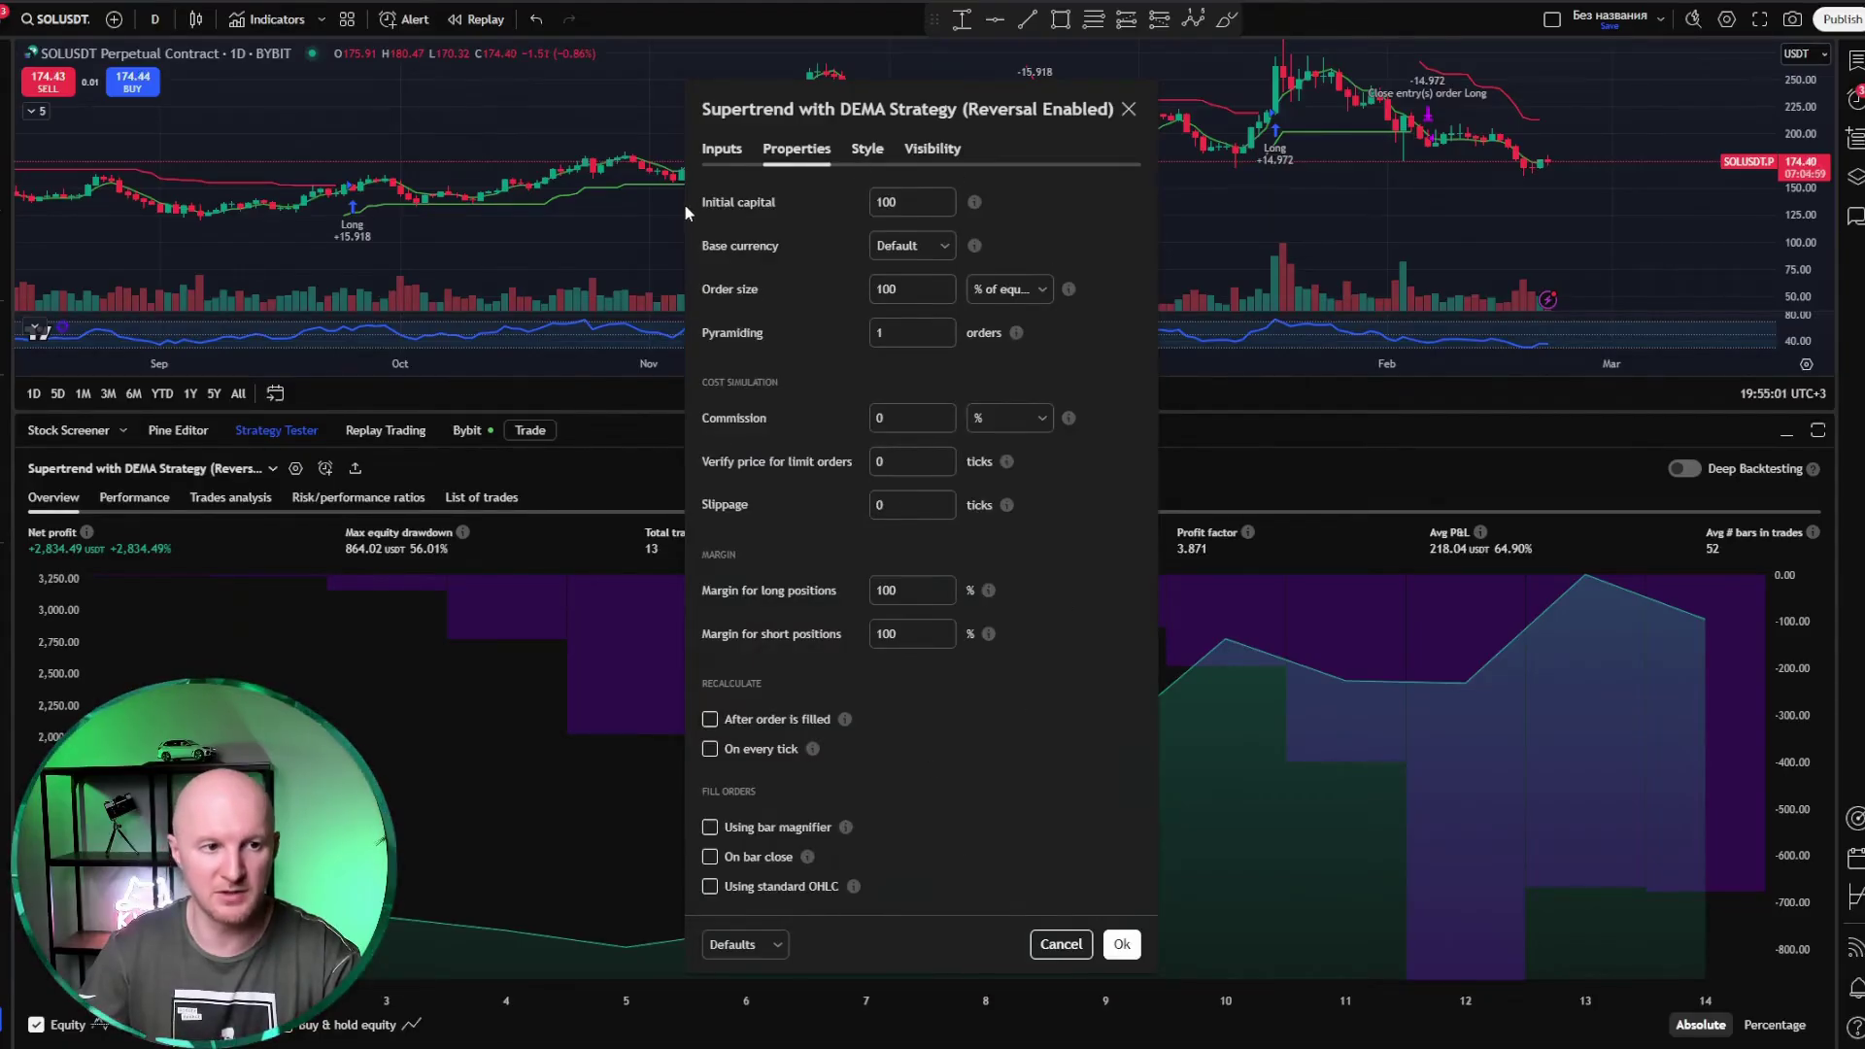
# Step: Select the initial capital value and show the order-size unit choices: Contracts, USDT, % of equity
pyautogui.doubleClick(910, 203)
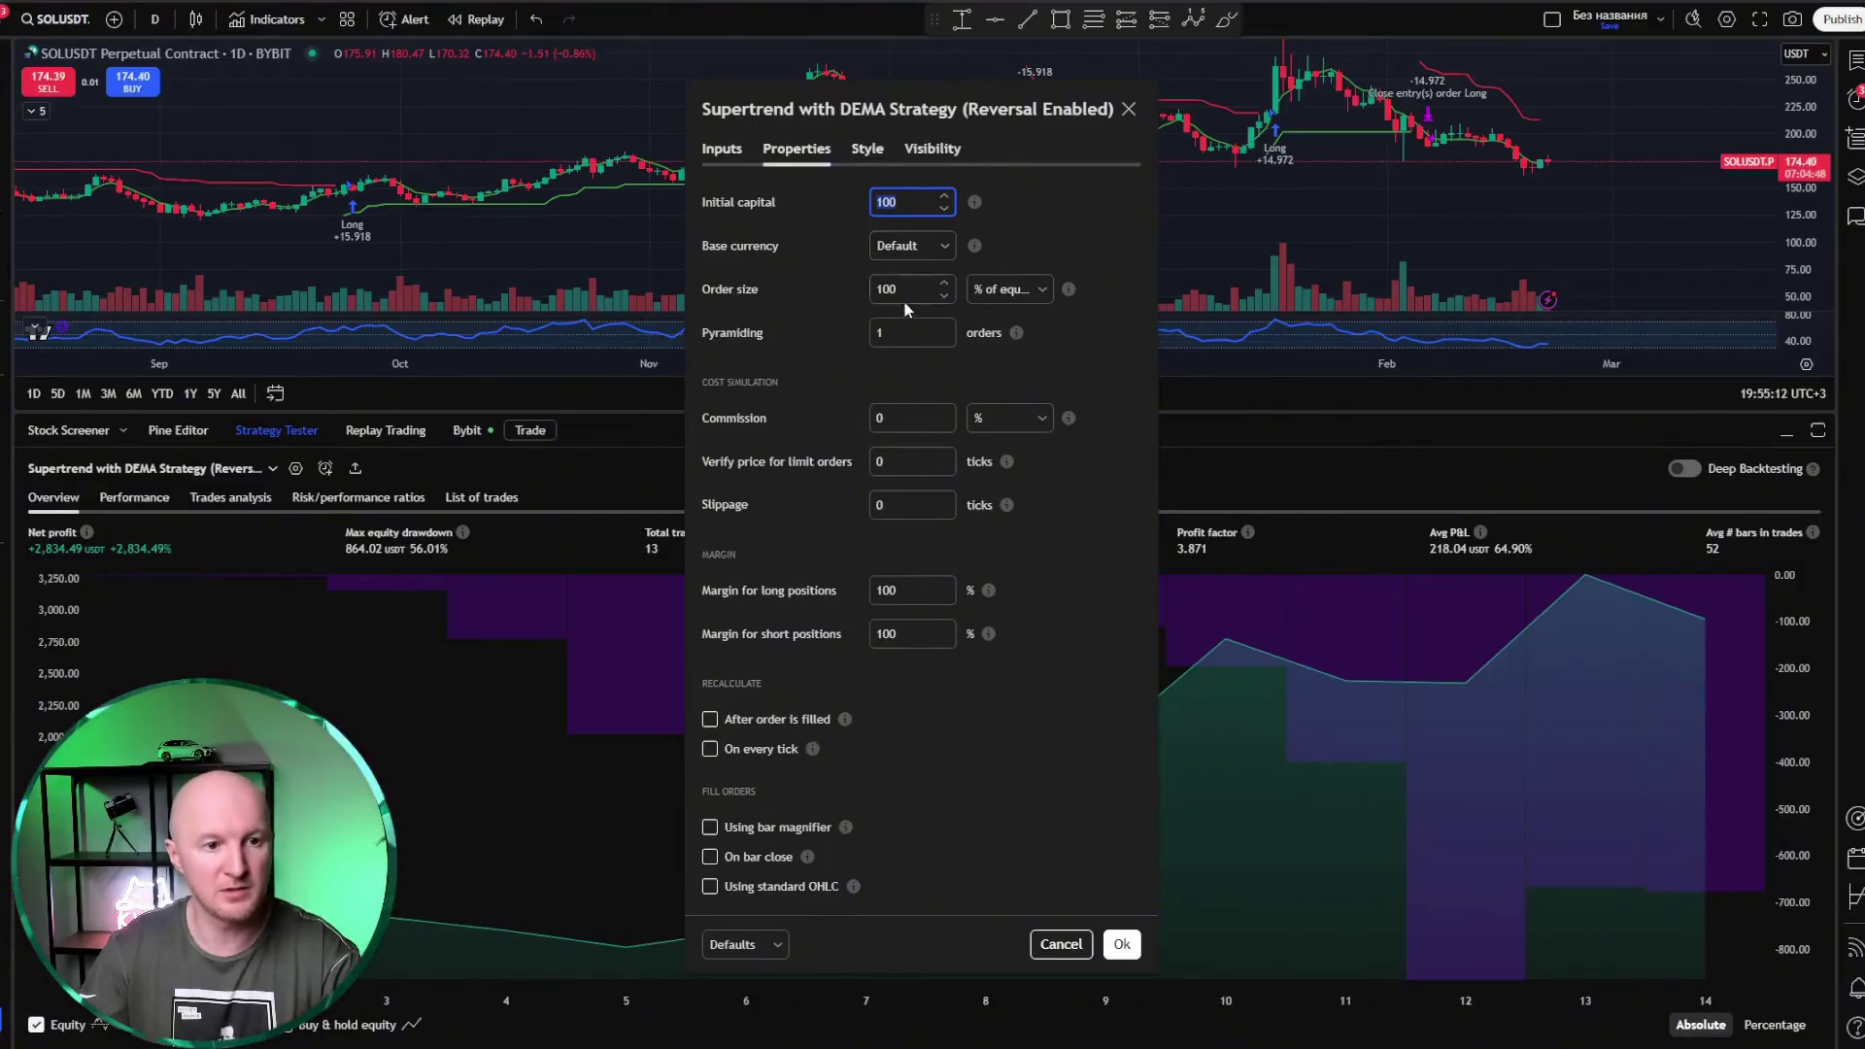
pyautogui.click(1051, 289)
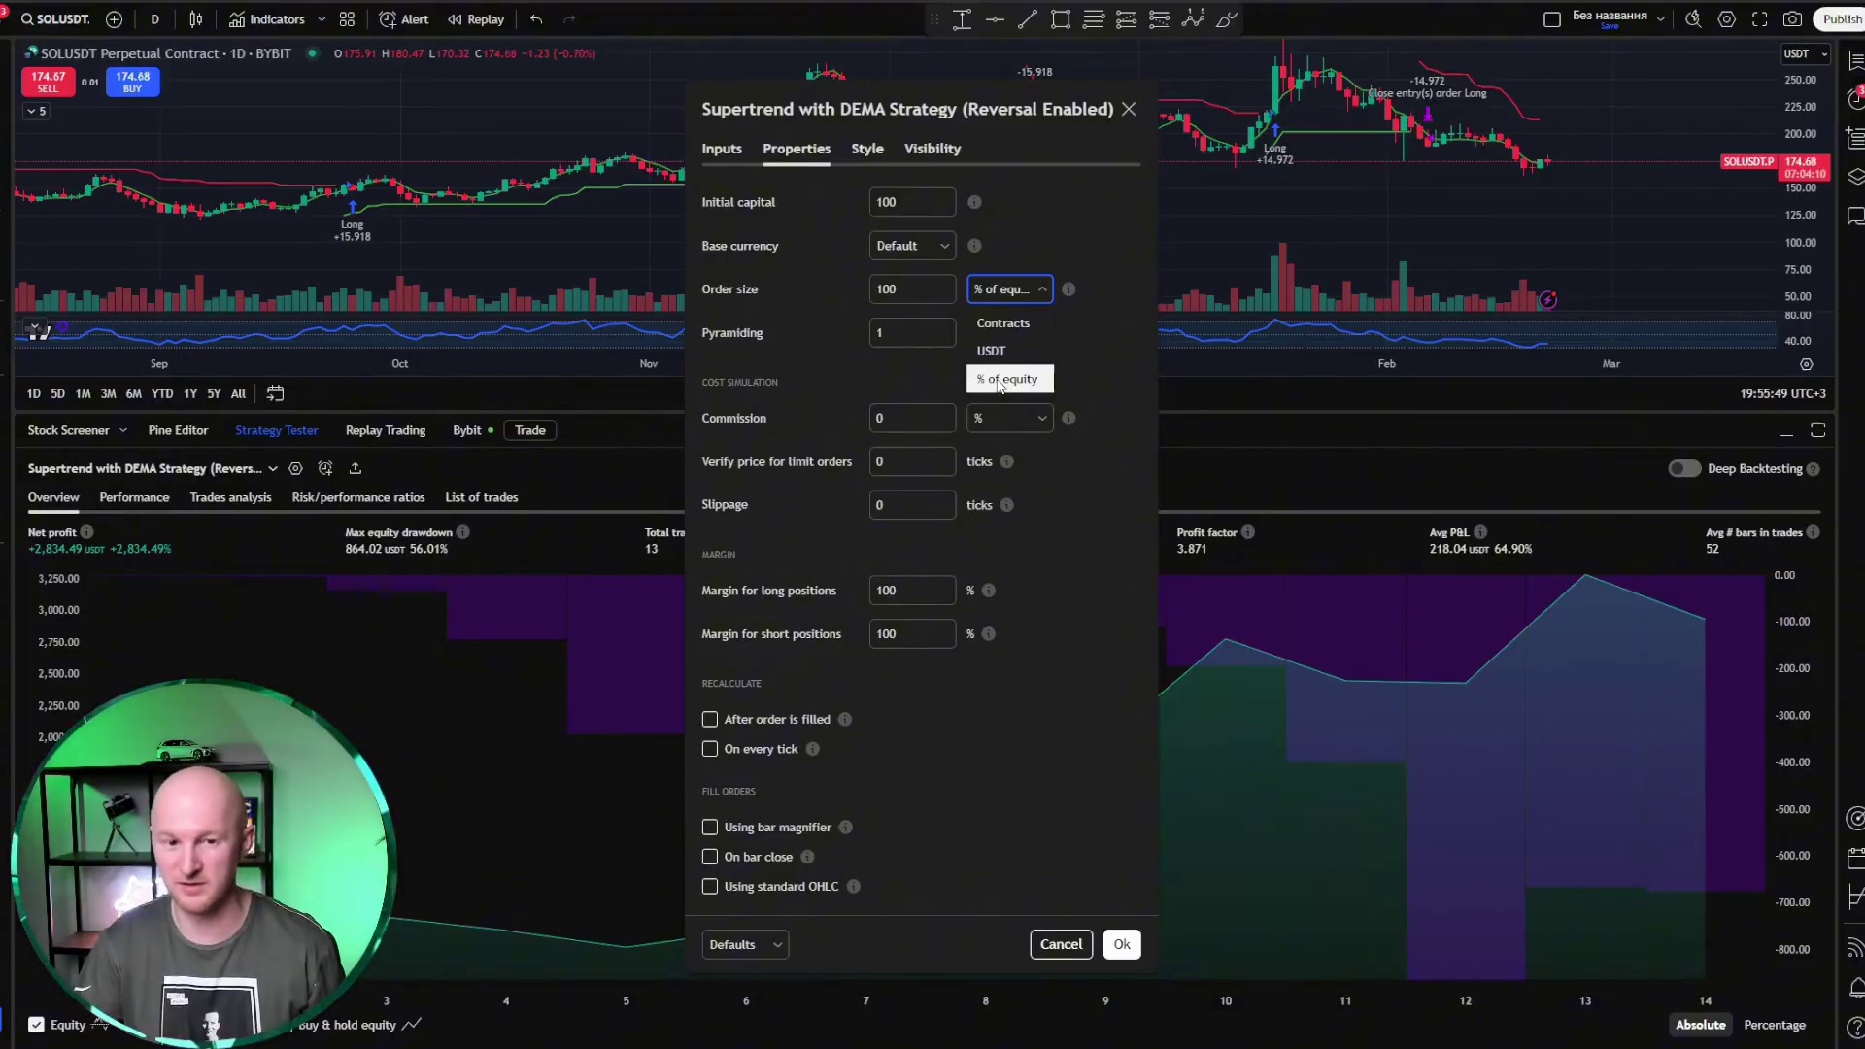
# Step: Keep order size at % of equity, and try pyramiding 3 before resetting it to 1
pyautogui.click(1002, 380)
pyautogui.click(897, 332)
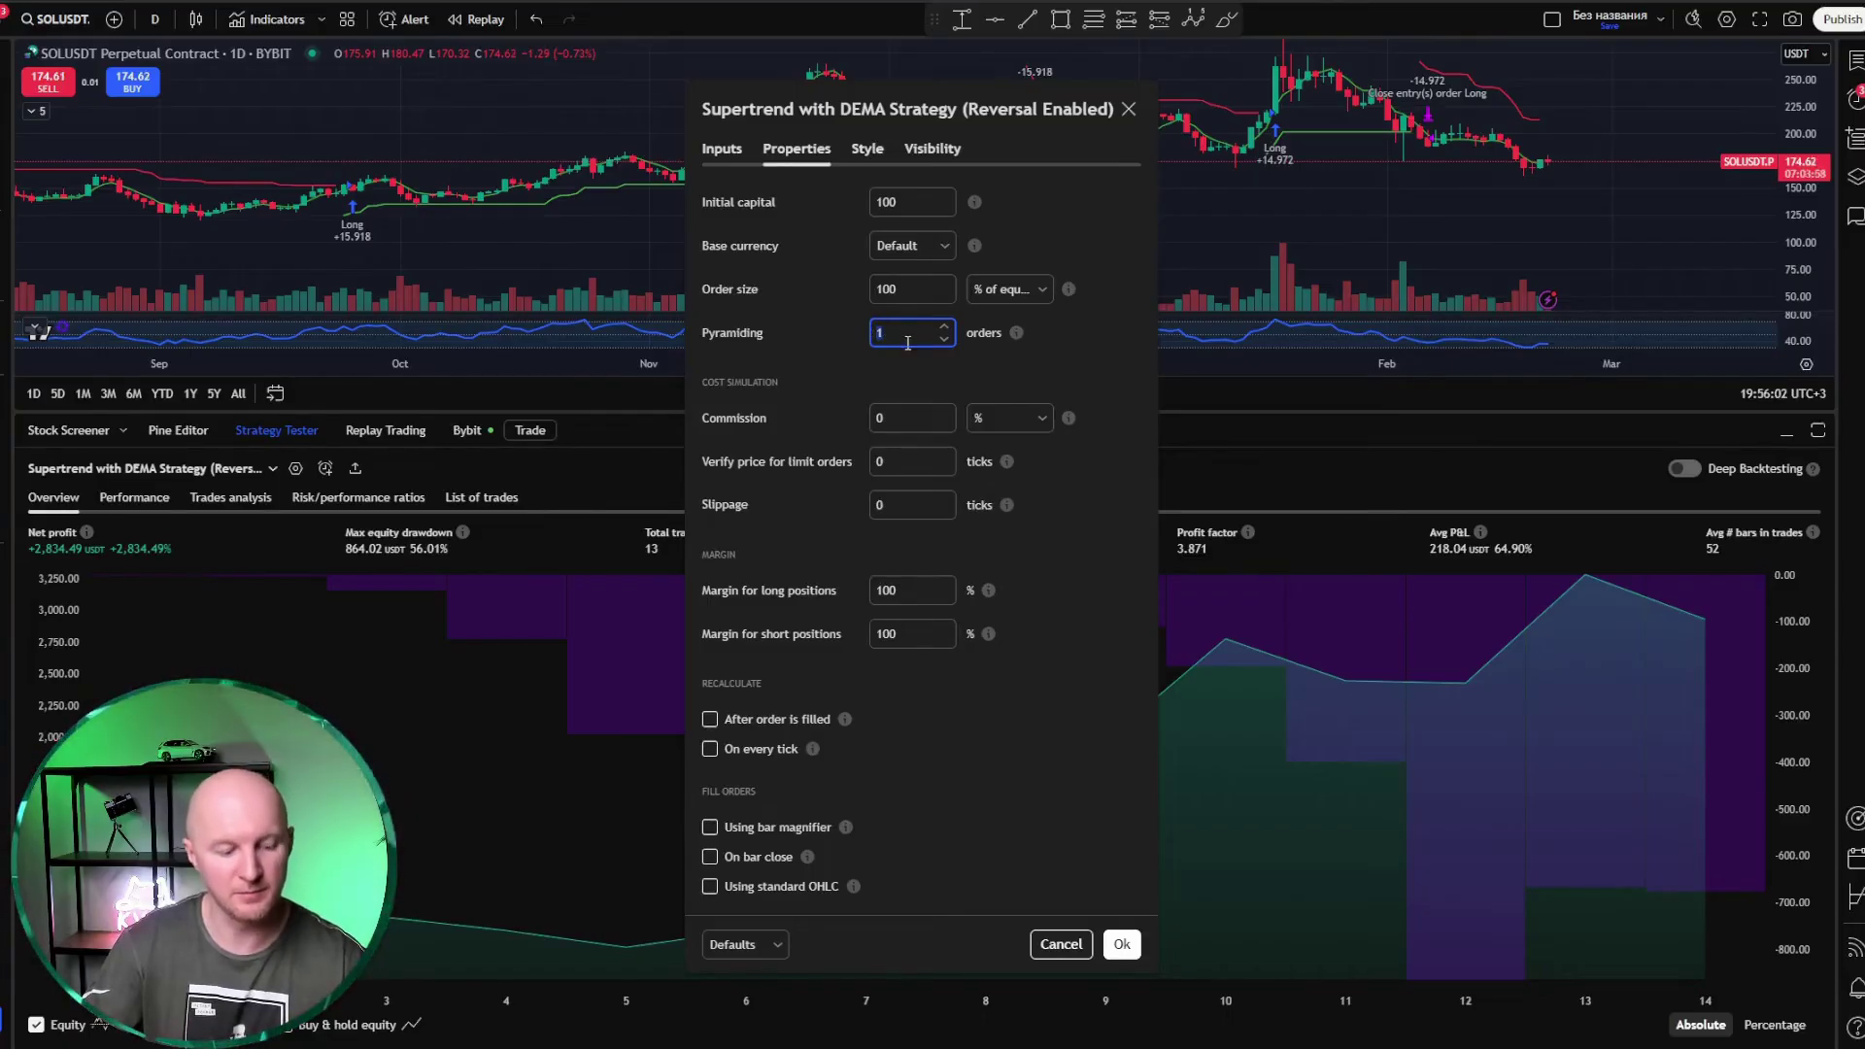
pyautogui.press('BackSpace')
pyautogui.write('3')
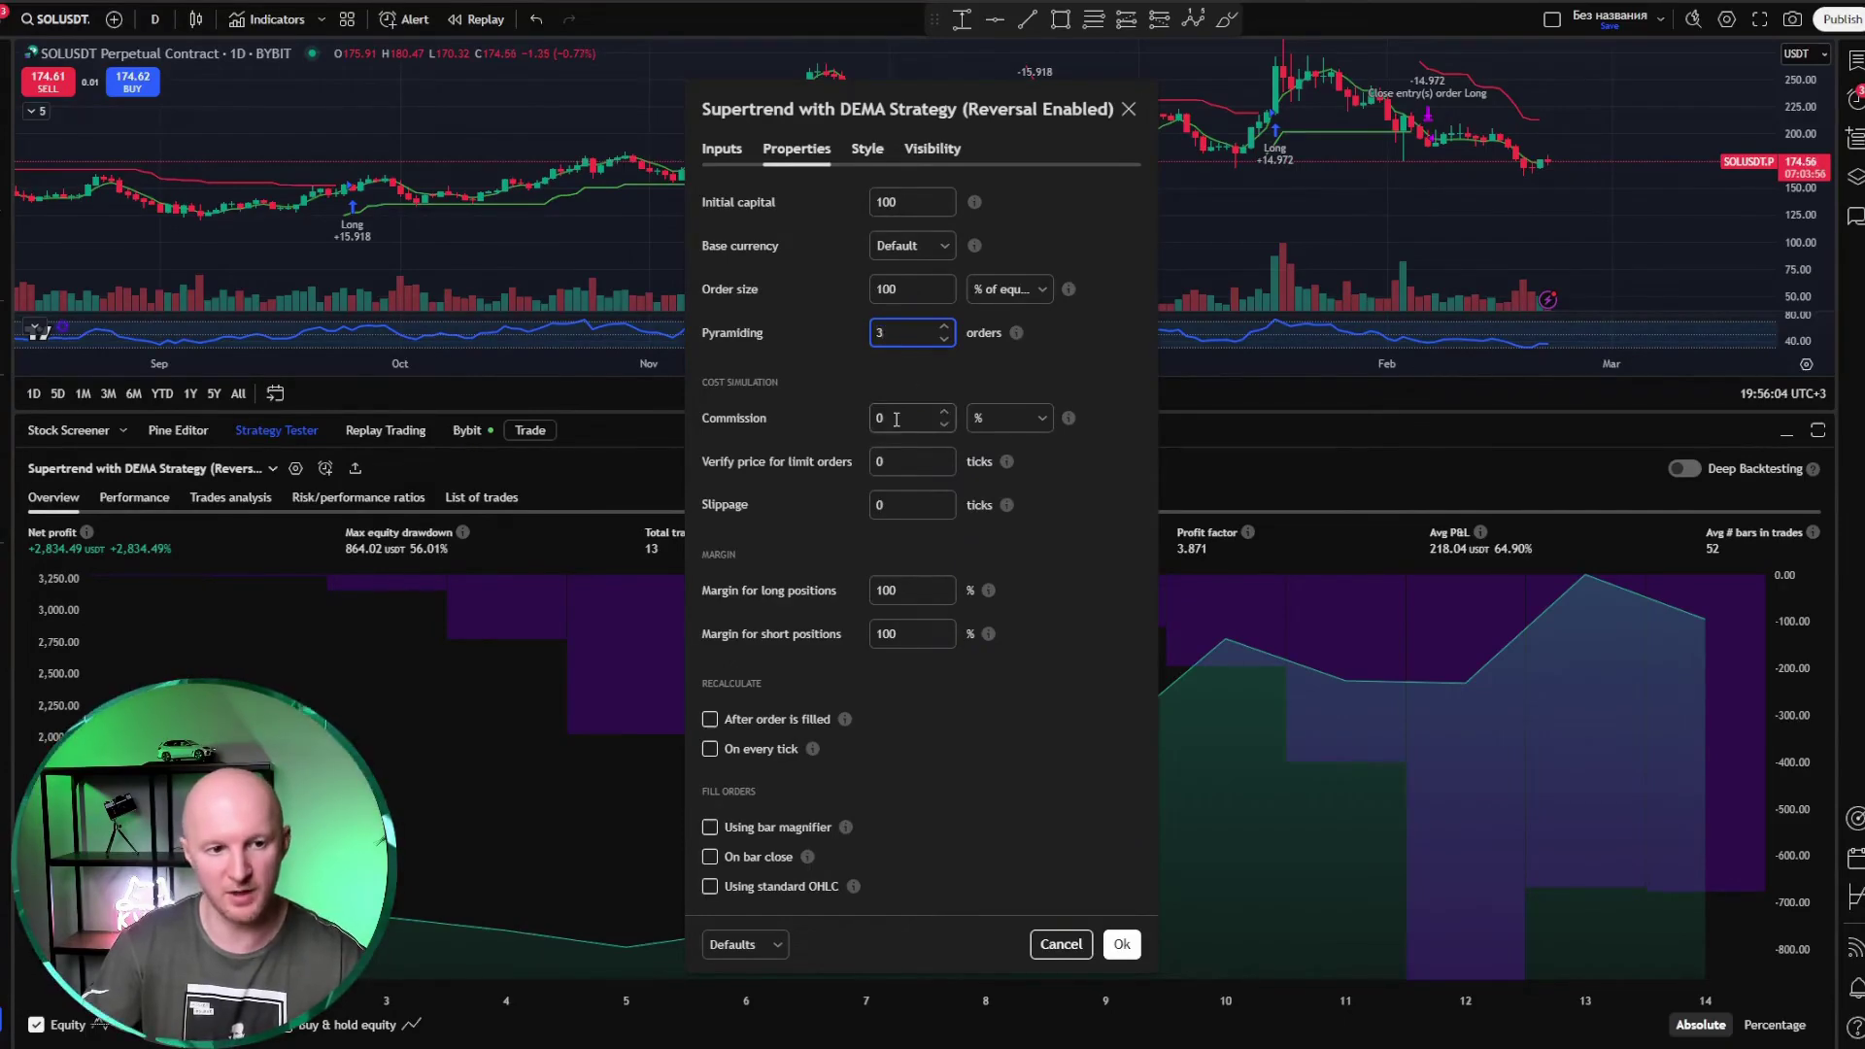
pyautogui.click(896, 420)
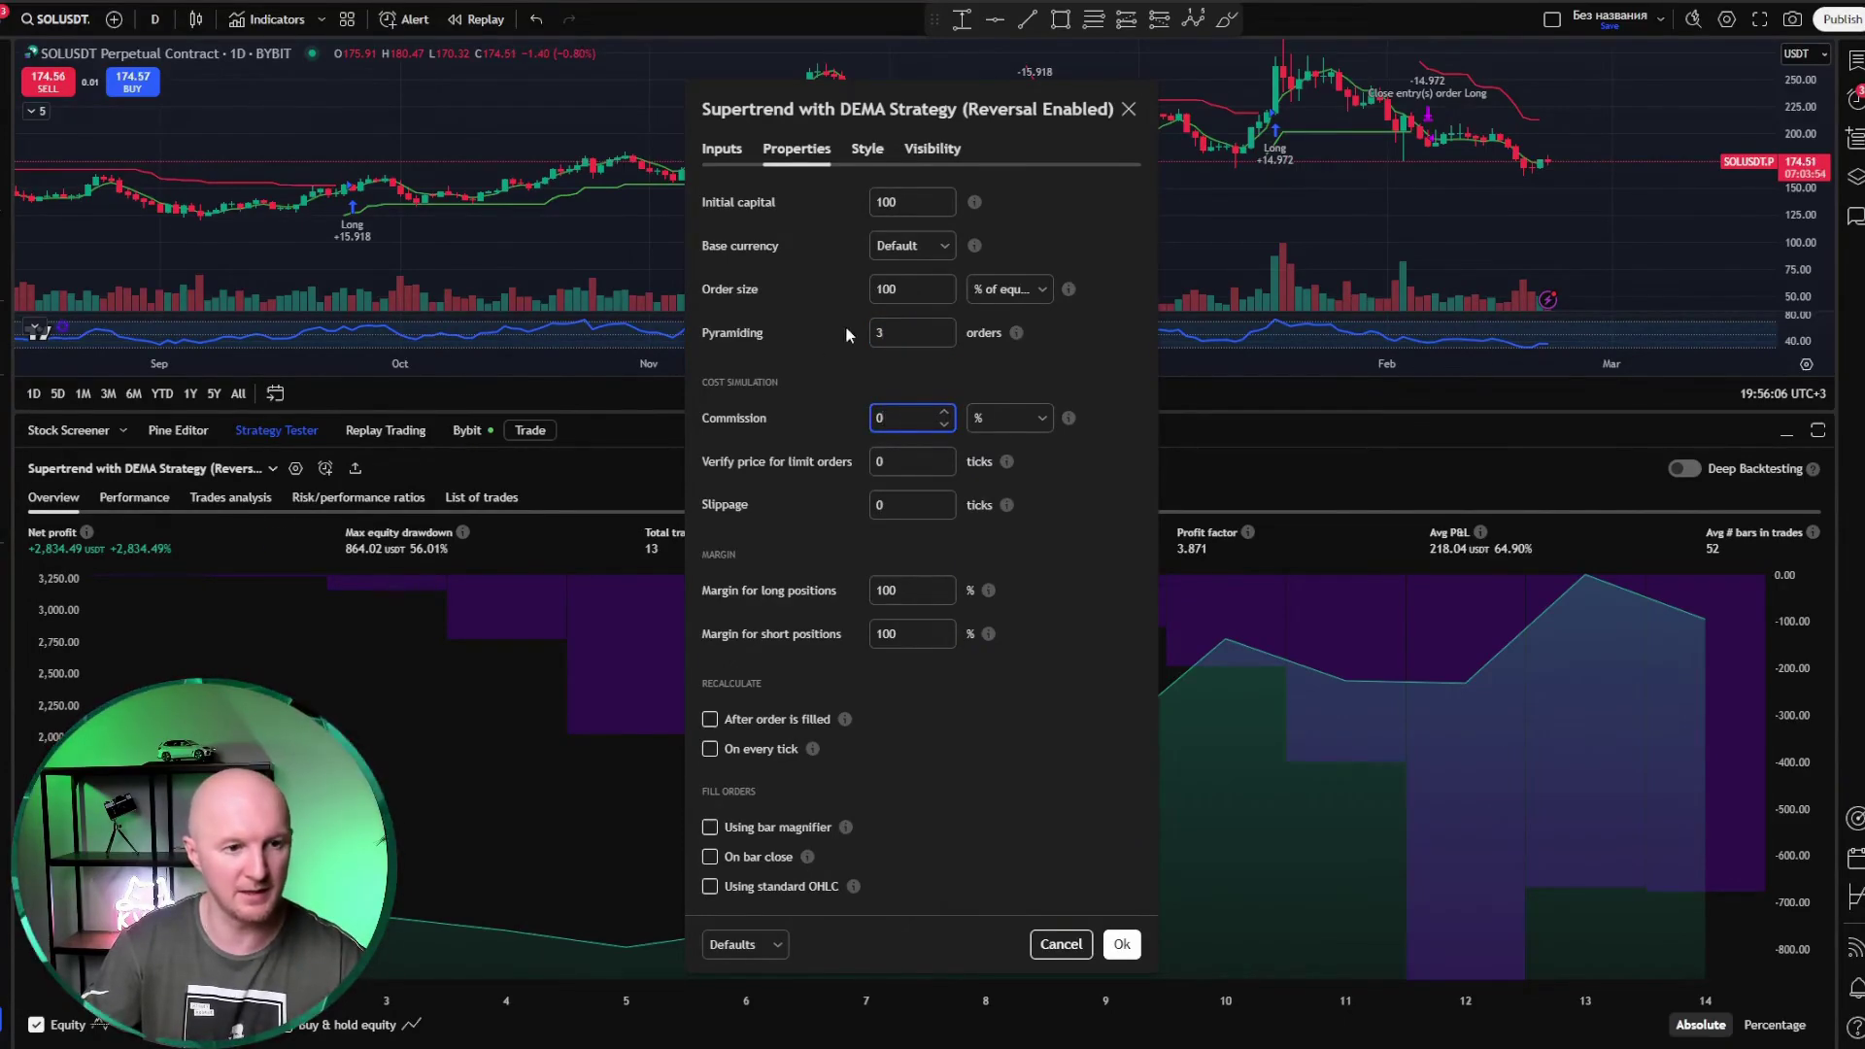
pyautogui.click(876, 328)
pyautogui.press('BackSpace')
pyautogui.write('1')
pyautogui.press('Tab')
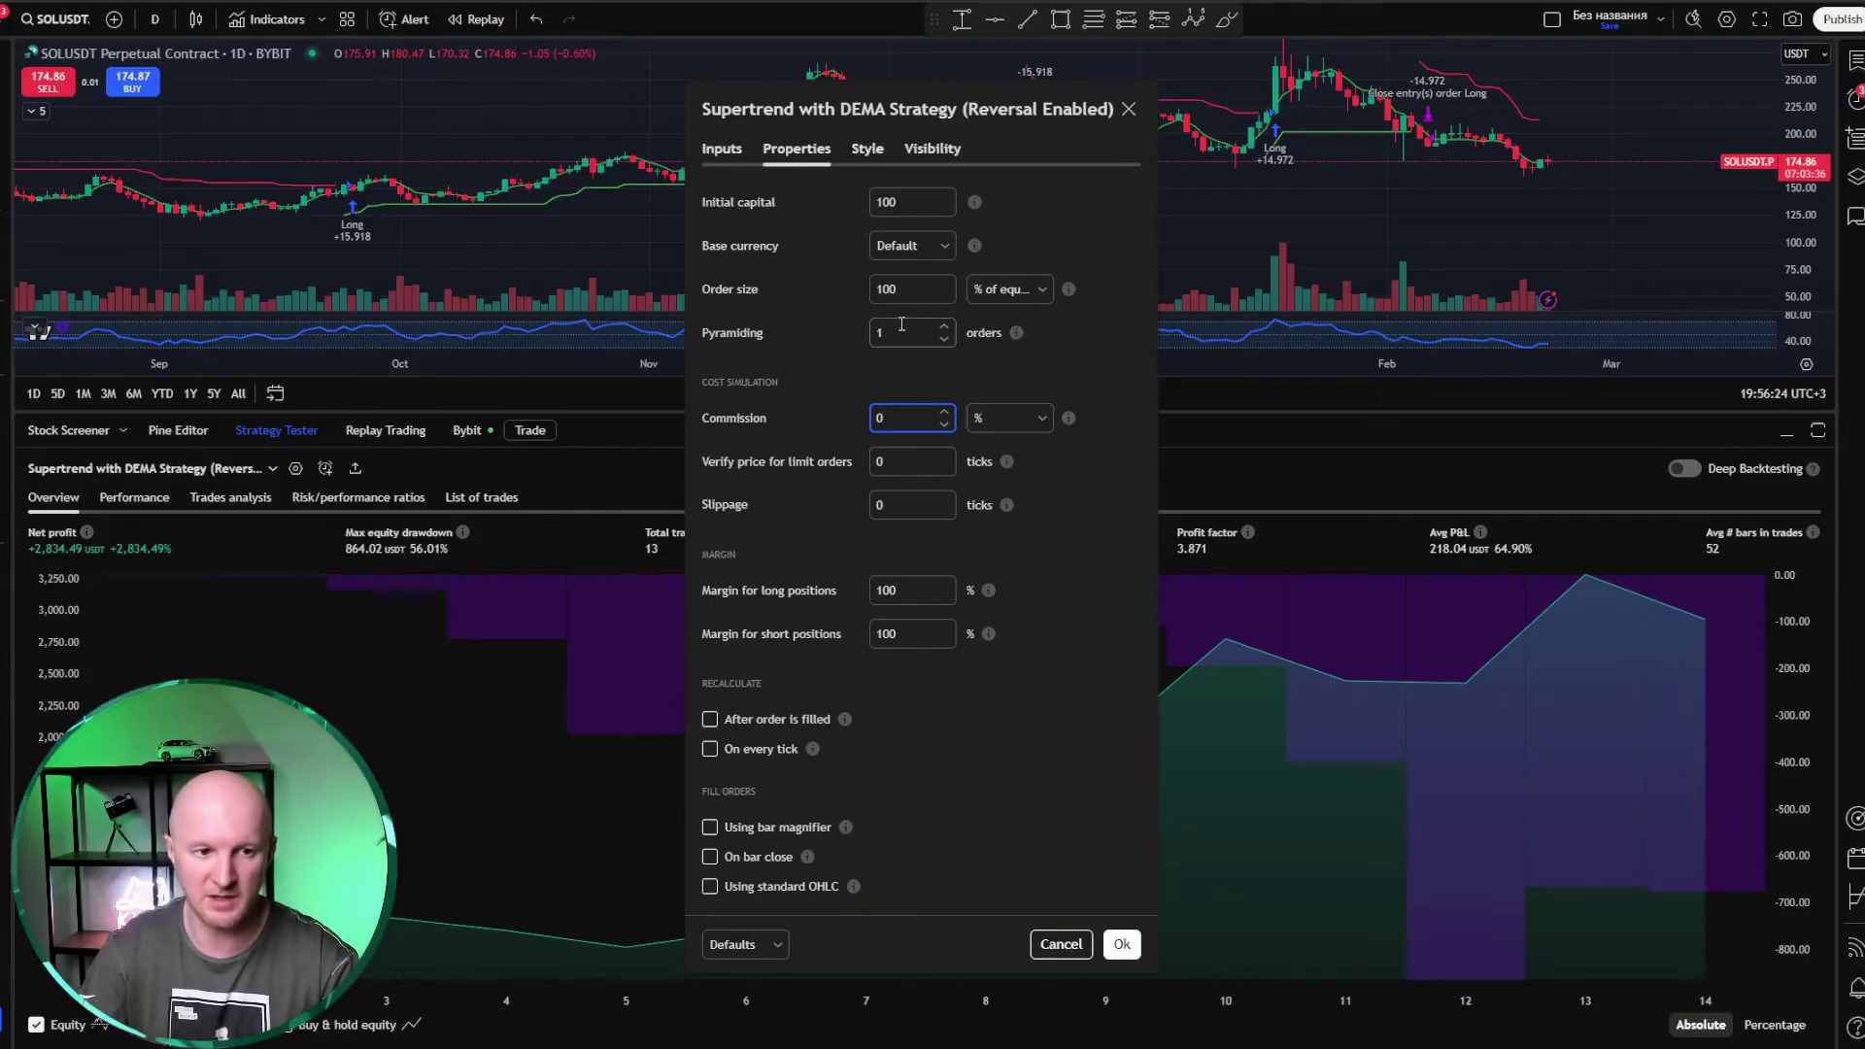
# Step: Begin entering a 0.1% commission in the Commission field
pyautogui.moveTo(902, 324); pyautogui.dragTo(870, 337)
pyautogui.click(875, 425)
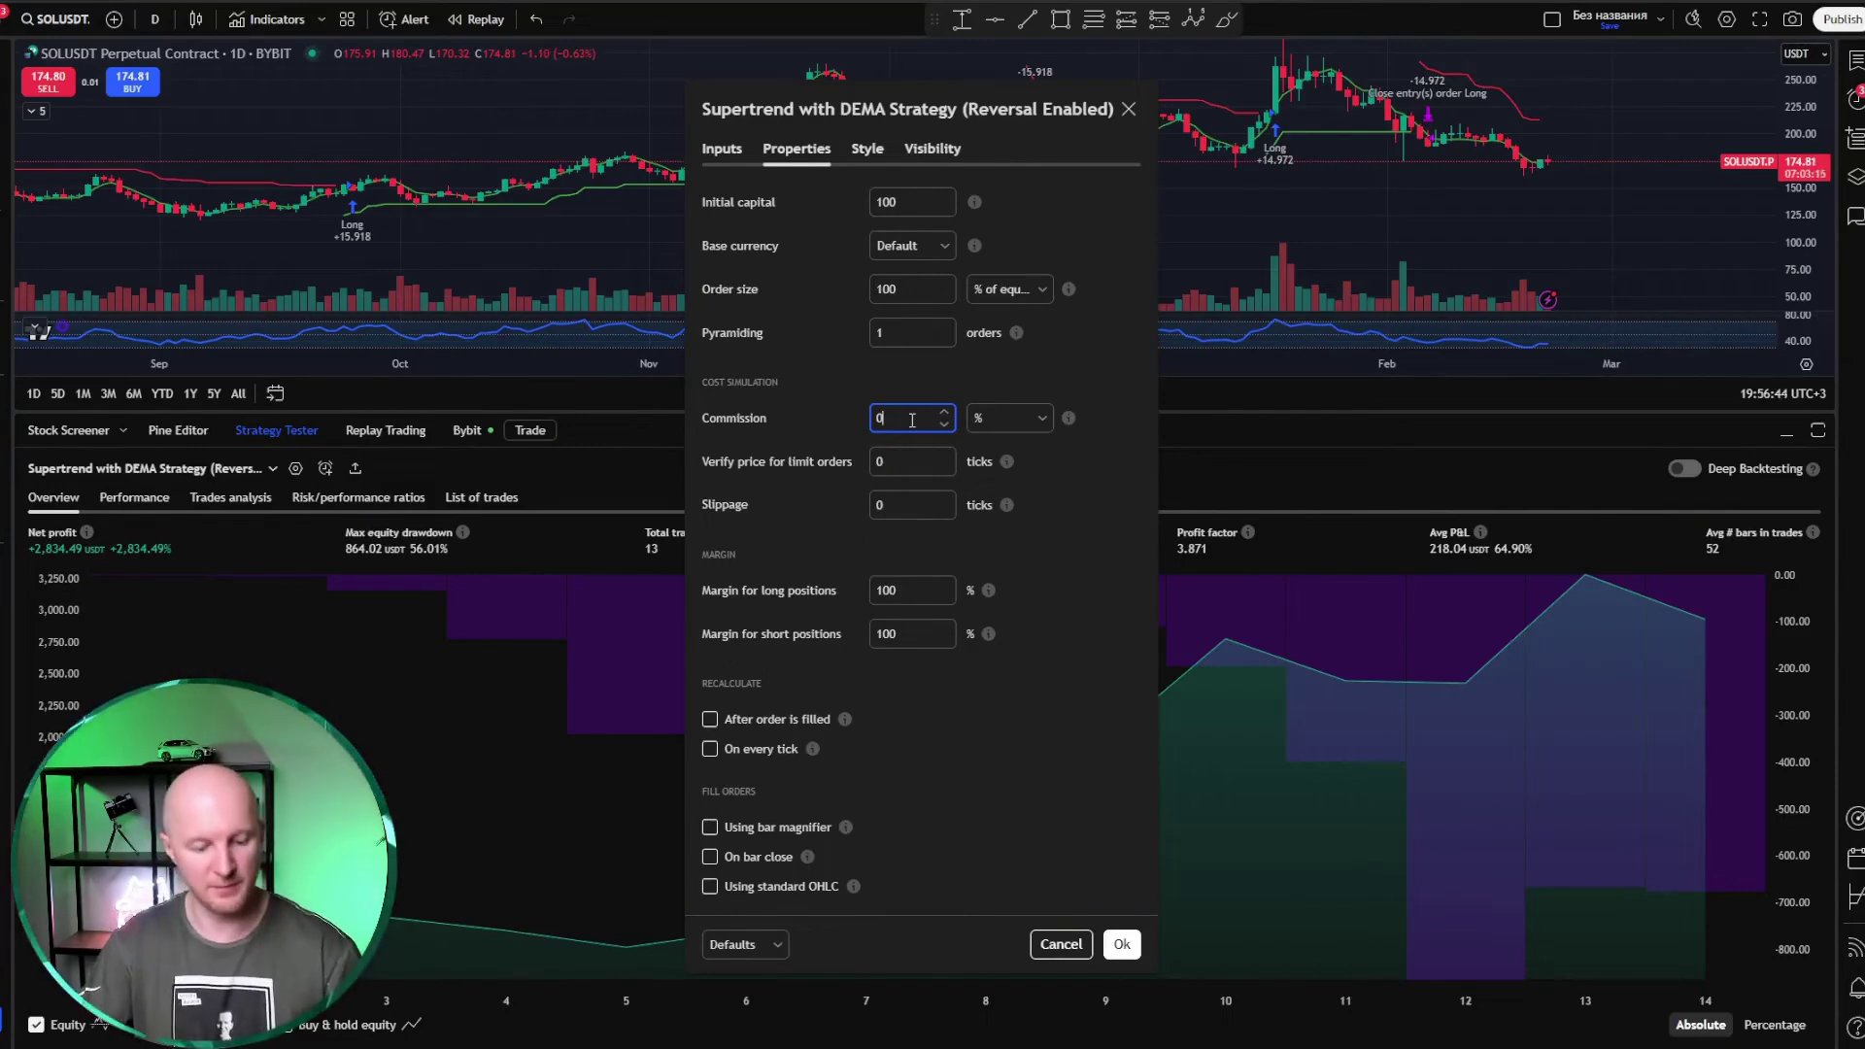
pyautogui.write('.1')
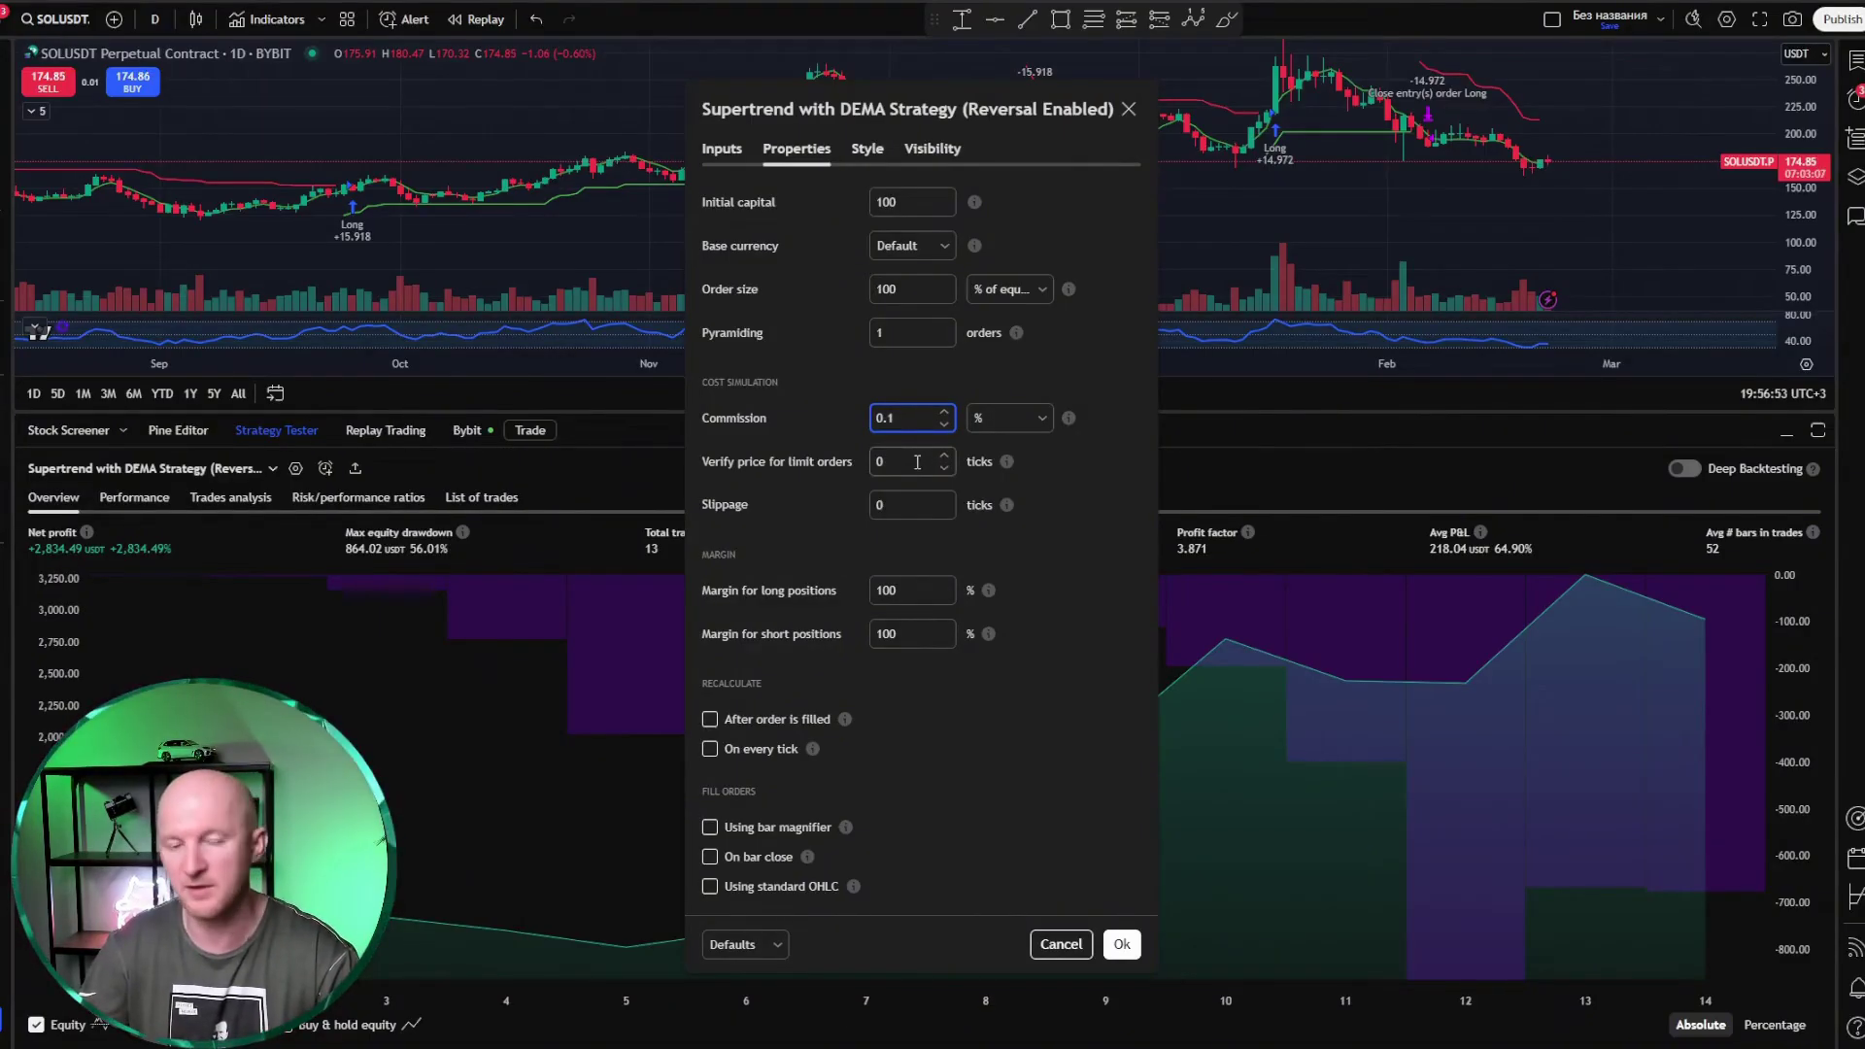
# Step: Apply the 0.1% commission so net profit recalculates to +2,743.50 USDT
pyautogui.click(917, 462)
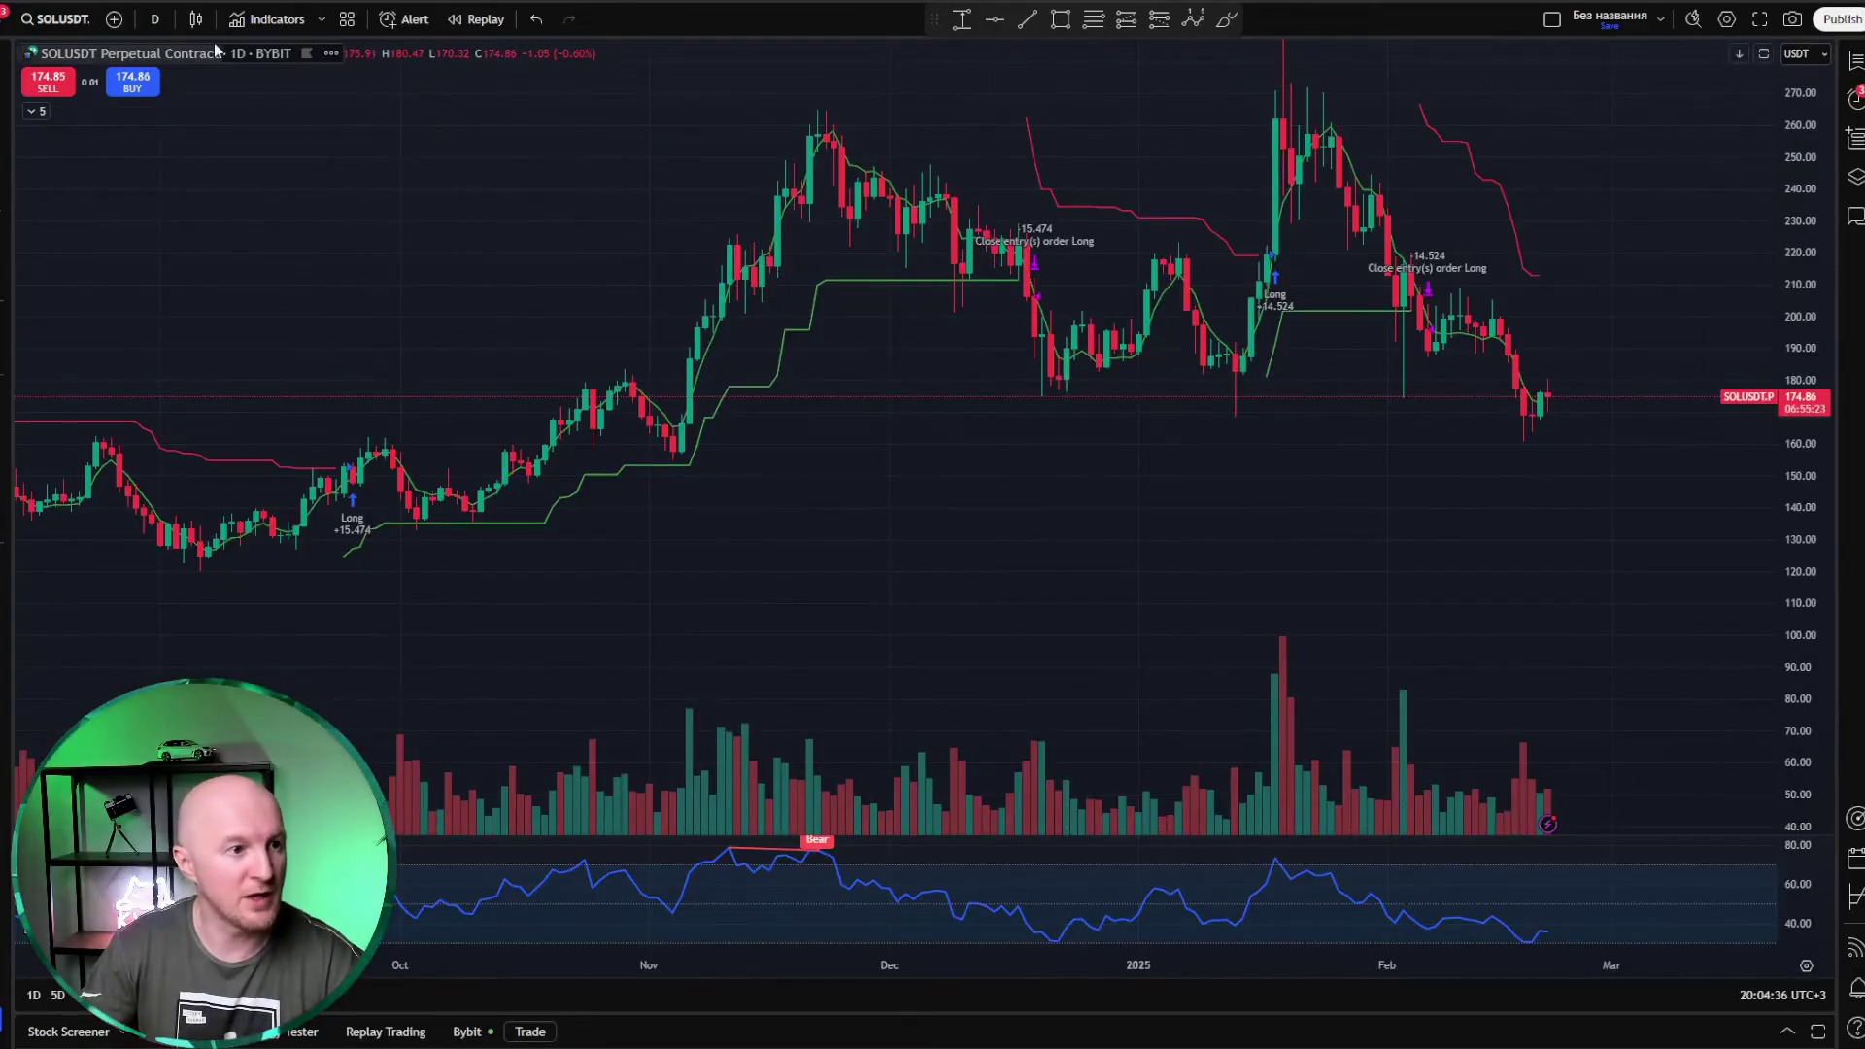
# Step: Search the indicator library for 'strategy' and open the CM RSI-2 Strategy Lower Indicator page
pyautogui.click(251, 29)
pyautogui.write('s')
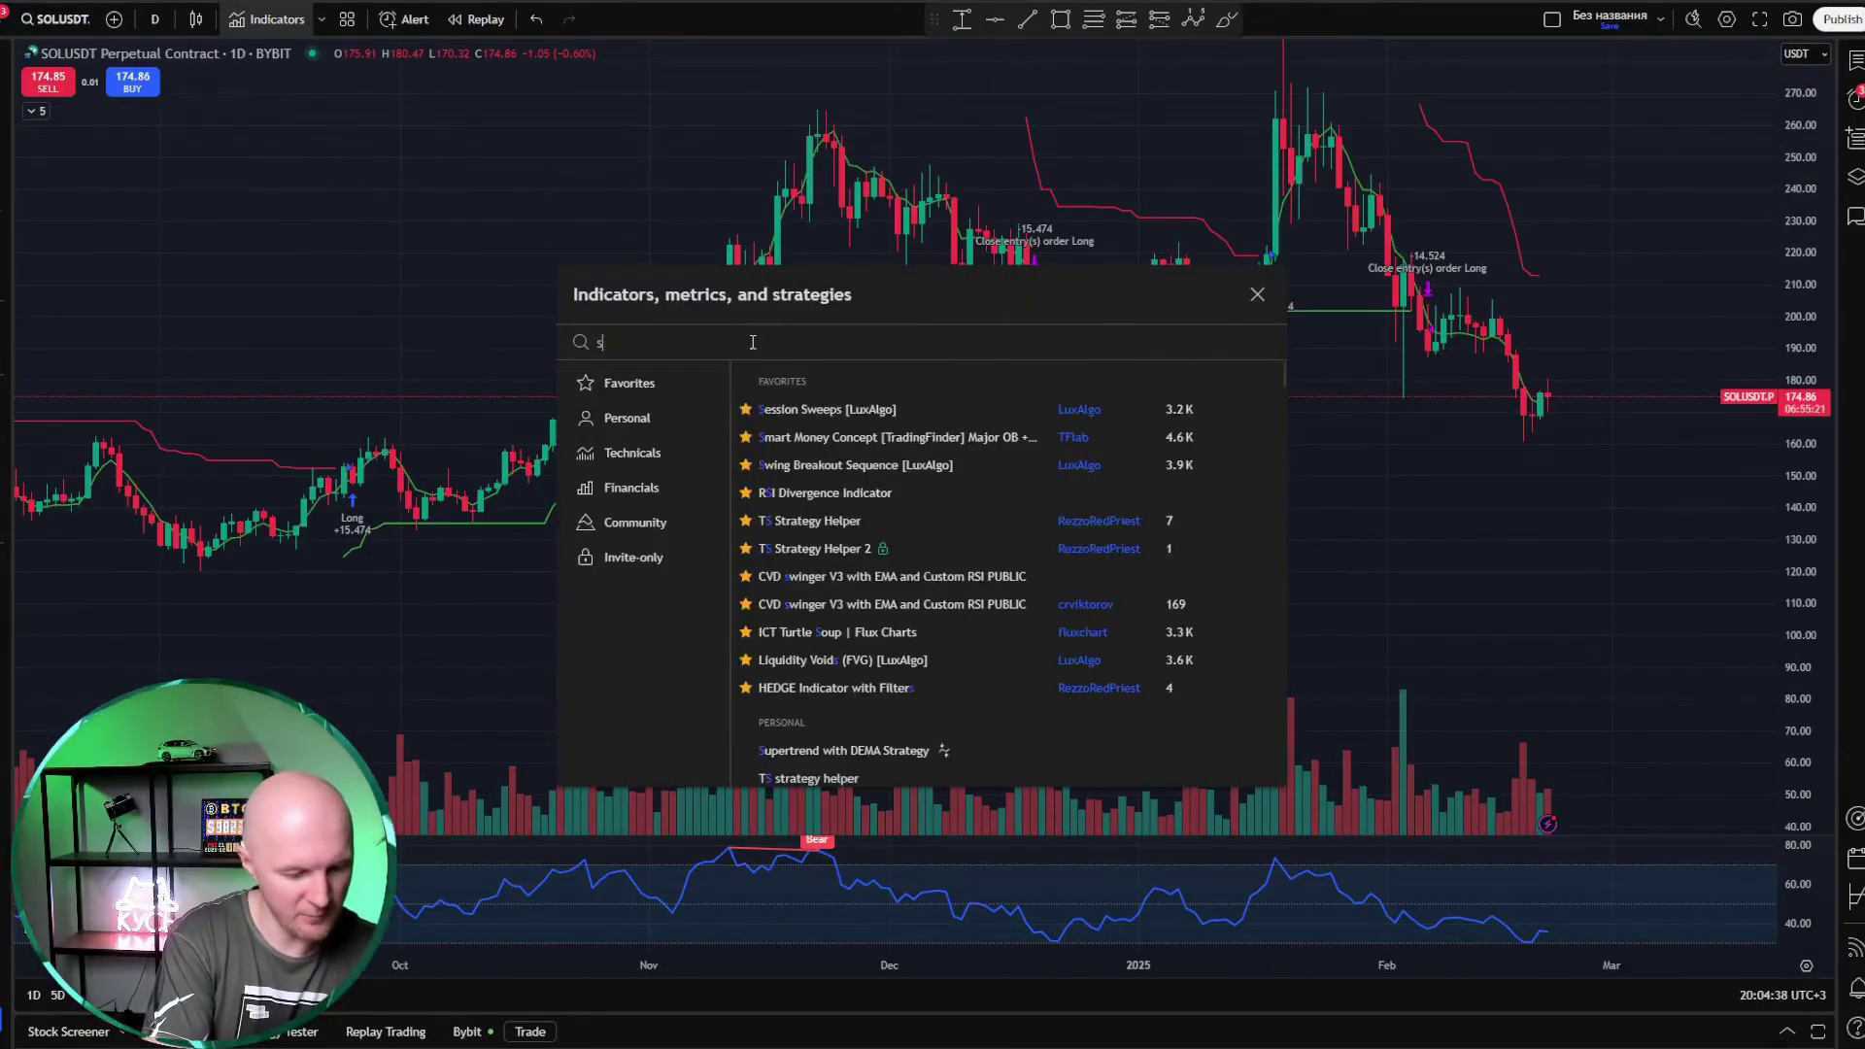
pyautogui.write('trategy')
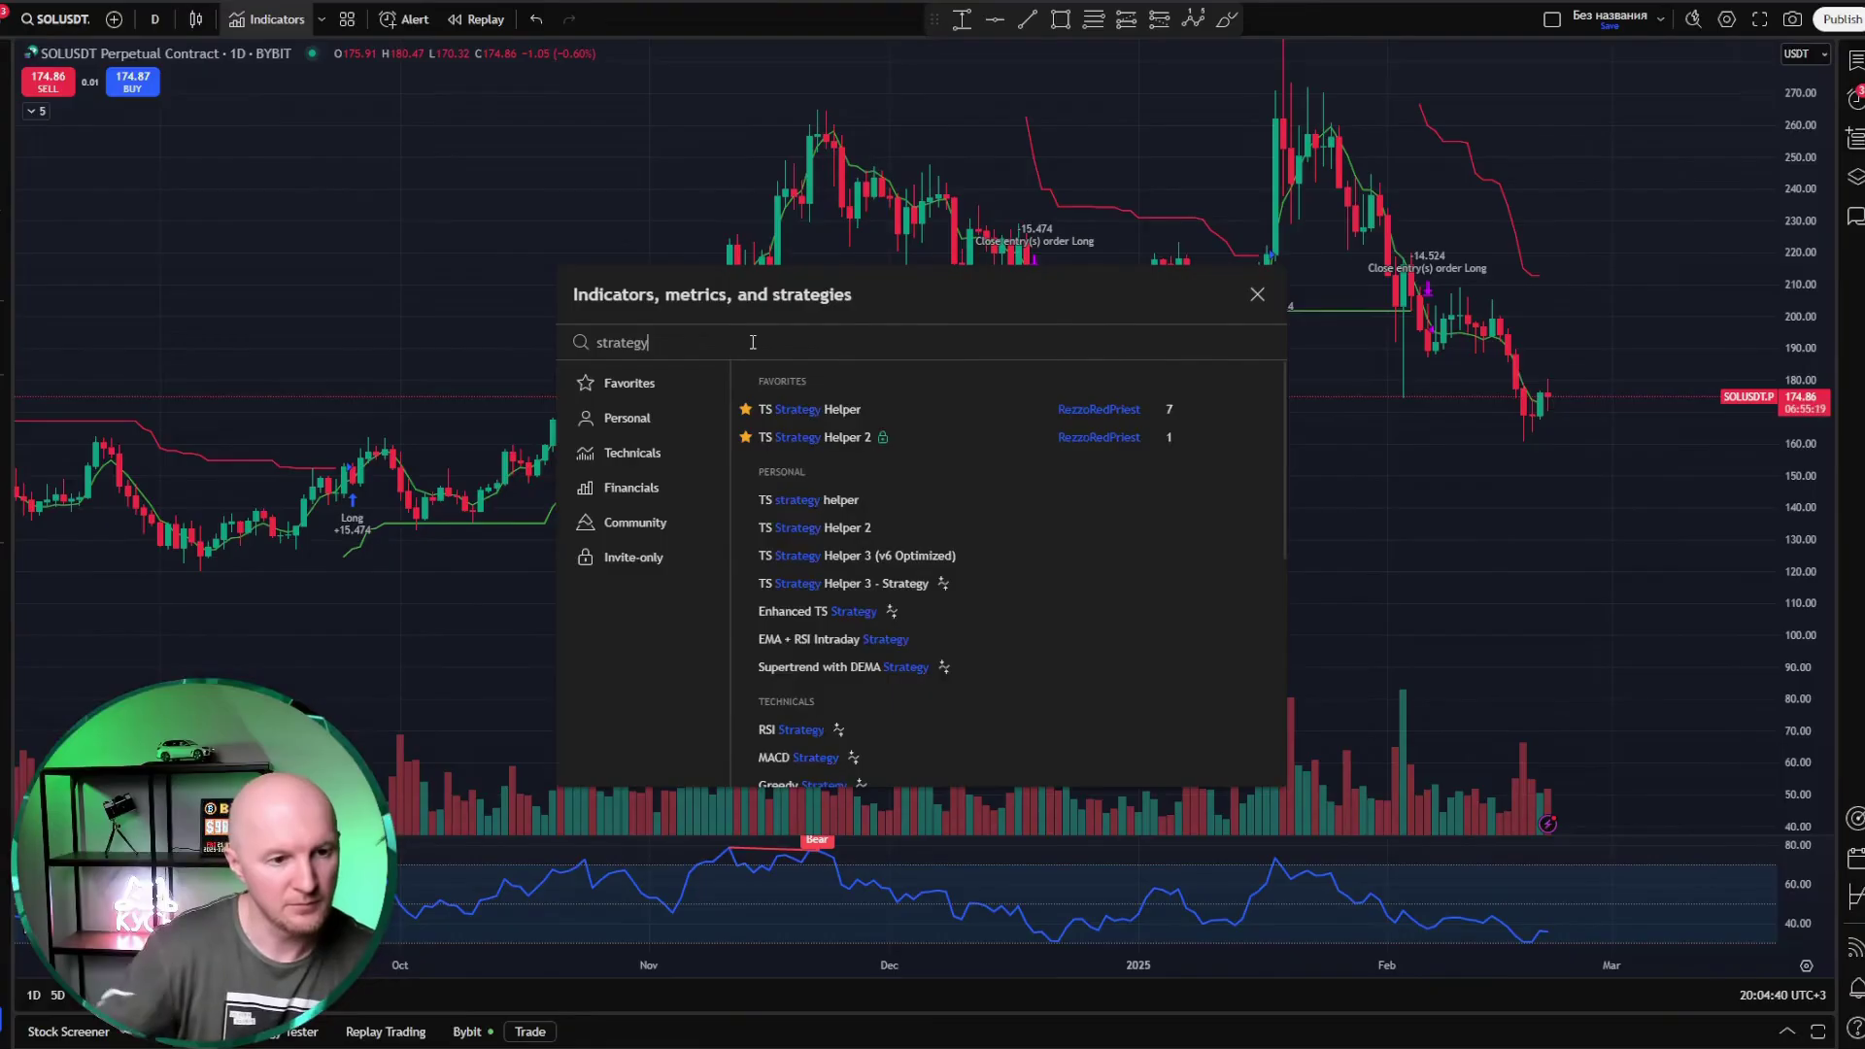
pyautogui.scroll(-15, 1080, 573)
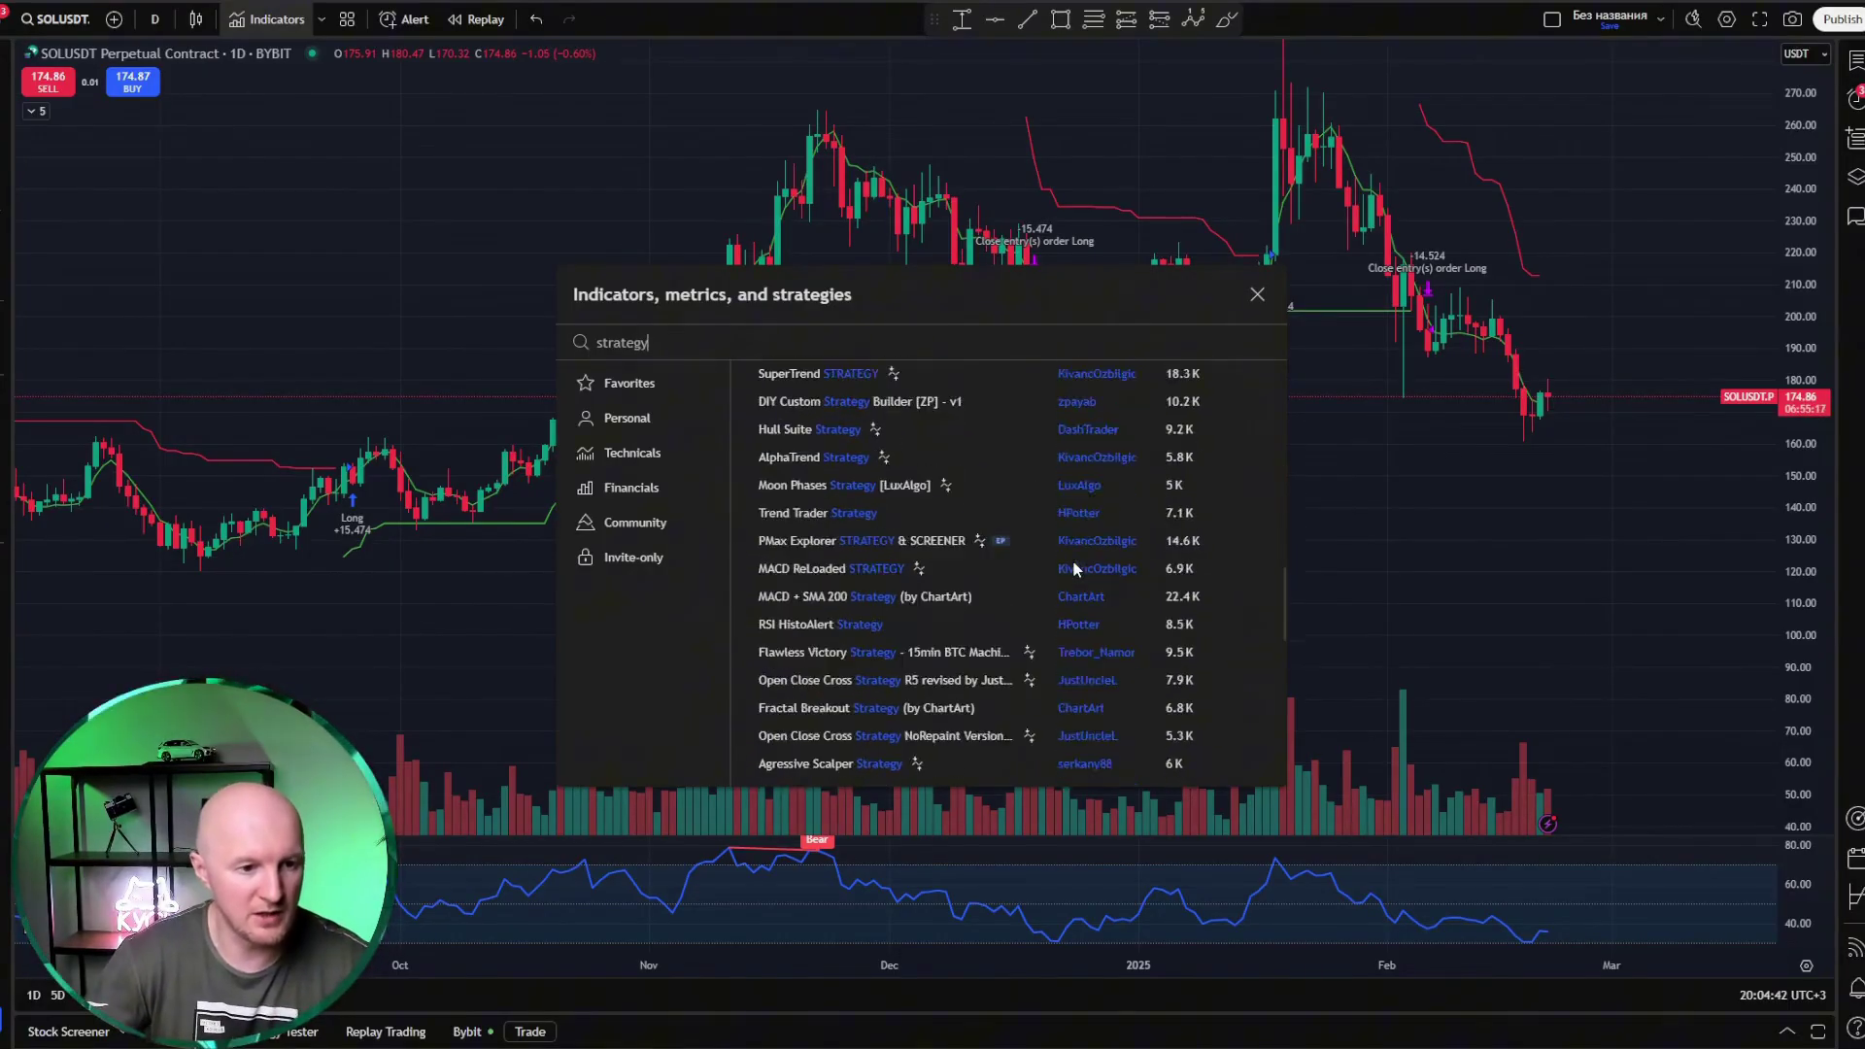
pyautogui.scroll(2, 1079, 622)
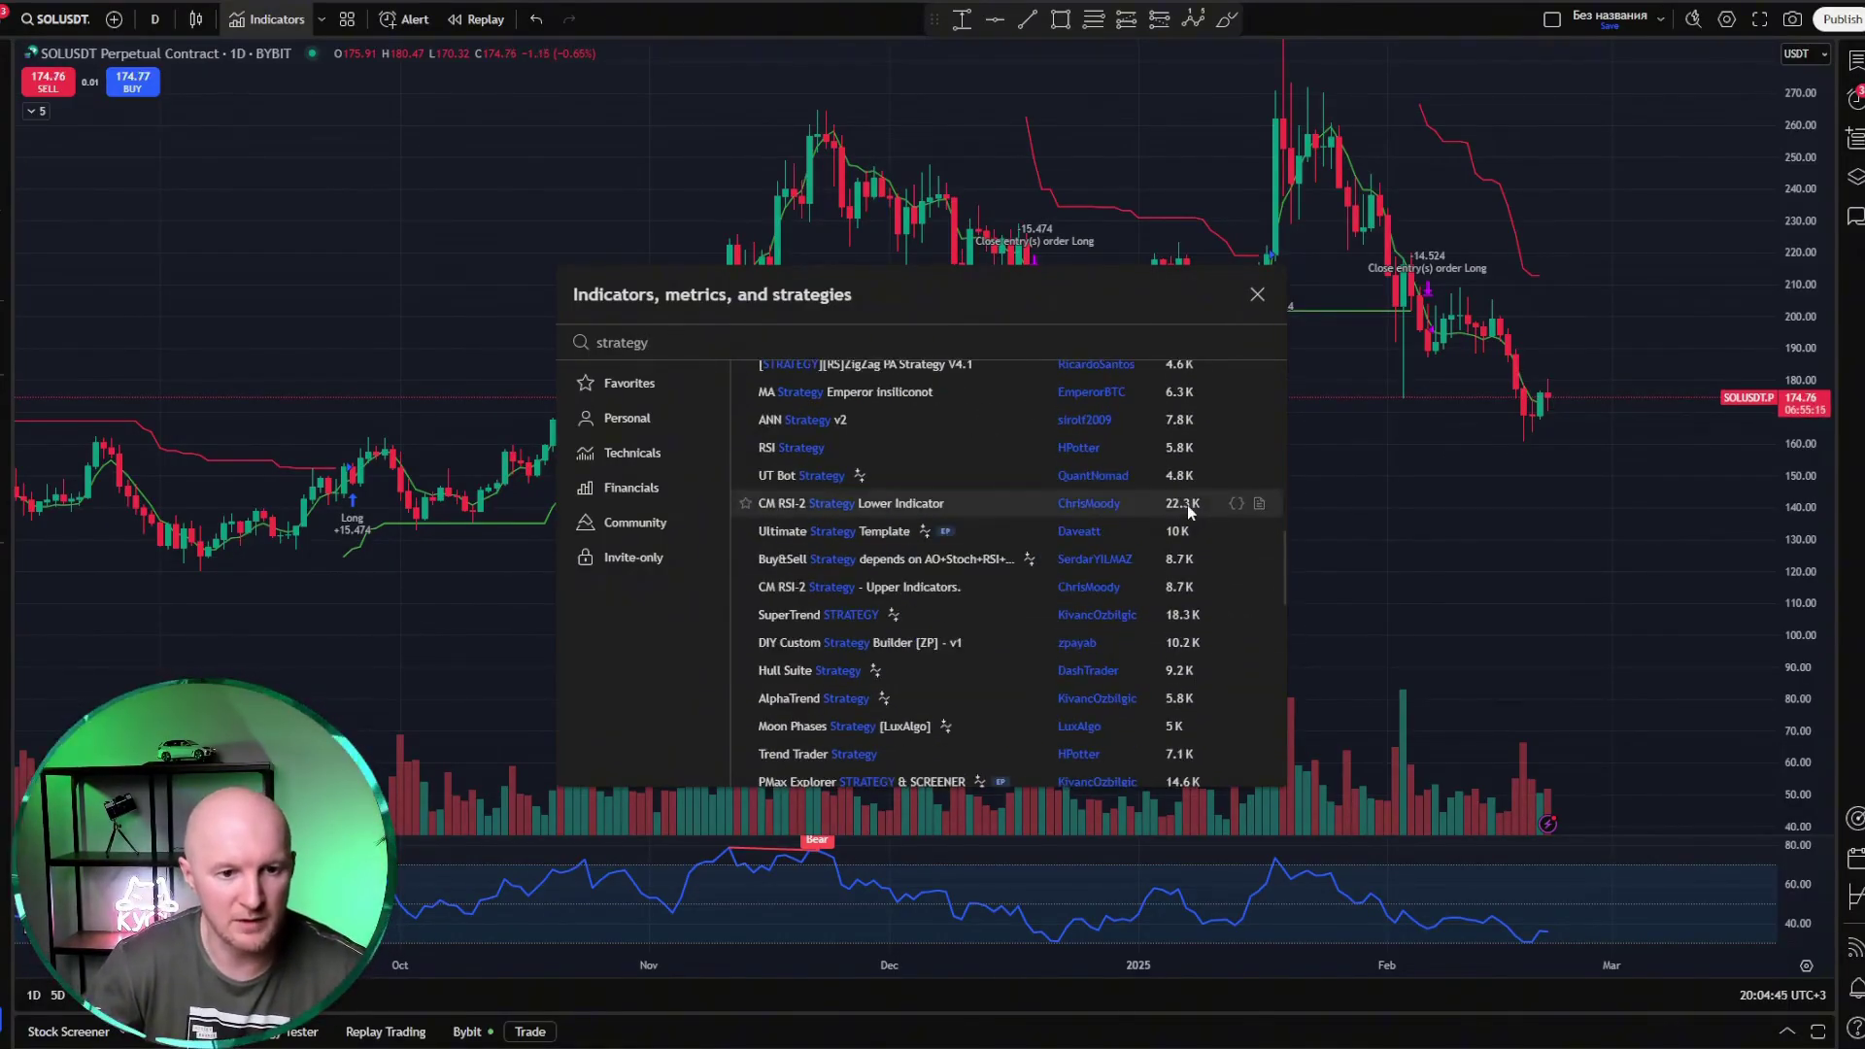
pyautogui.click(1259, 504)
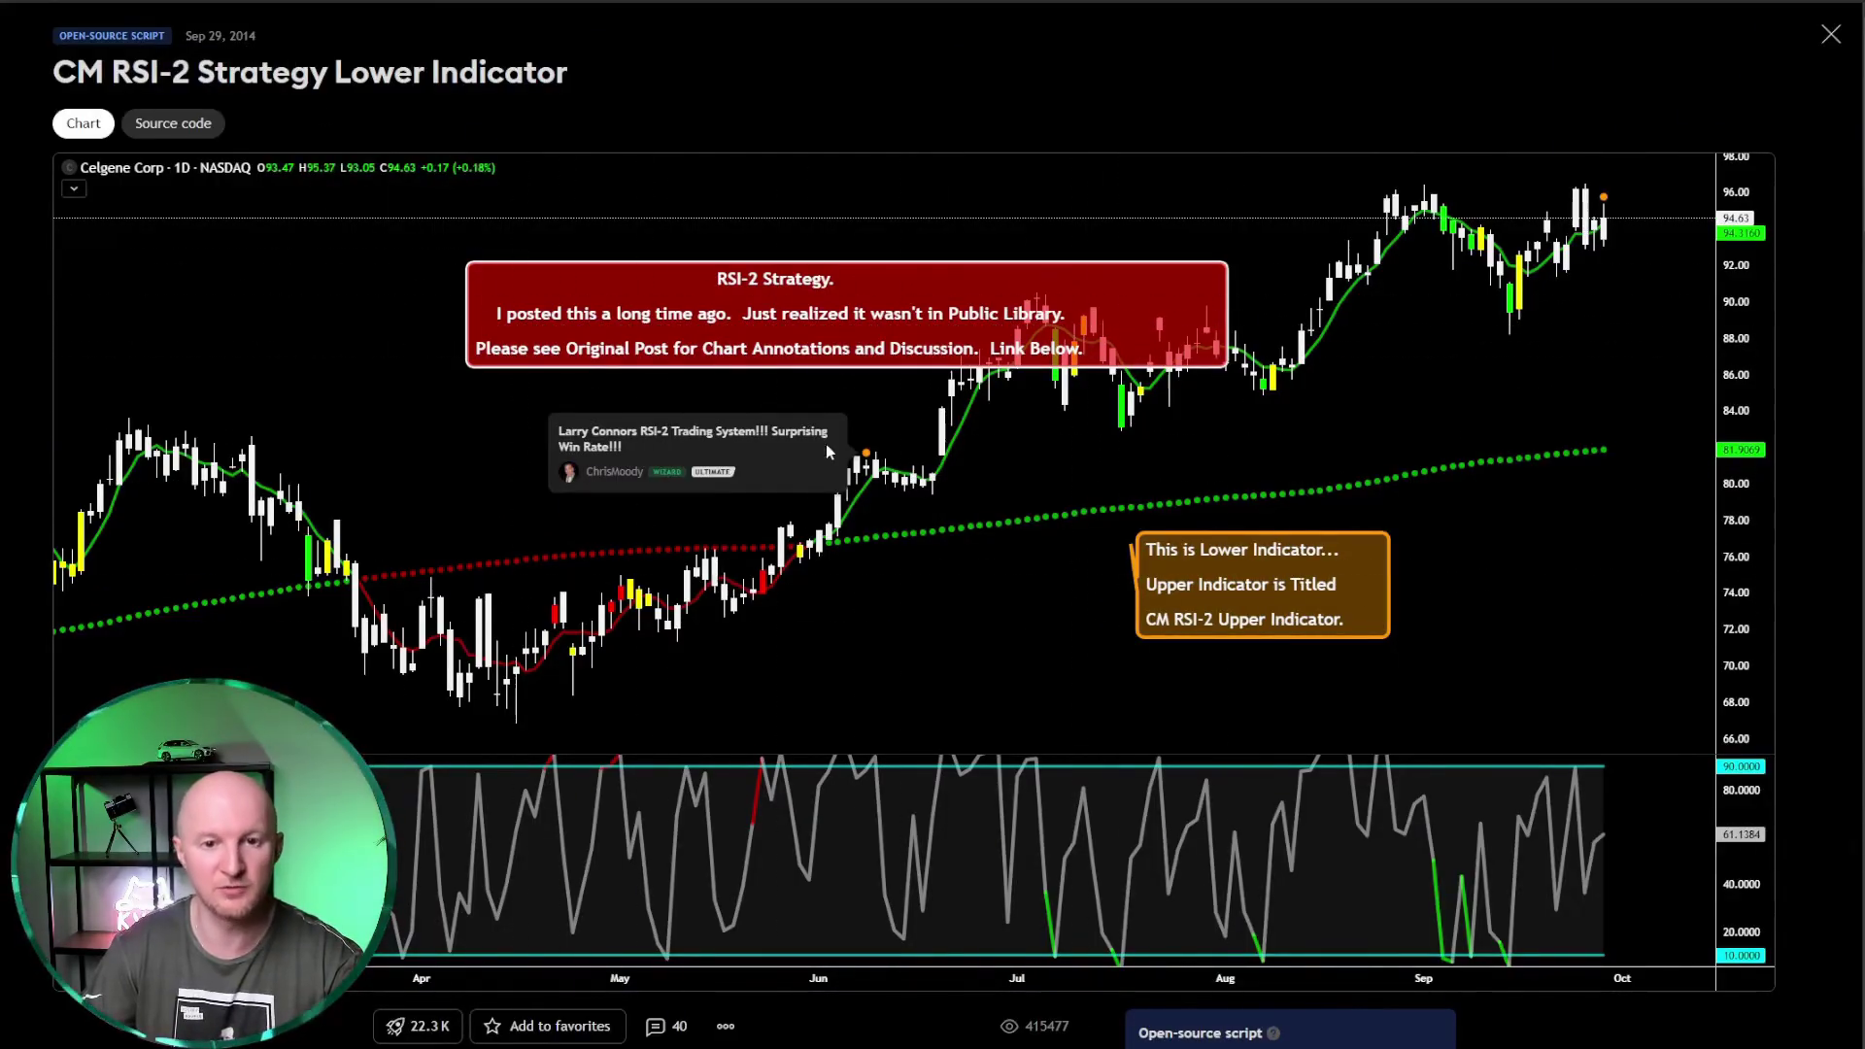
pyautogui.scroll(-3, 850, 517)
pyautogui.scroll(-4, 845, 517)
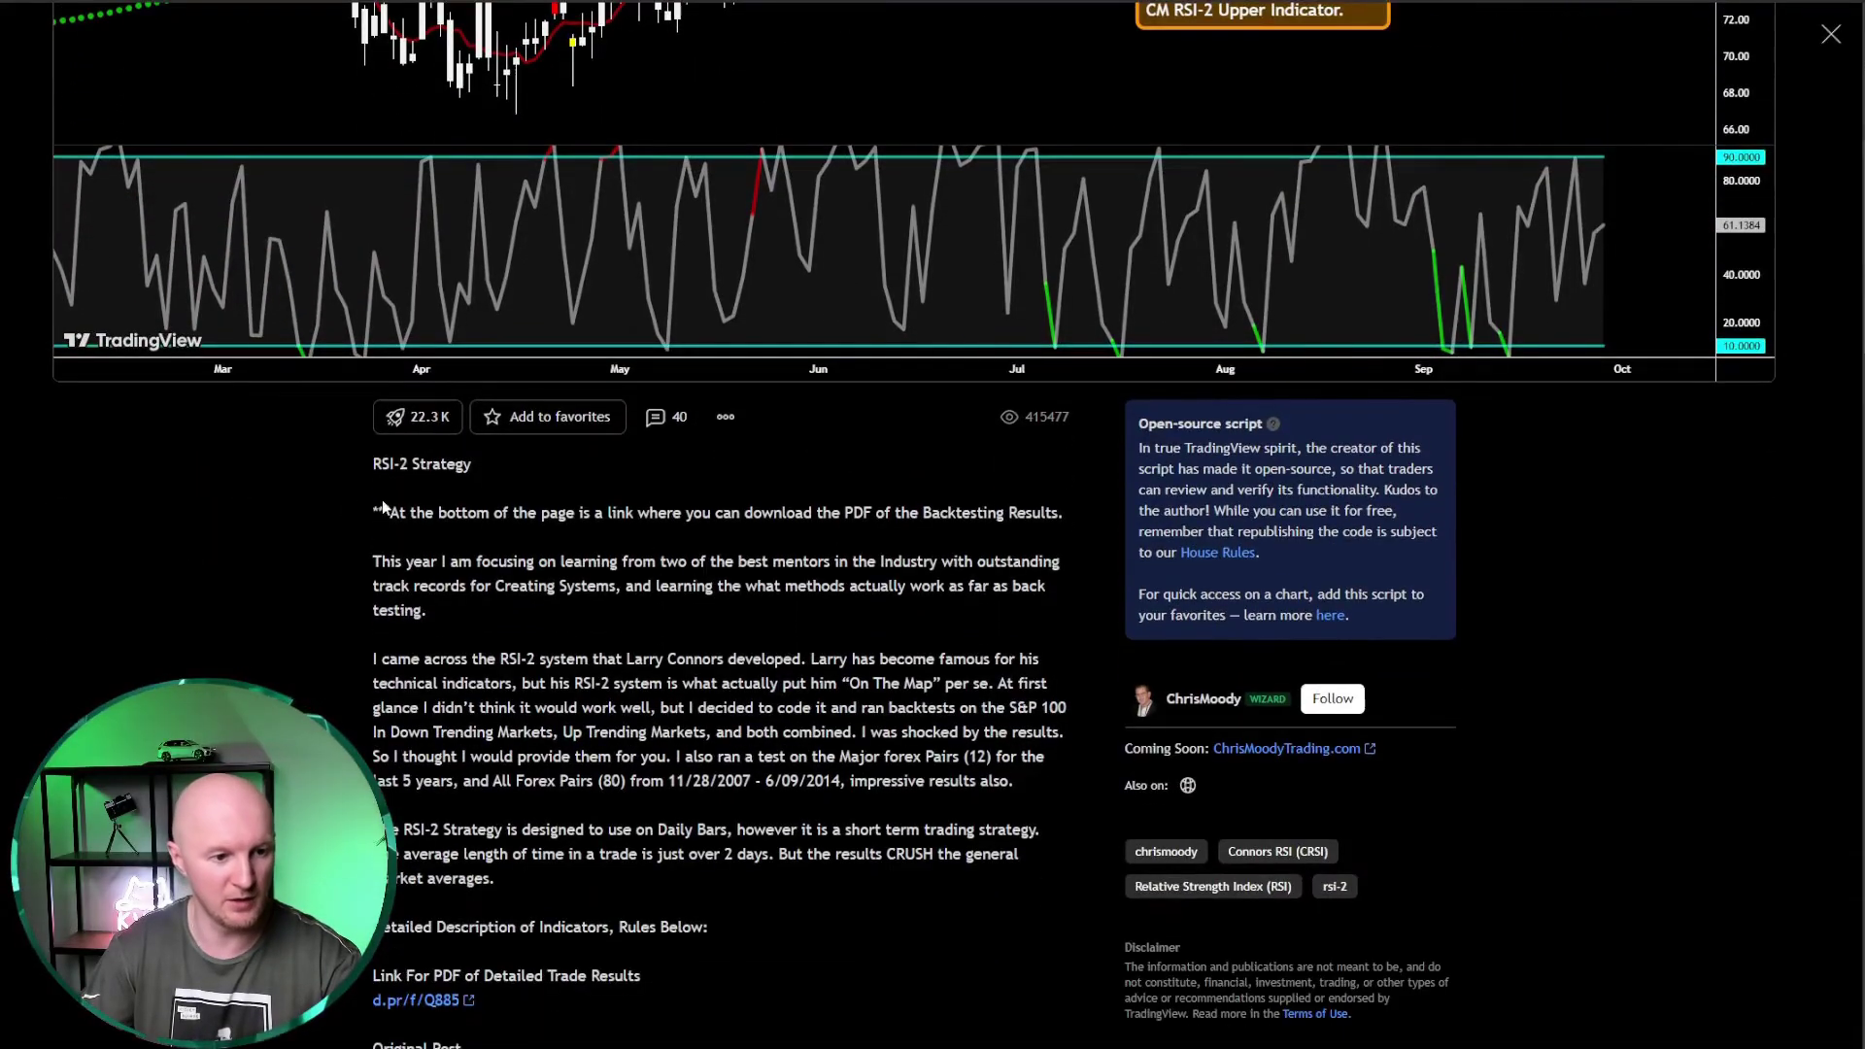
pyautogui.scroll(-3, 531, 640)
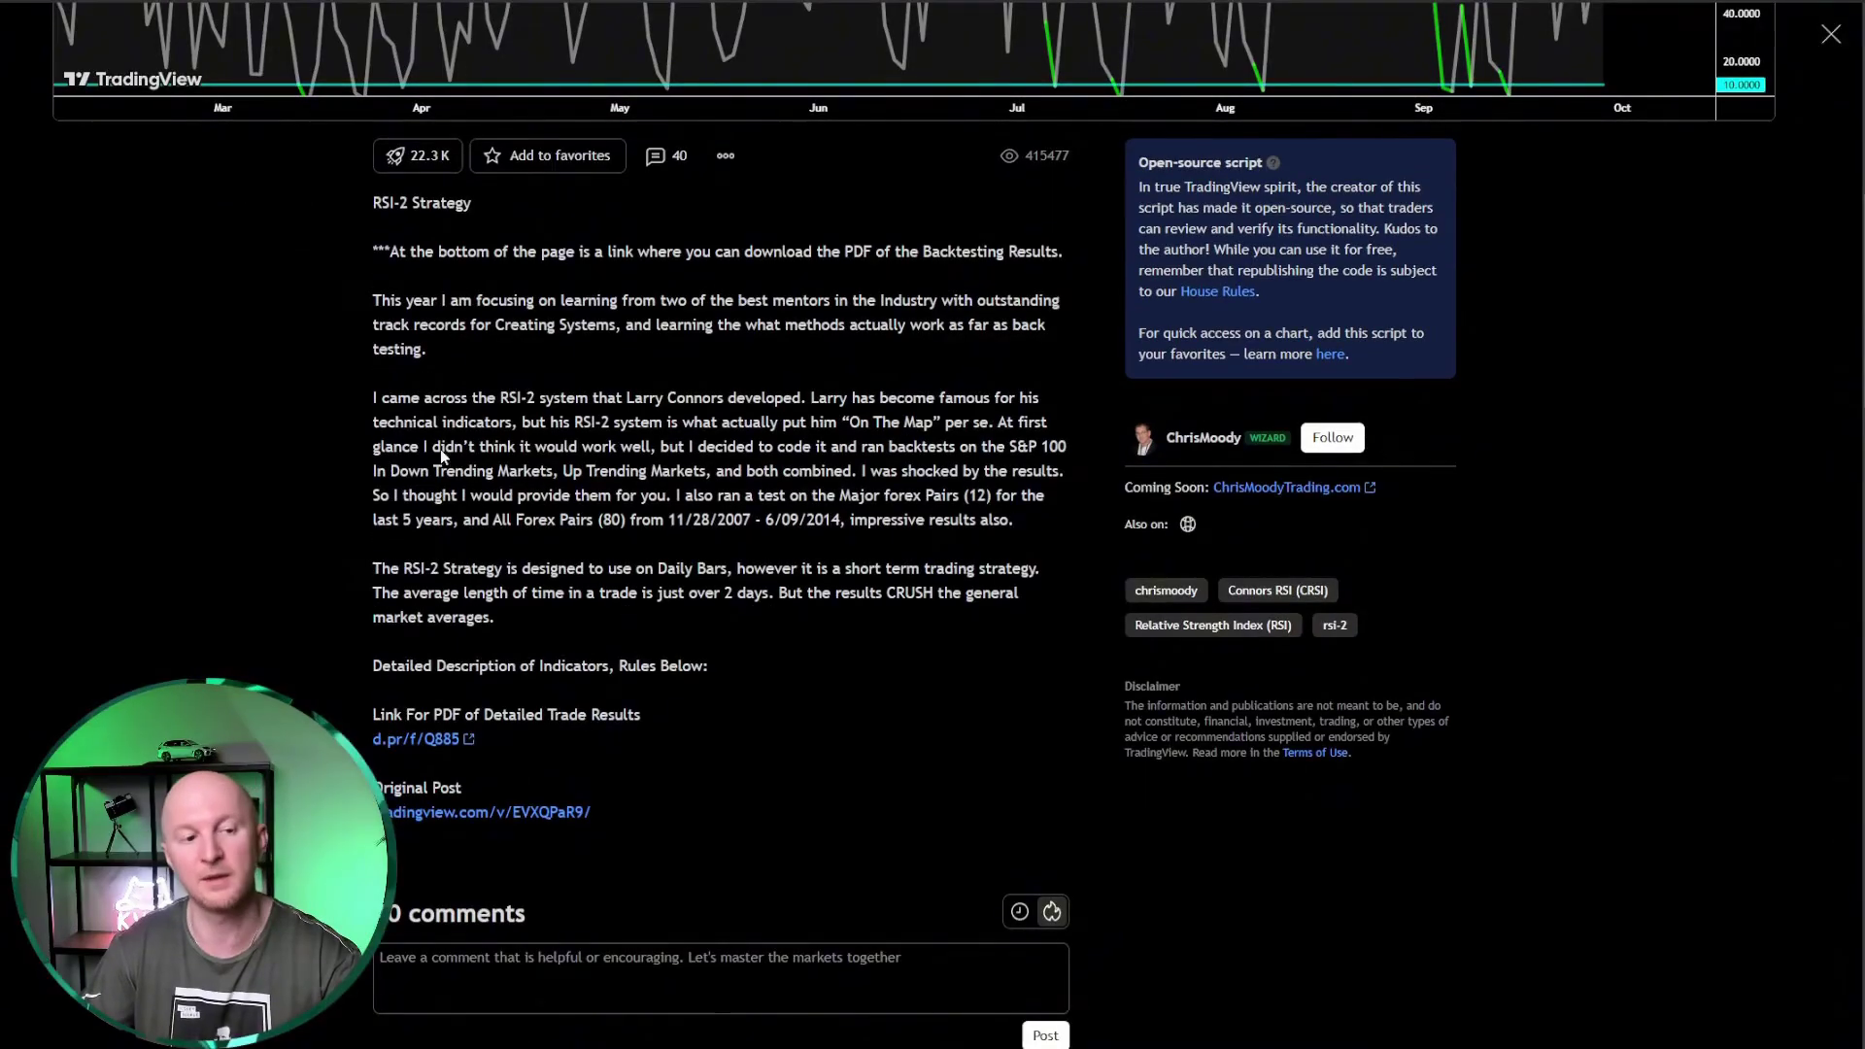
pyautogui.scroll(-2, 680, 568)
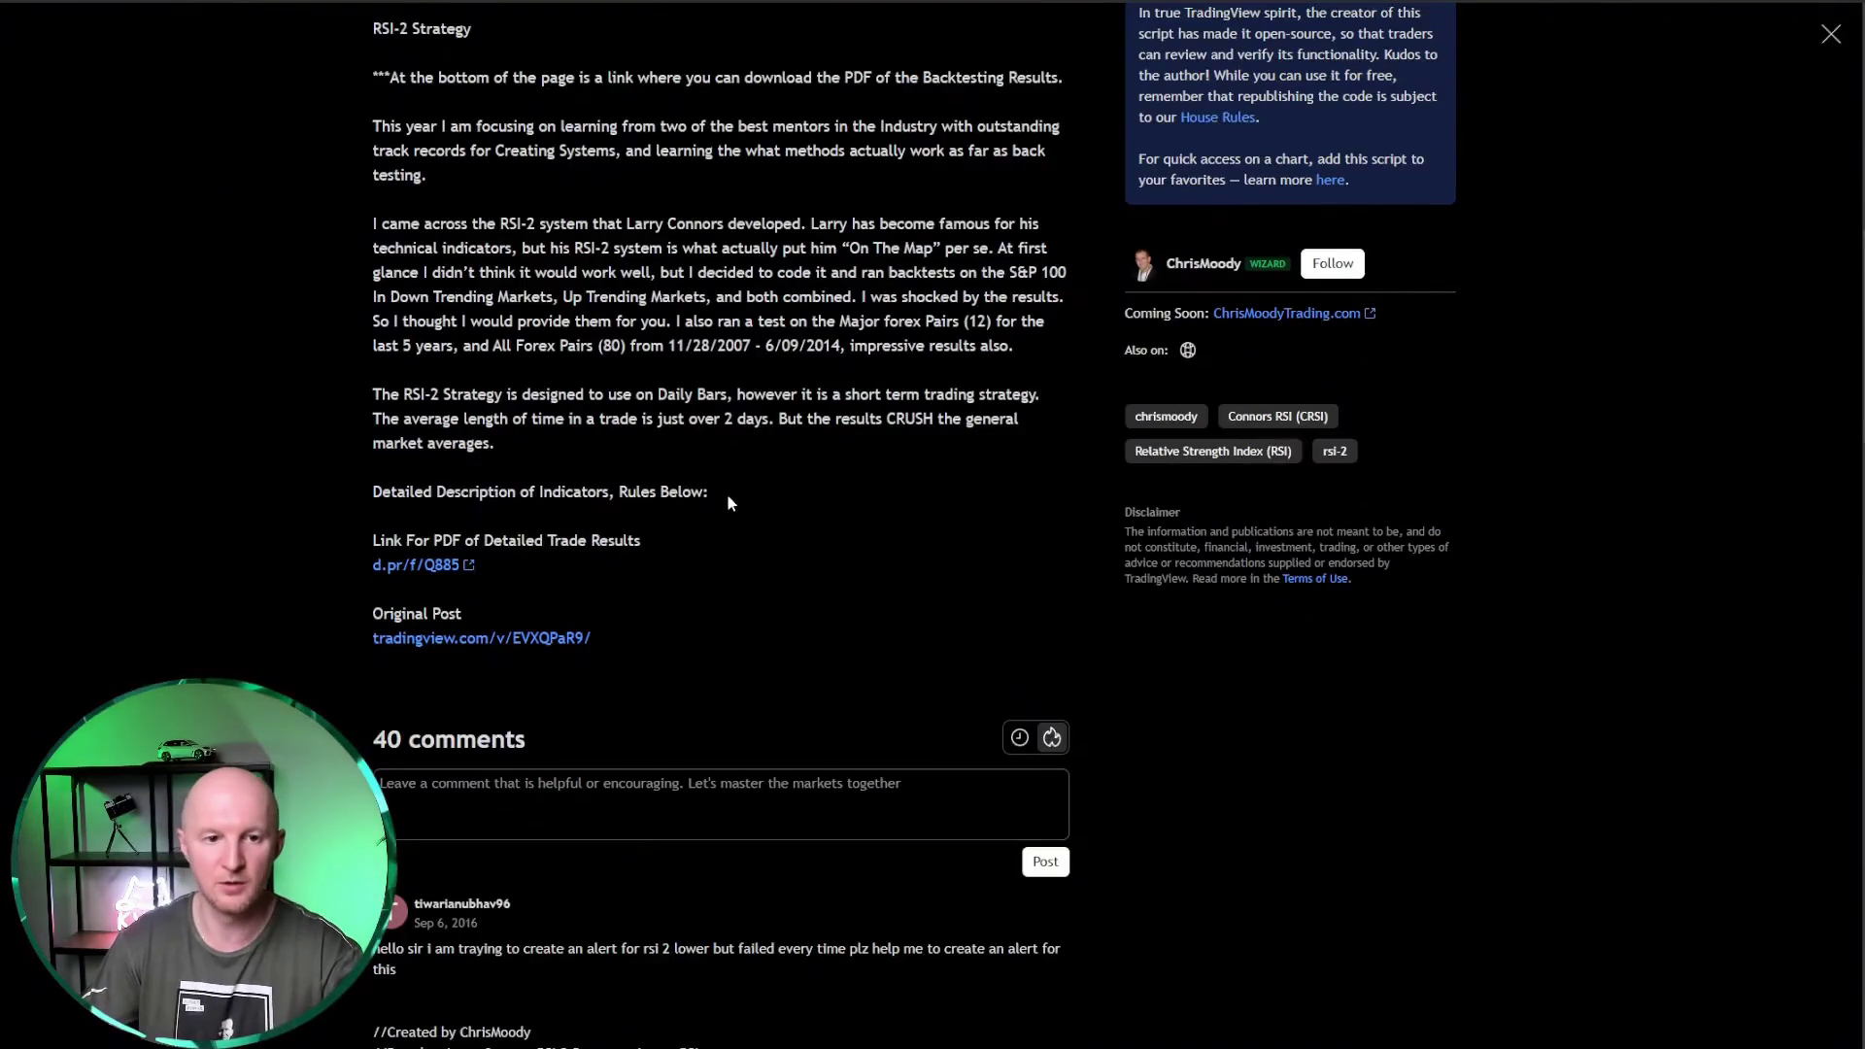
pyautogui.scroll(-5, 554, 388)
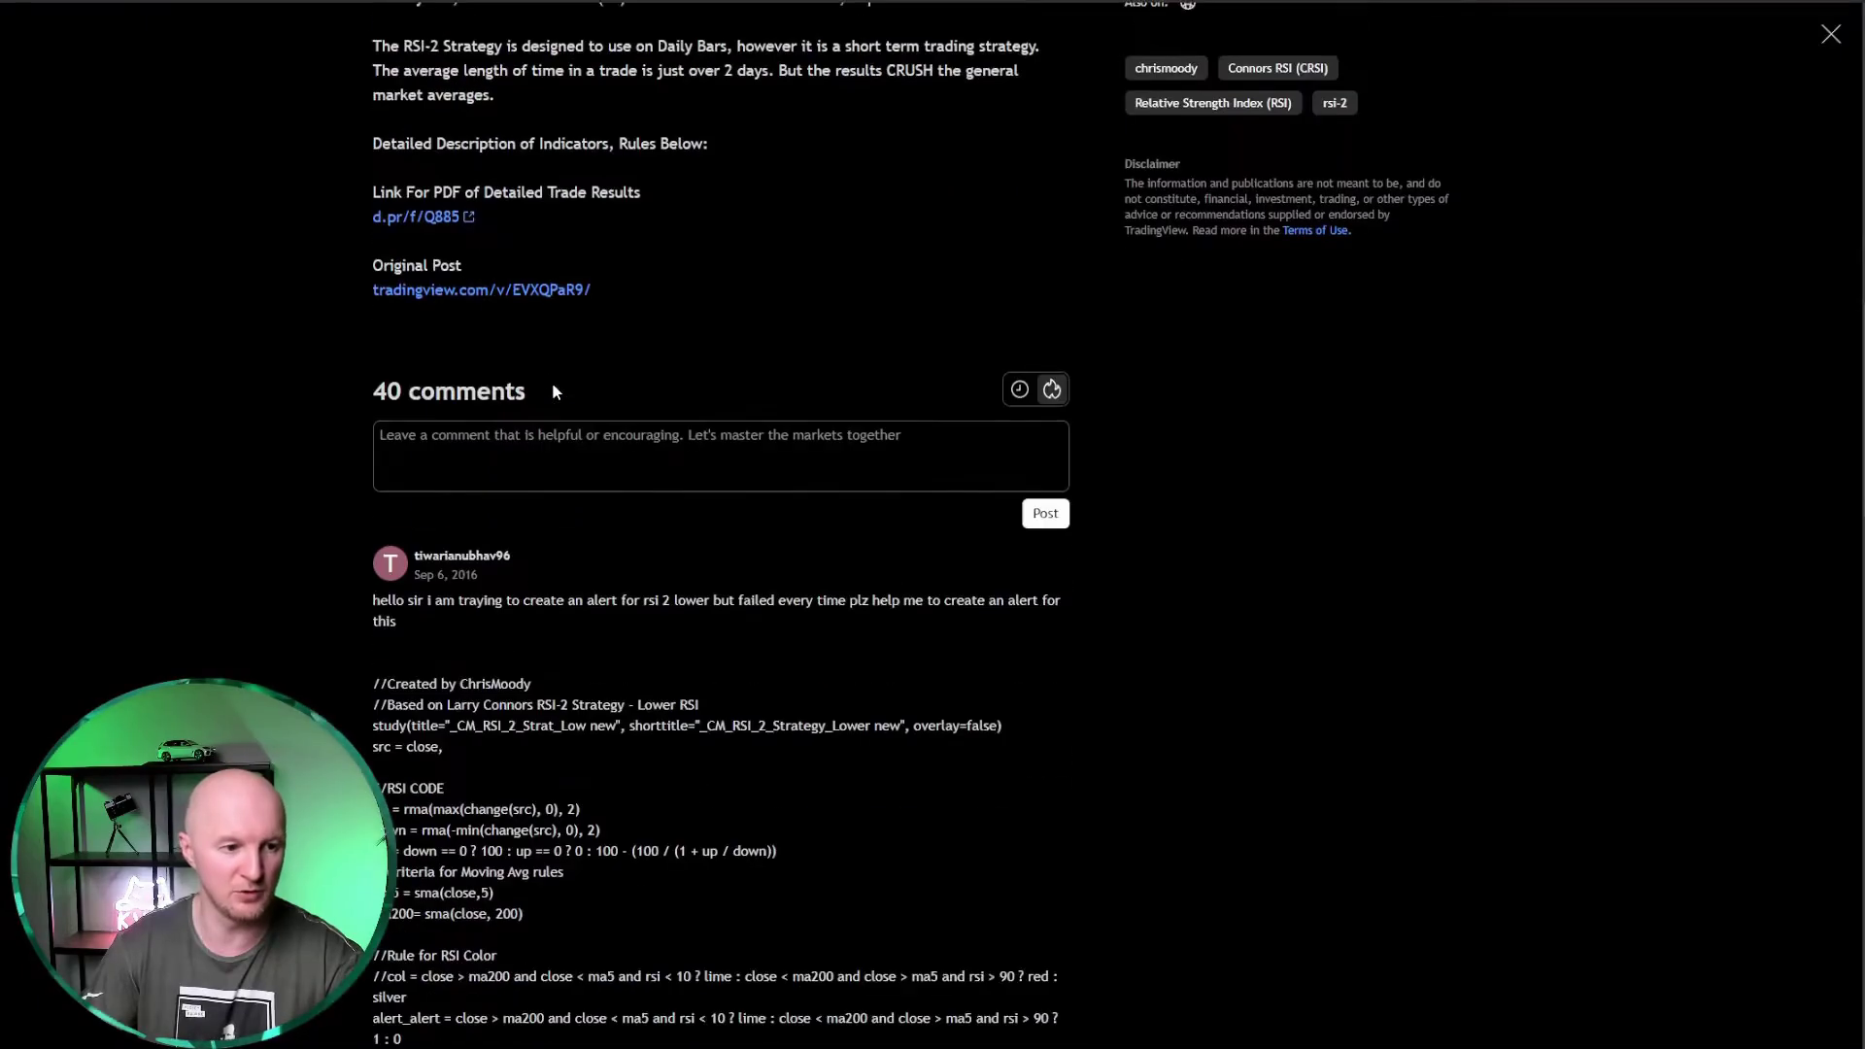
pyautogui.scroll(-3, 530, 512)
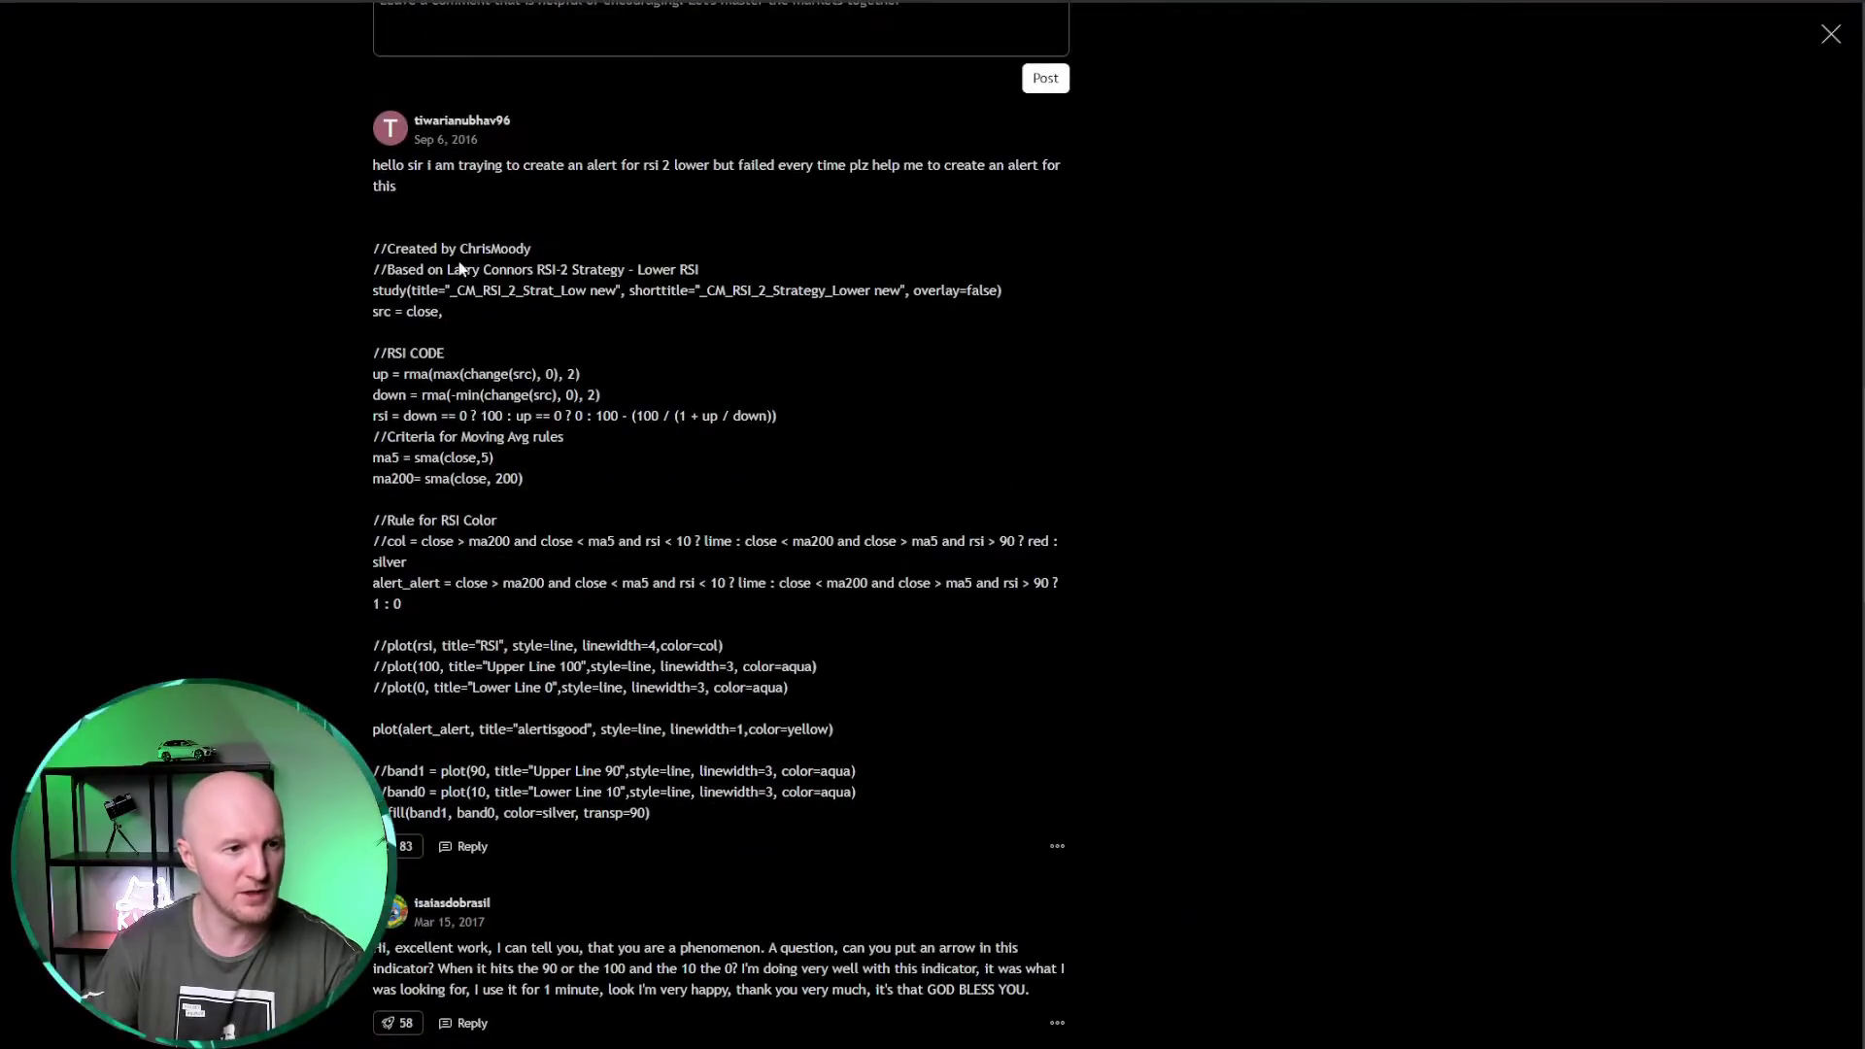
pyautogui.scroll(-3, 651, 807)
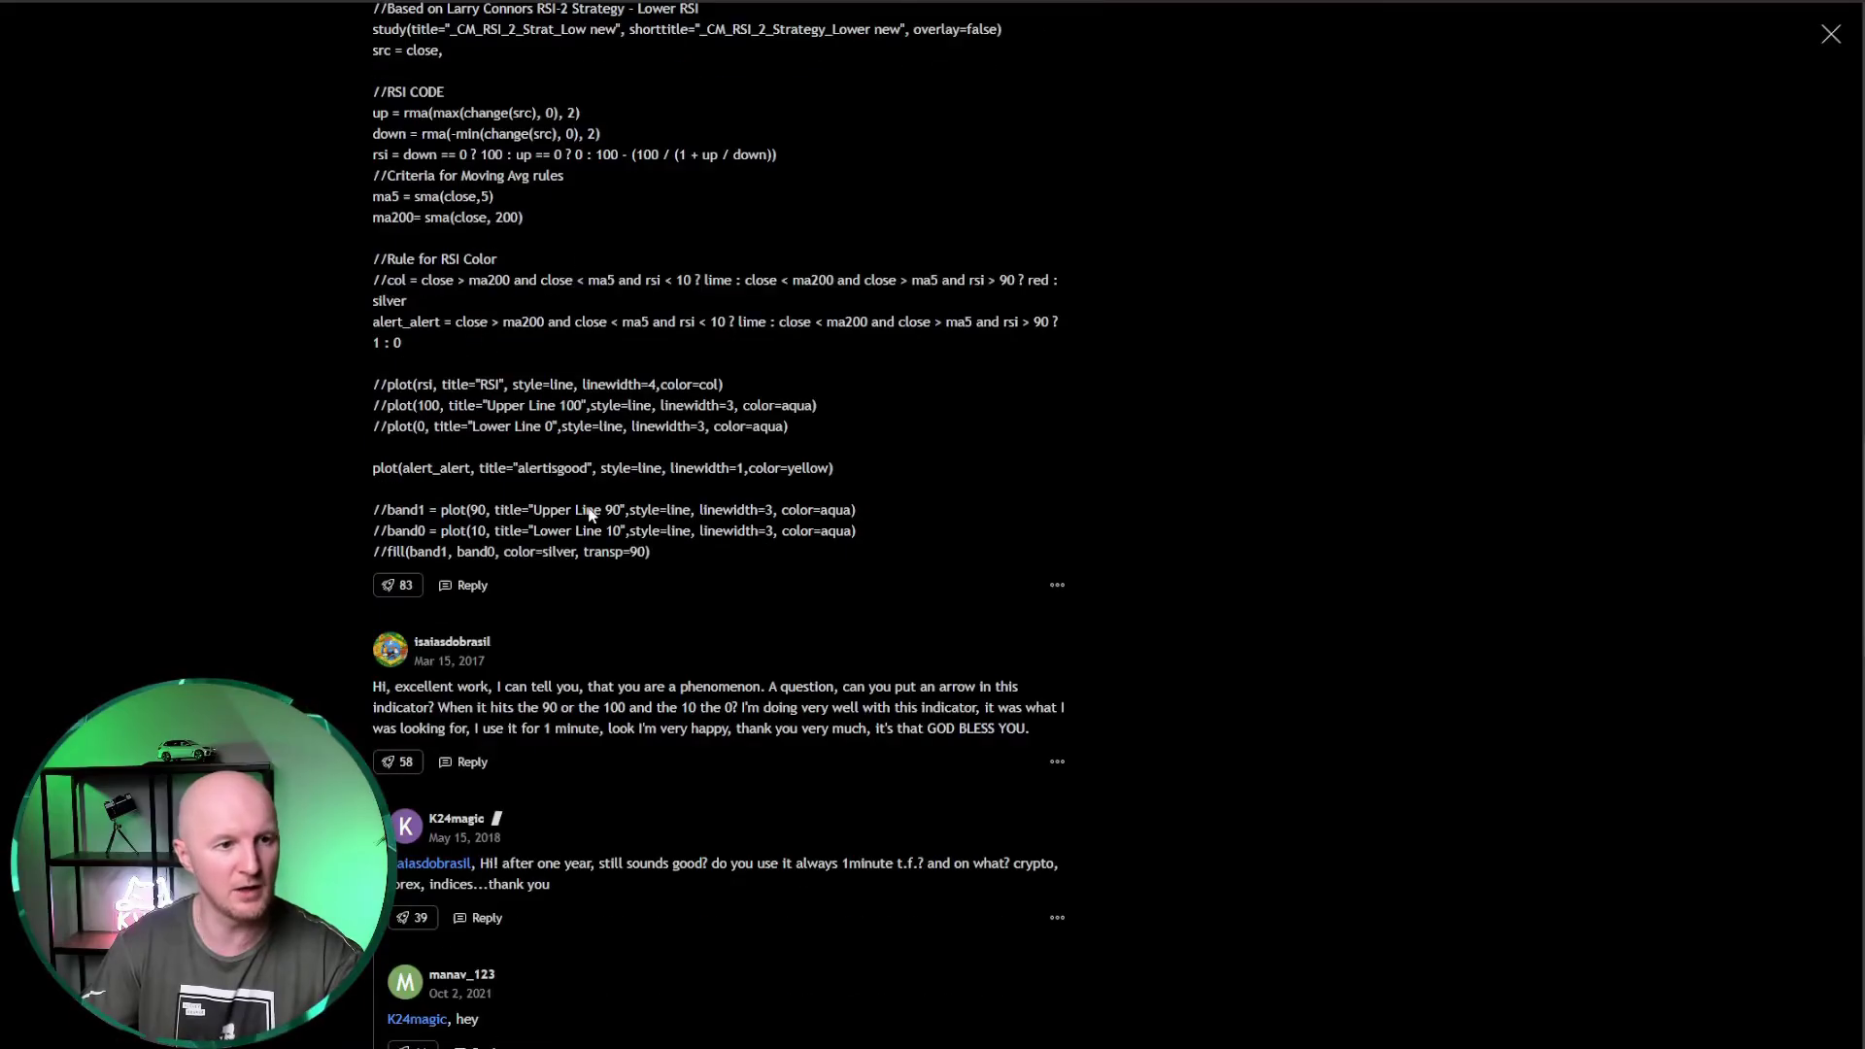
pyautogui.scroll(-18, 478, 682)
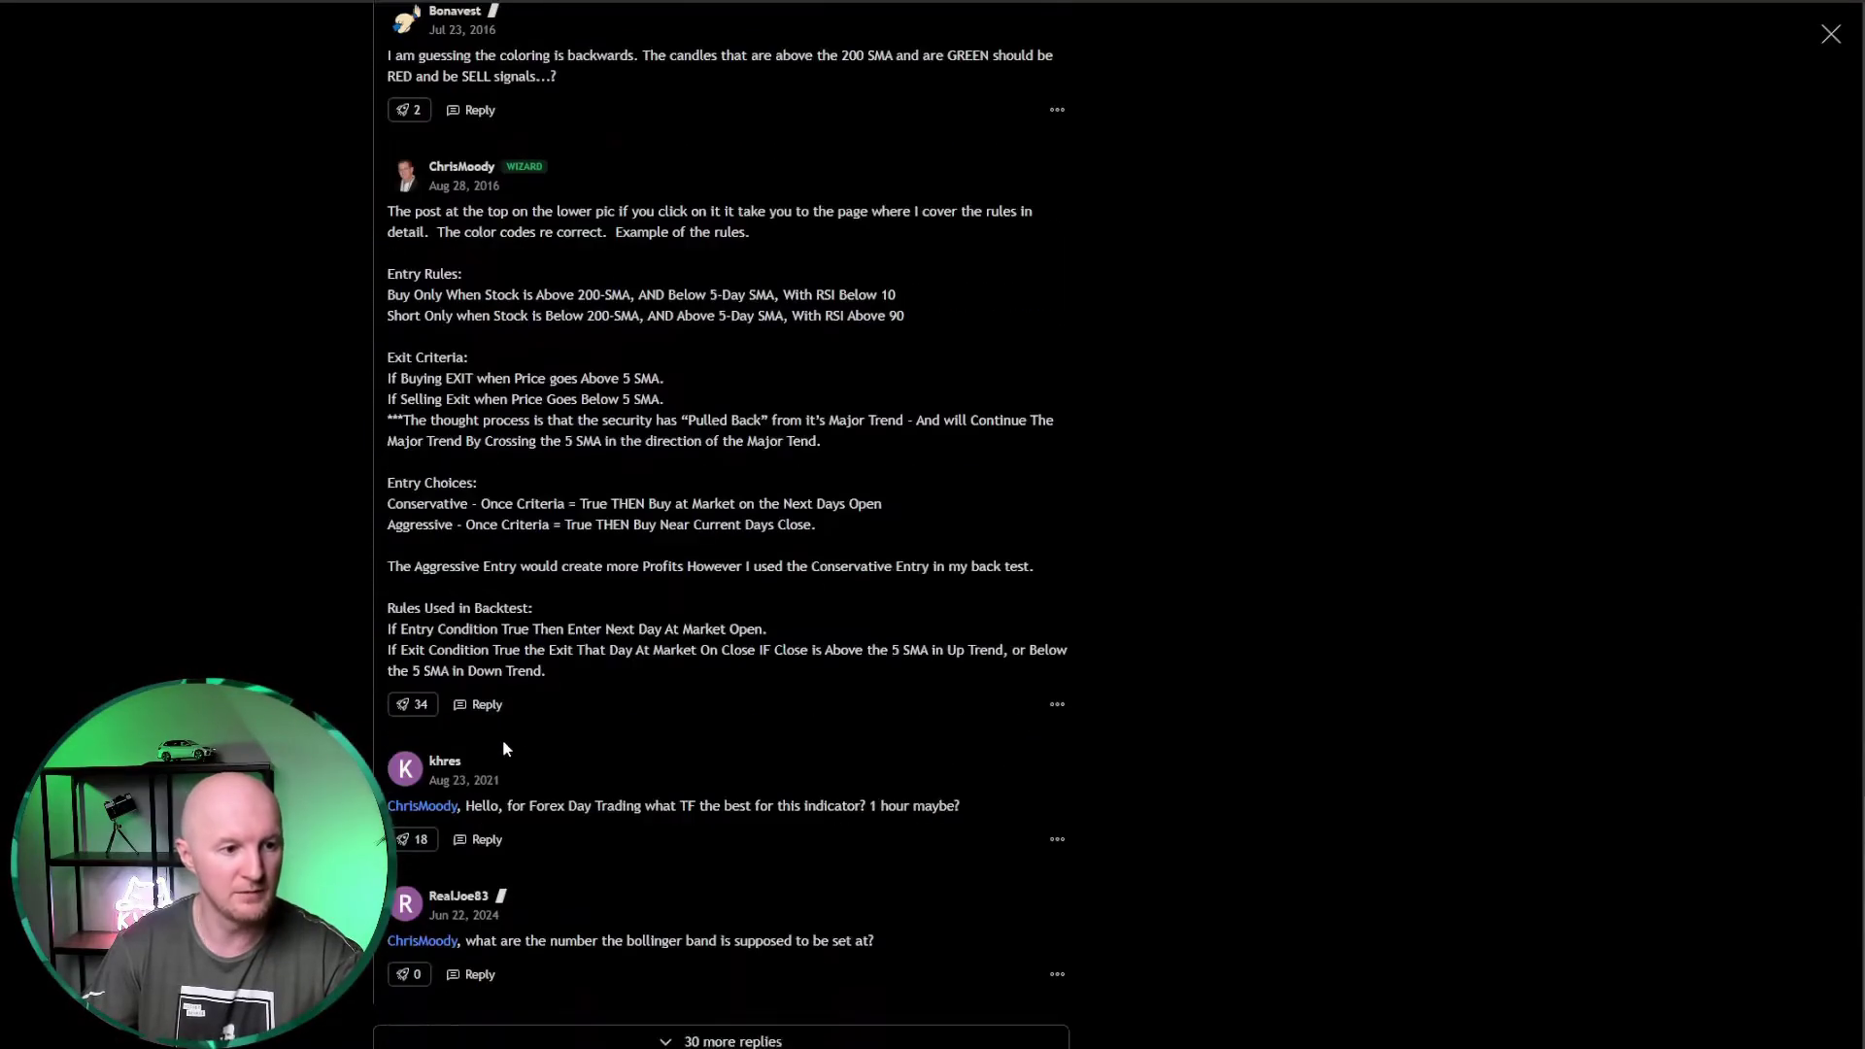
pyautogui.scroll(20, 503, 753)
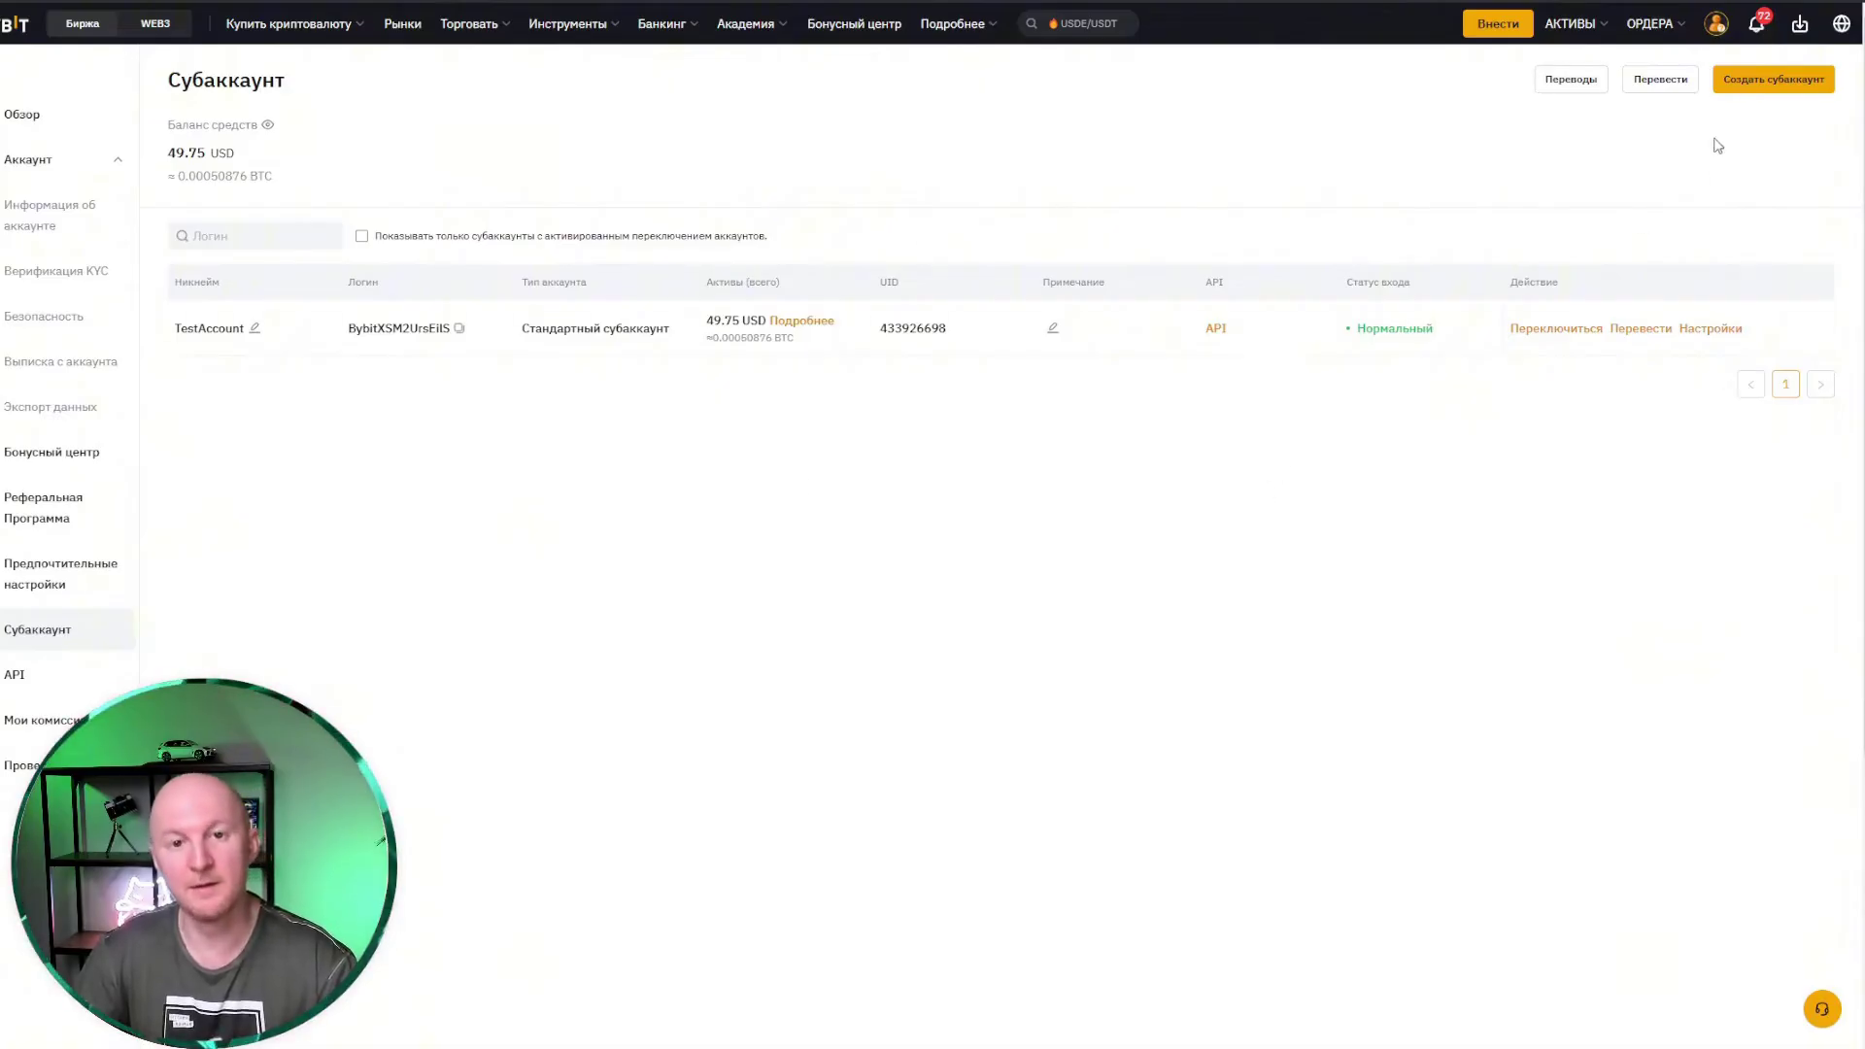
pyautogui.moveTo(1717, 28)
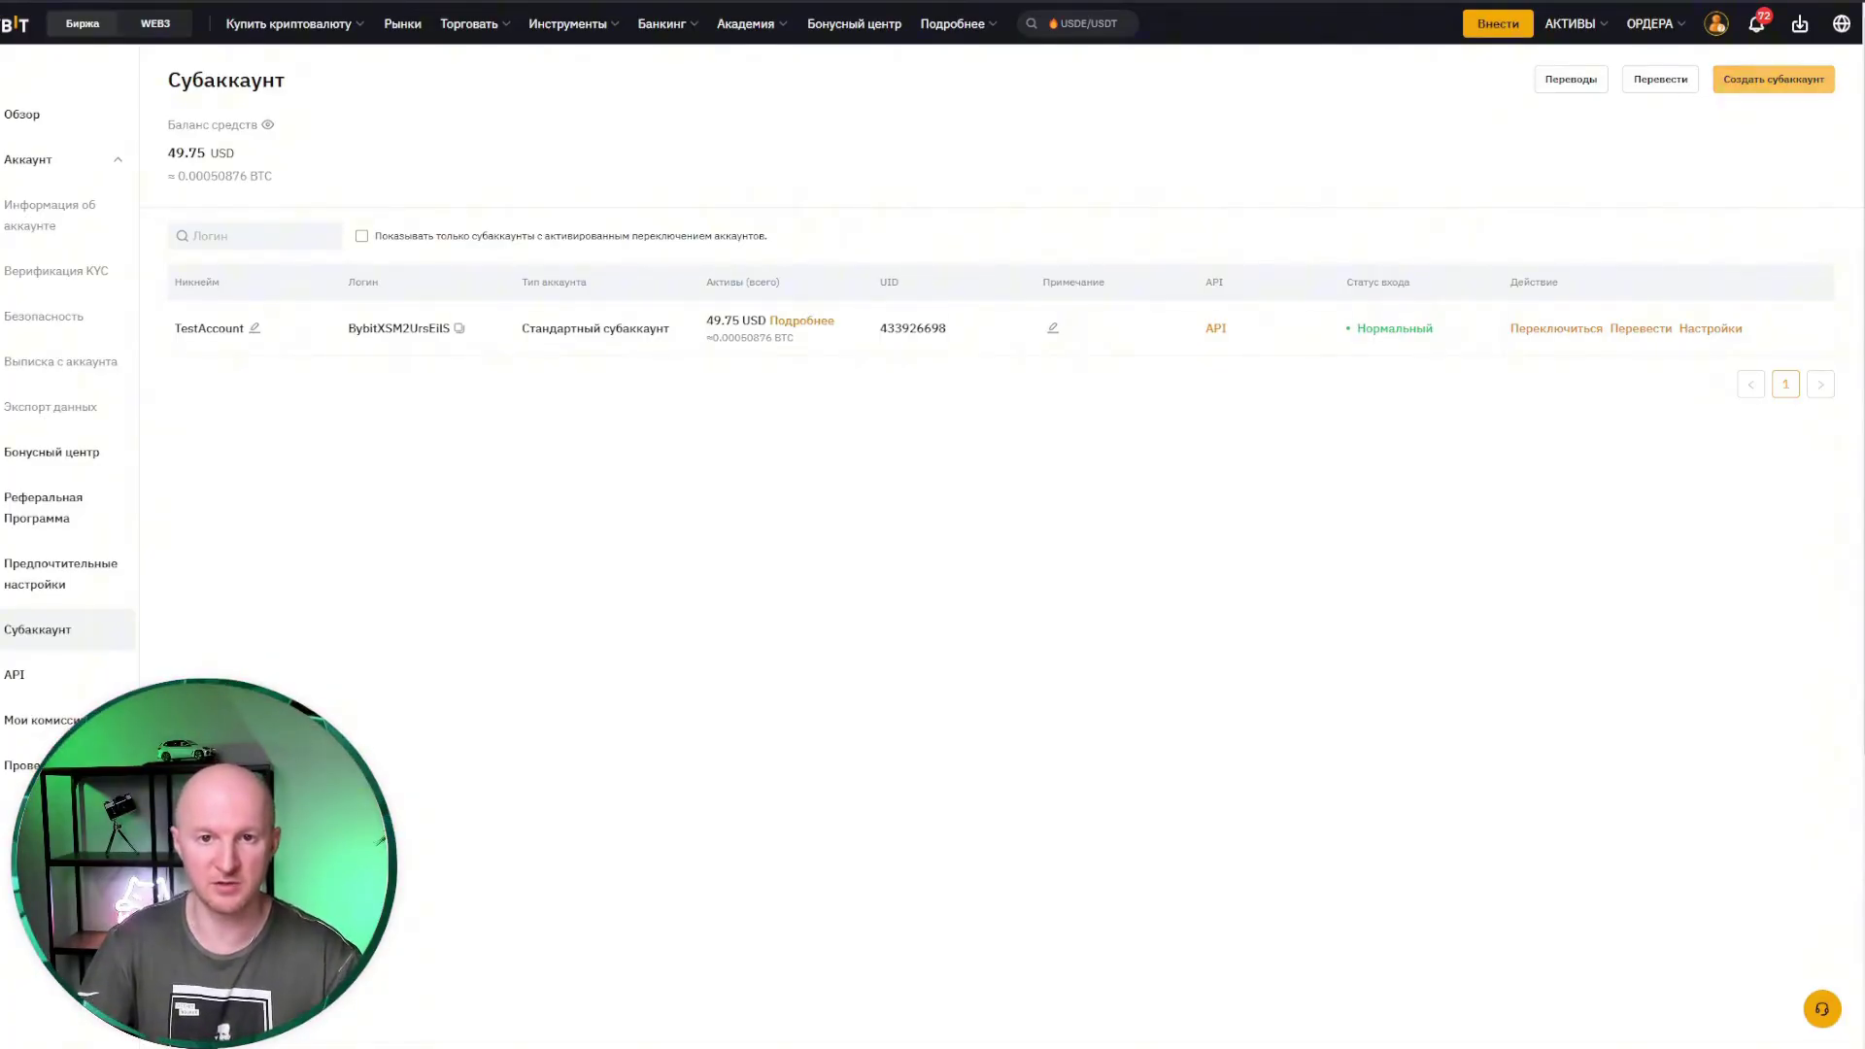
# Step: Create a standard subaccount named 'Guide' with the Unified Trading Account type
pyautogui.click(1772, 78)
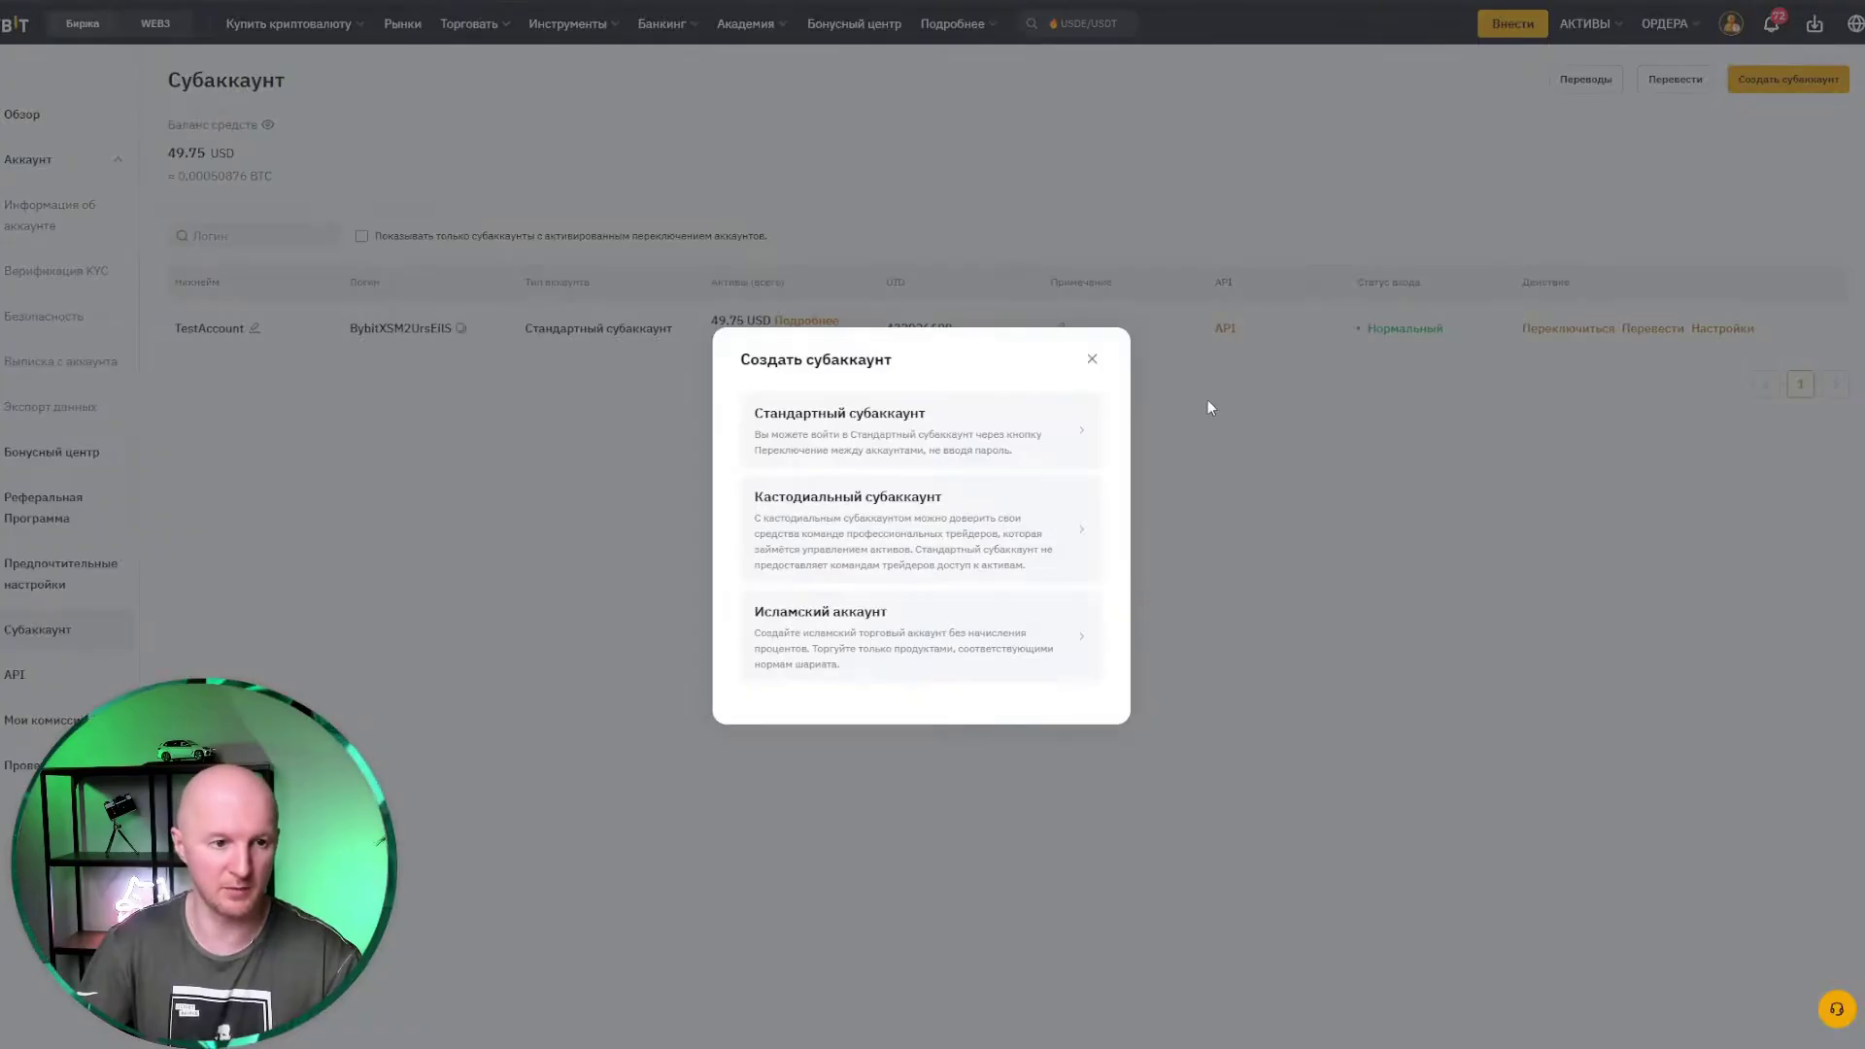
pyautogui.click(797, 432)
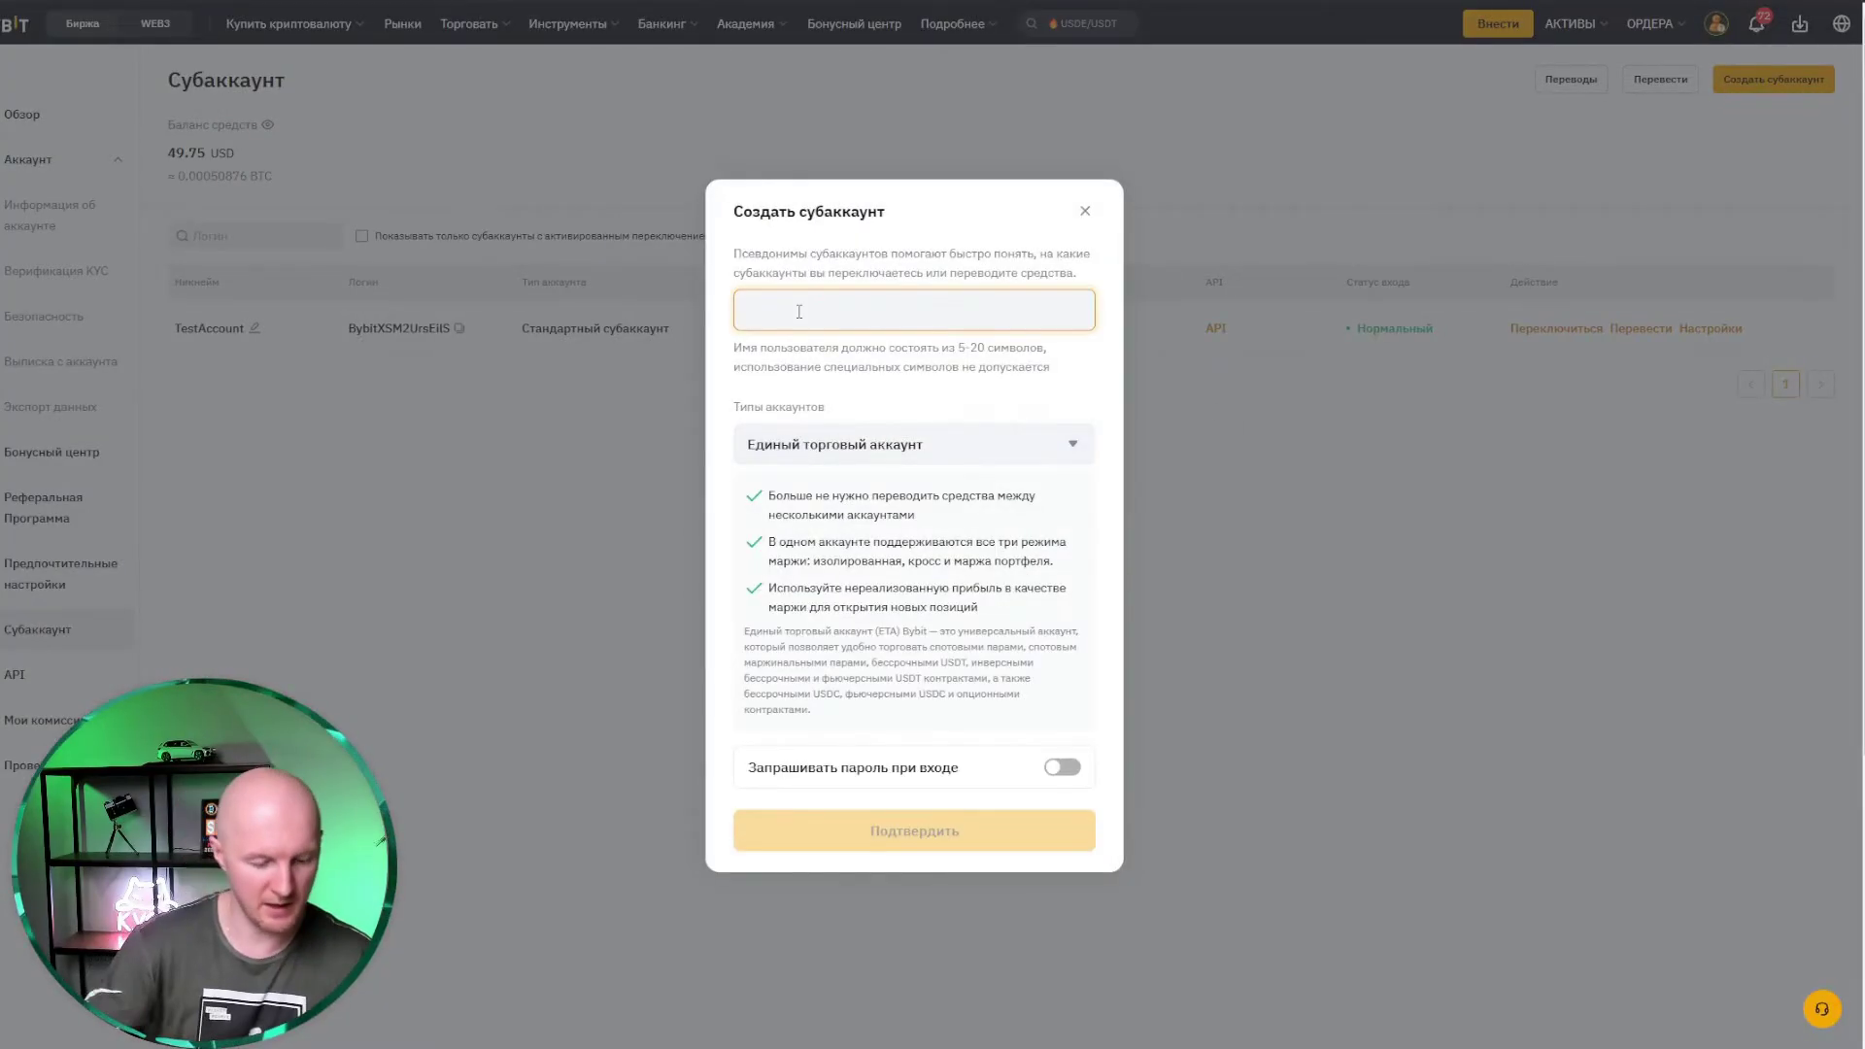
pyautogui.write('Guide')
pyautogui.click(925, 446)
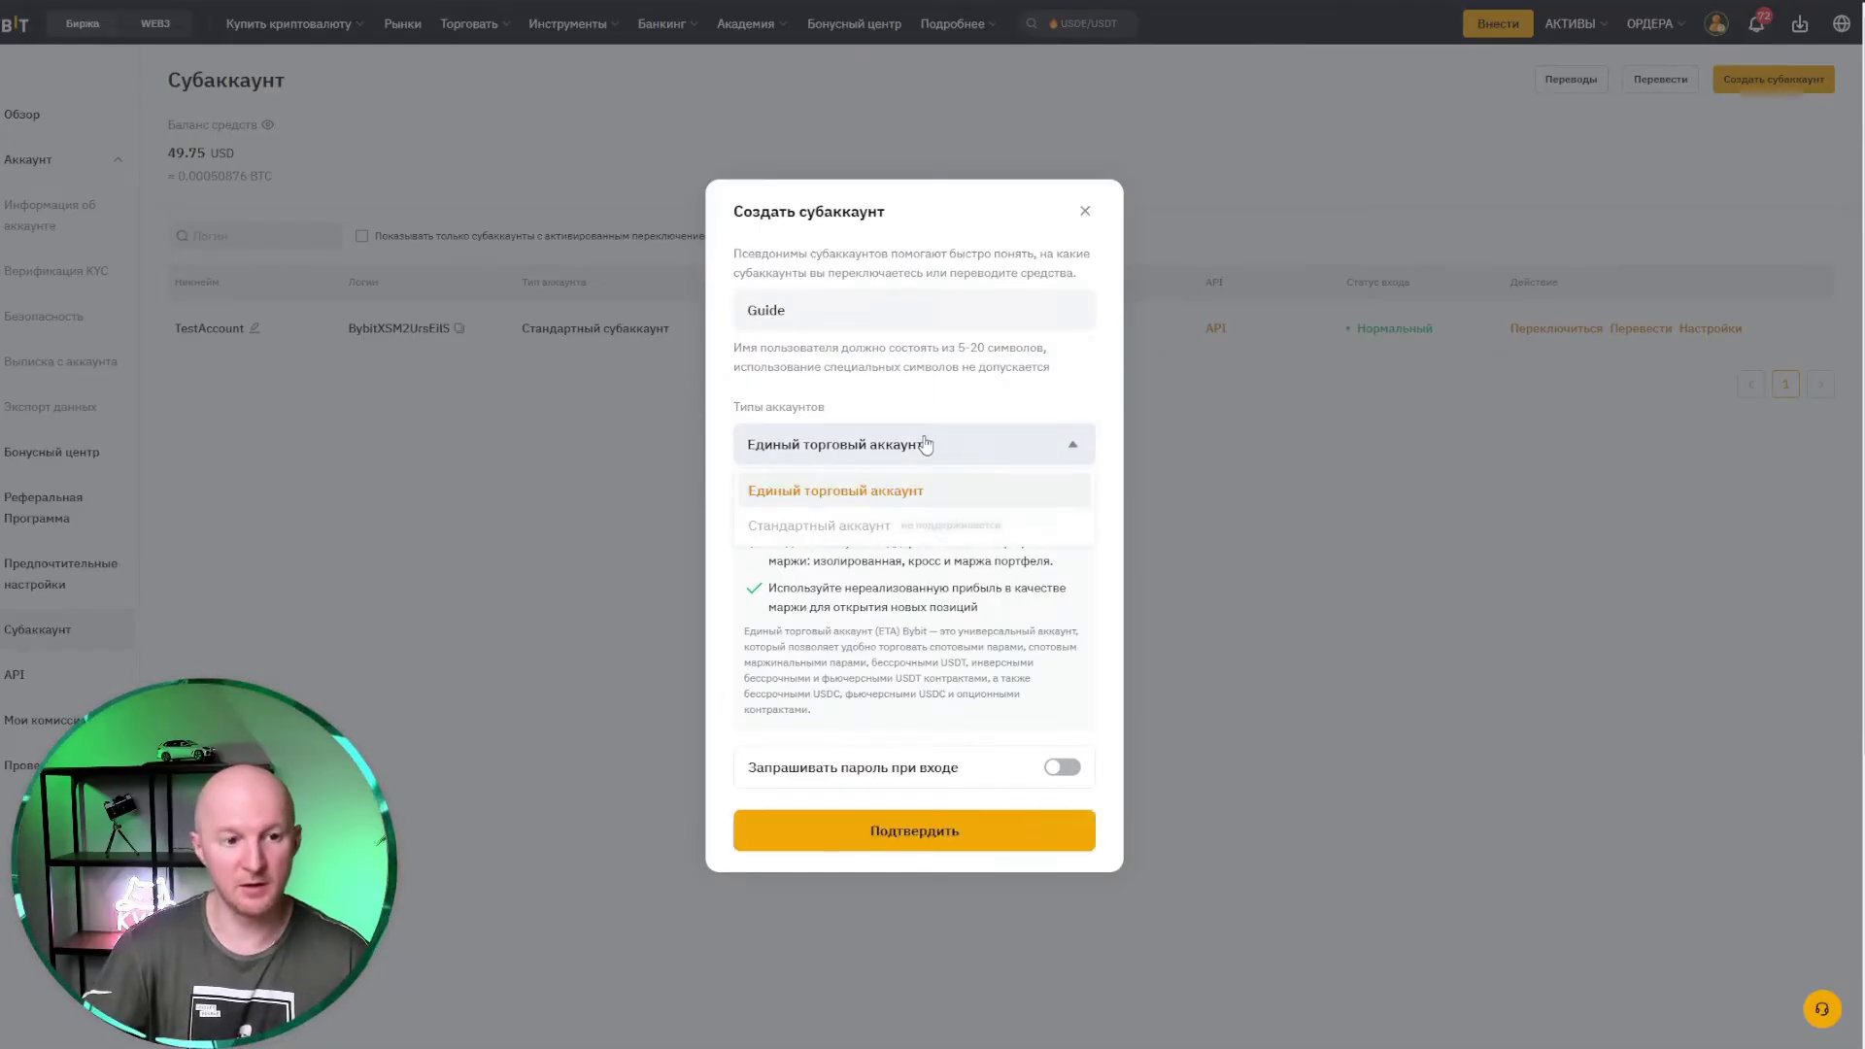
pyautogui.click(930, 454)
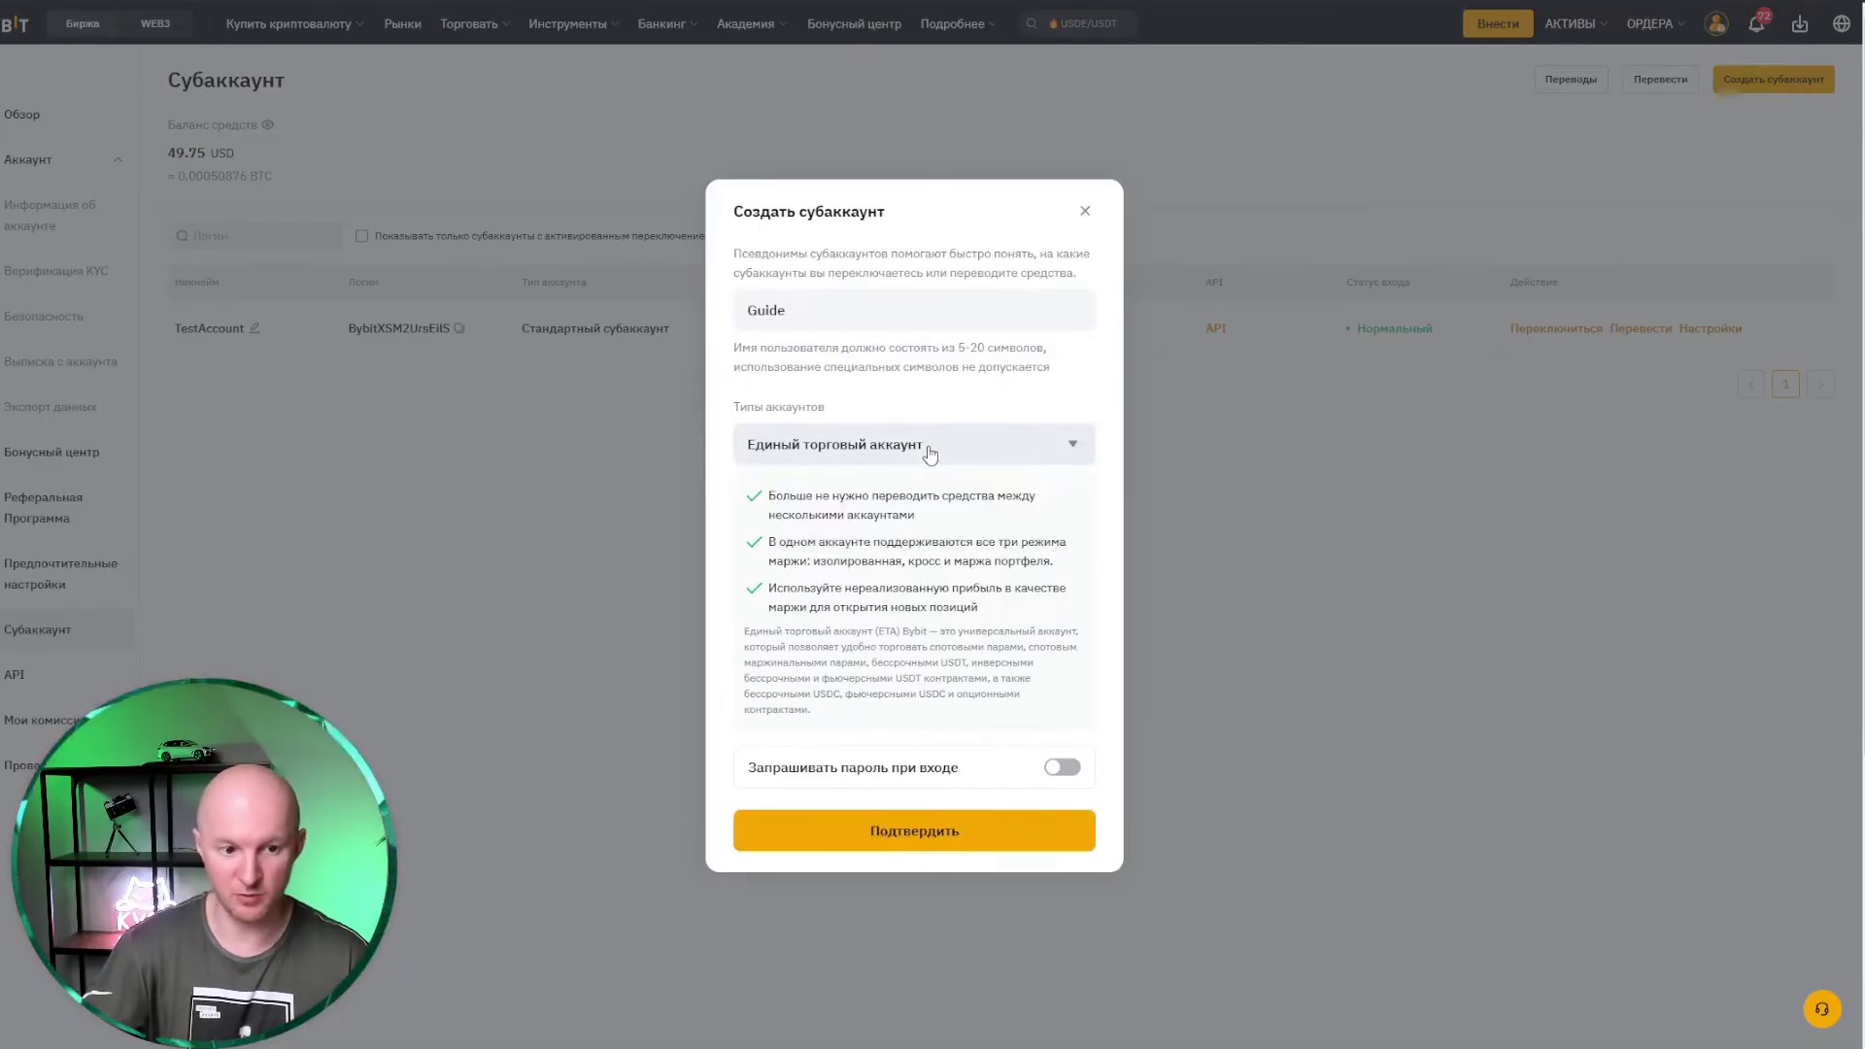
pyautogui.click(837, 839)
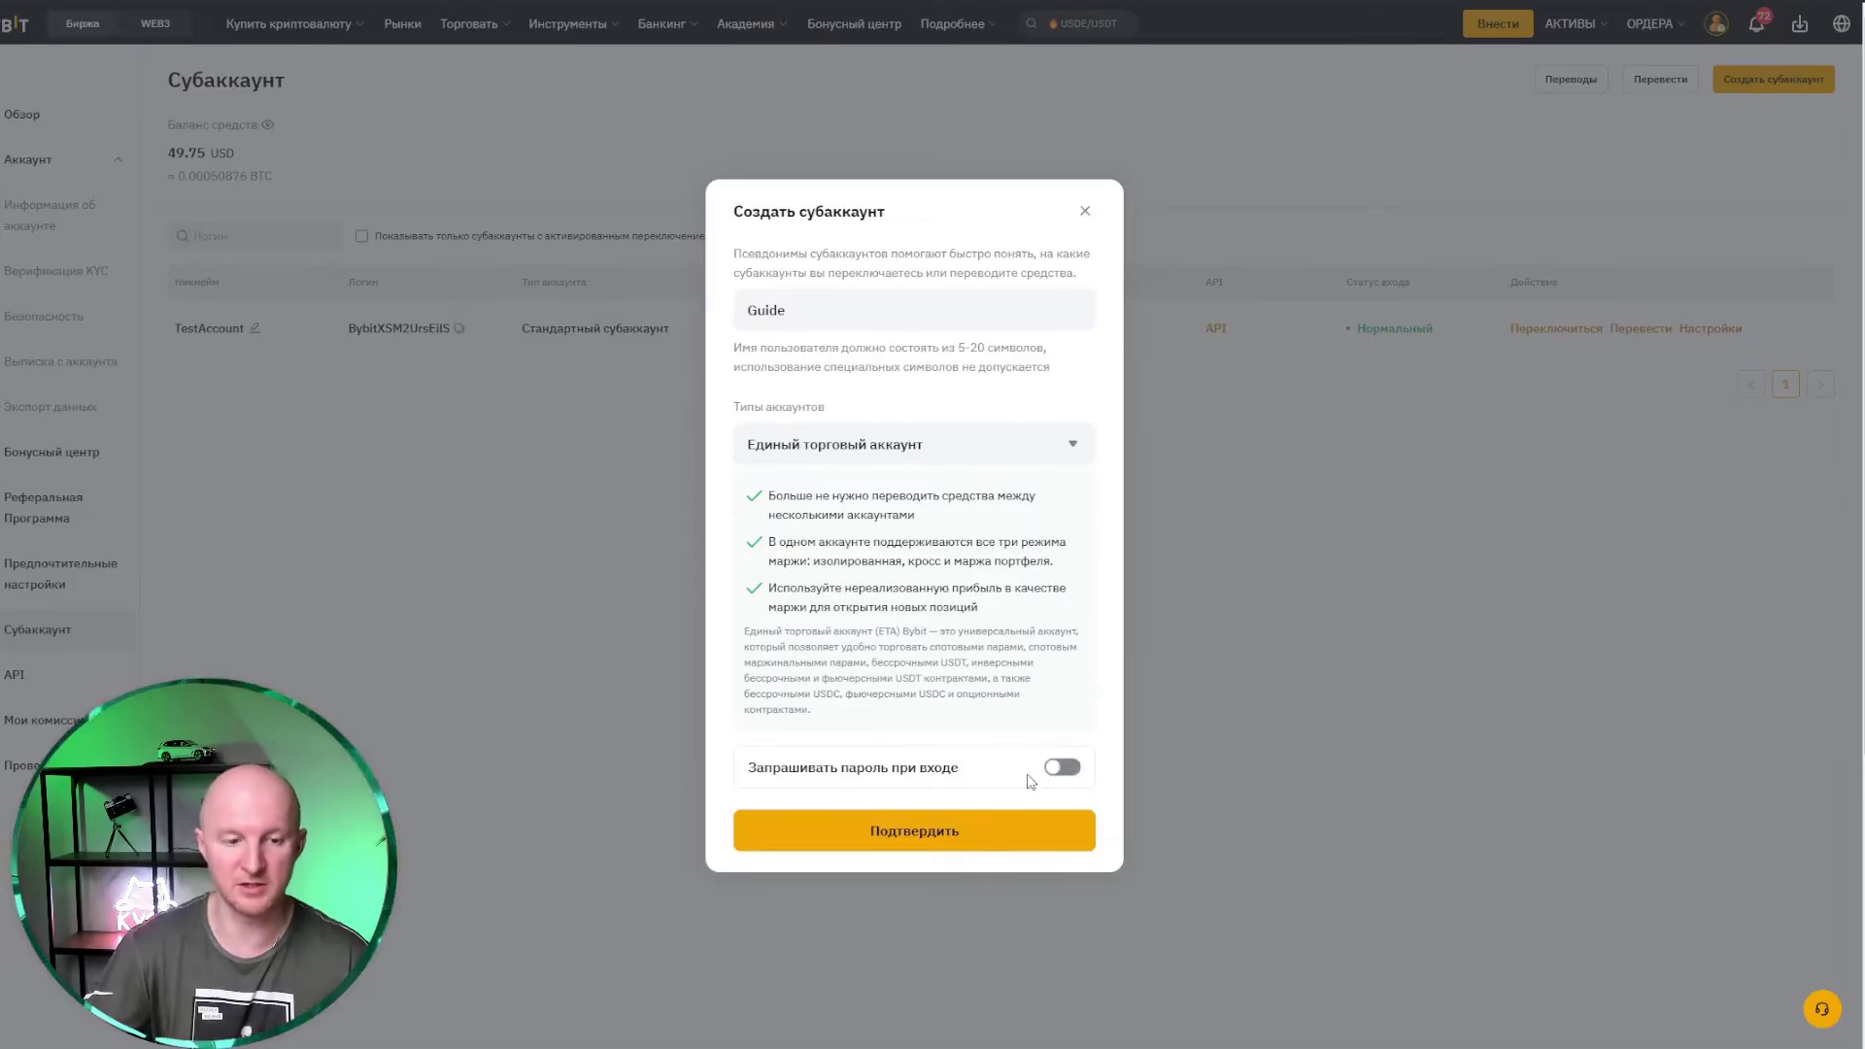
pyautogui.click(859, 839)
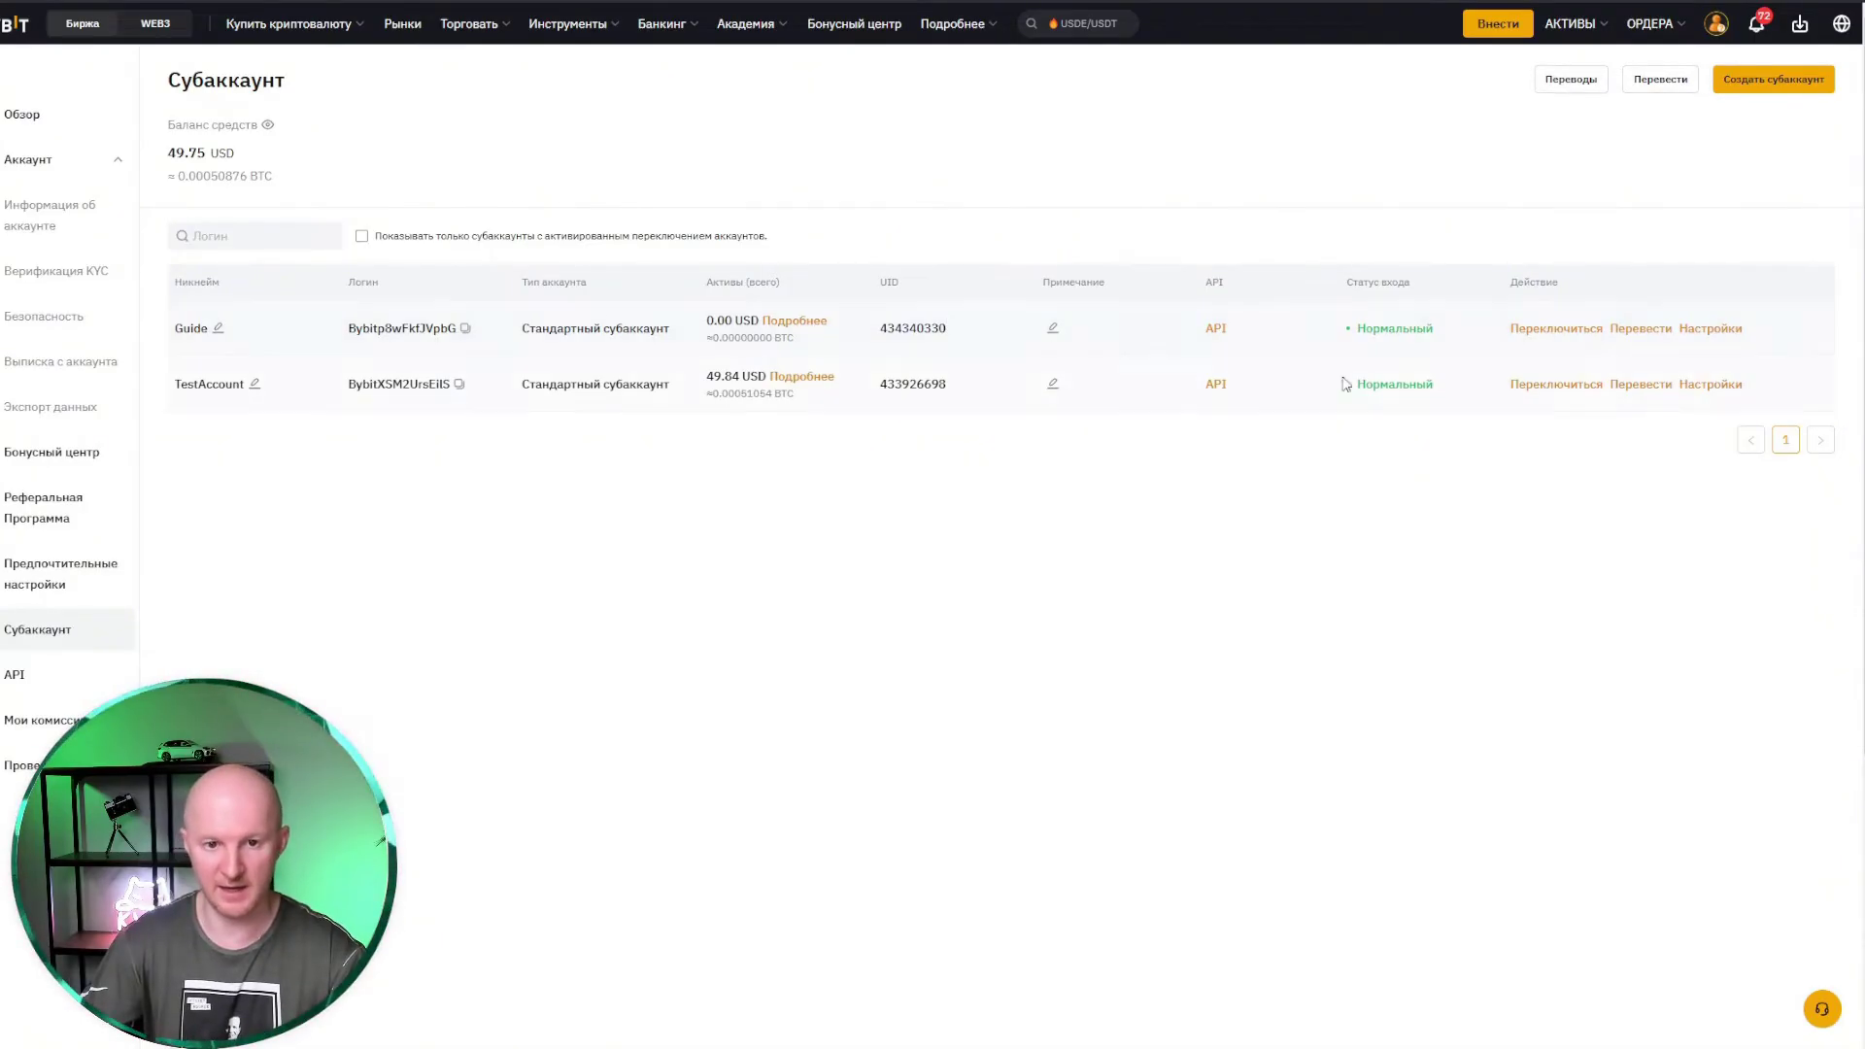
# Step: Transfer all 46.2548 USDT from TestAccount's unified trading account to Guide's unified trading account
pyautogui.click(1650, 335)
pyautogui.click(878, 458)
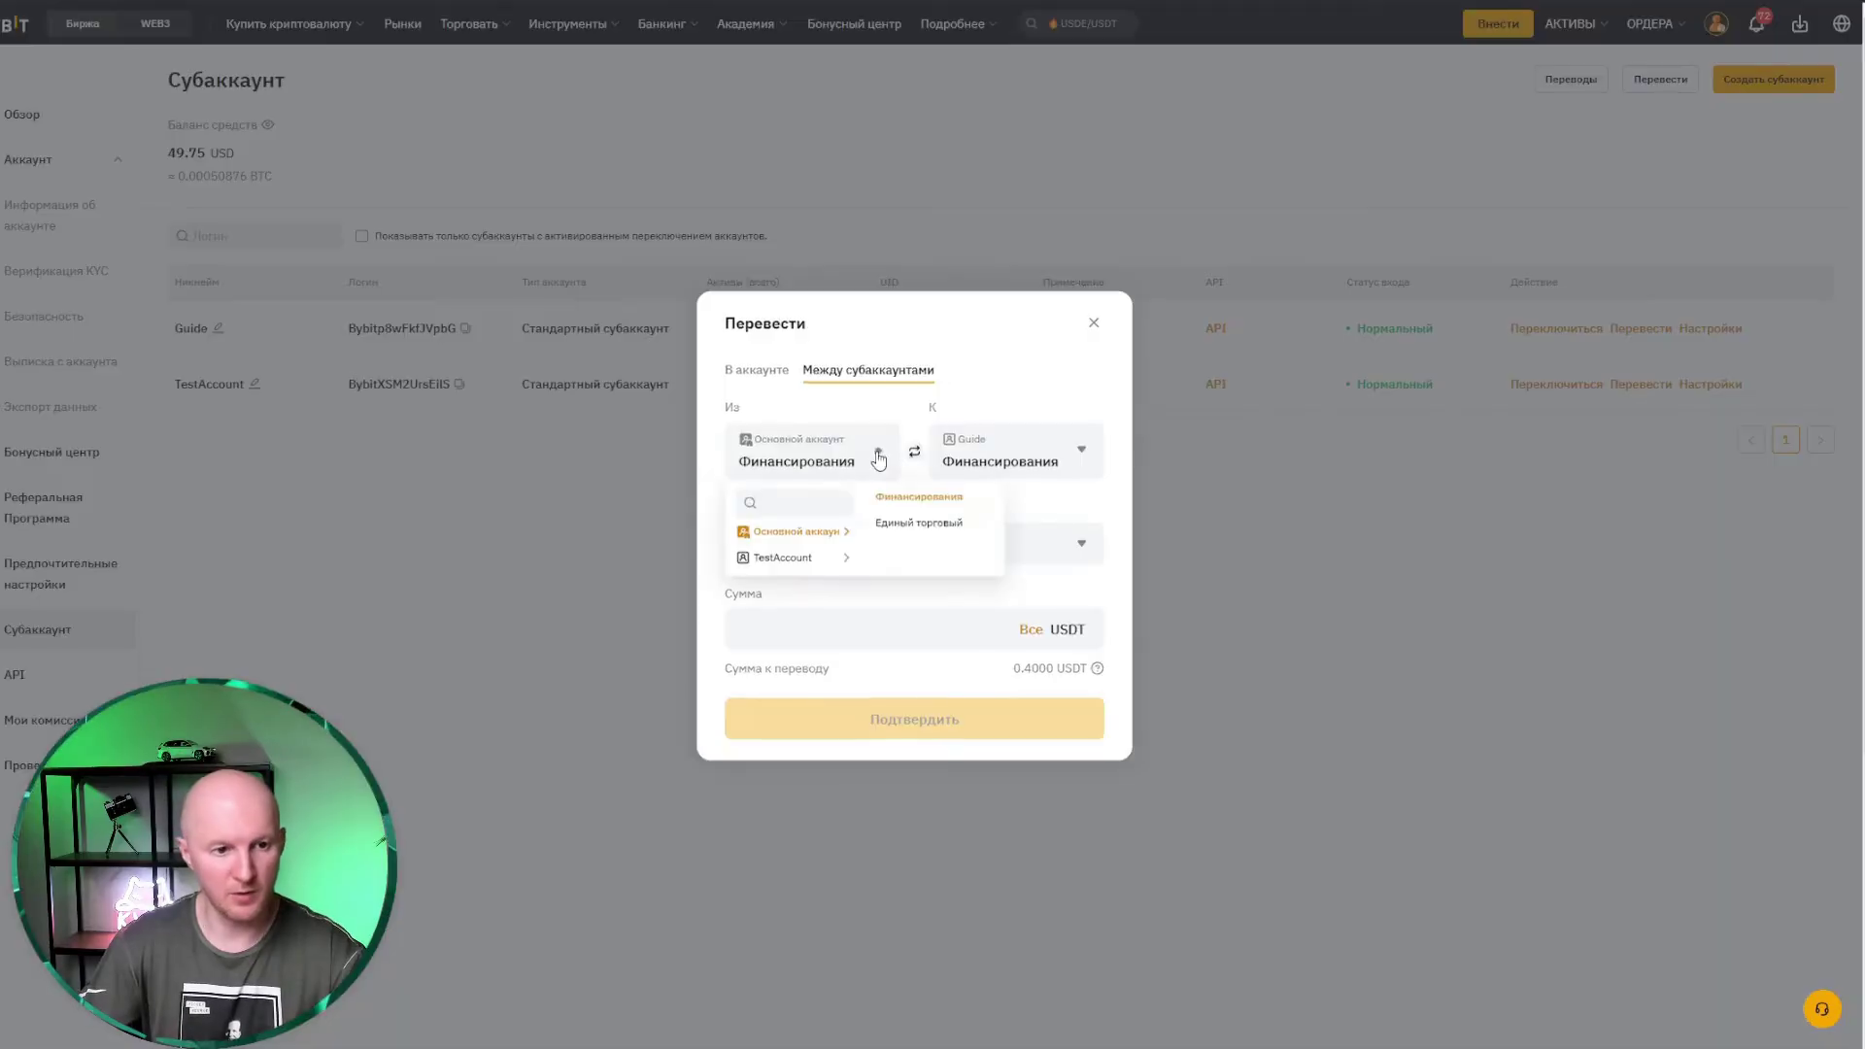
pyautogui.click(787, 558)
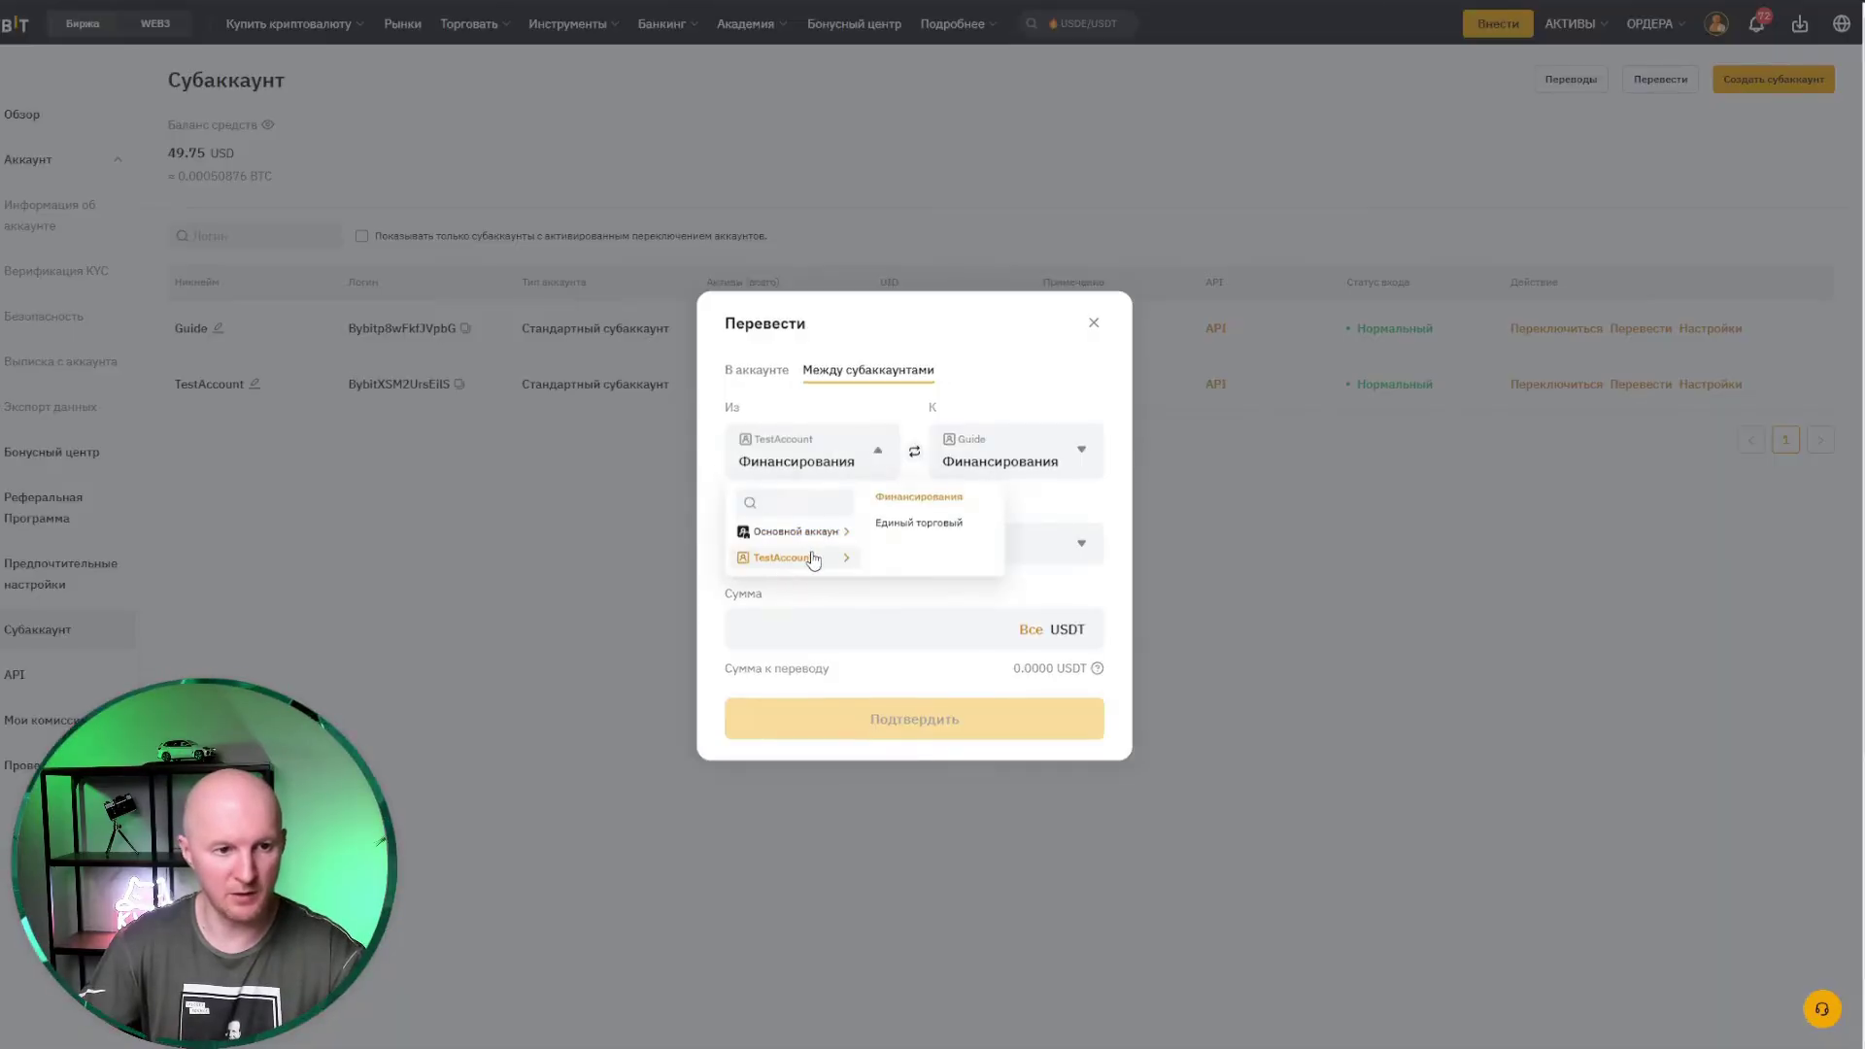
pyautogui.click(907, 530)
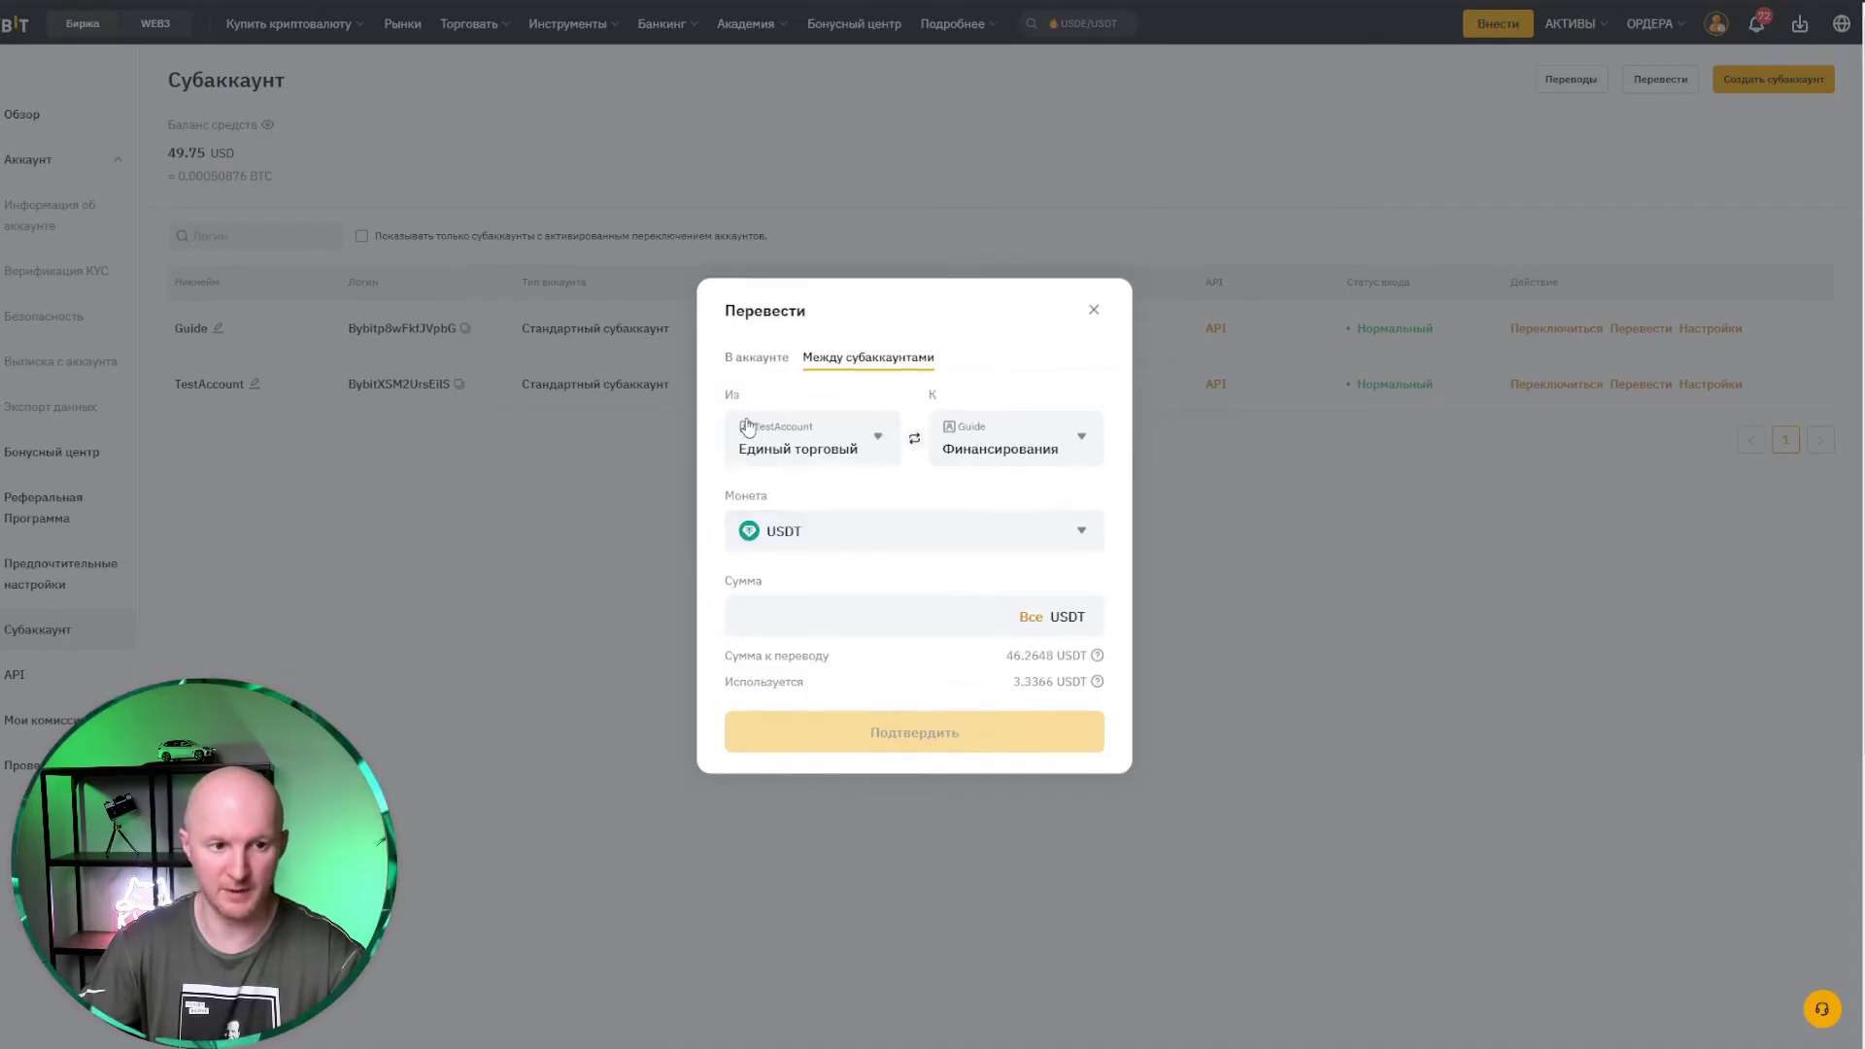
pyautogui.click(1084, 440)
pyautogui.click(1040, 515)
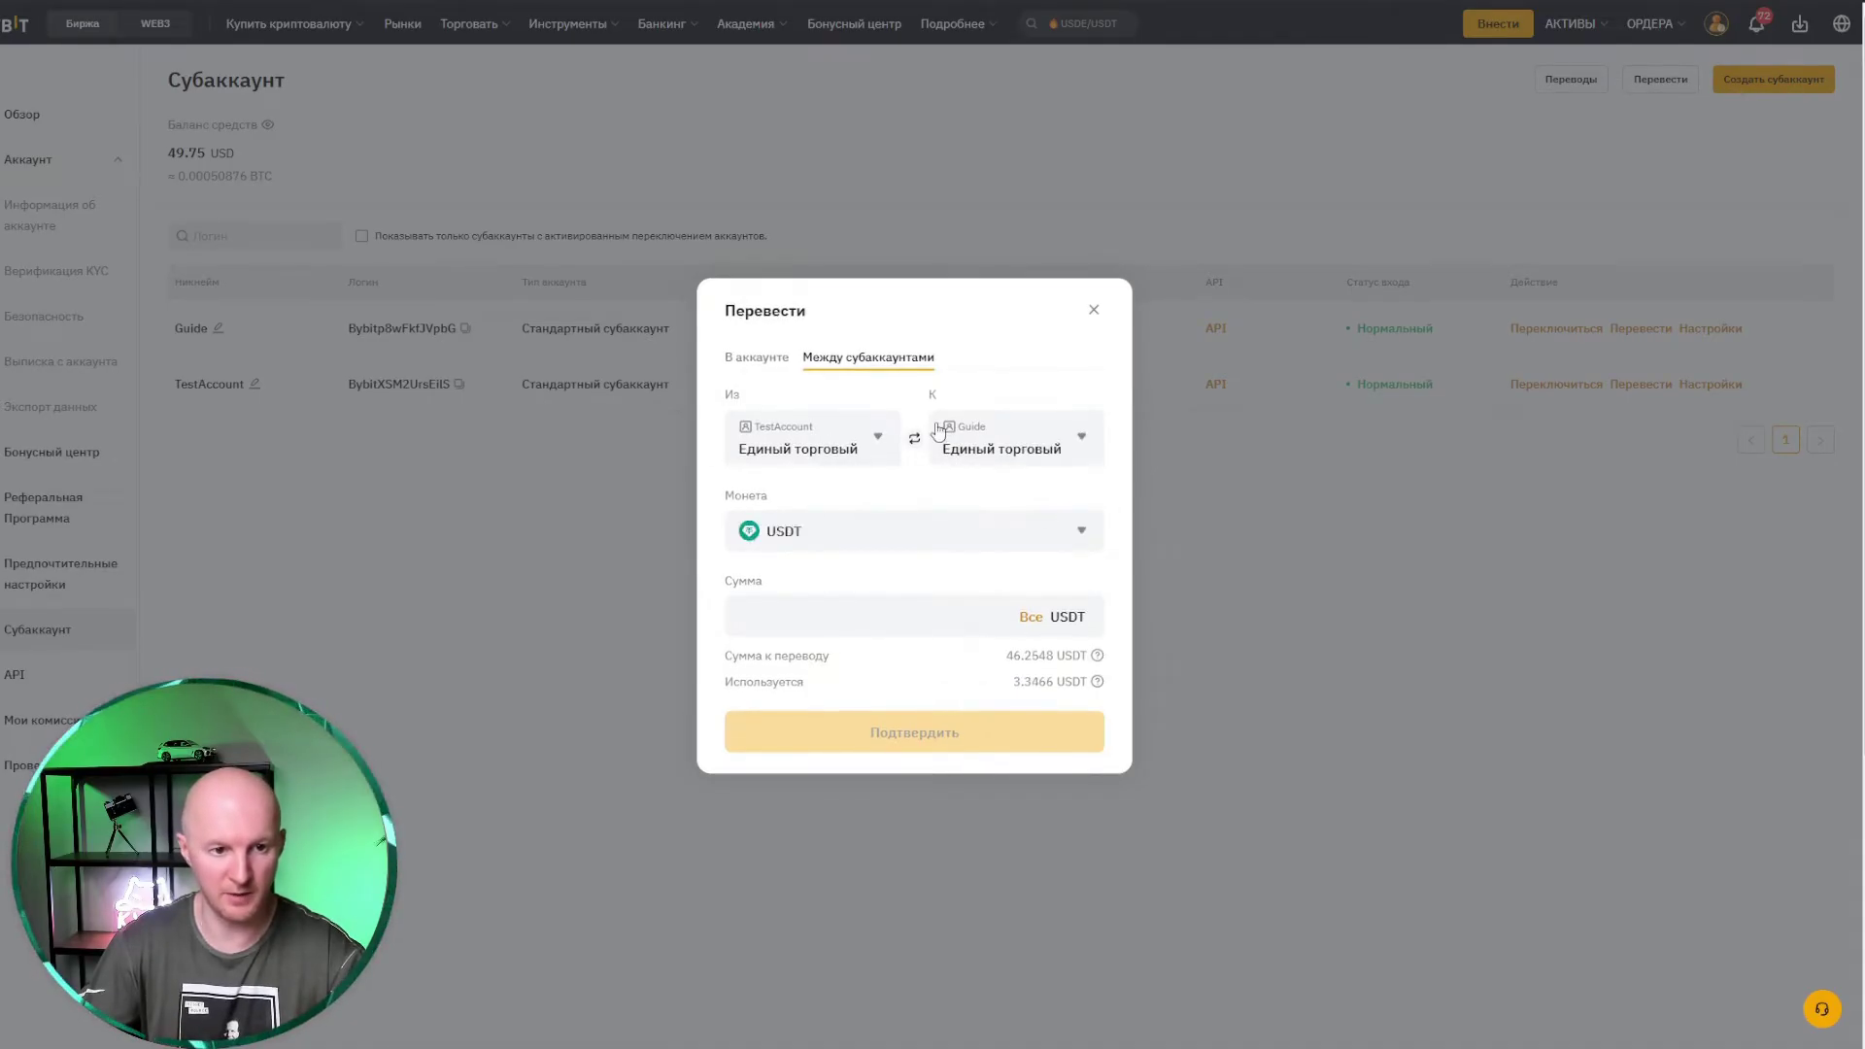
pyautogui.click(1012, 626)
pyautogui.click(1030, 622)
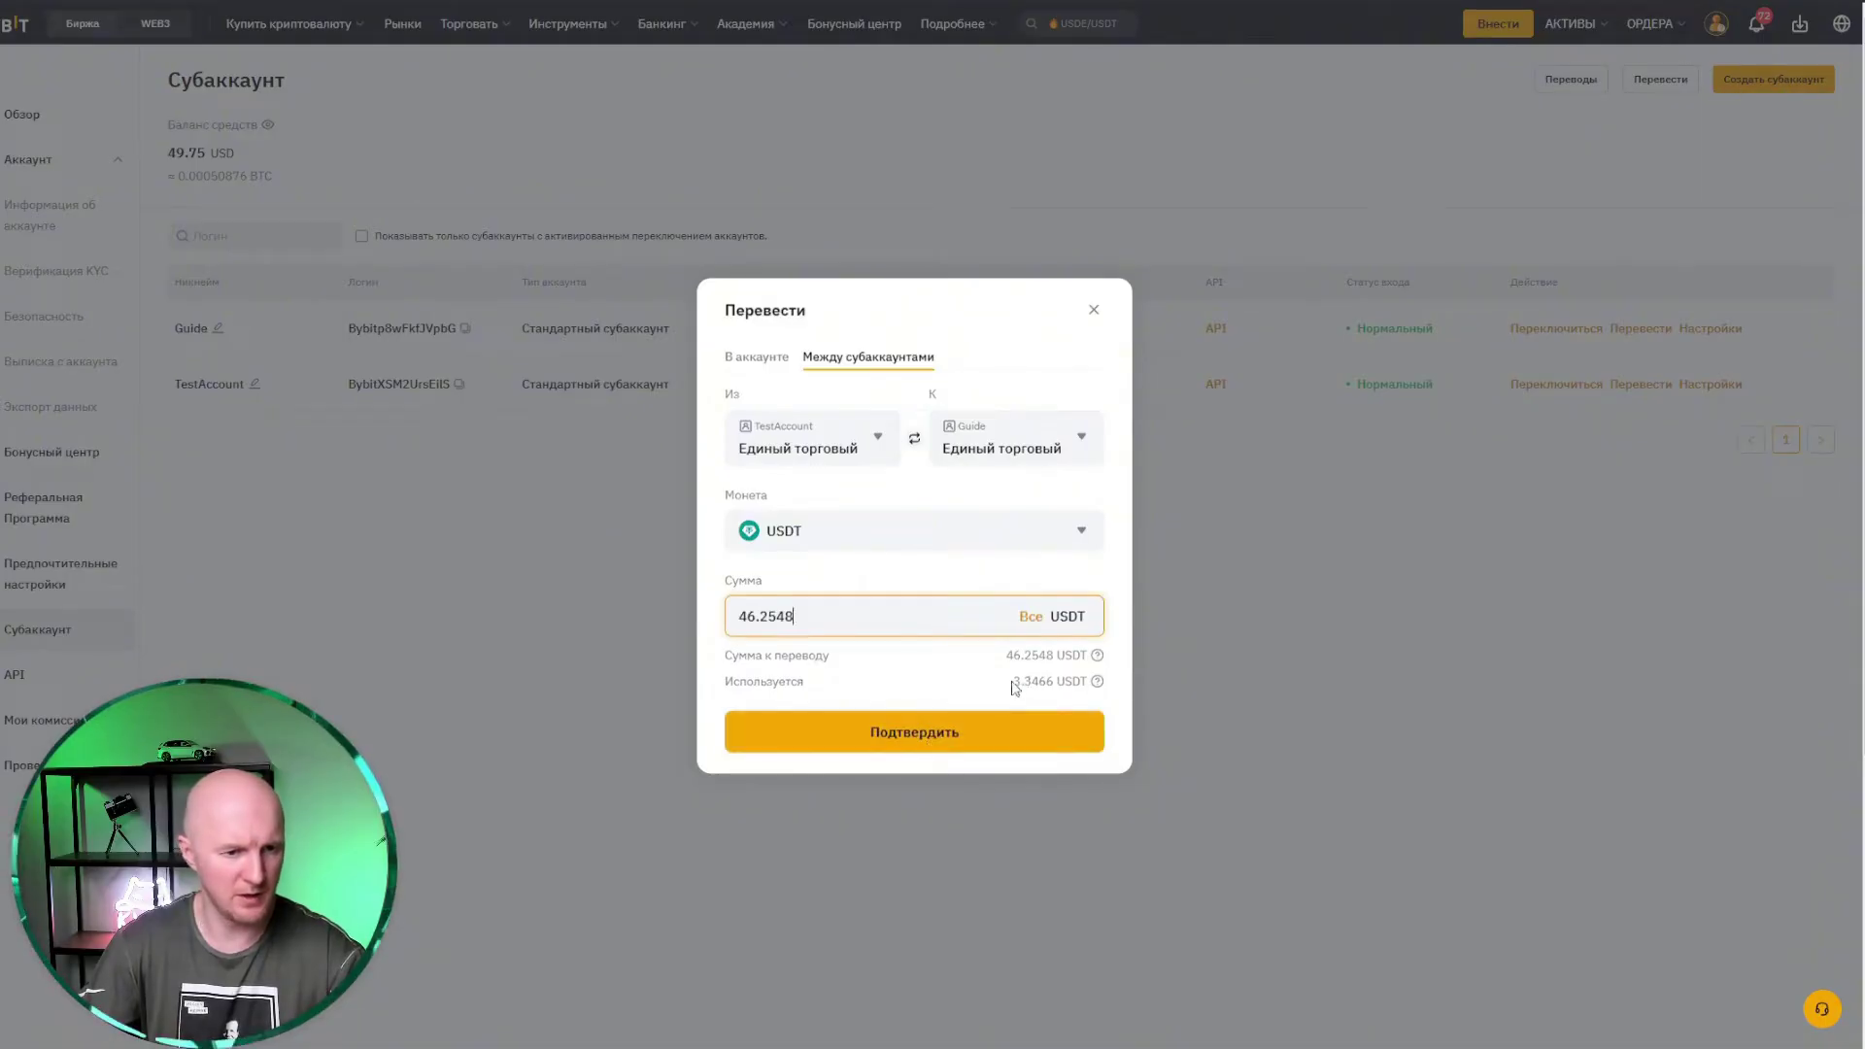
pyautogui.click(938, 730)
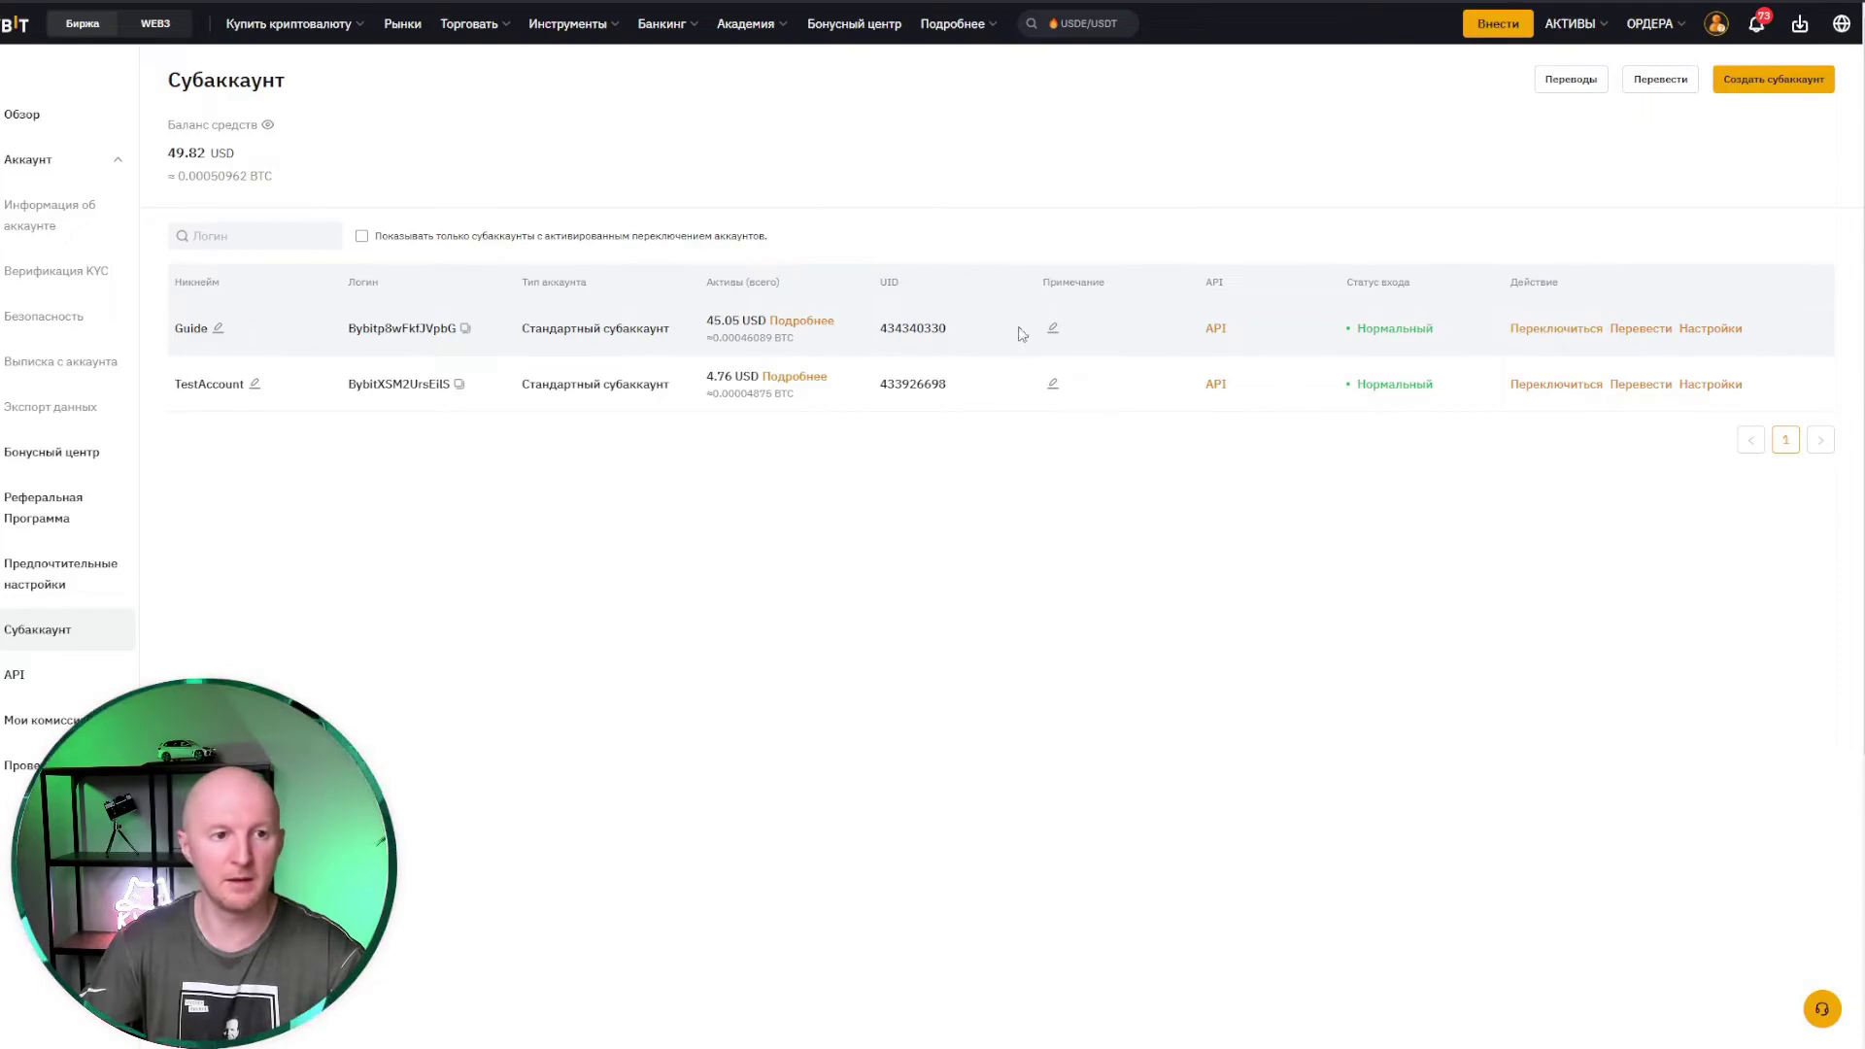
# Step: Switch into the Guide subaccount and show the USDT perpetual pairs under Торговать > Фьючерсы
pyautogui.click(1546, 335)
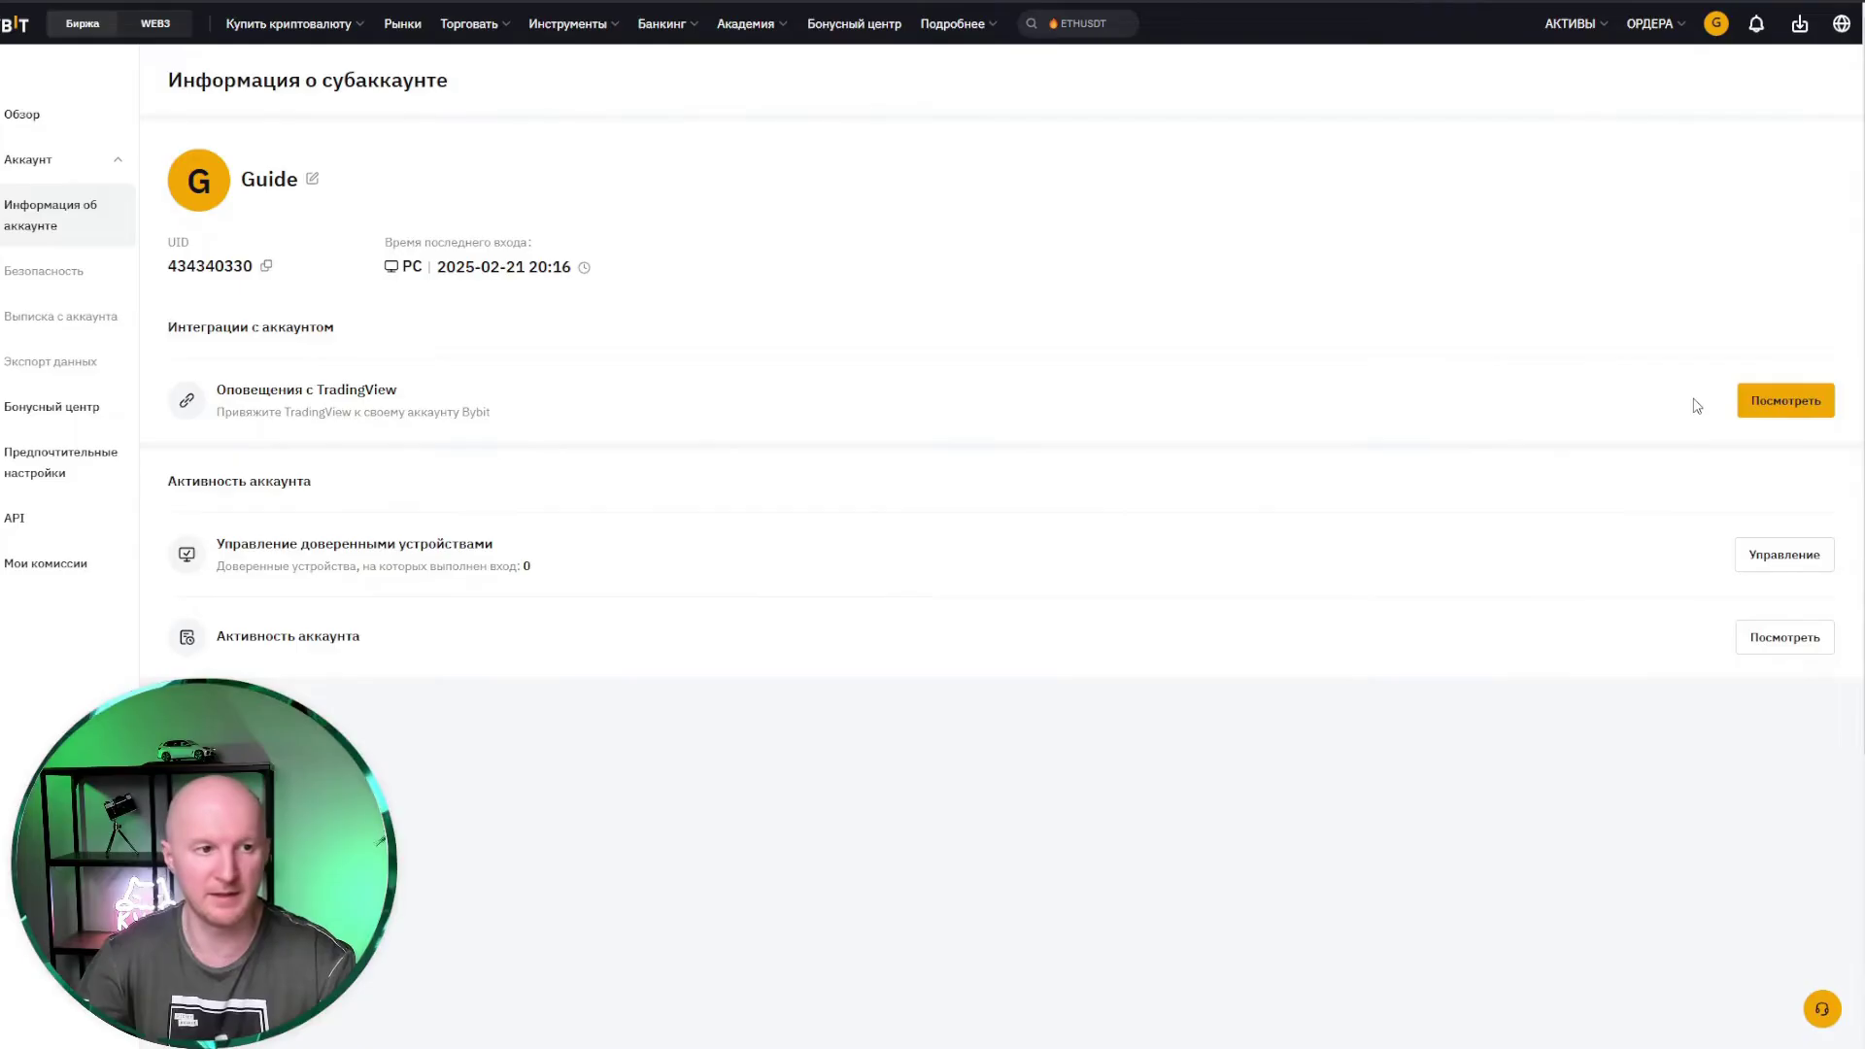
pyautogui.moveTo(481, 29)
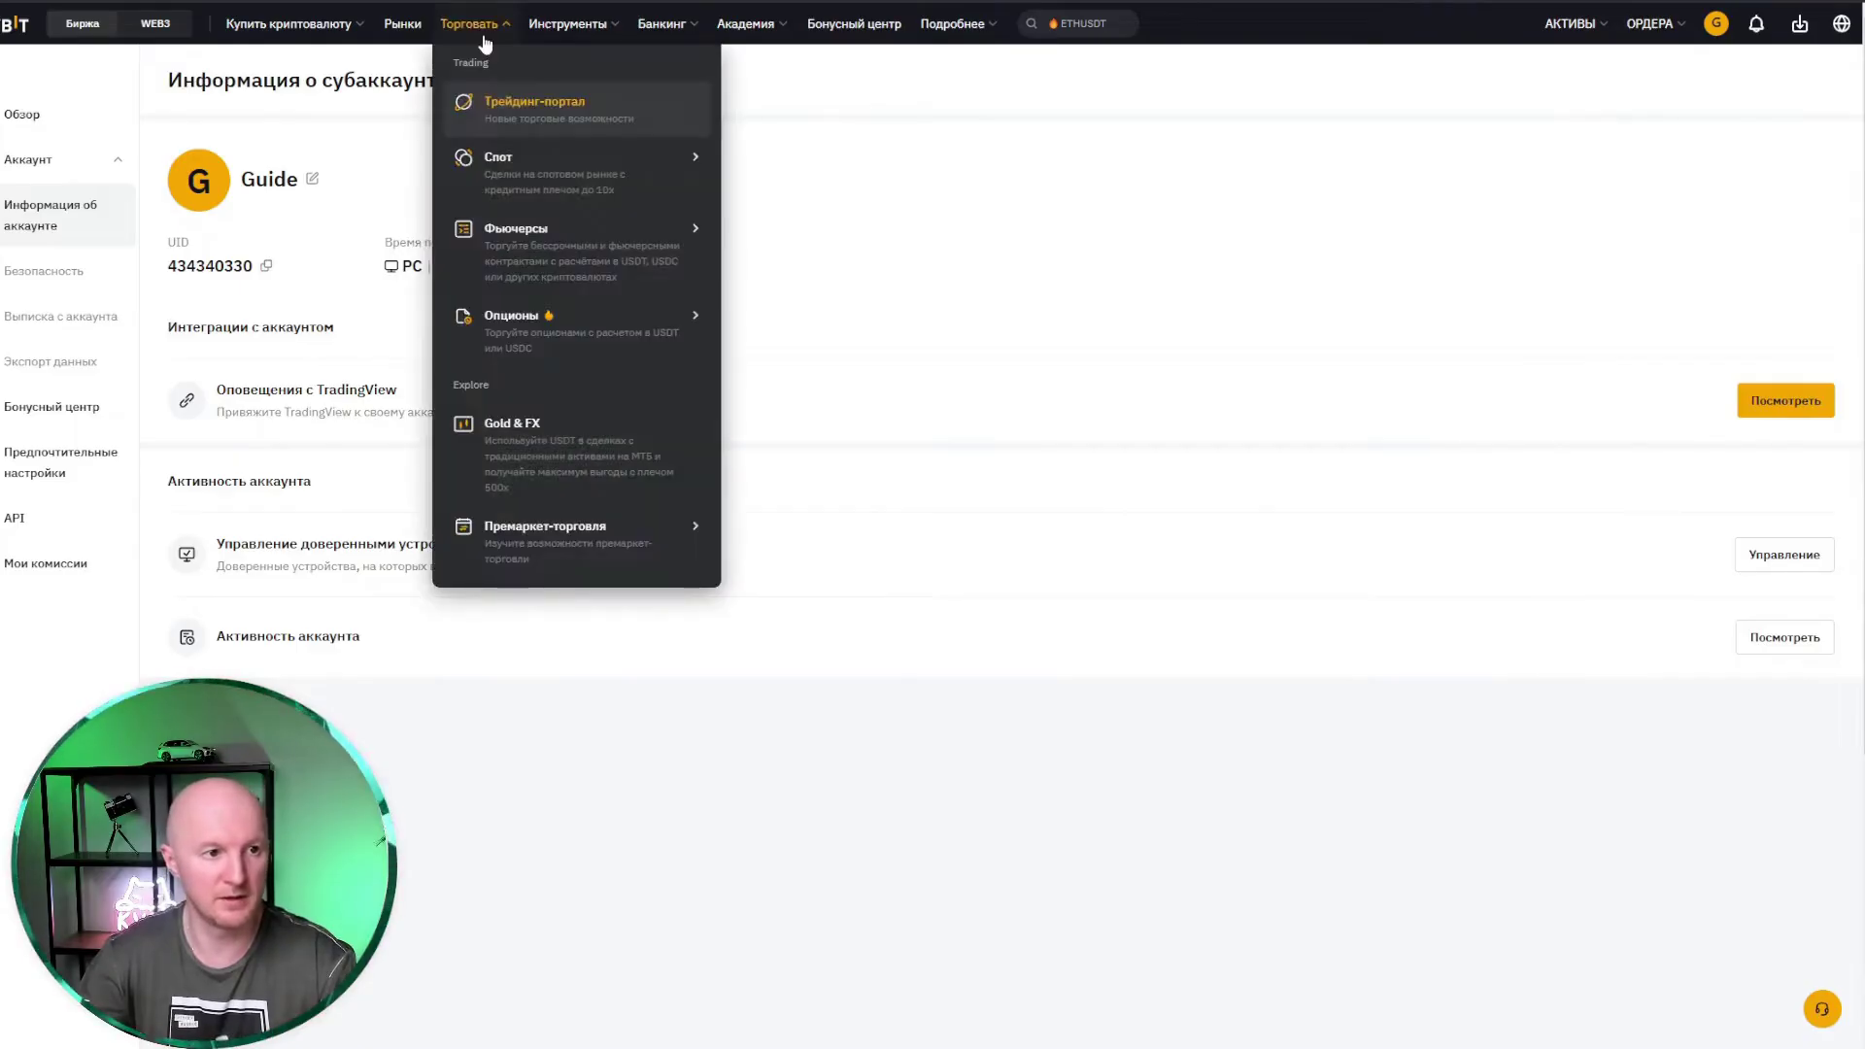
pyautogui.moveTo(509, 245)
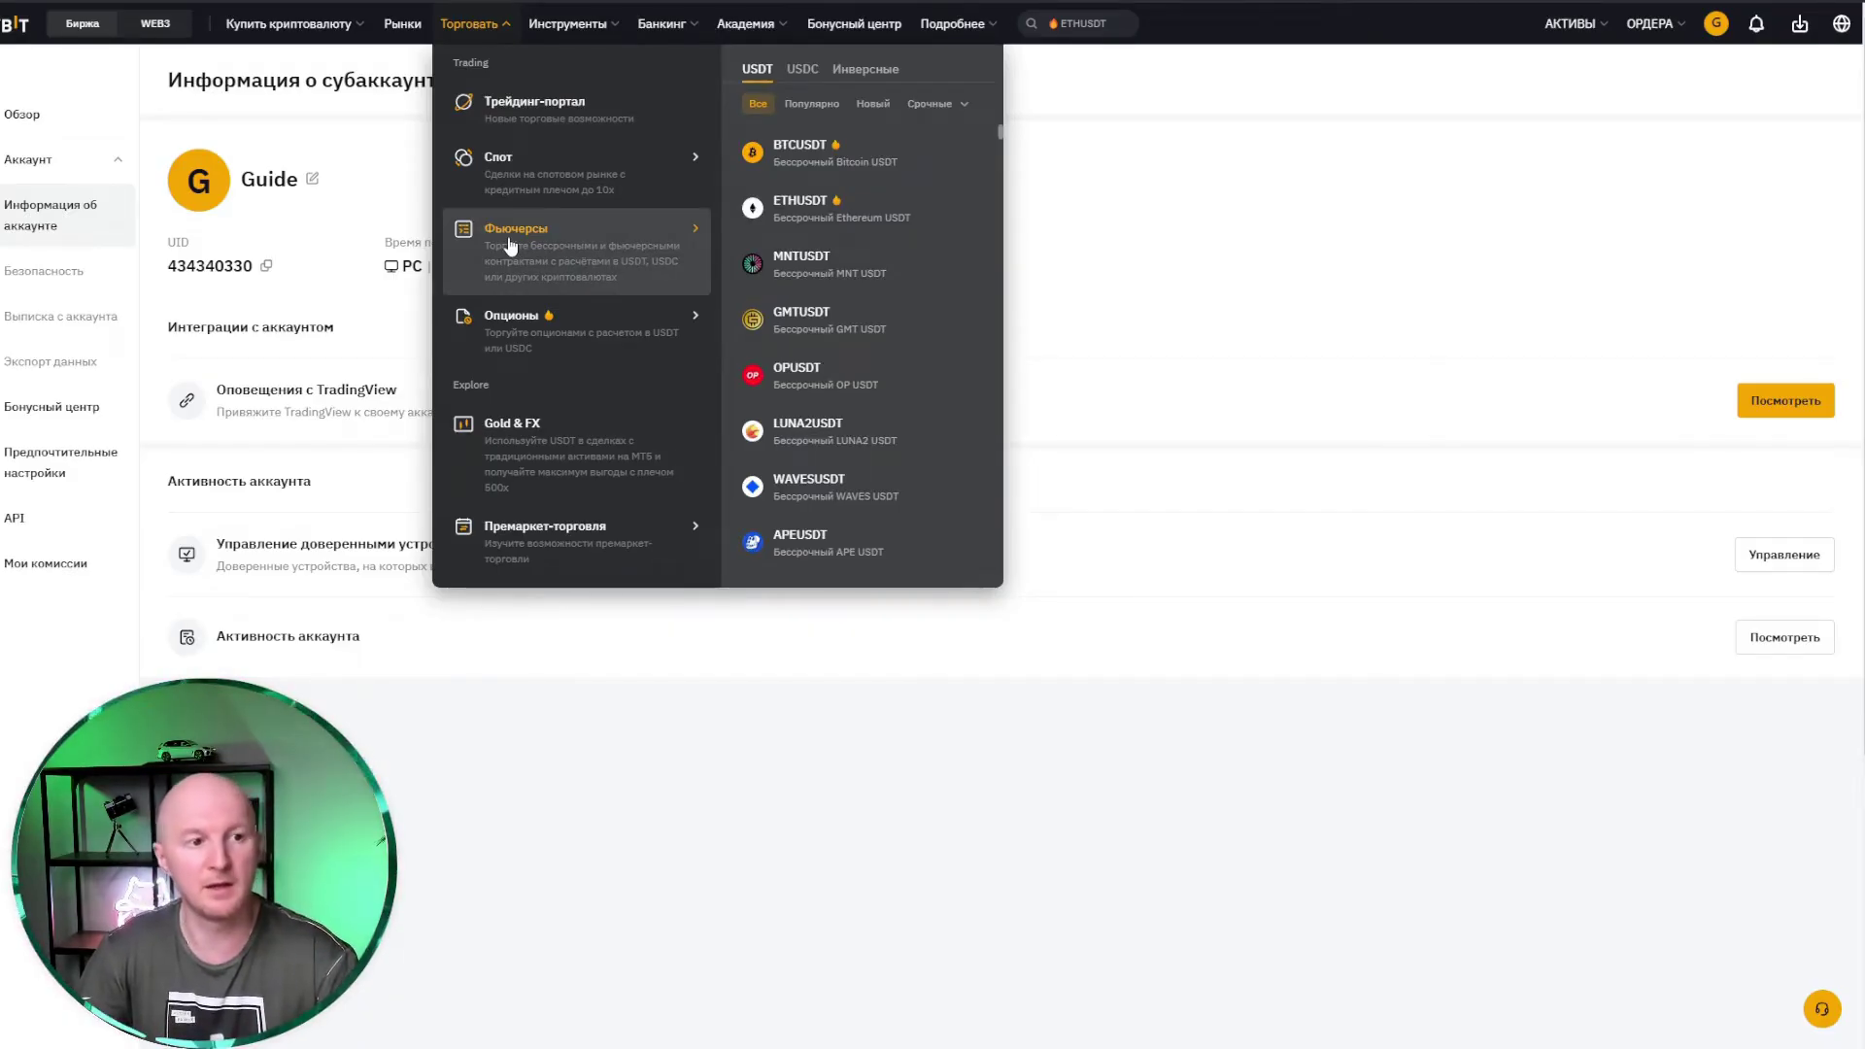
# Step: Go to the BTCUSDT perpetual futures page and dismiss the beginner guide and promo popups
pyautogui.click(821, 167)
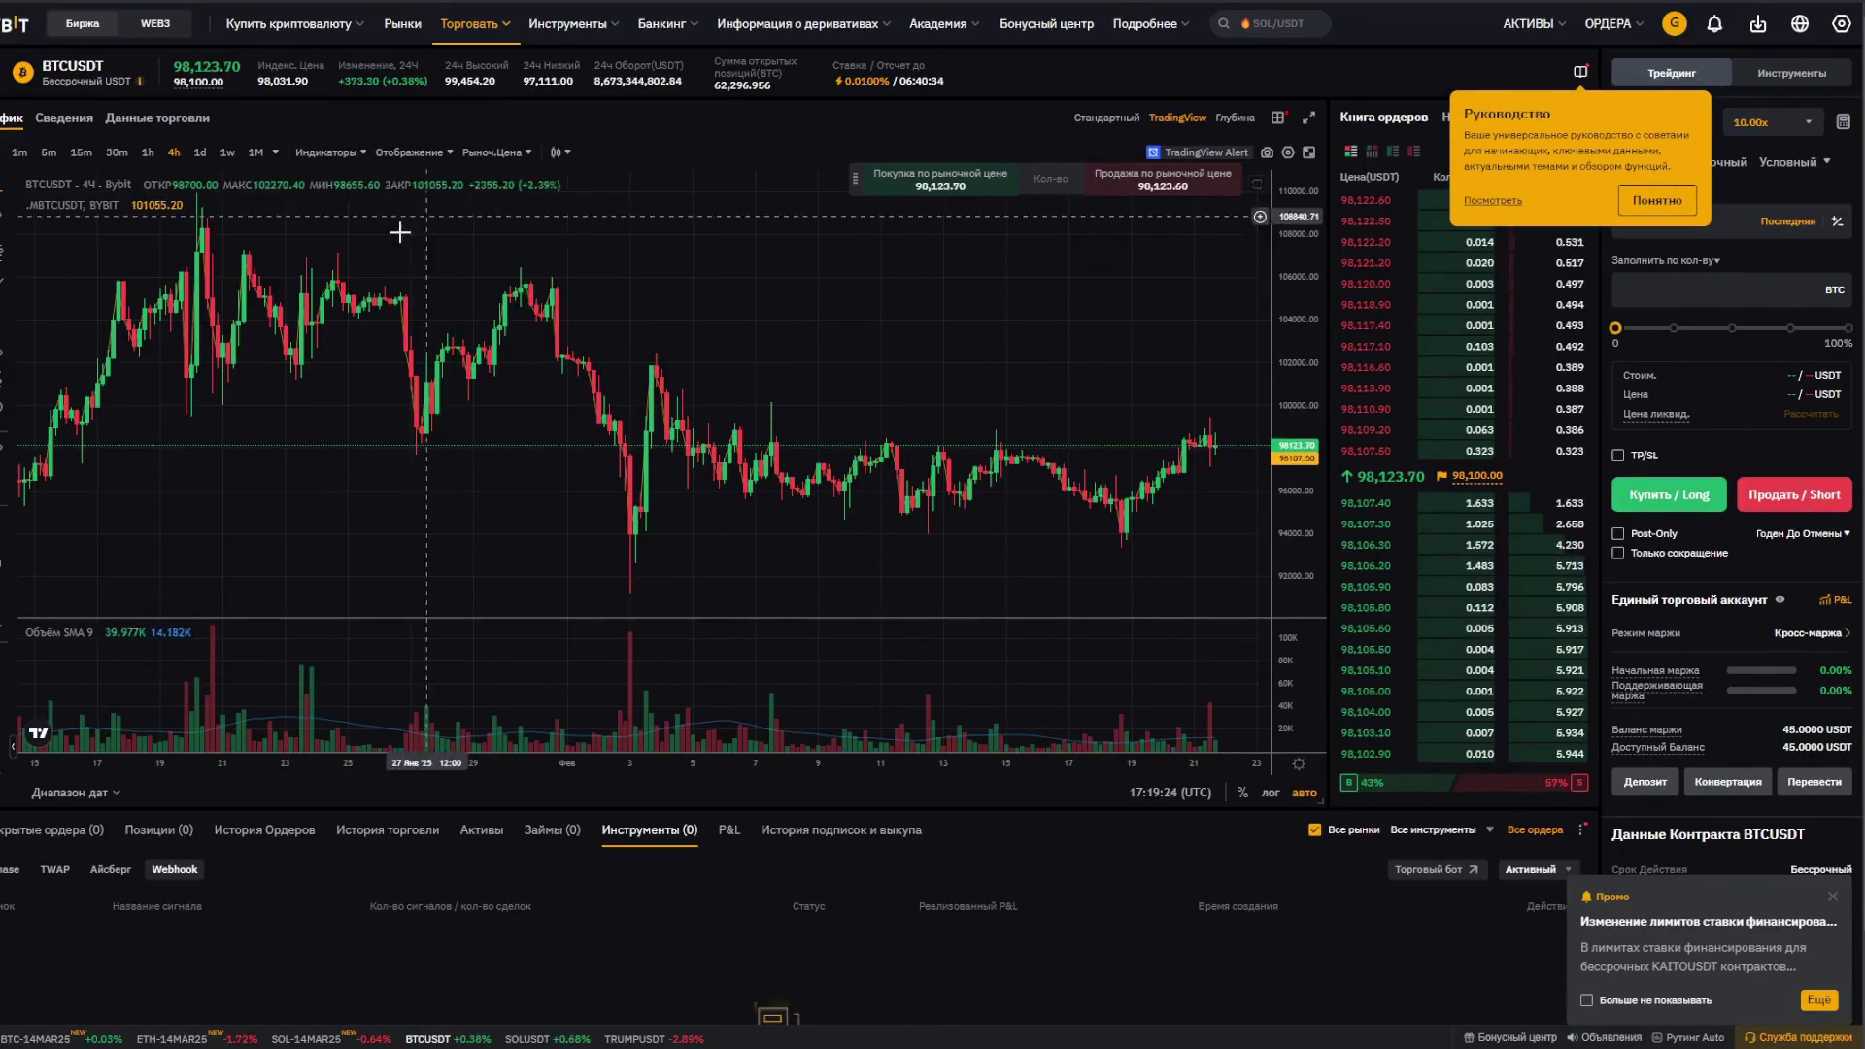
pyautogui.click(1667, 200)
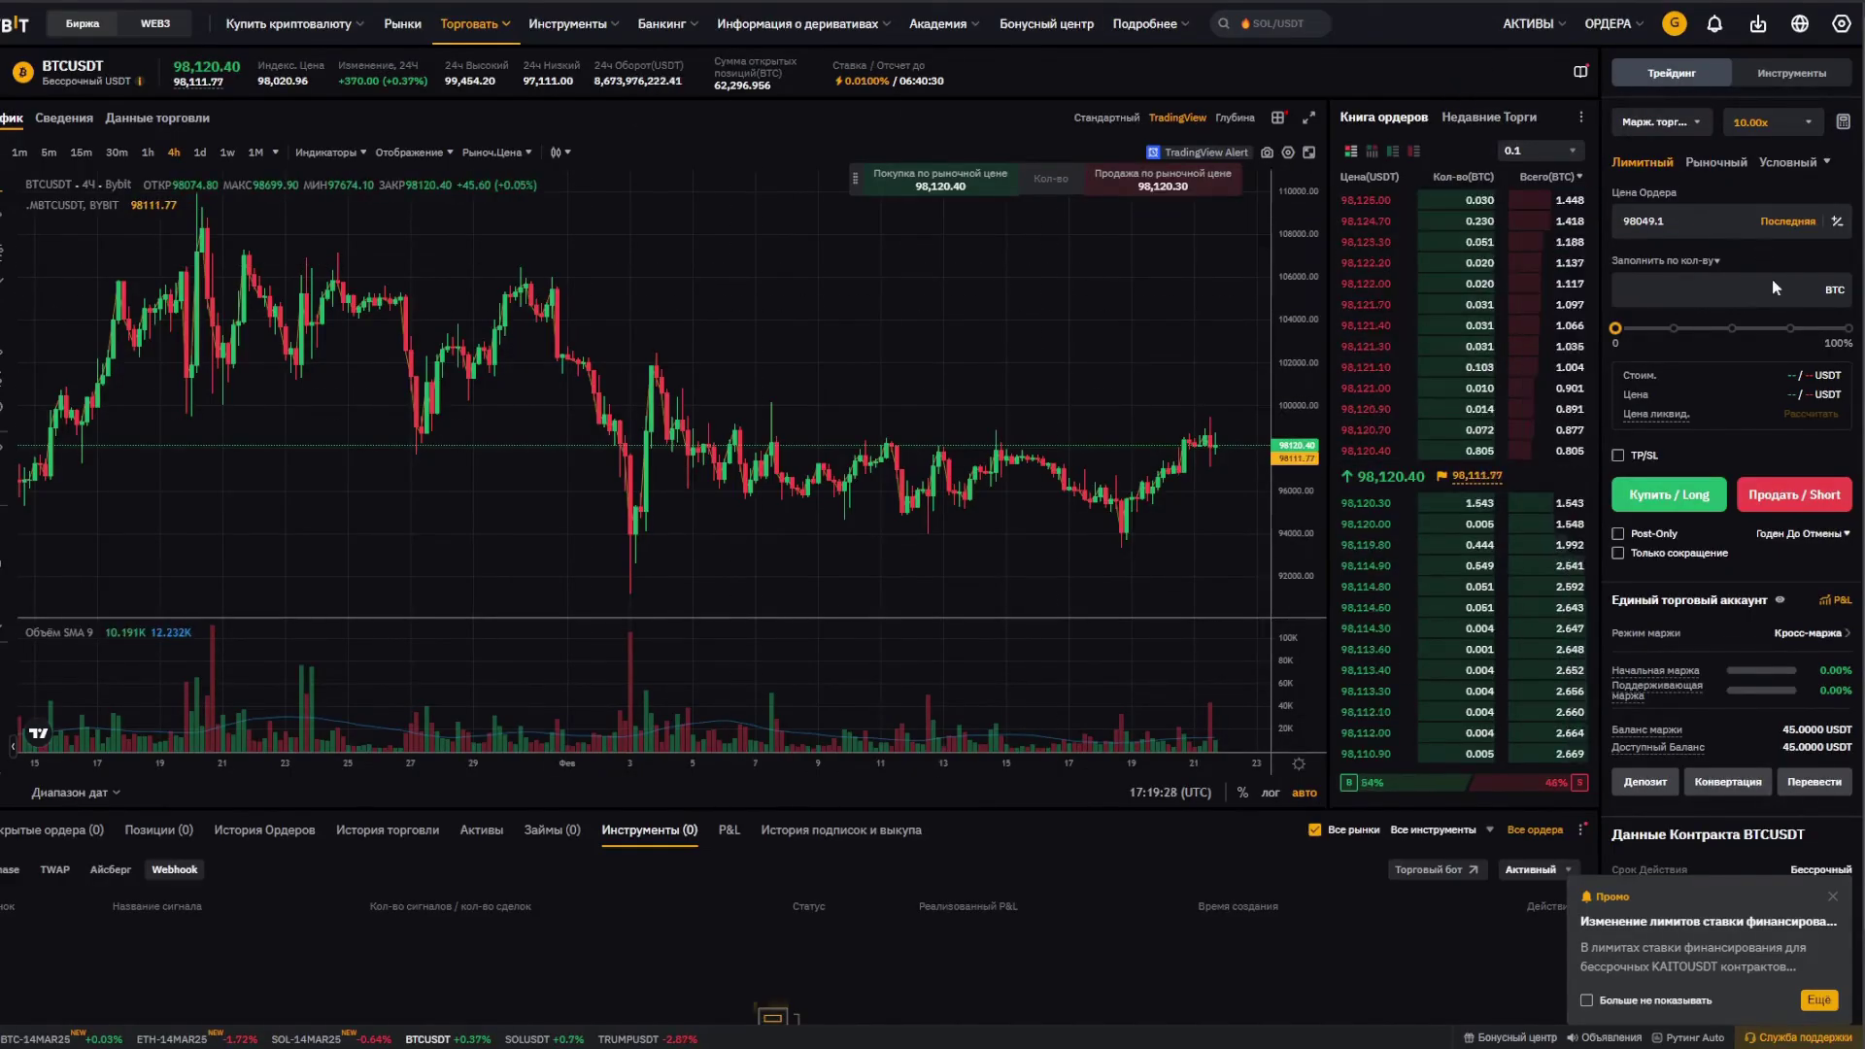
pyautogui.click(1832, 896)
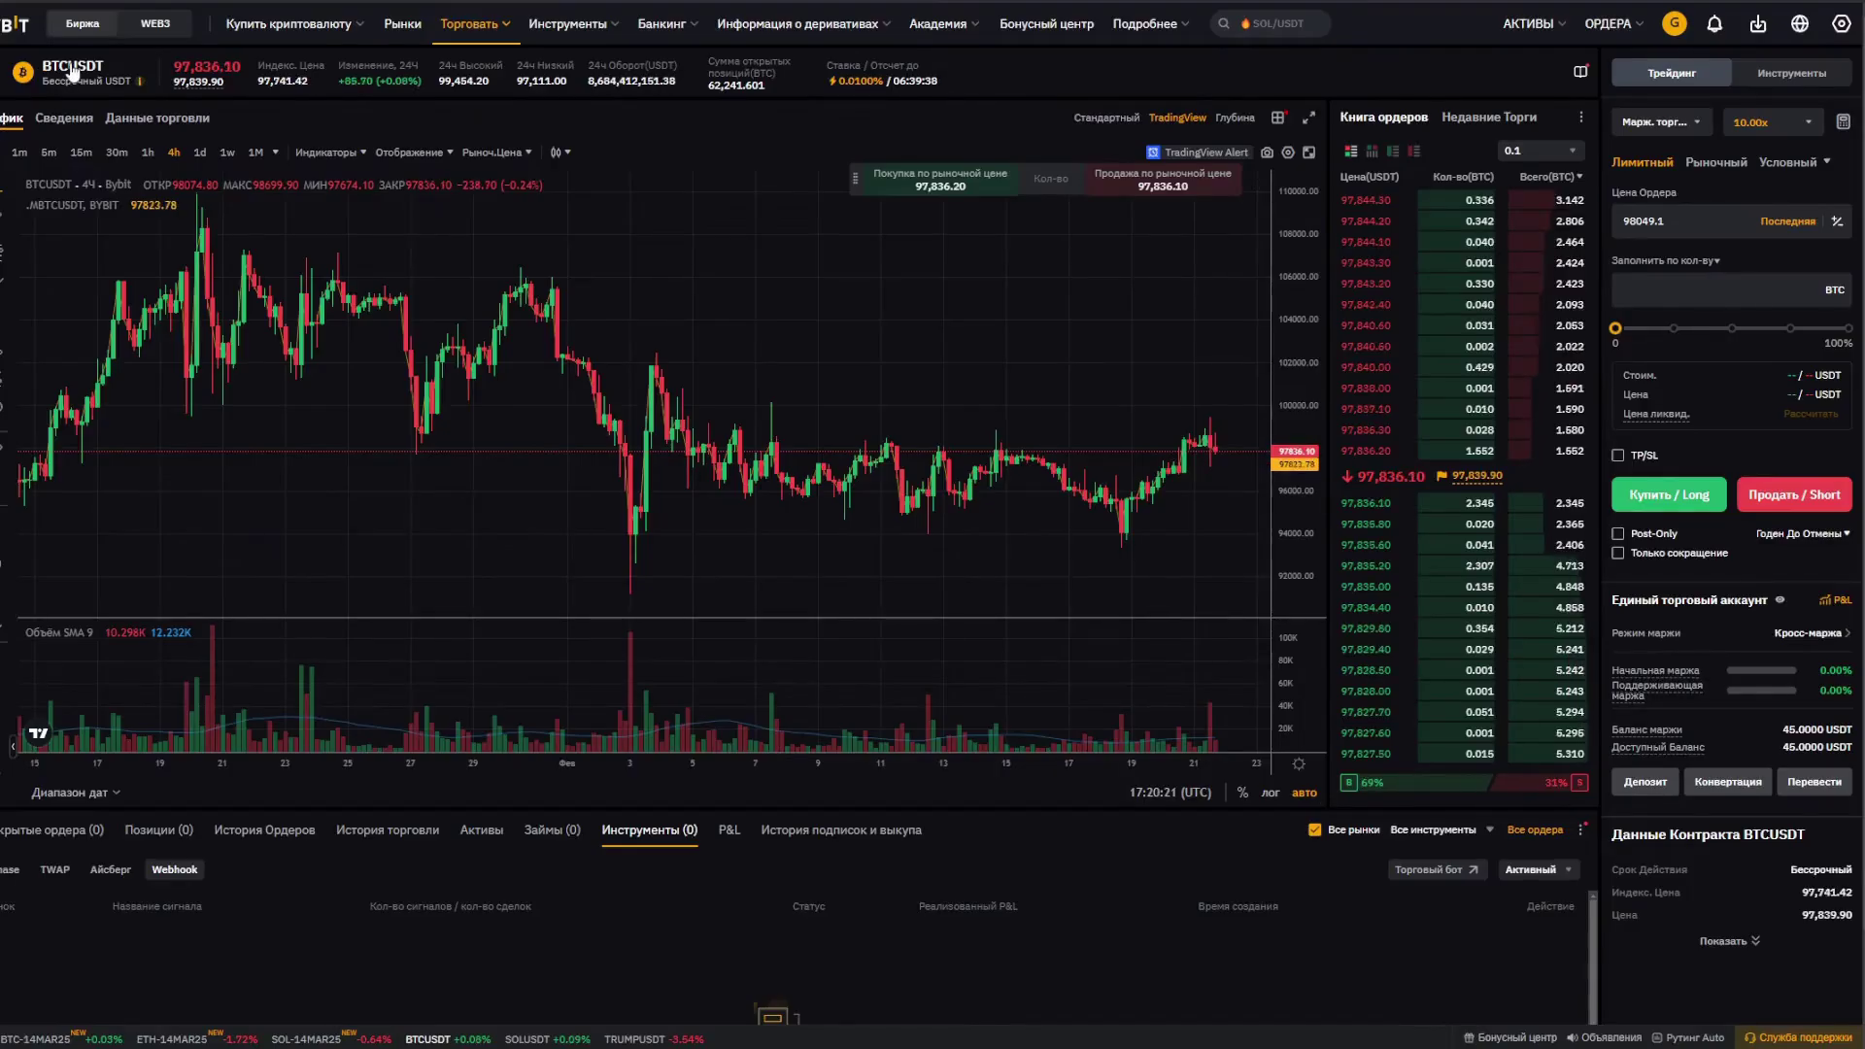
# Step: Switch the trading pair to SOLUSDT perpetual via a 'sol' search and bring up webhook signal trading from Tools
pyautogui.click(74, 74)
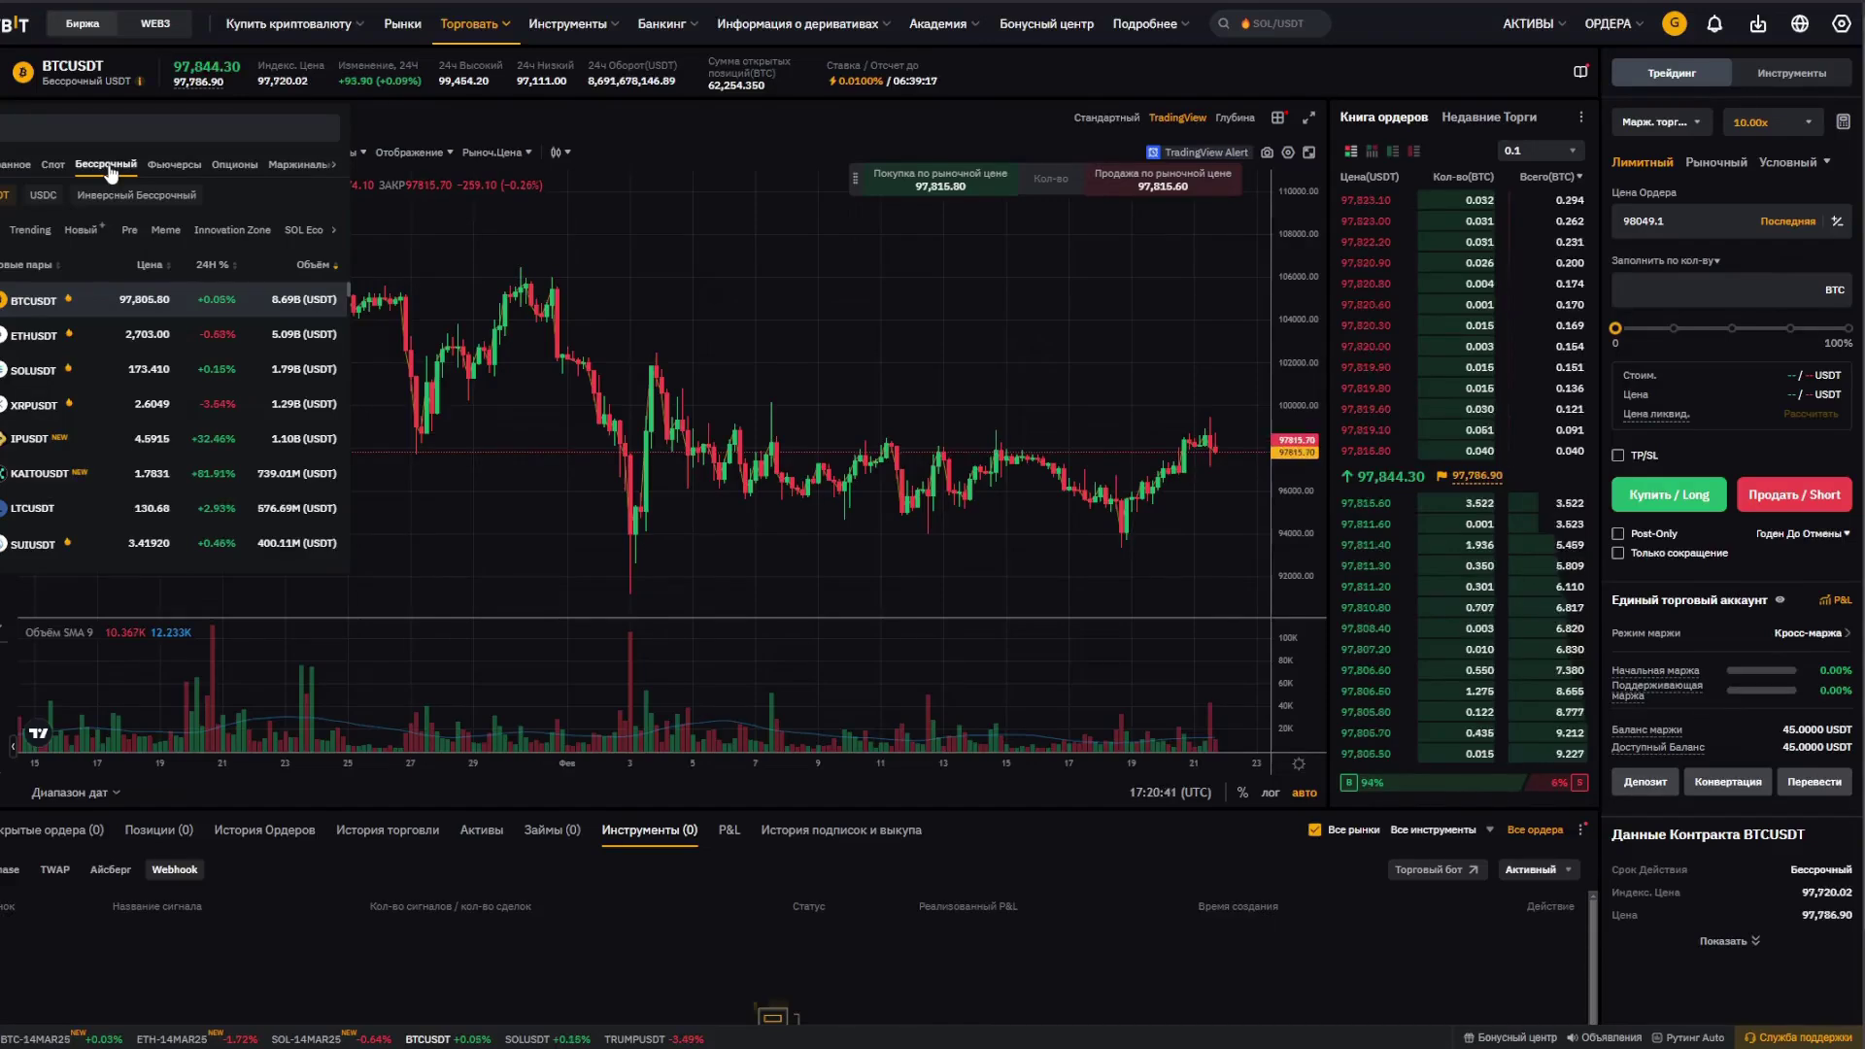
pyautogui.click(132, 125)
pyautogui.write('sol')
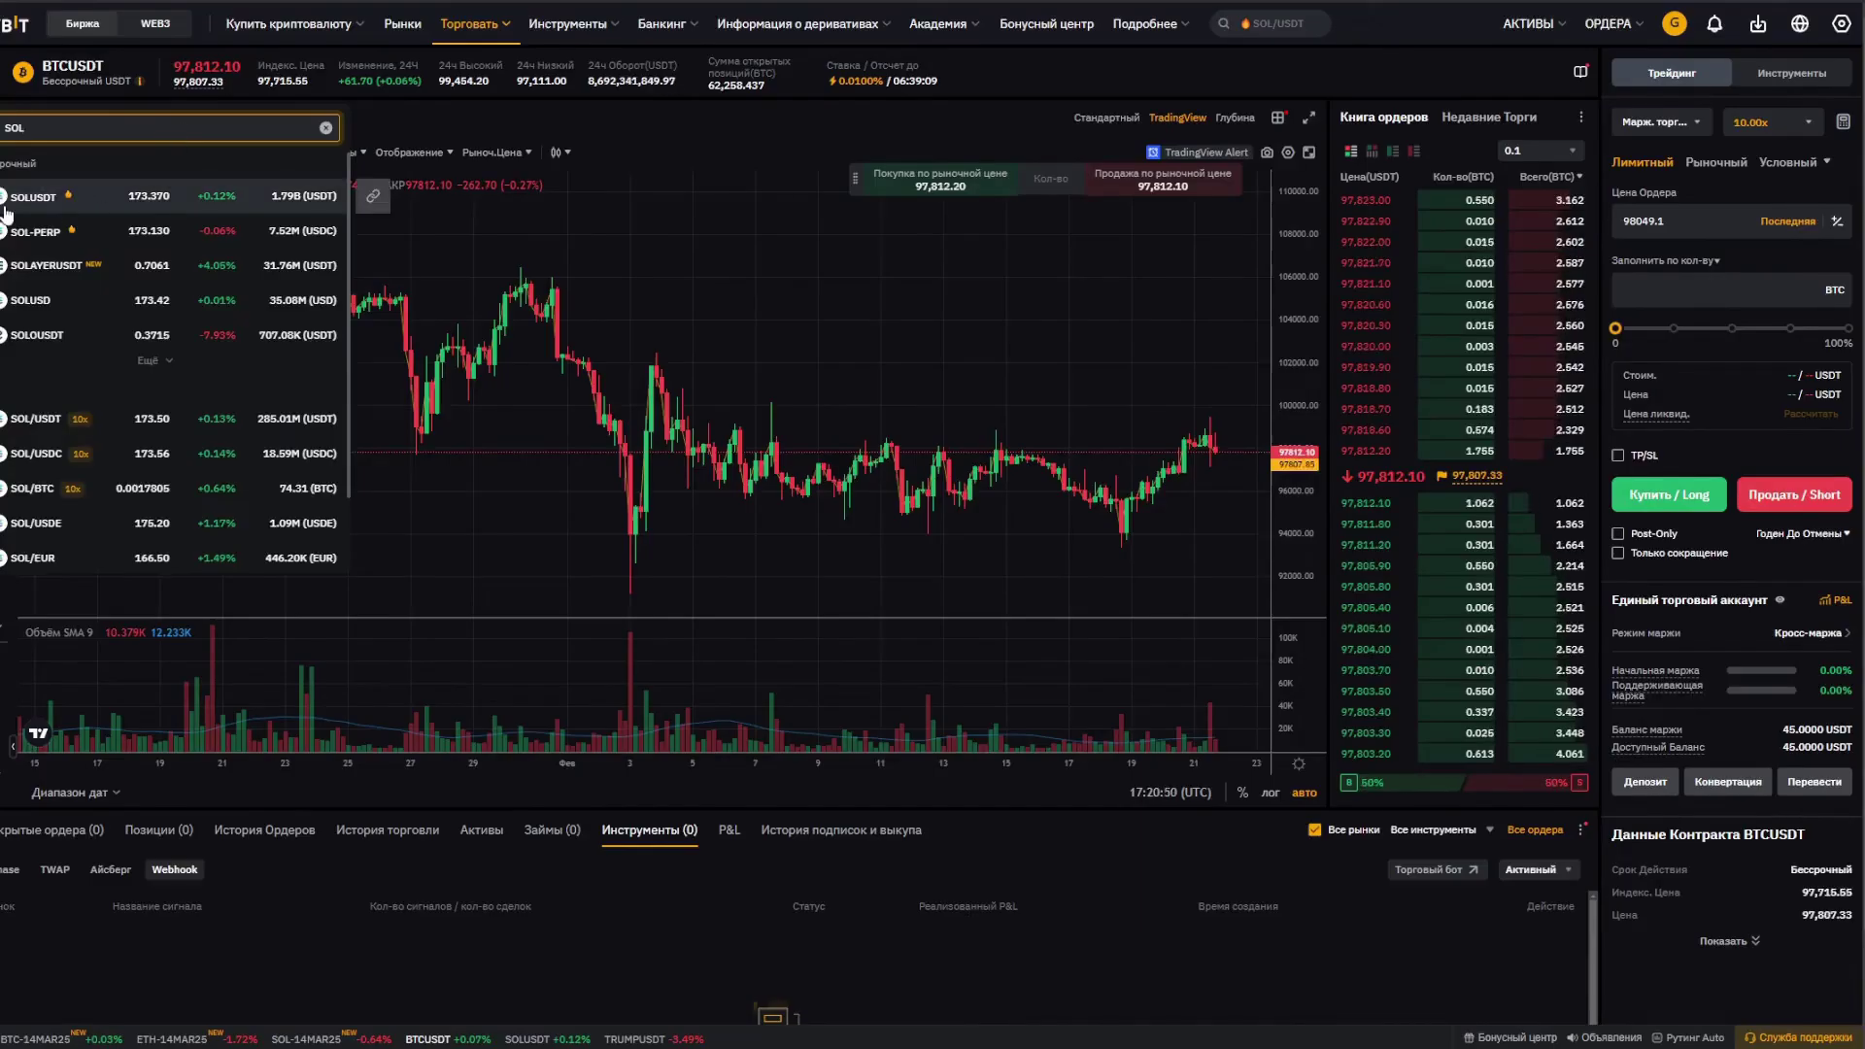
pyautogui.click(20, 206)
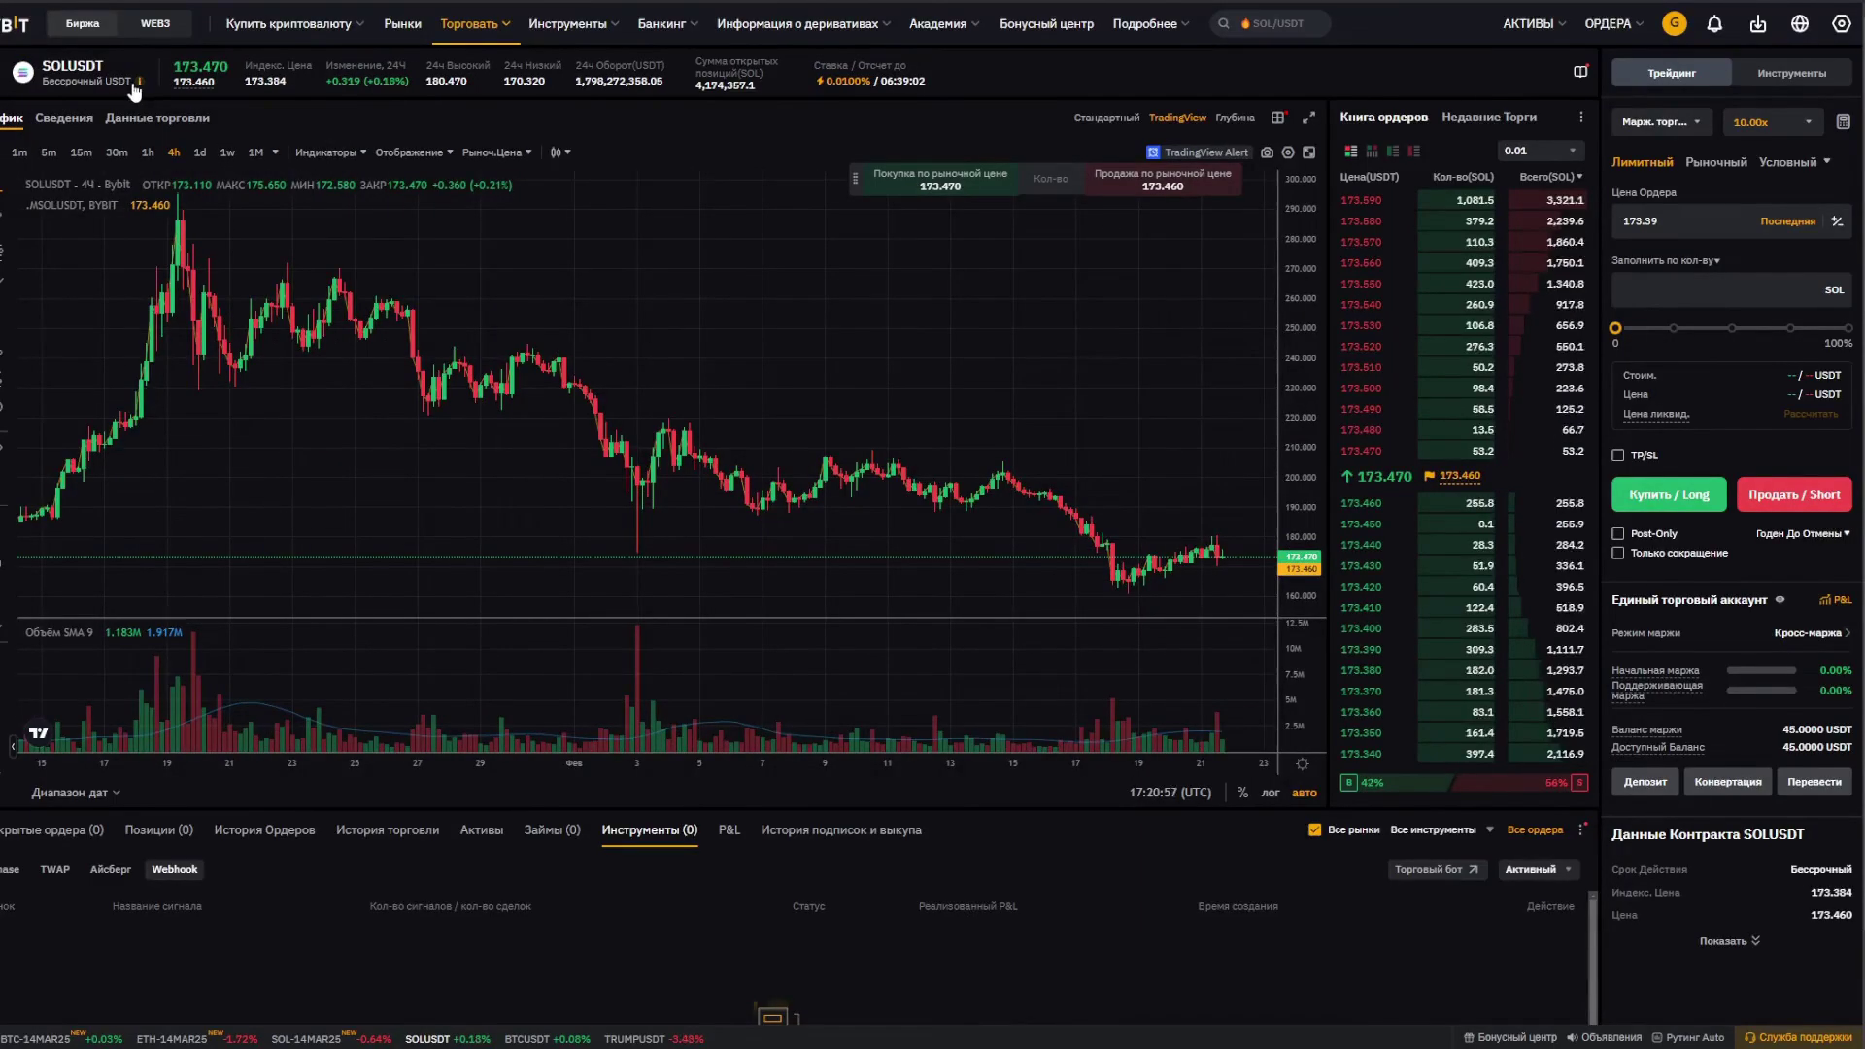
pyautogui.click(1809, 75)
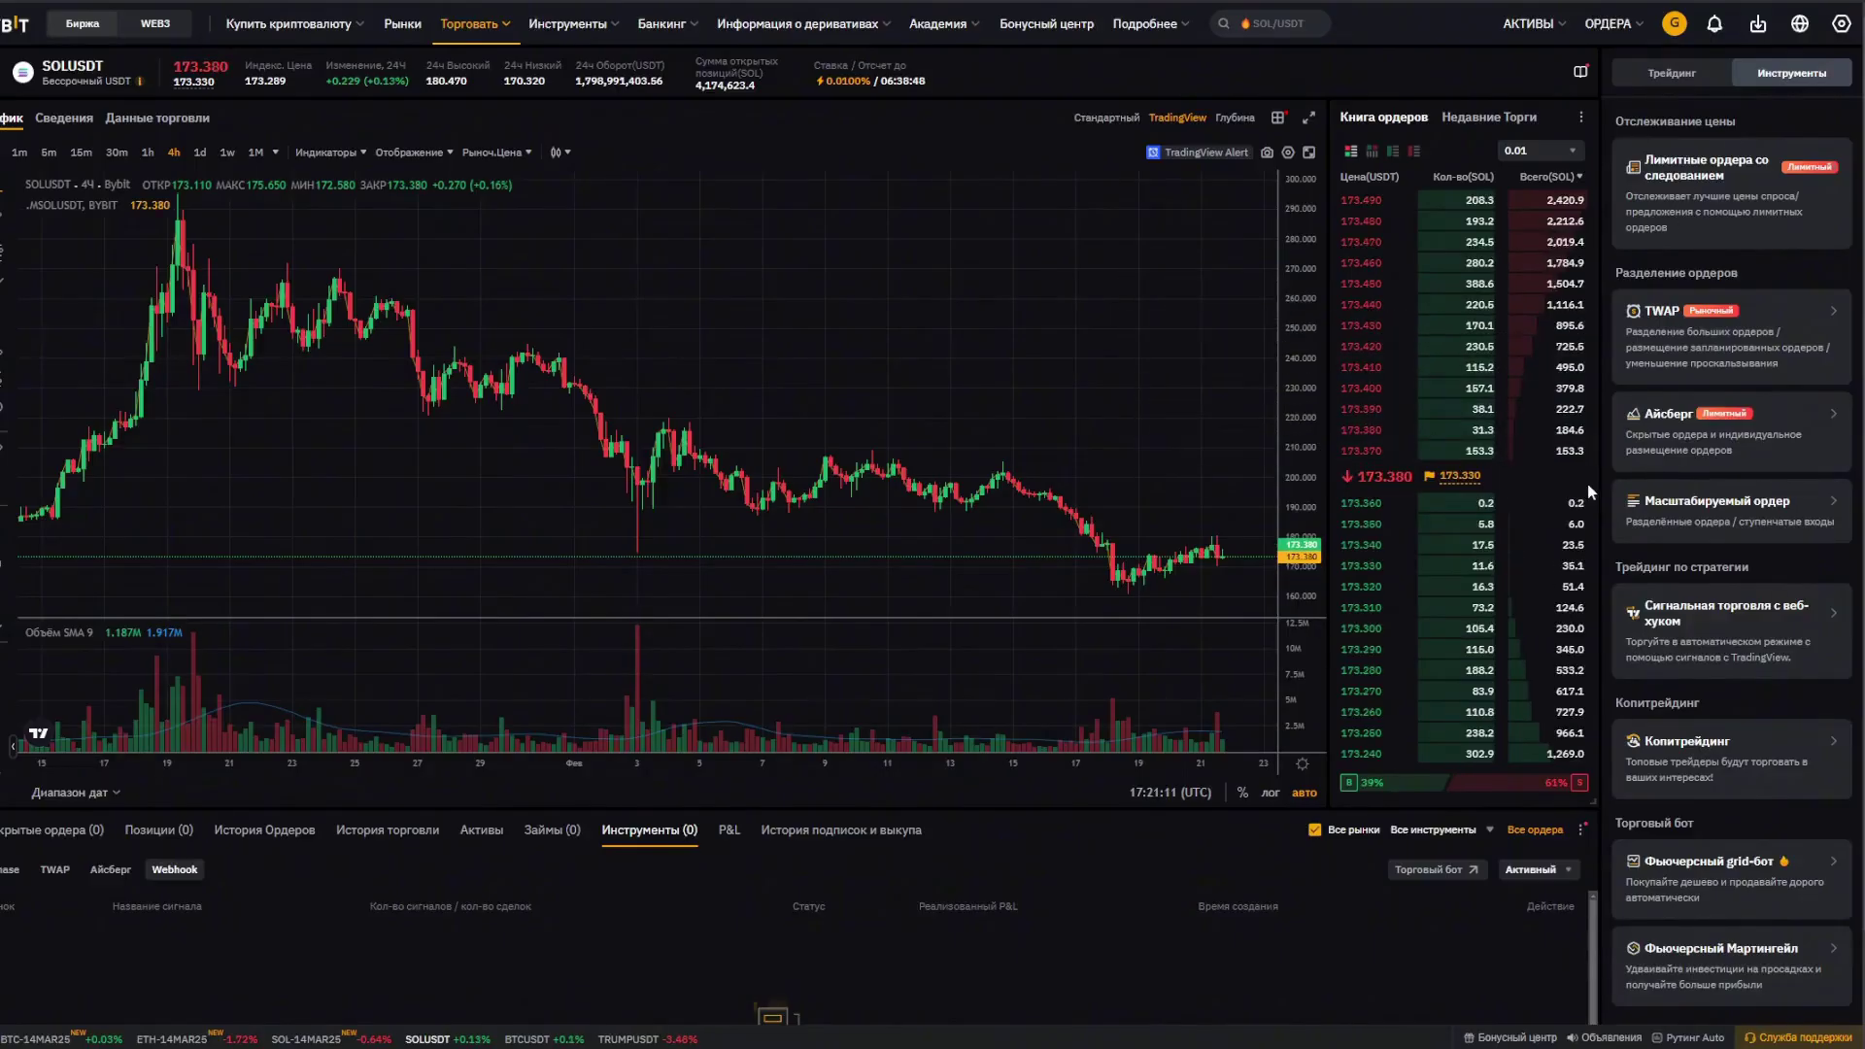
pyautogui.click(1751, 627)
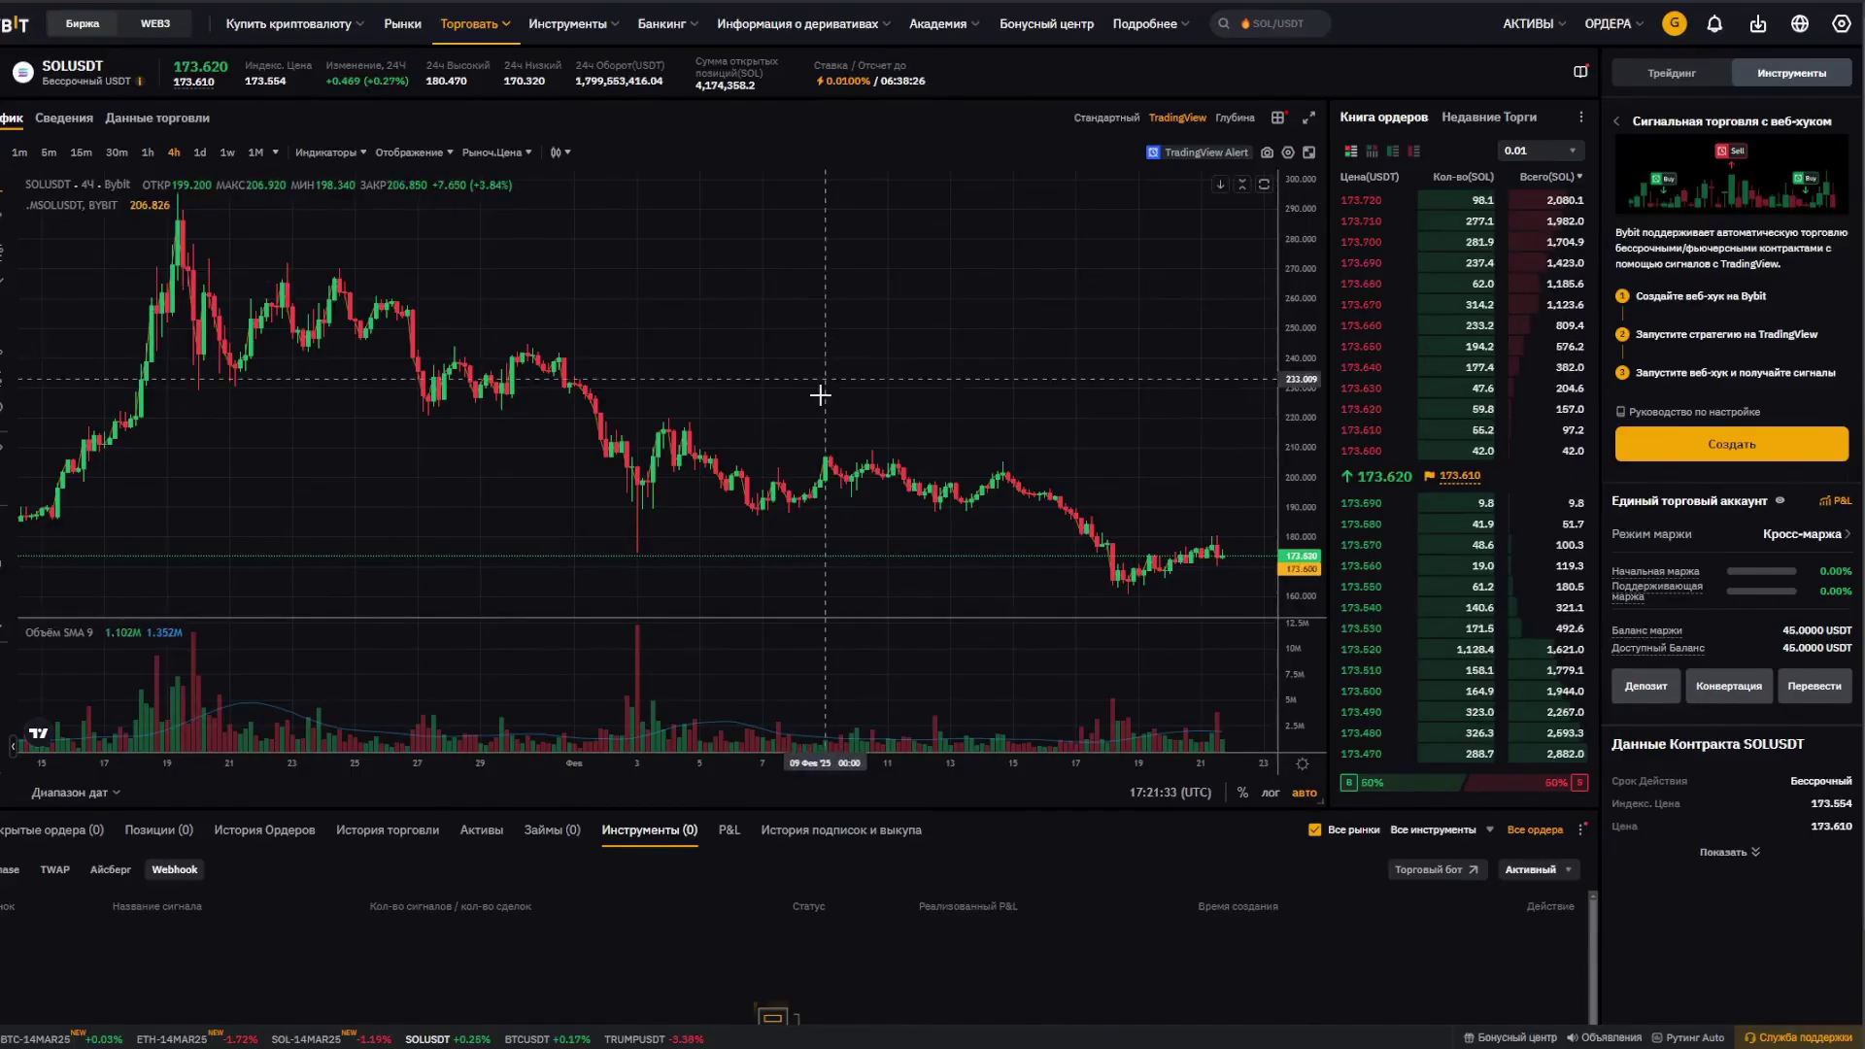
# Step: Create a new one-way-mode SOLUSDT webhook signal named 'TestSol'
pyautogui.click(1735, 445)
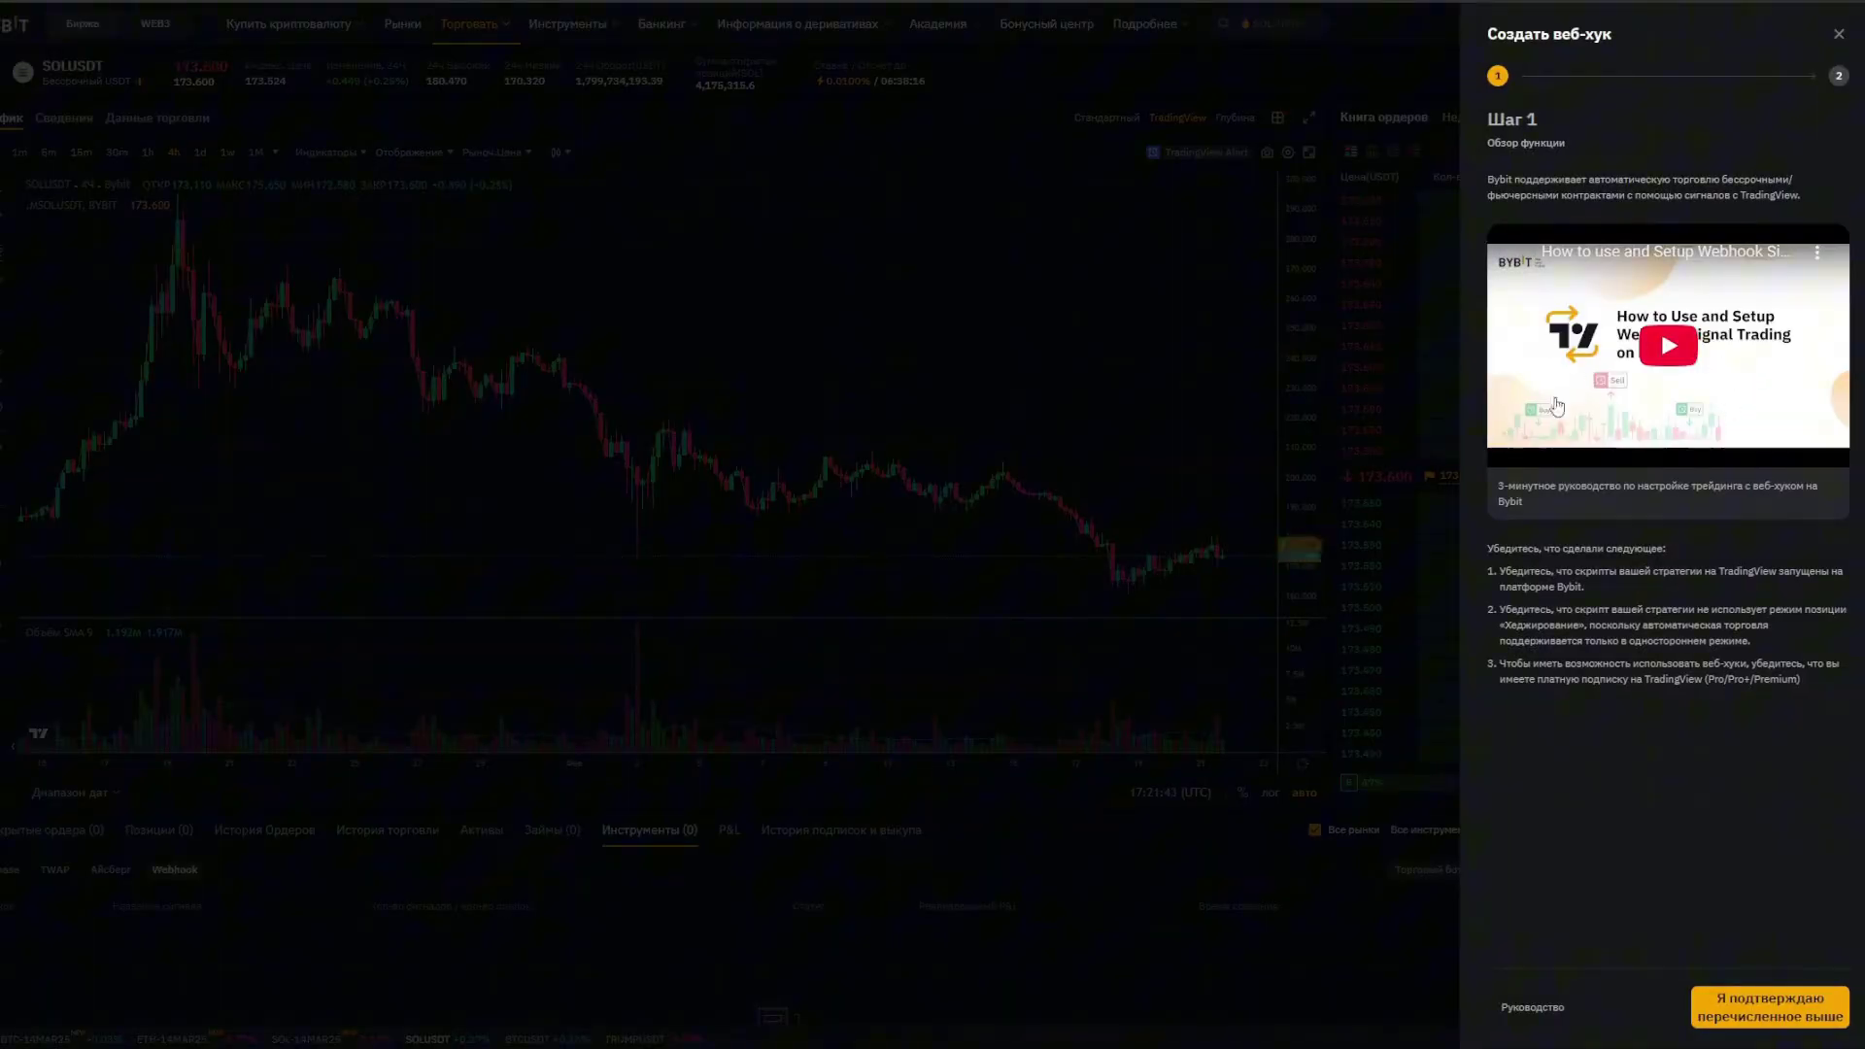
pyautogui.click(1783, 1017)
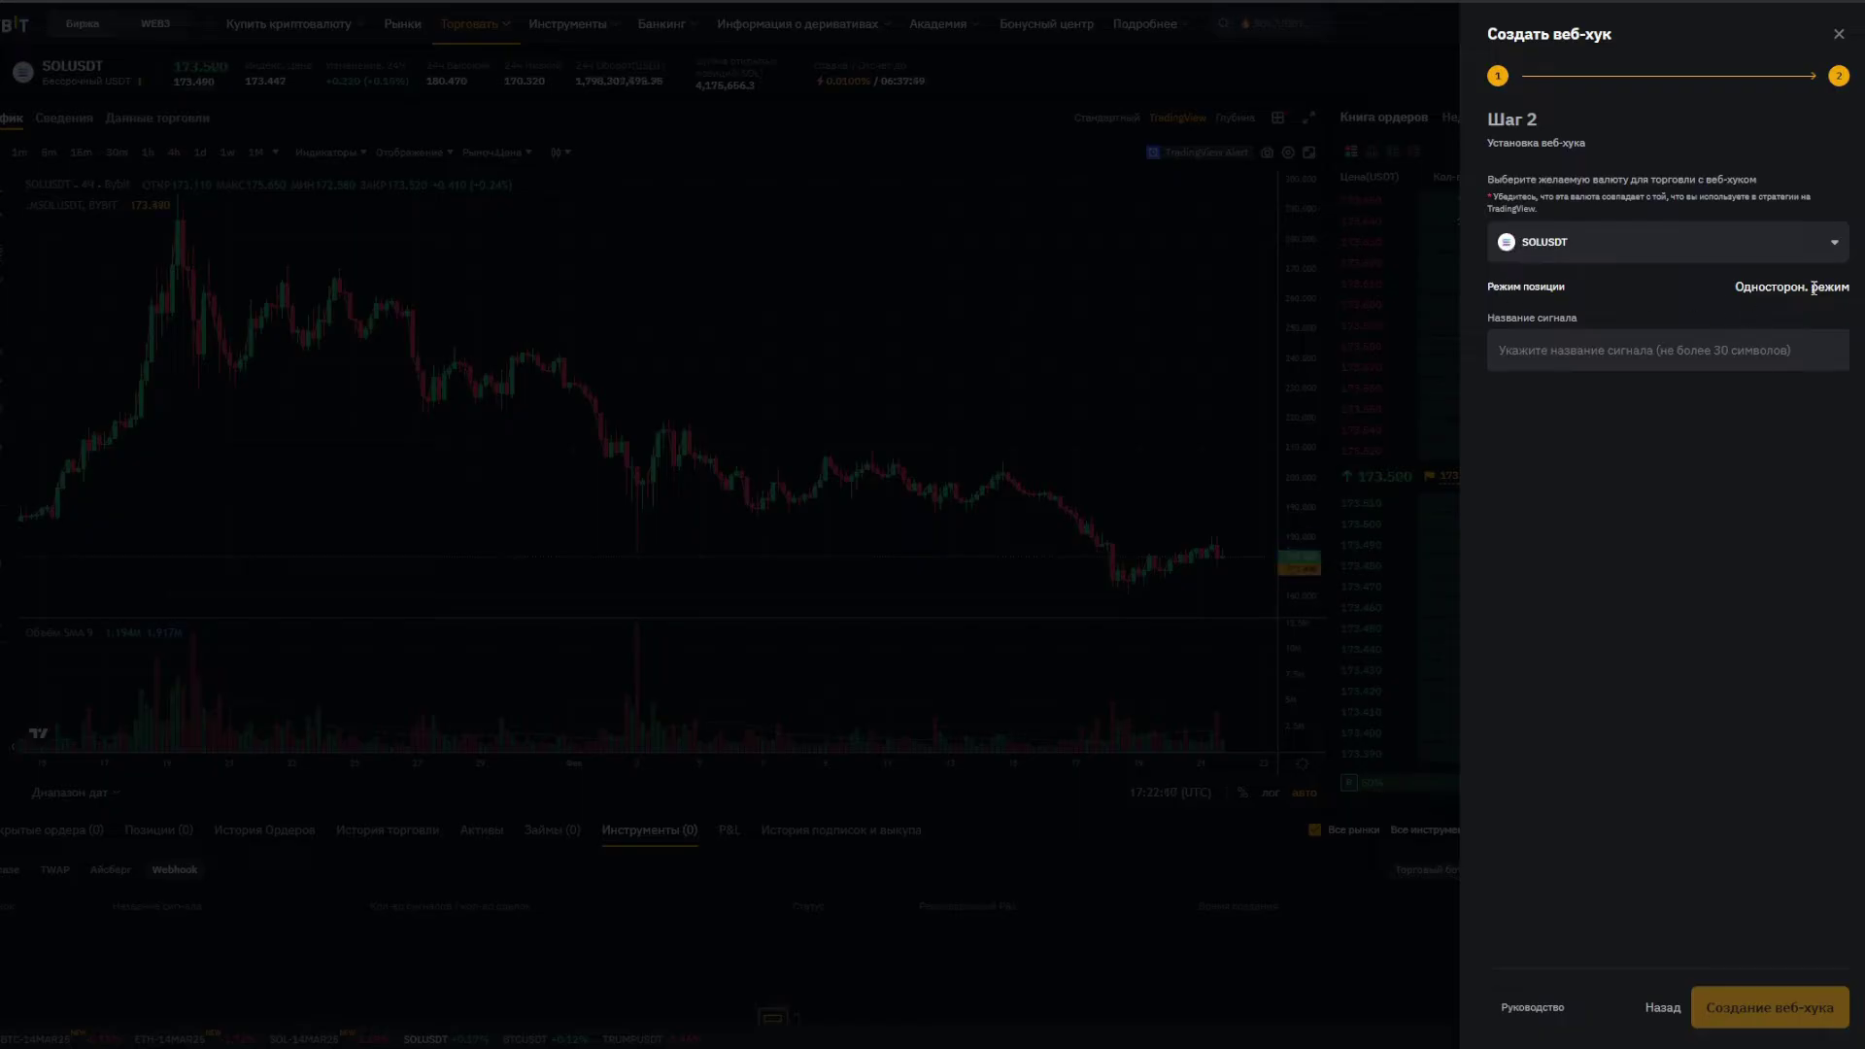
pyautogui.moveTo(1717, 289); pyautogui.dragTo(1846, 285)
pyautogui.click(1731, 294)
pyautogui.moveTo(1729, 288); pyautogui.dragTo(1817, 294)
pyautogui.click(1711, 291)
pyautogui.click(1698, 345)
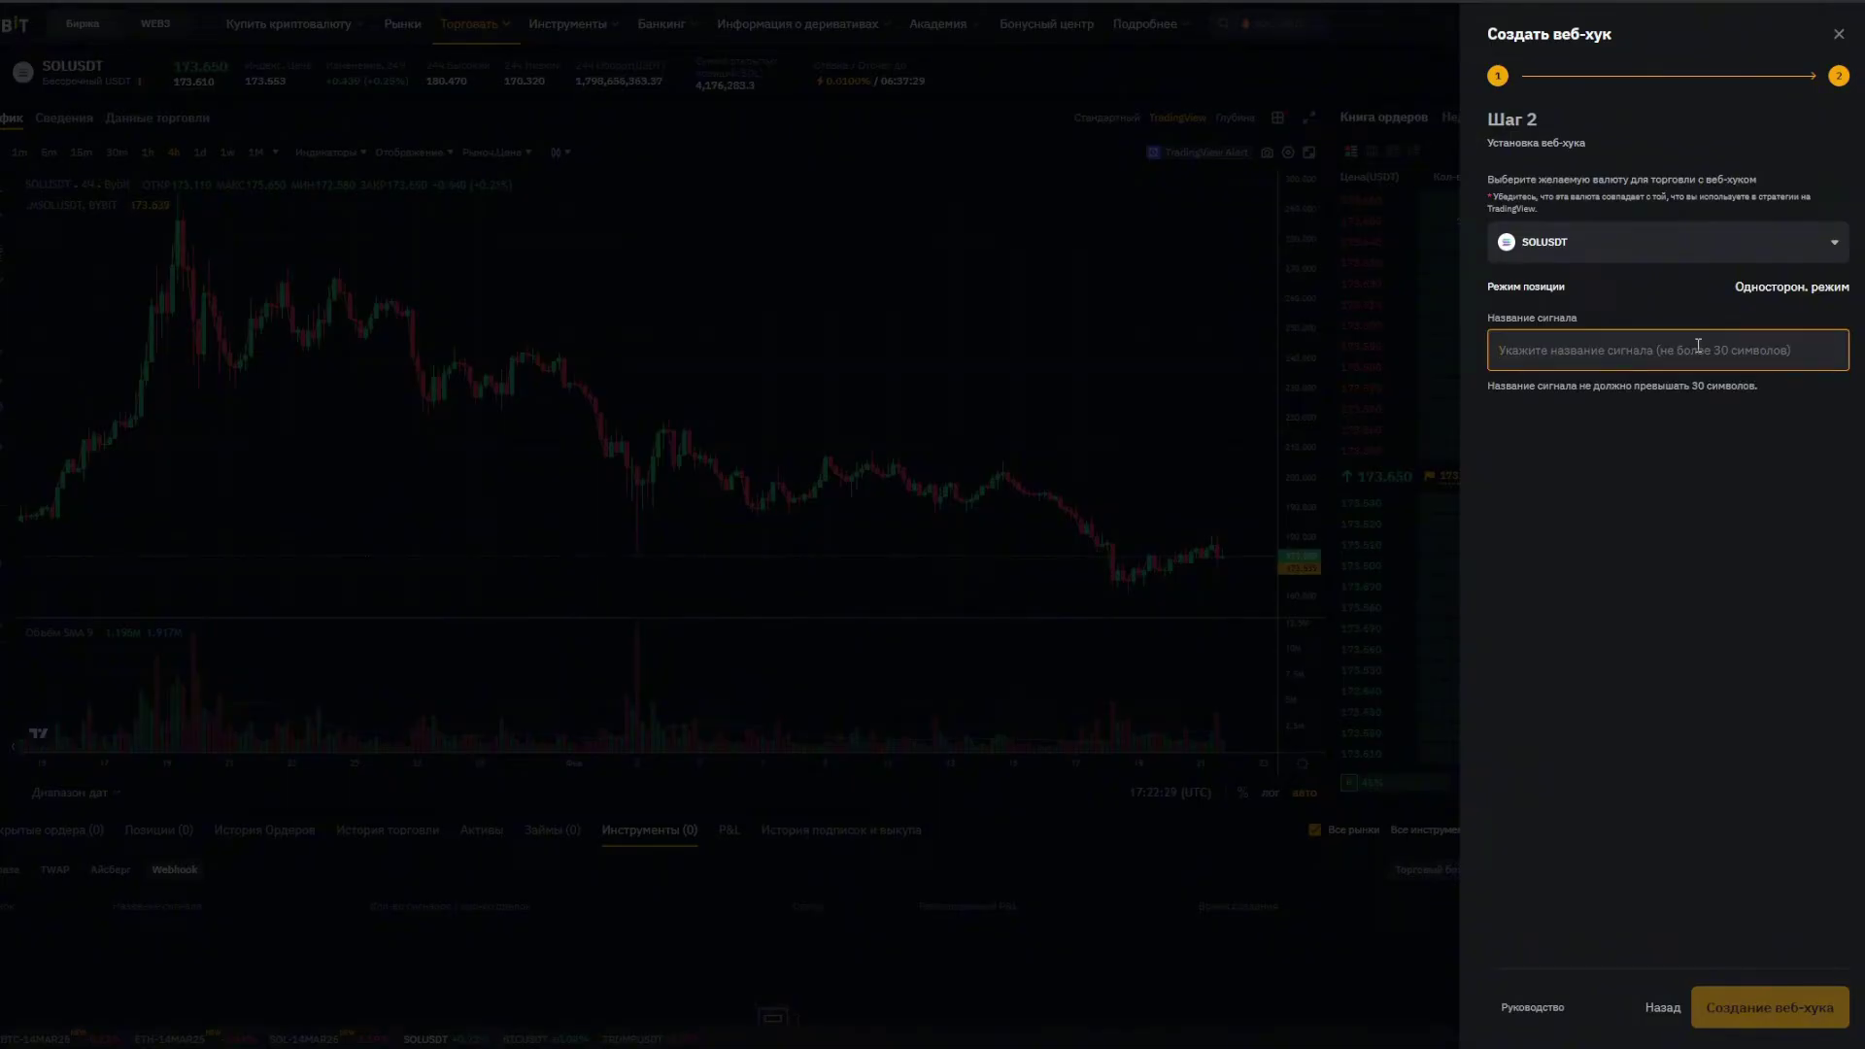
pyautogui.write('TestSol')
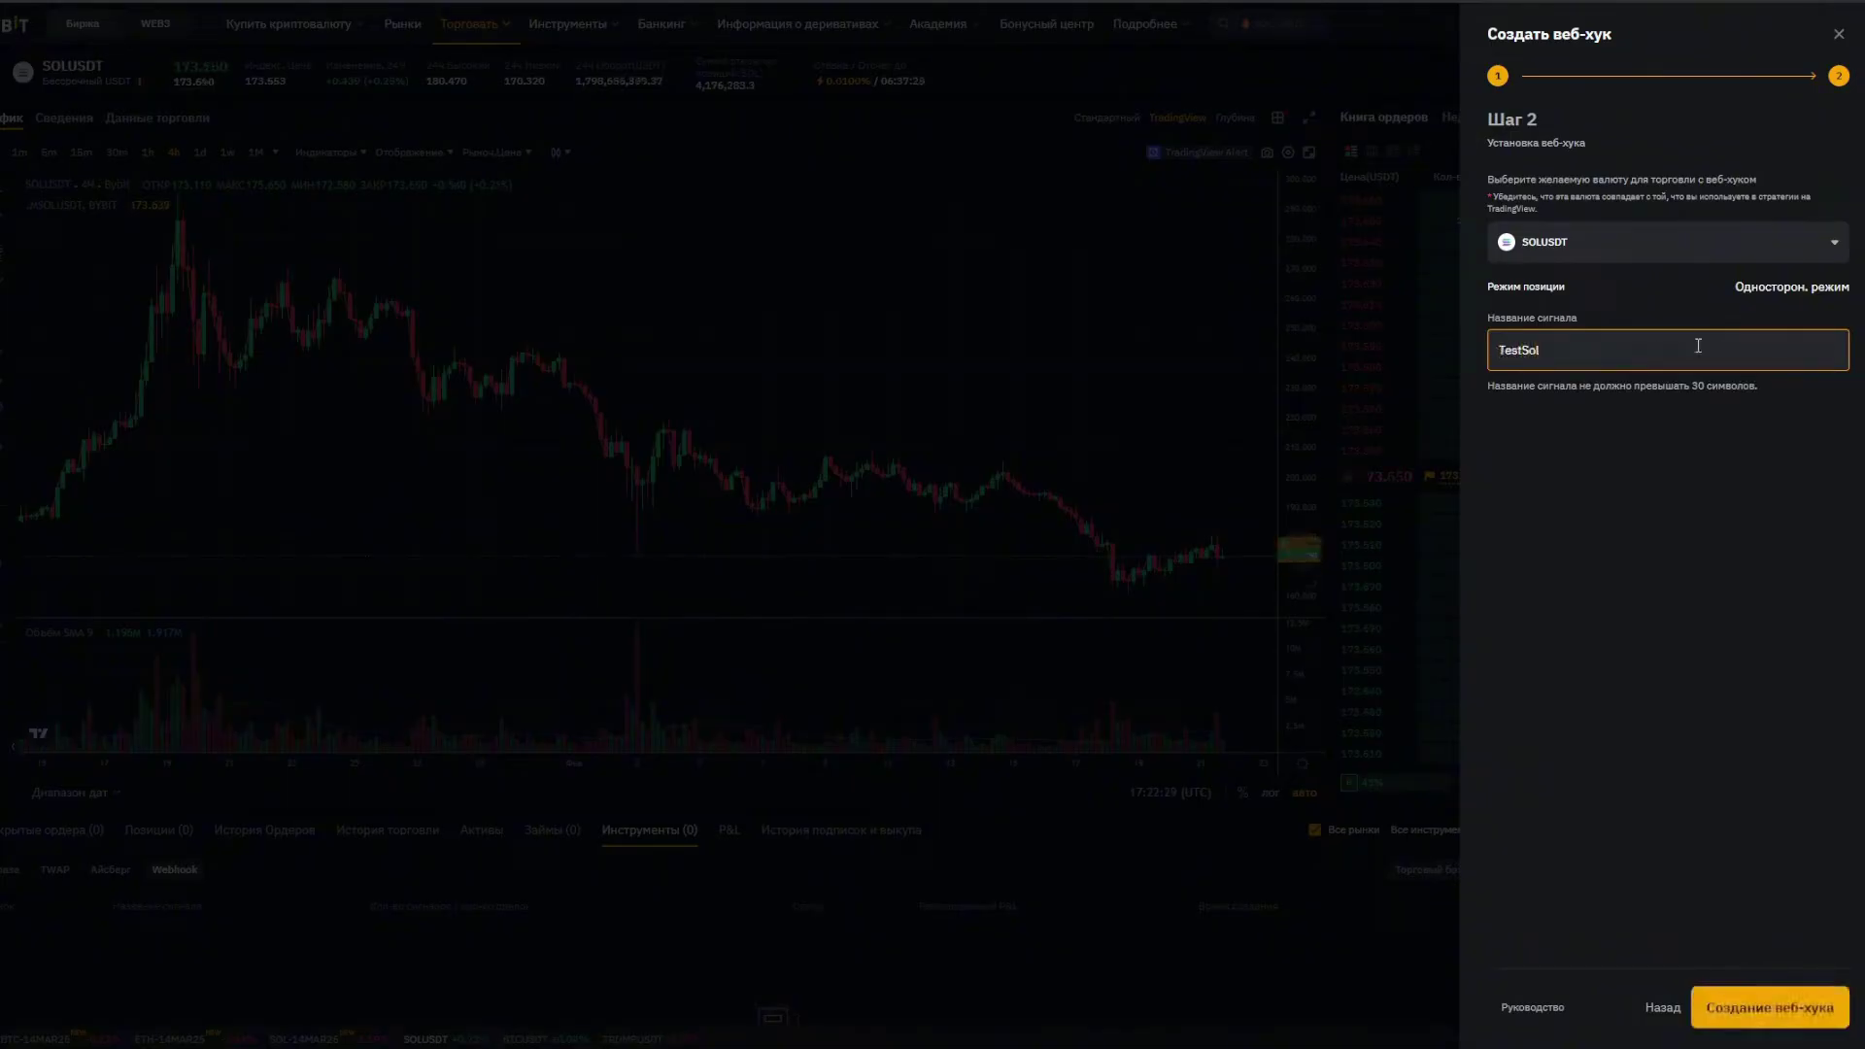
pyautogui.click(1790, 1024)
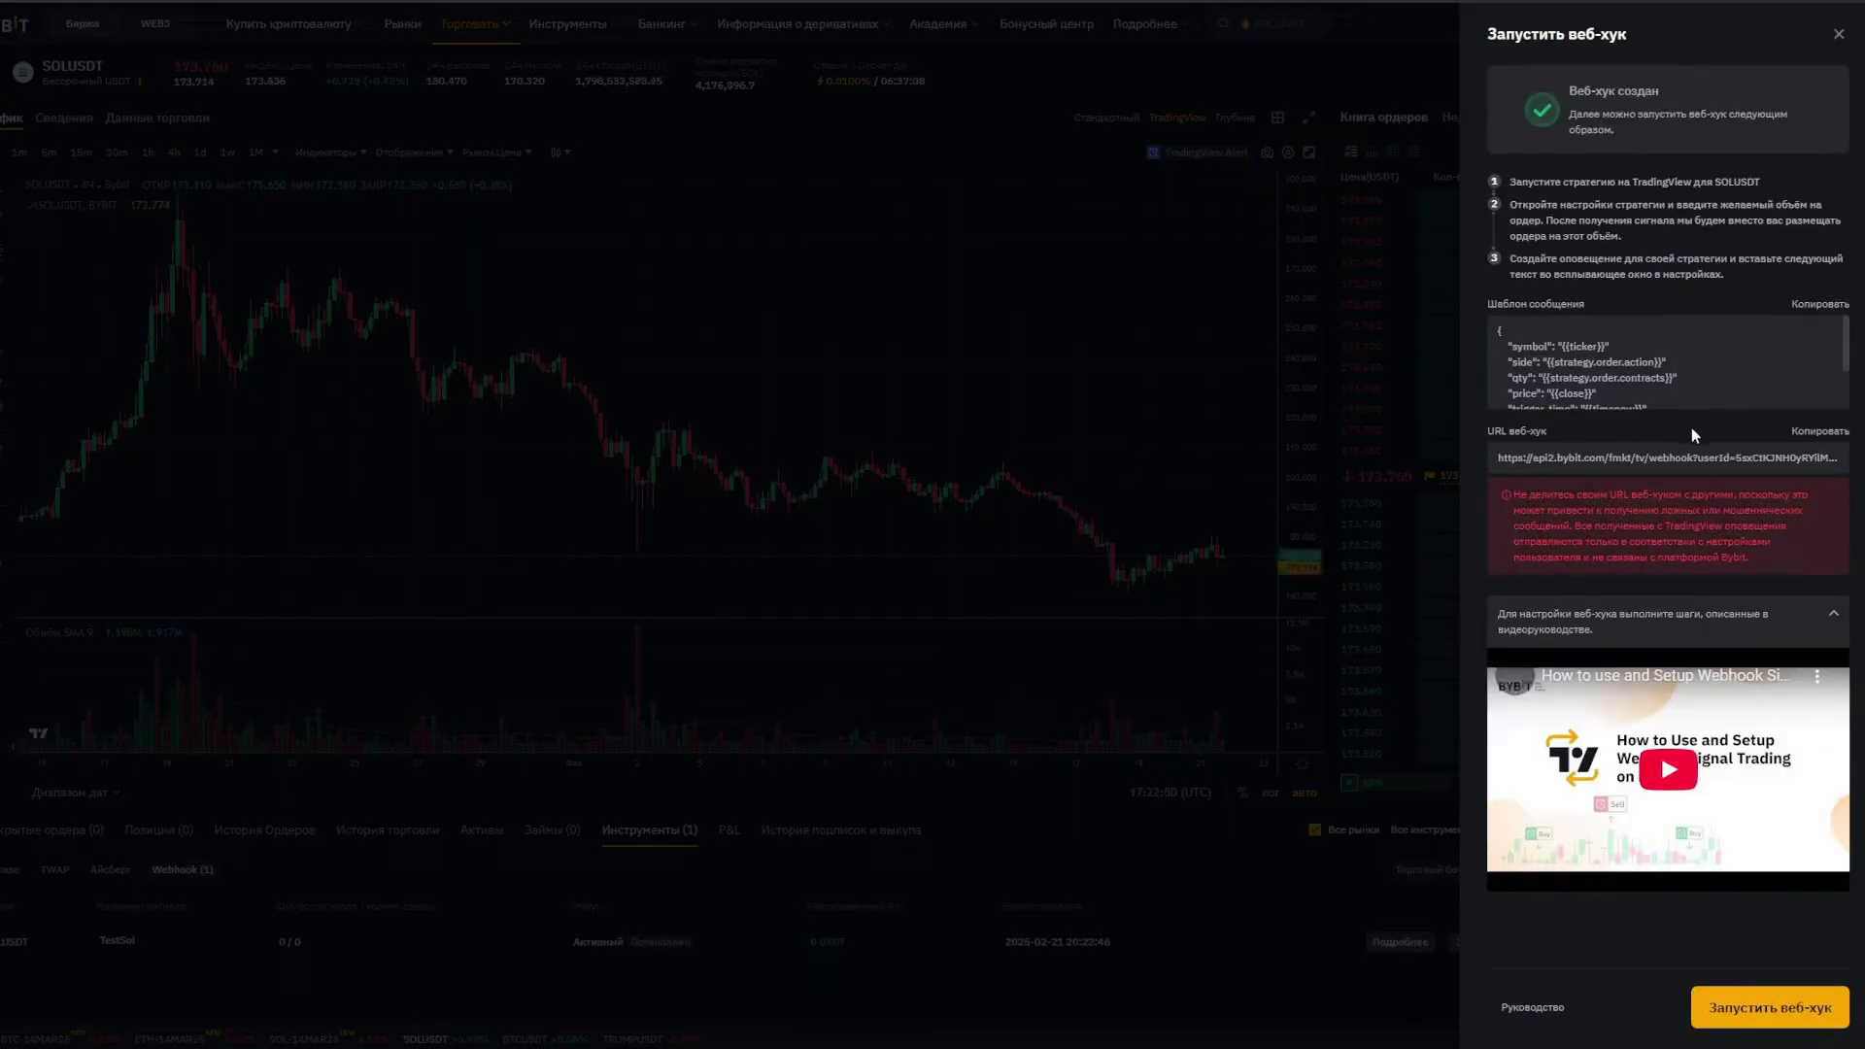
pyautogui.moveTo(1514, 486); pyautogui.dragTo(1799, 556)
pyautogui.click(1800, 560)
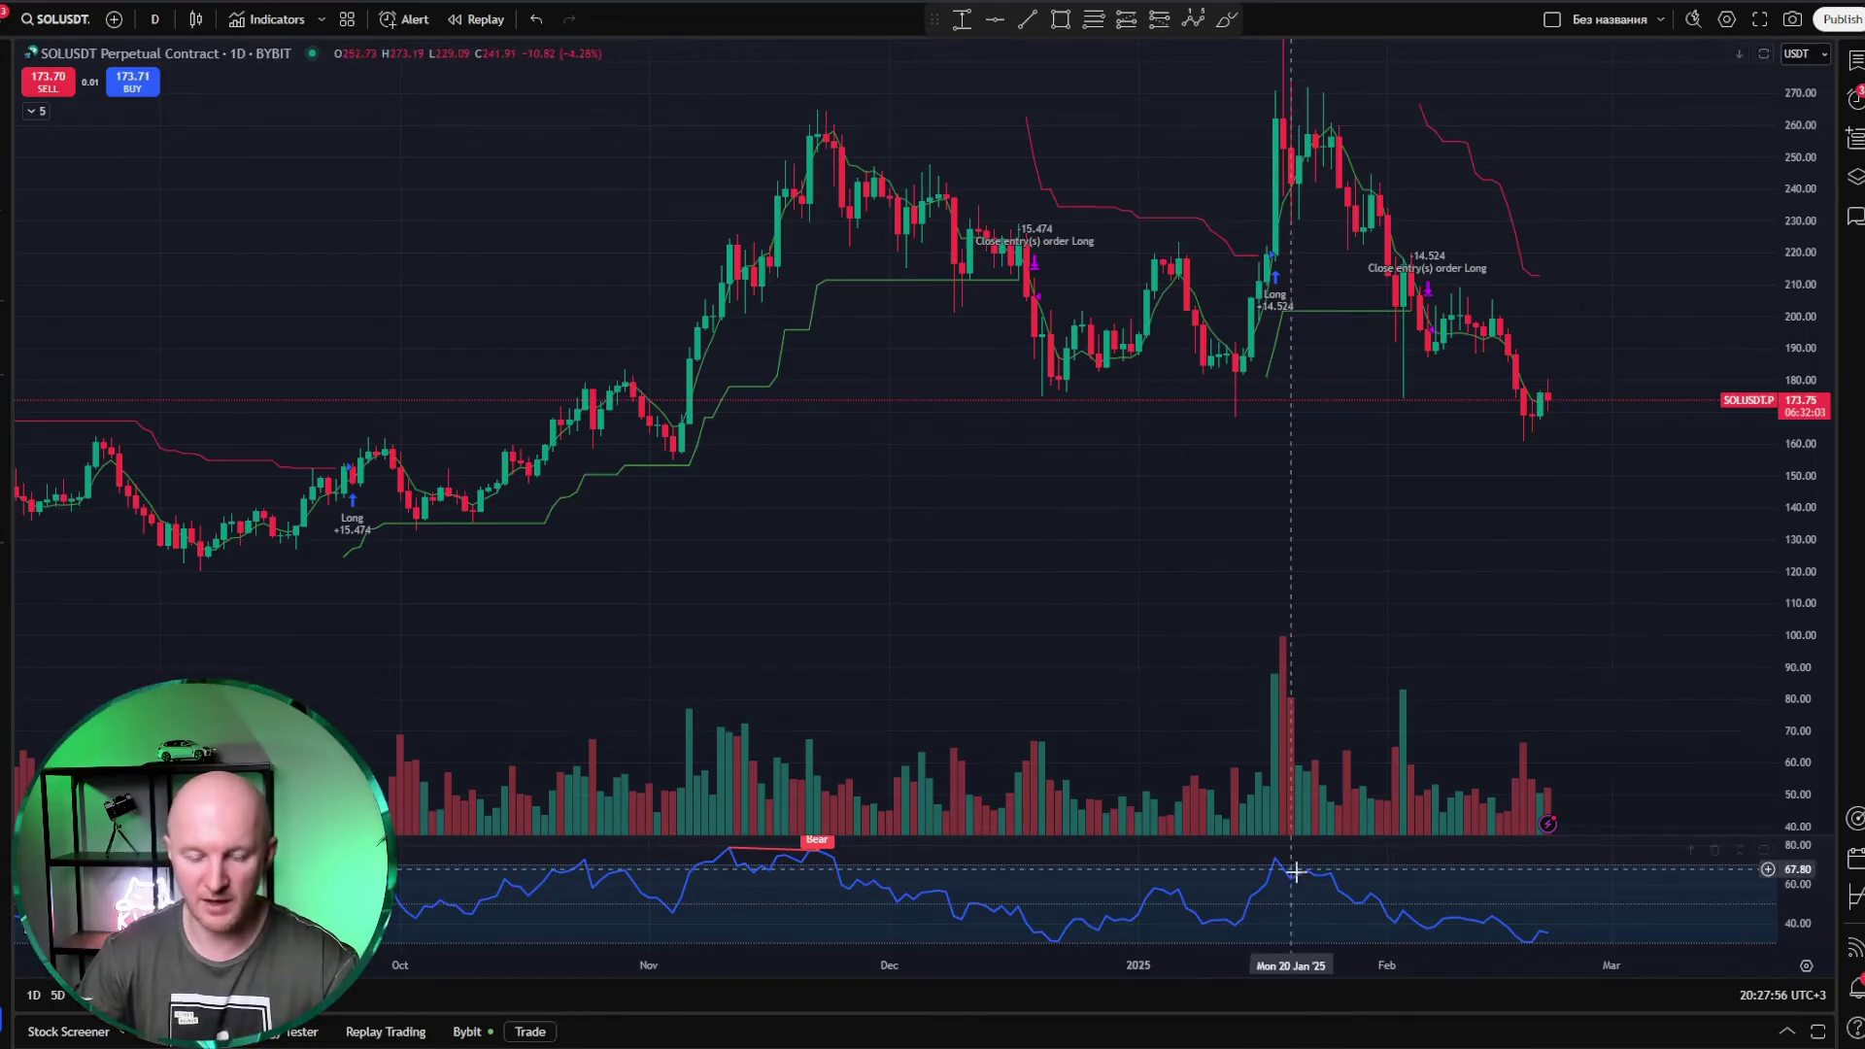
# Step: Set the strategy's initial capital to 45 and order size to 100% of equity, then confirm
pyautogui.click(1784, 1032)
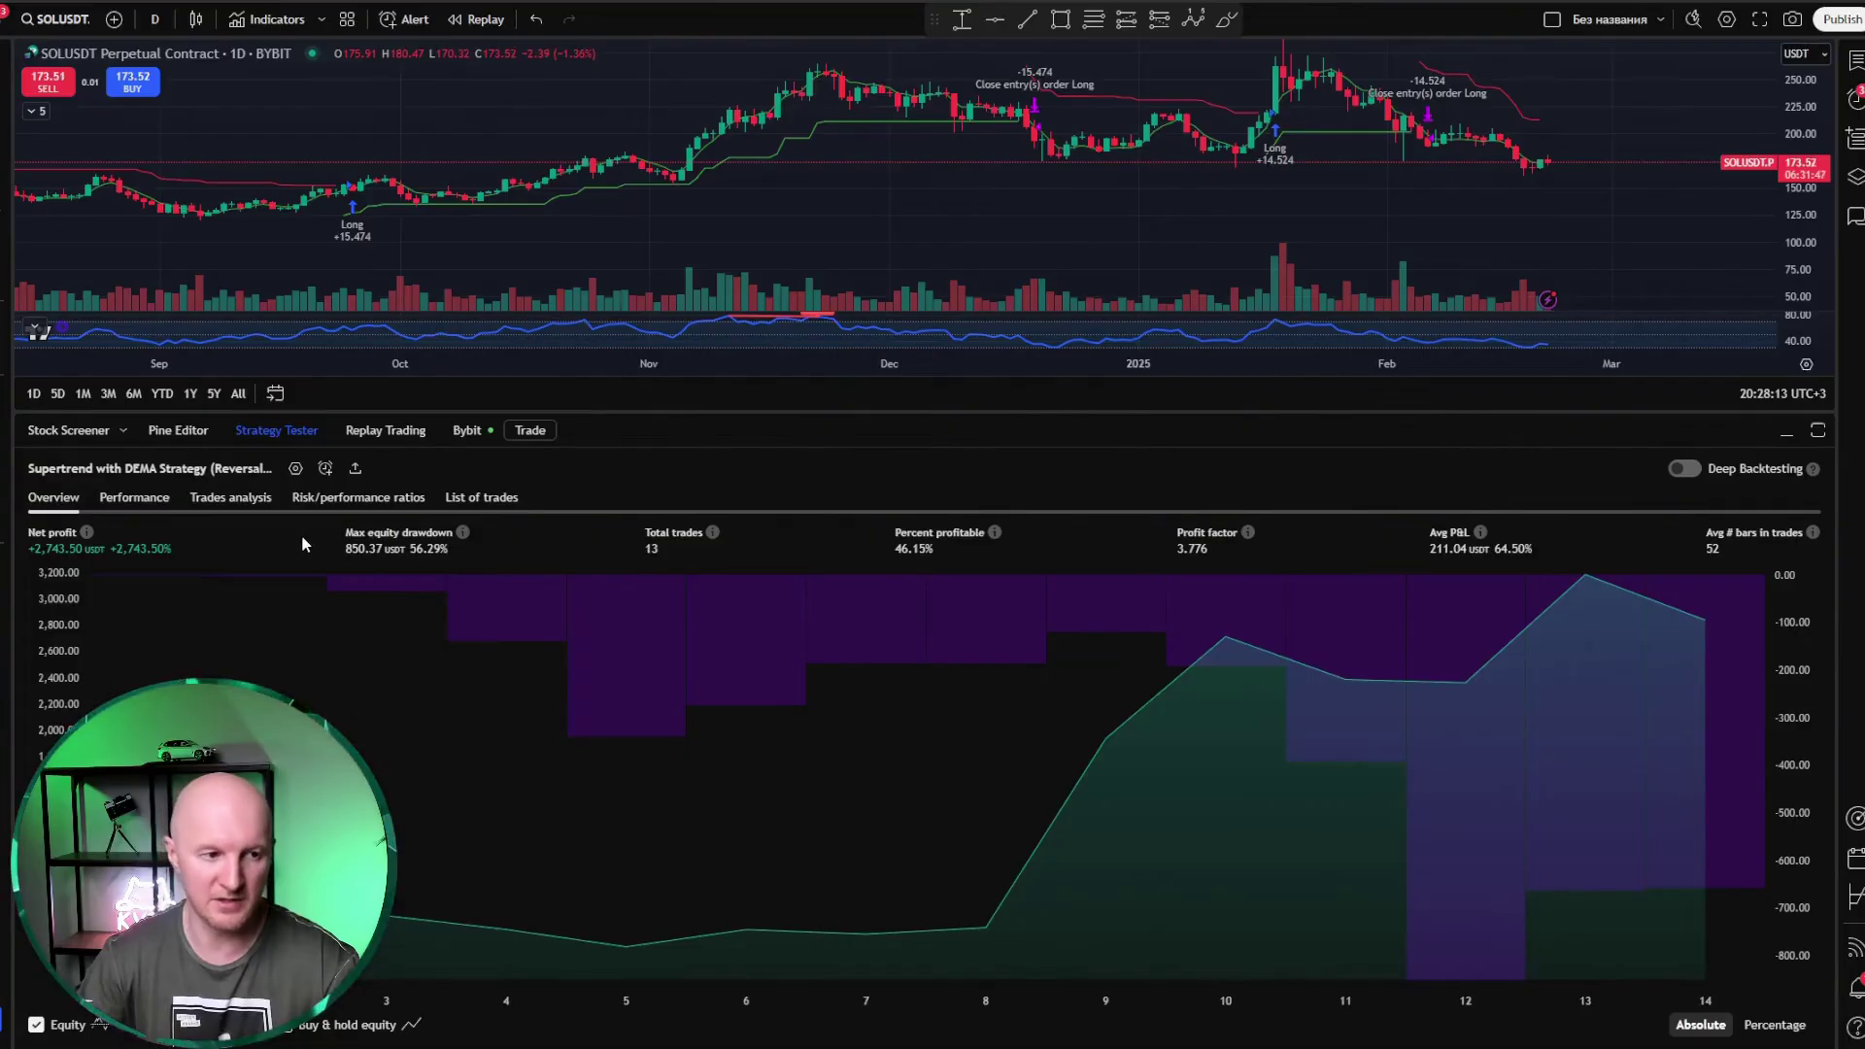
pyautogui.click(295, 468)
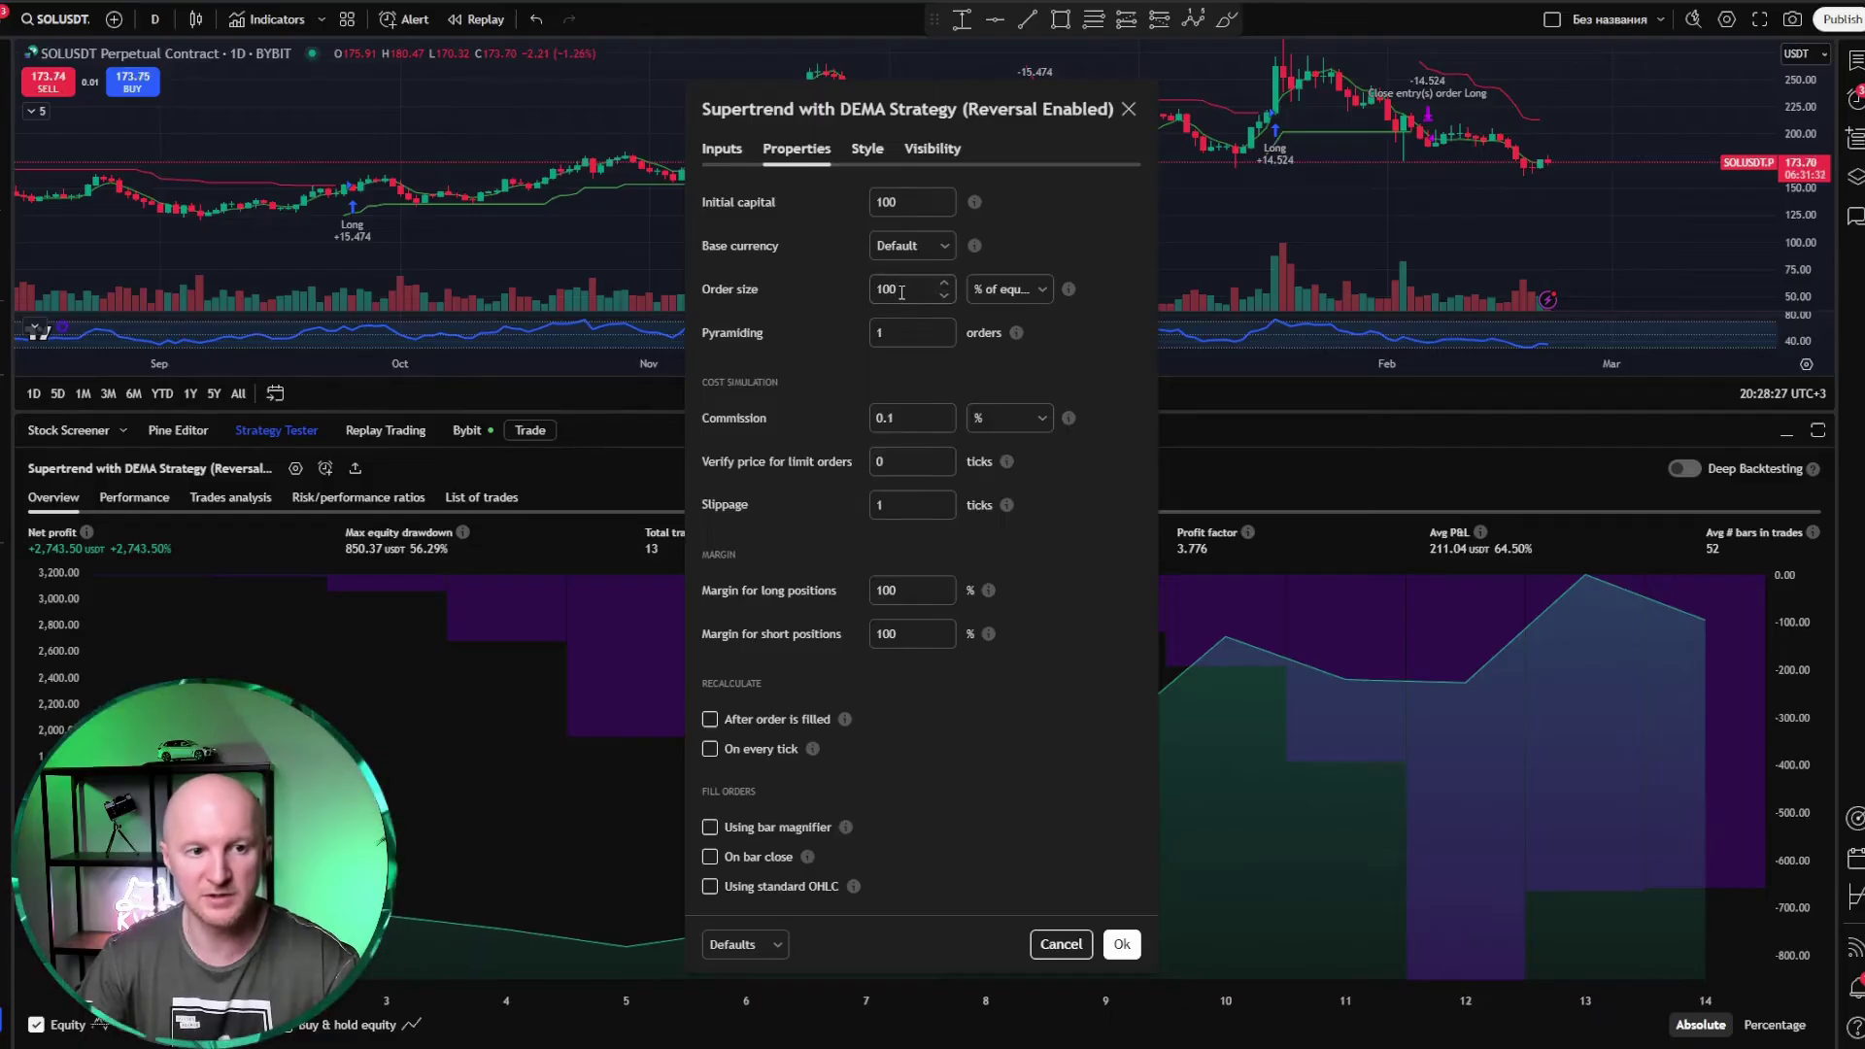
pyautogui.click(905, 204)
pyautogui.write('45')
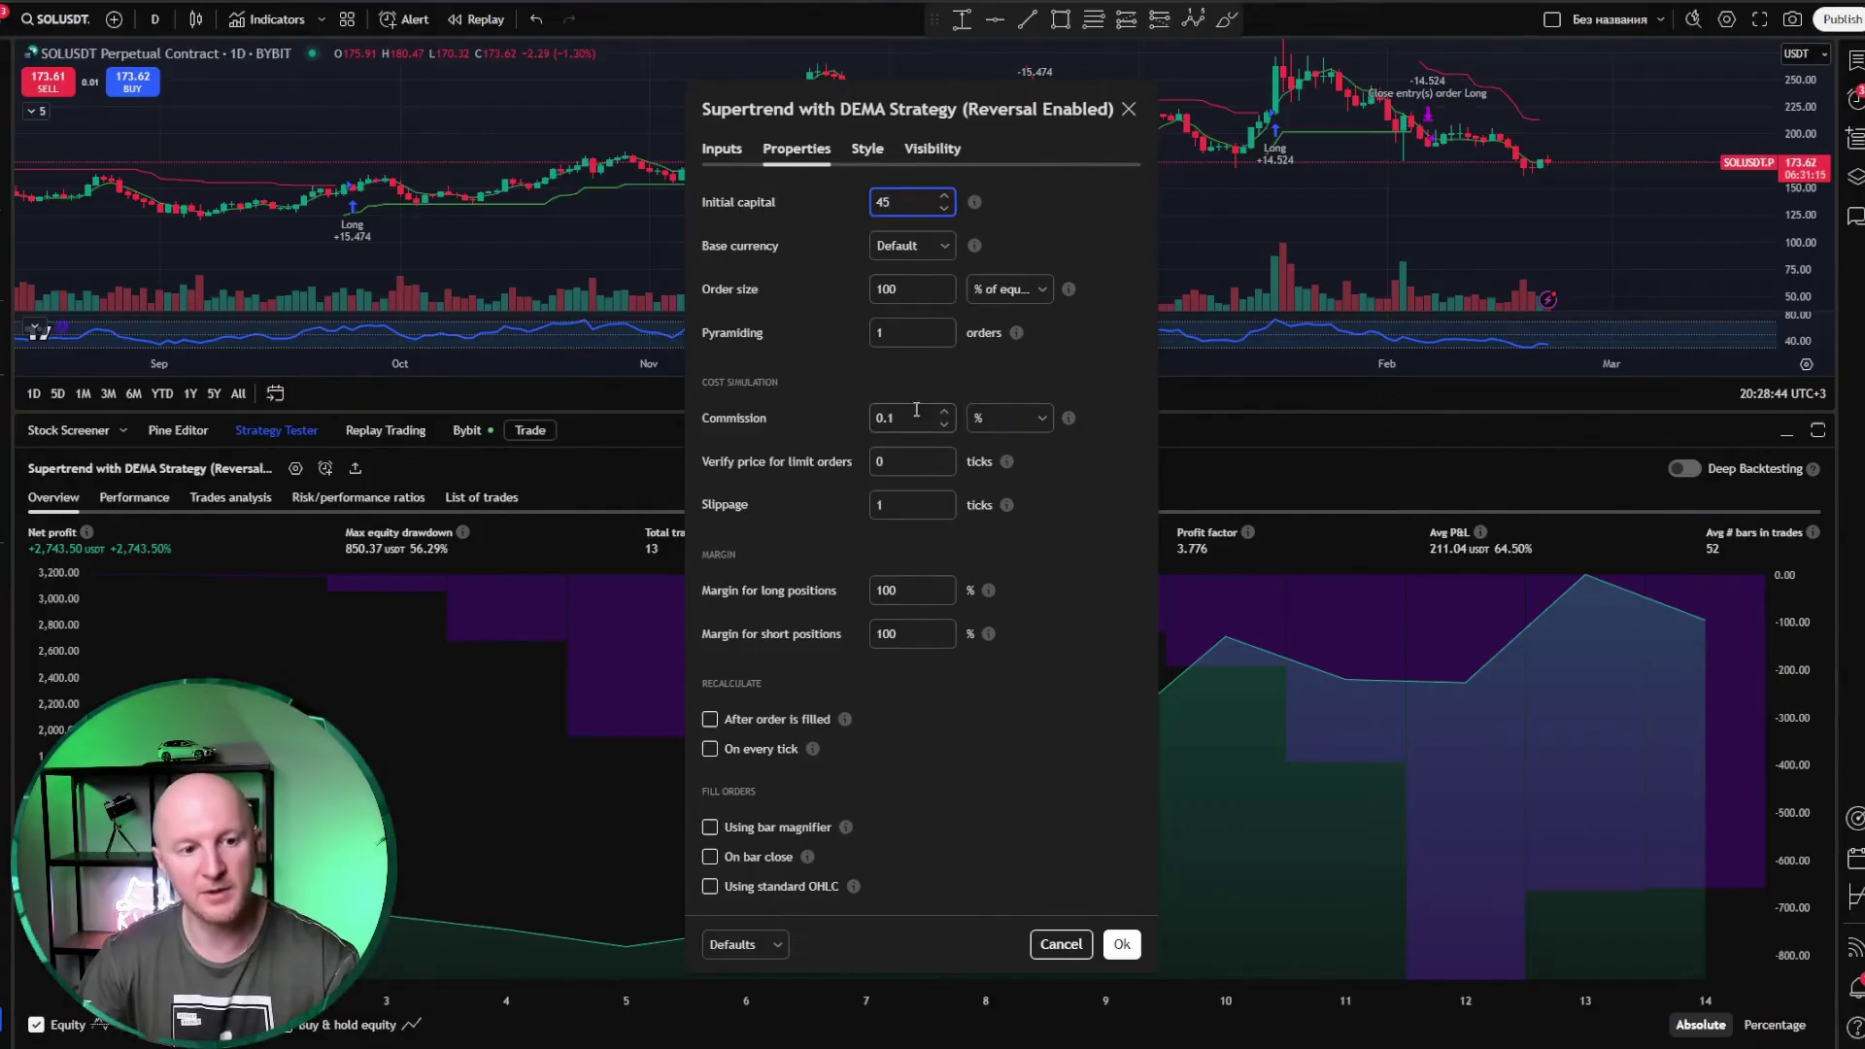
pyautogui.click(908, 289)
pyautogui.click(913, 202)
pyautogui.click(903, 292)
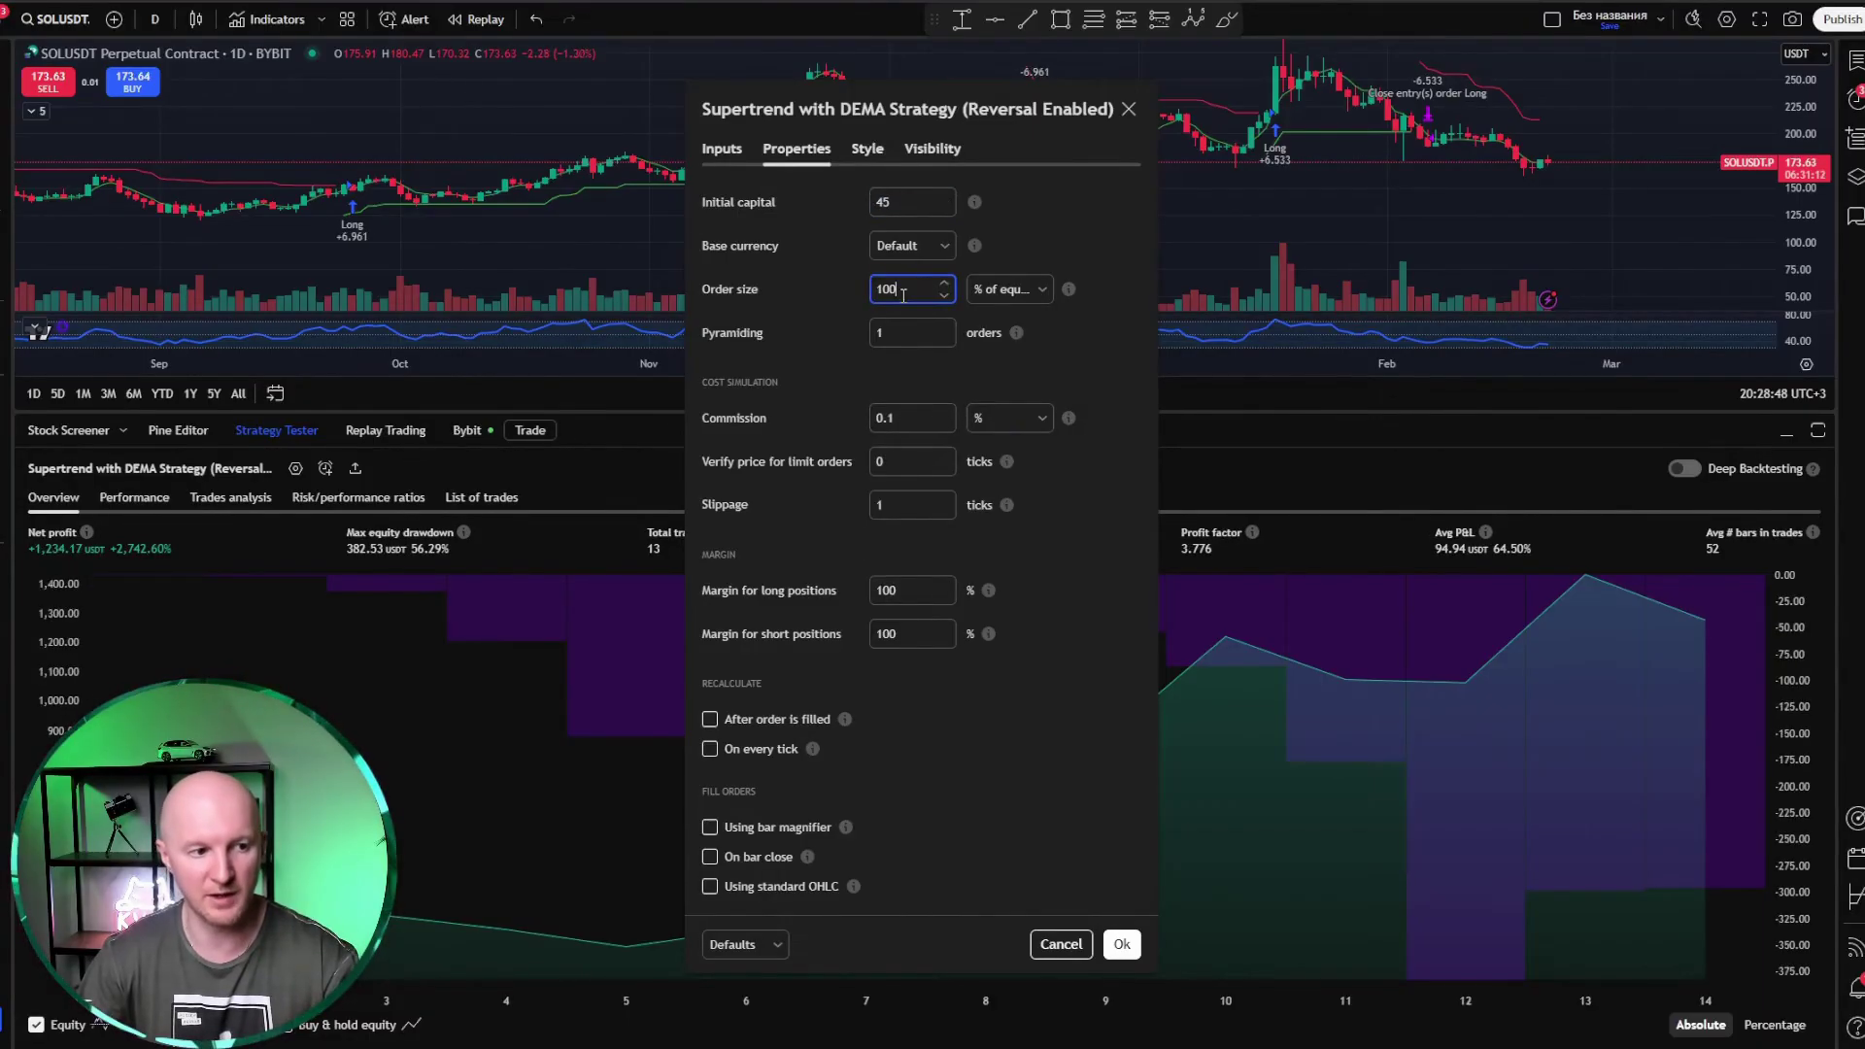
pyautogui.click(721, 148)
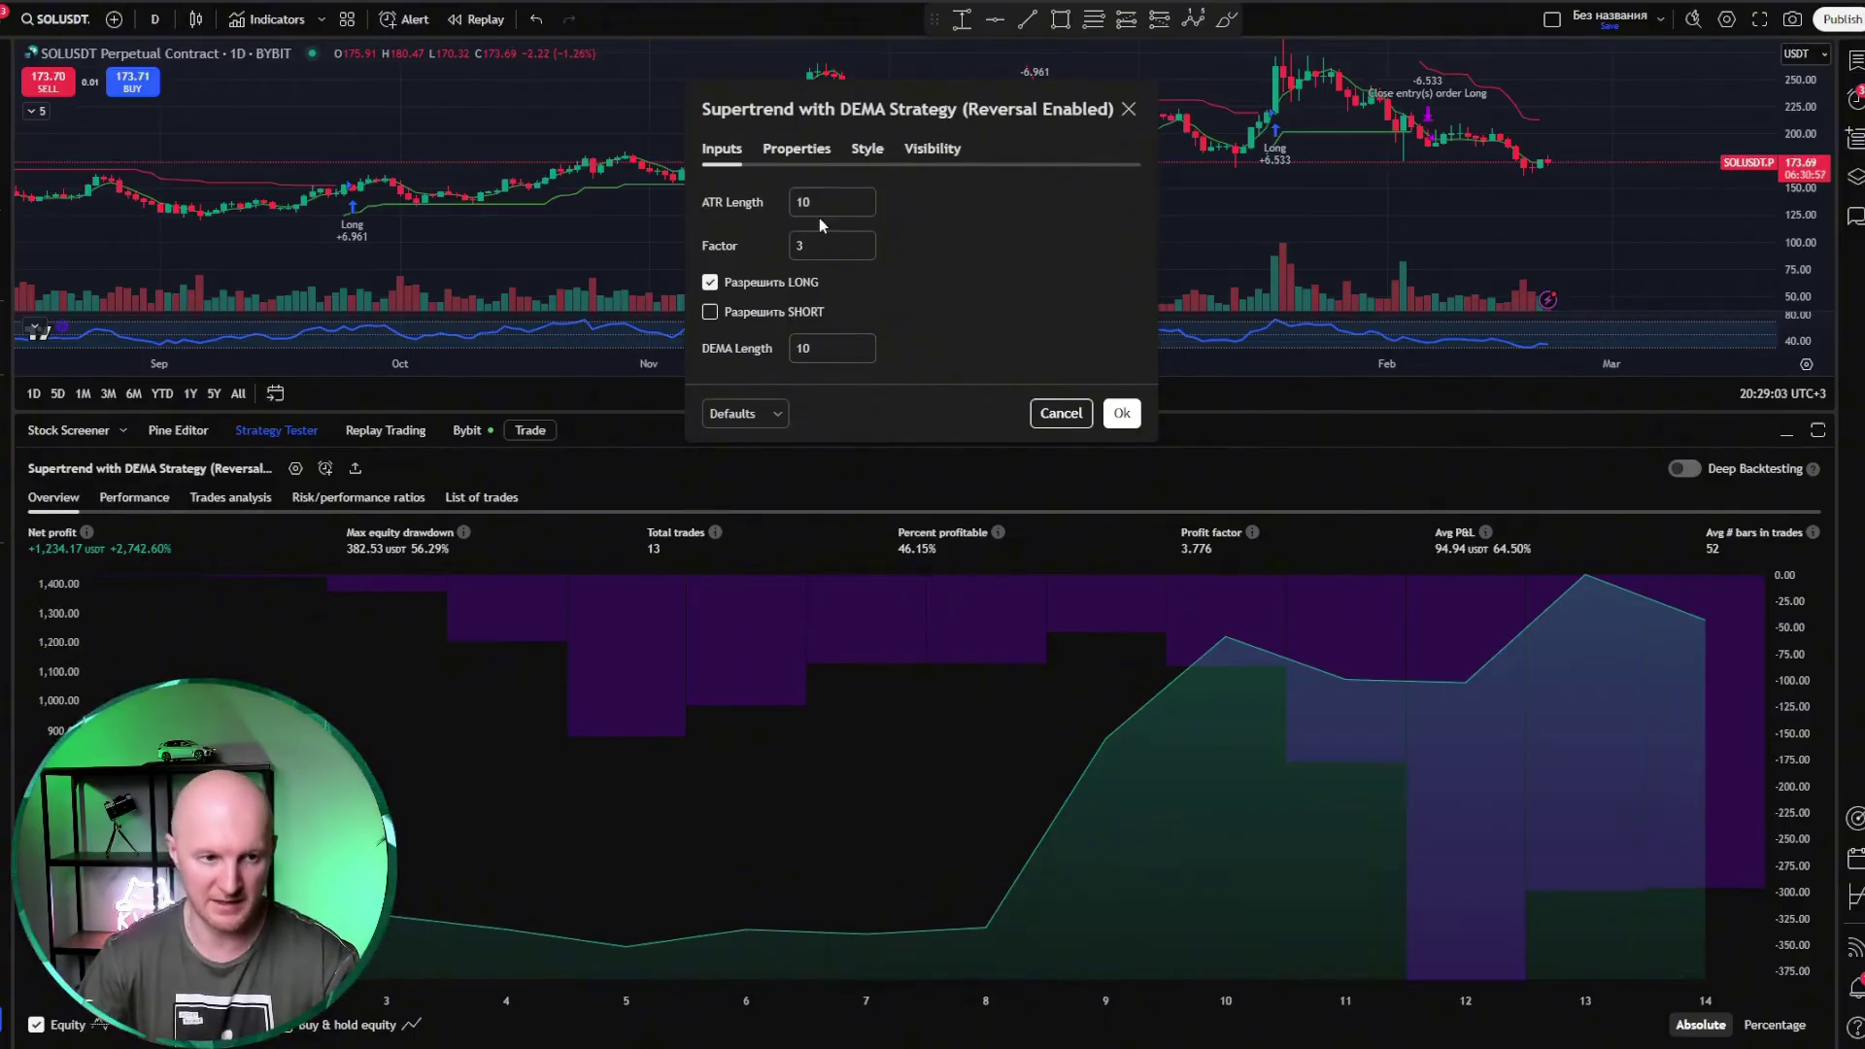
pyautogui.click(1123, 414)
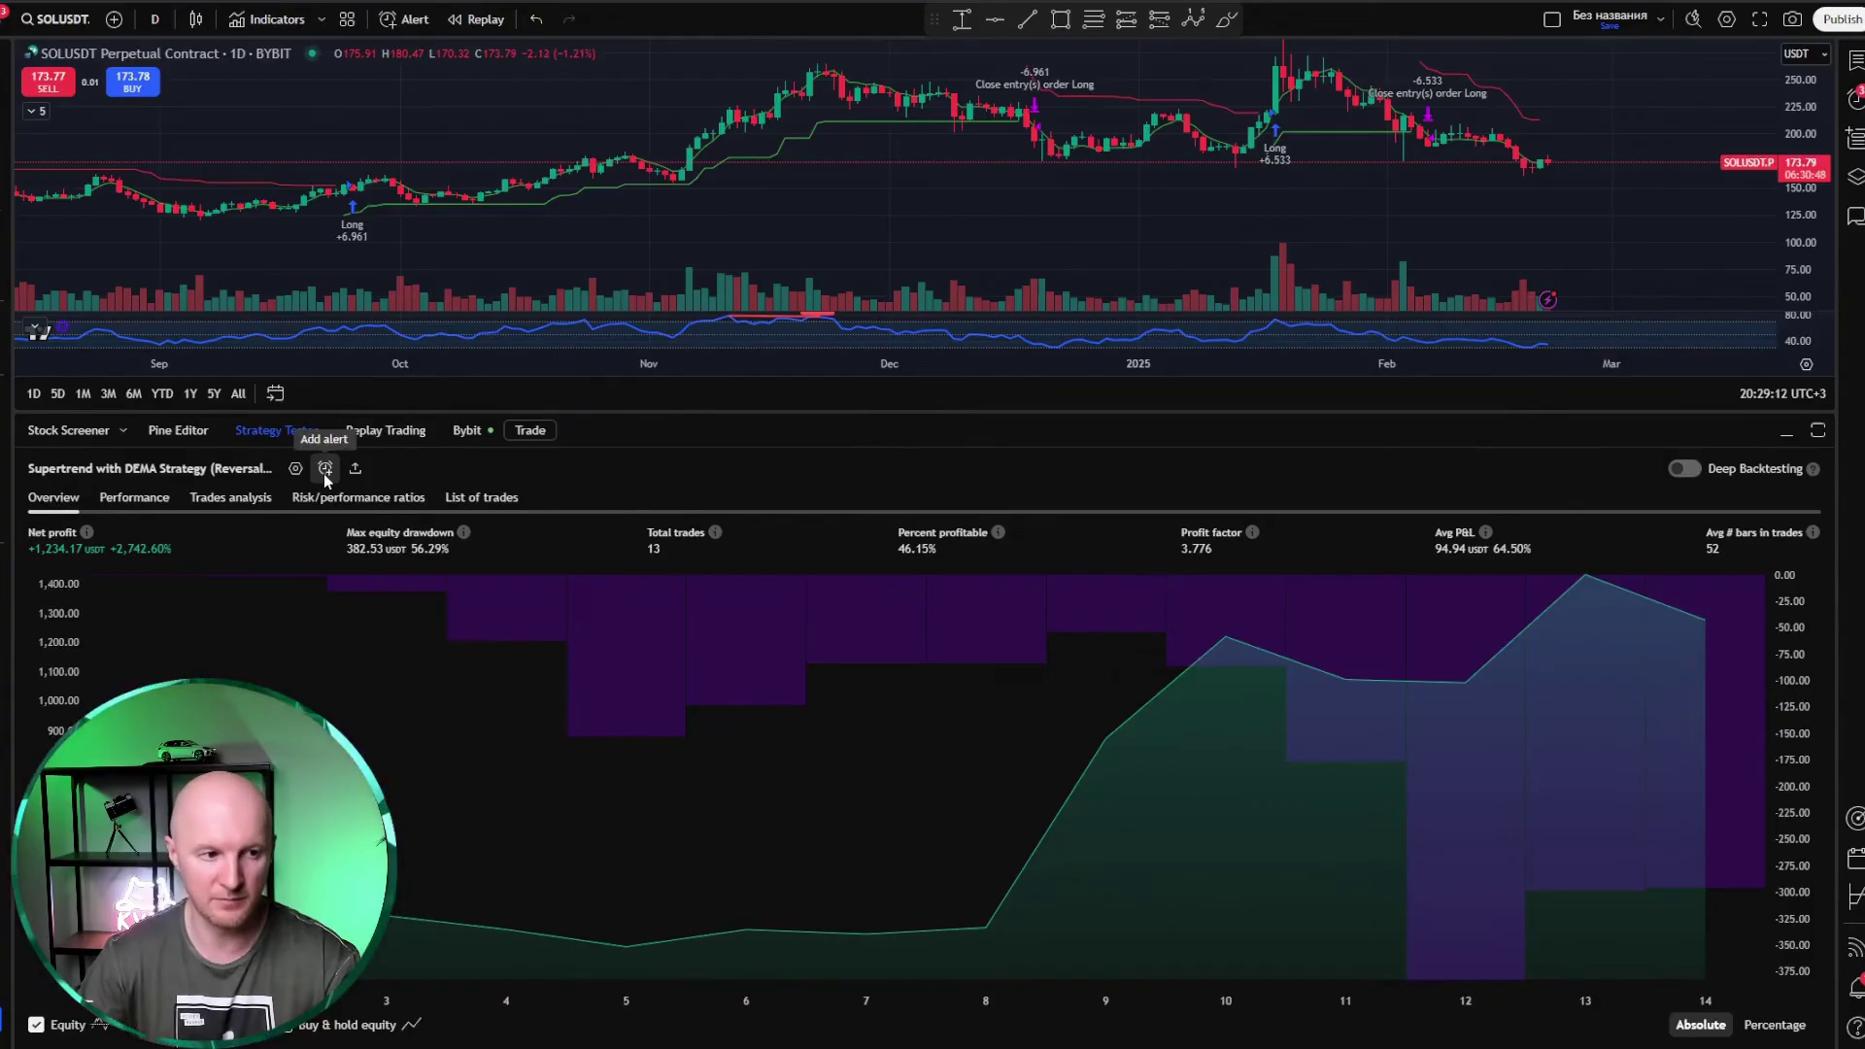
# Step: Start a new alert for the Supertrend DEMA strategy from the Strategy Tester
pyautogui.click(325, 469)
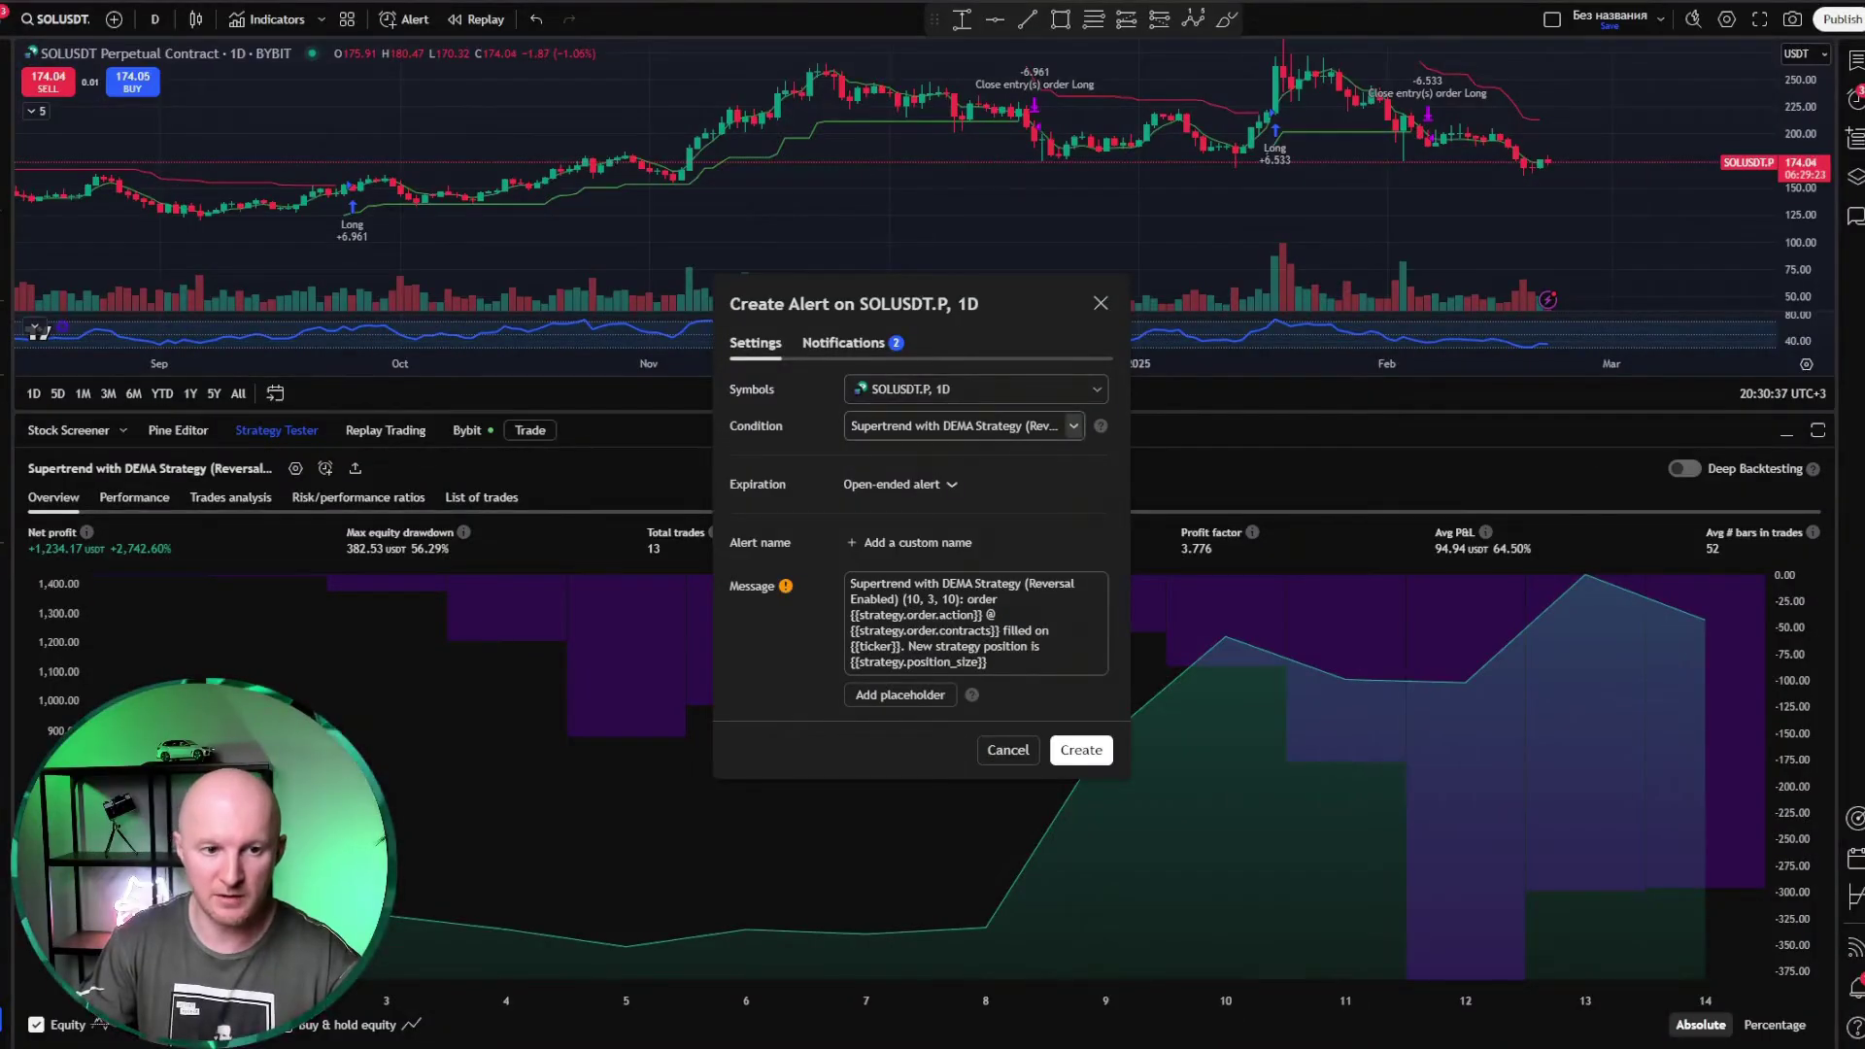
# Step: Keep Supertrend DEMA as condition and replace the default message with Bybit's copied JSON template
pyautogui.click(1075, 427)
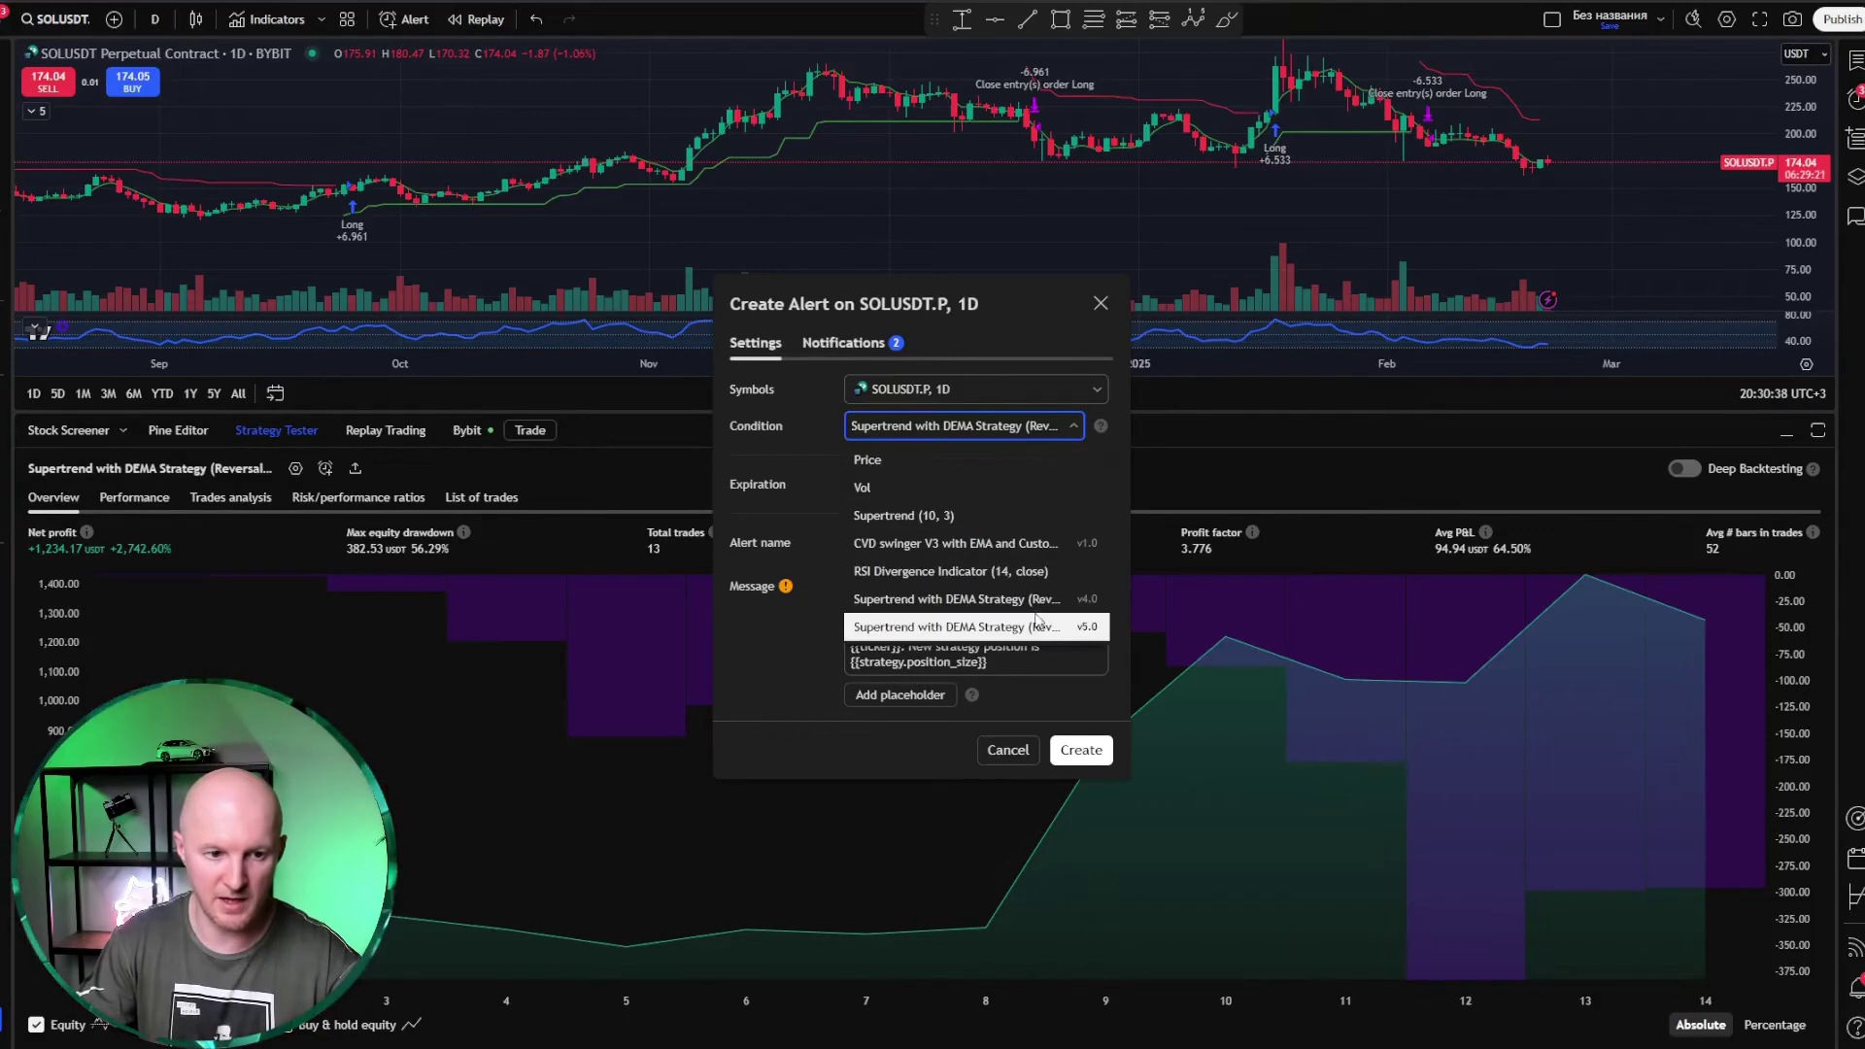
pyautogui.click(951, 437)
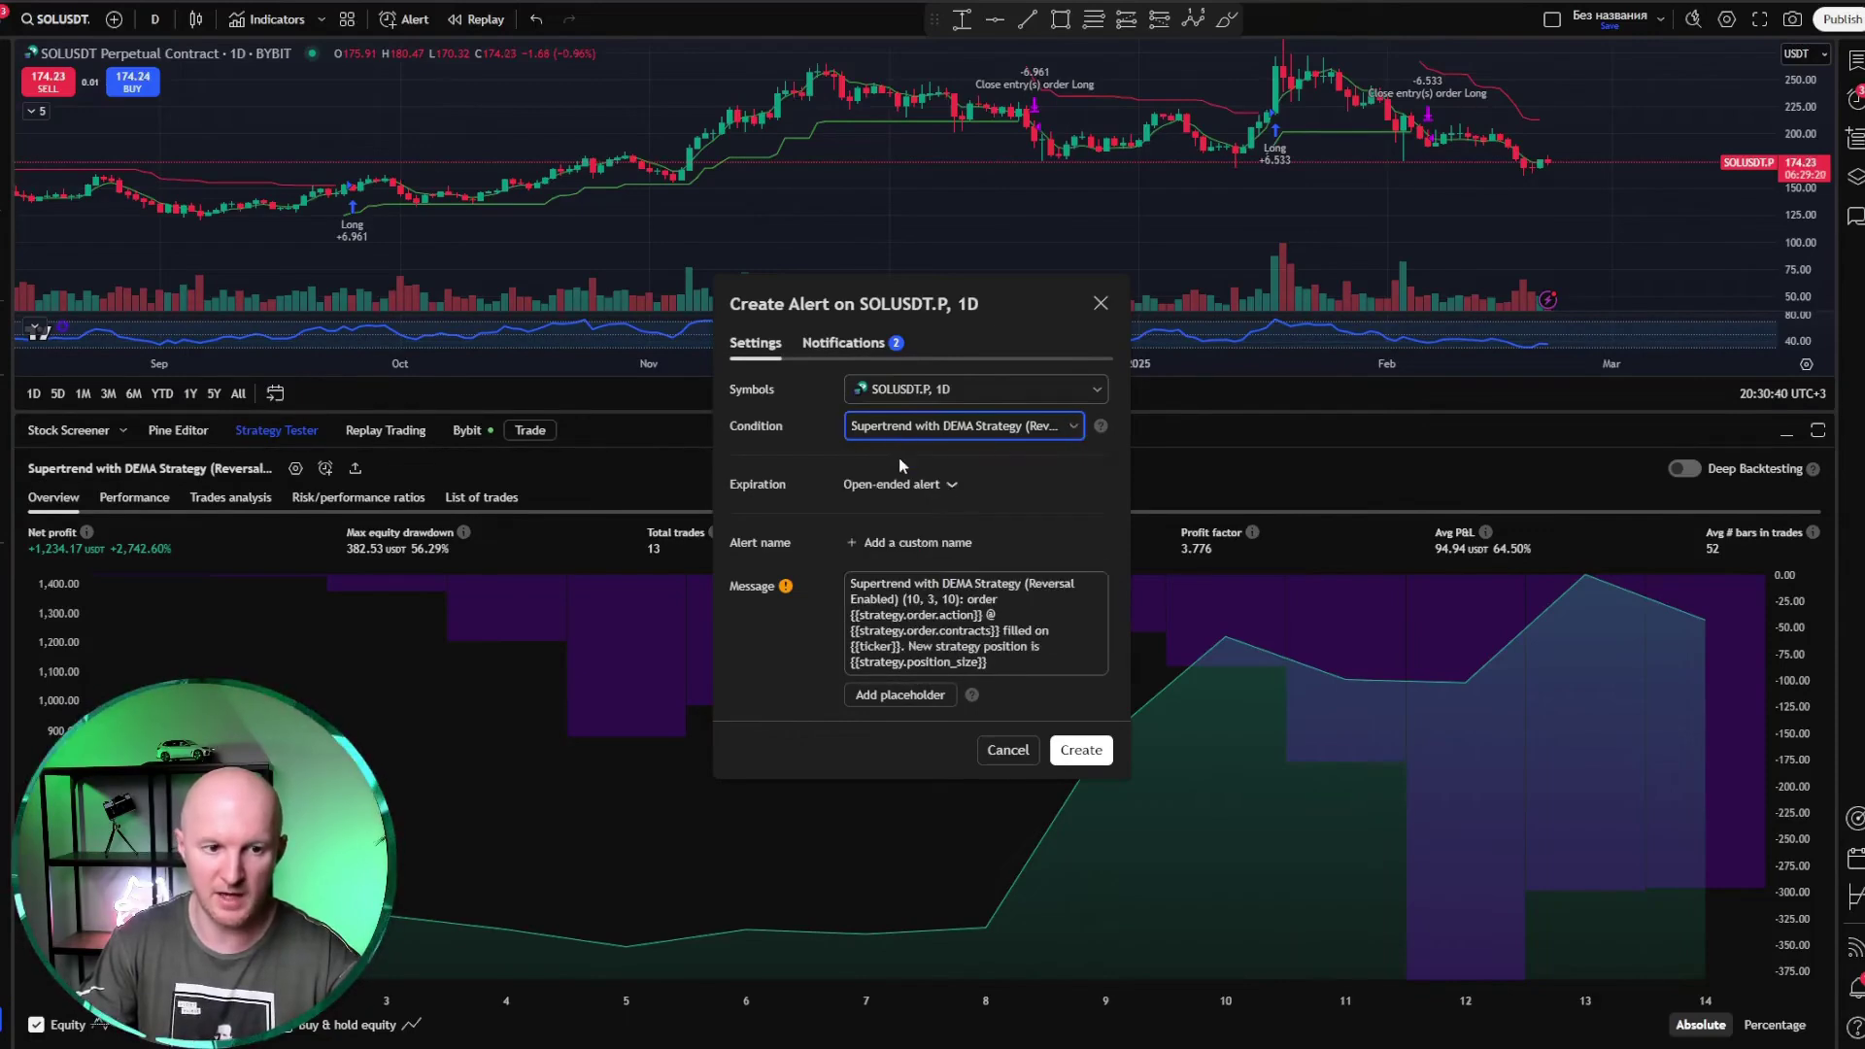
pyautogui.moveTo(1018, 667); pyautogui.dragTo(792, 587)
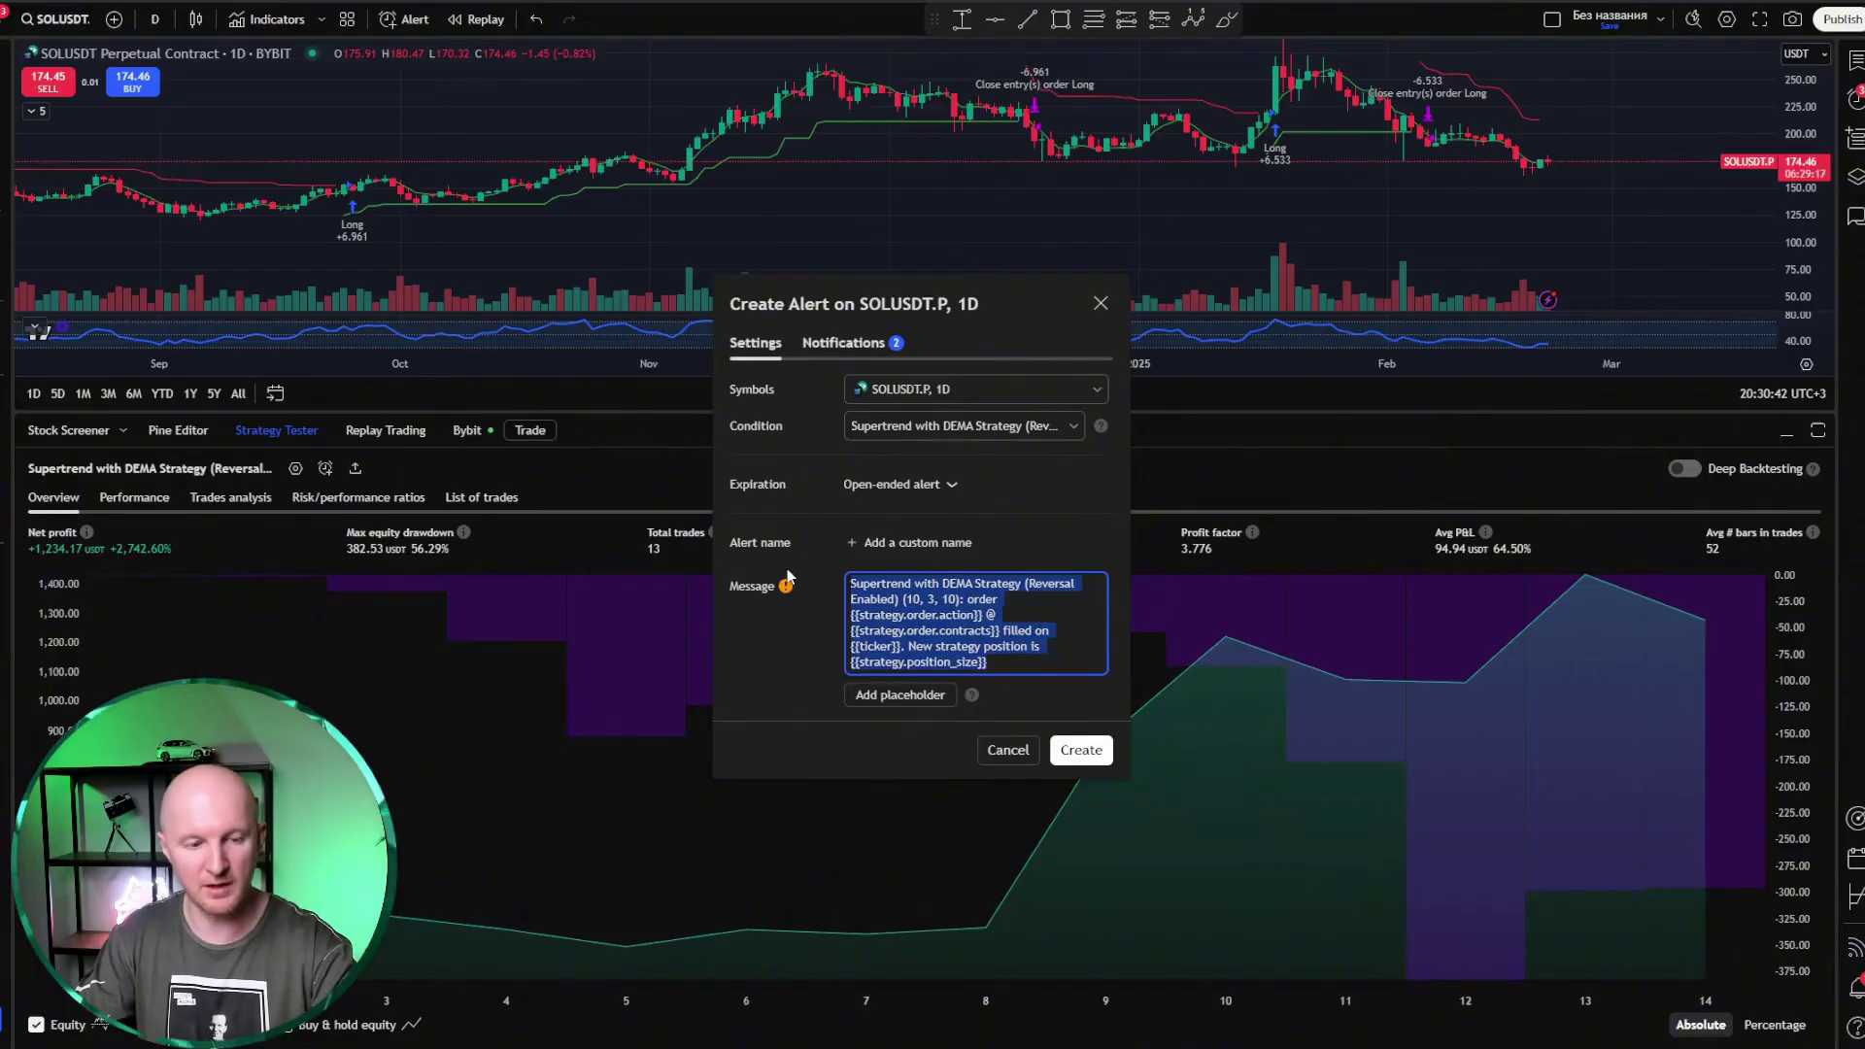
pyautogui.press('BackSpace')
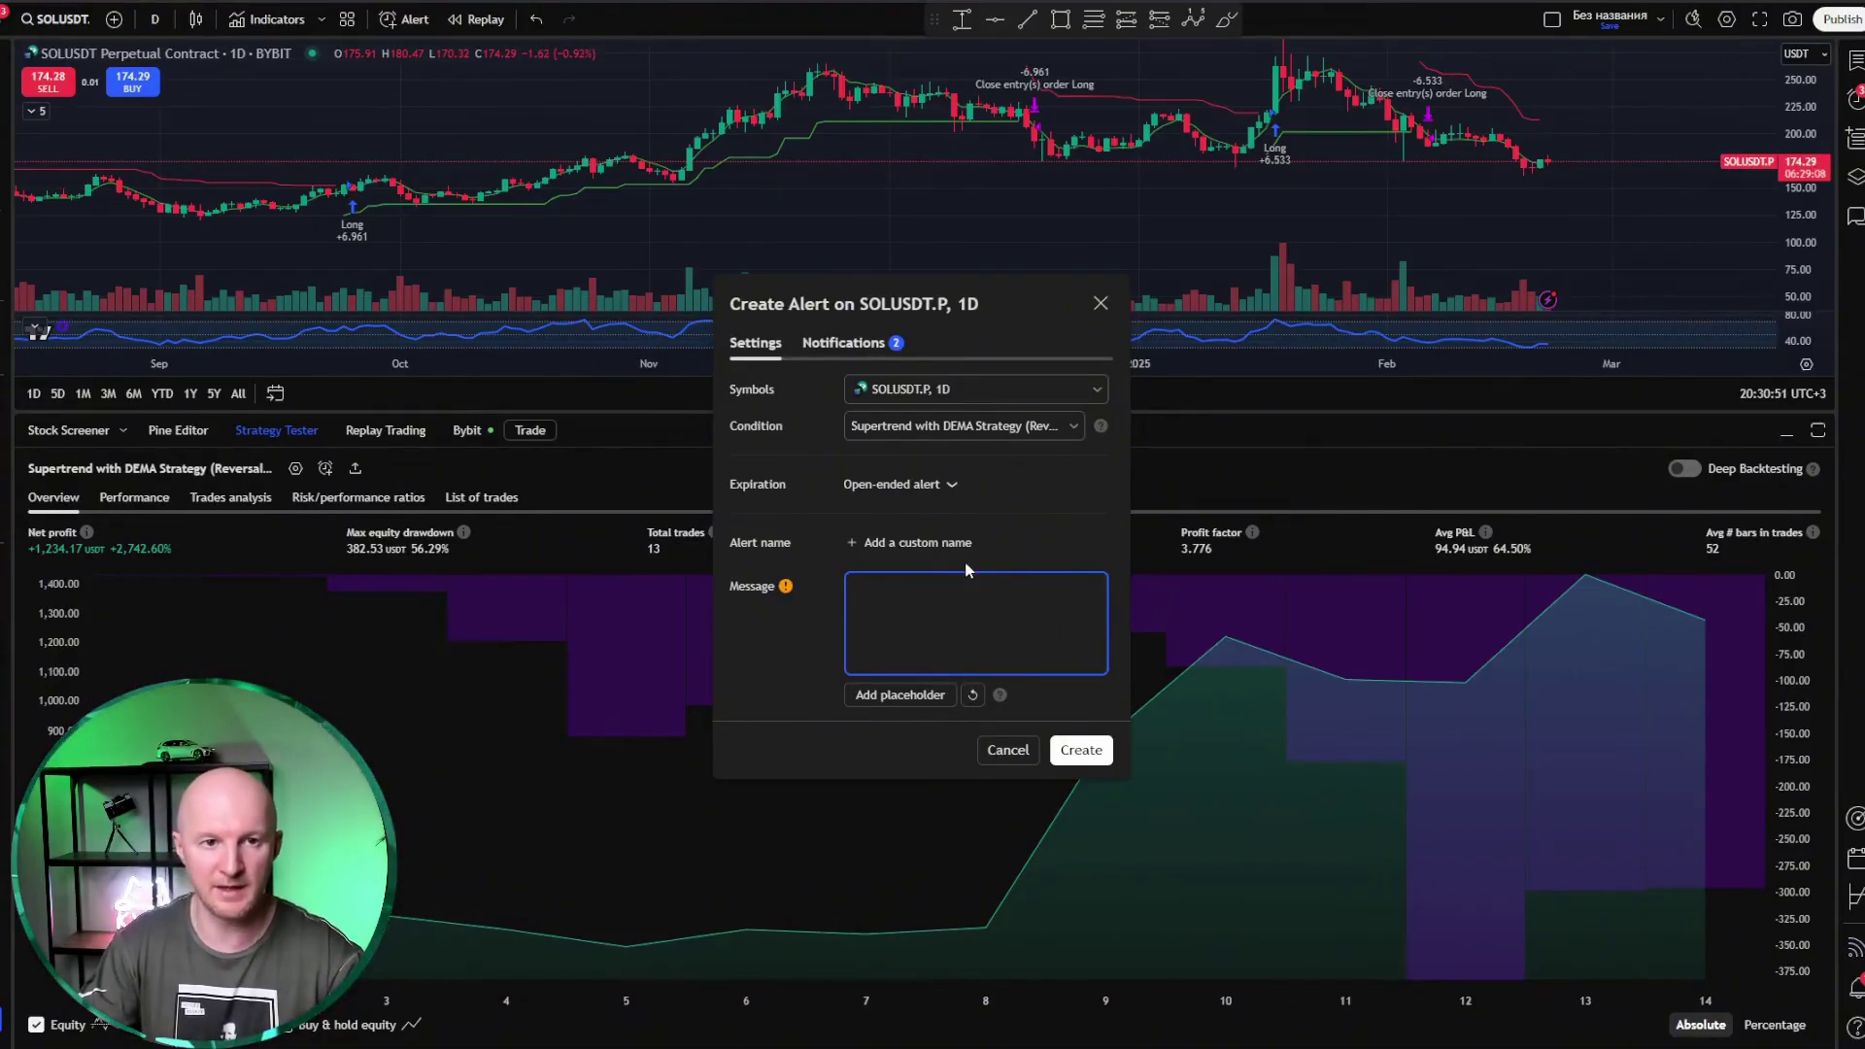
pyautogui.hotkey('alt', 'Tab')
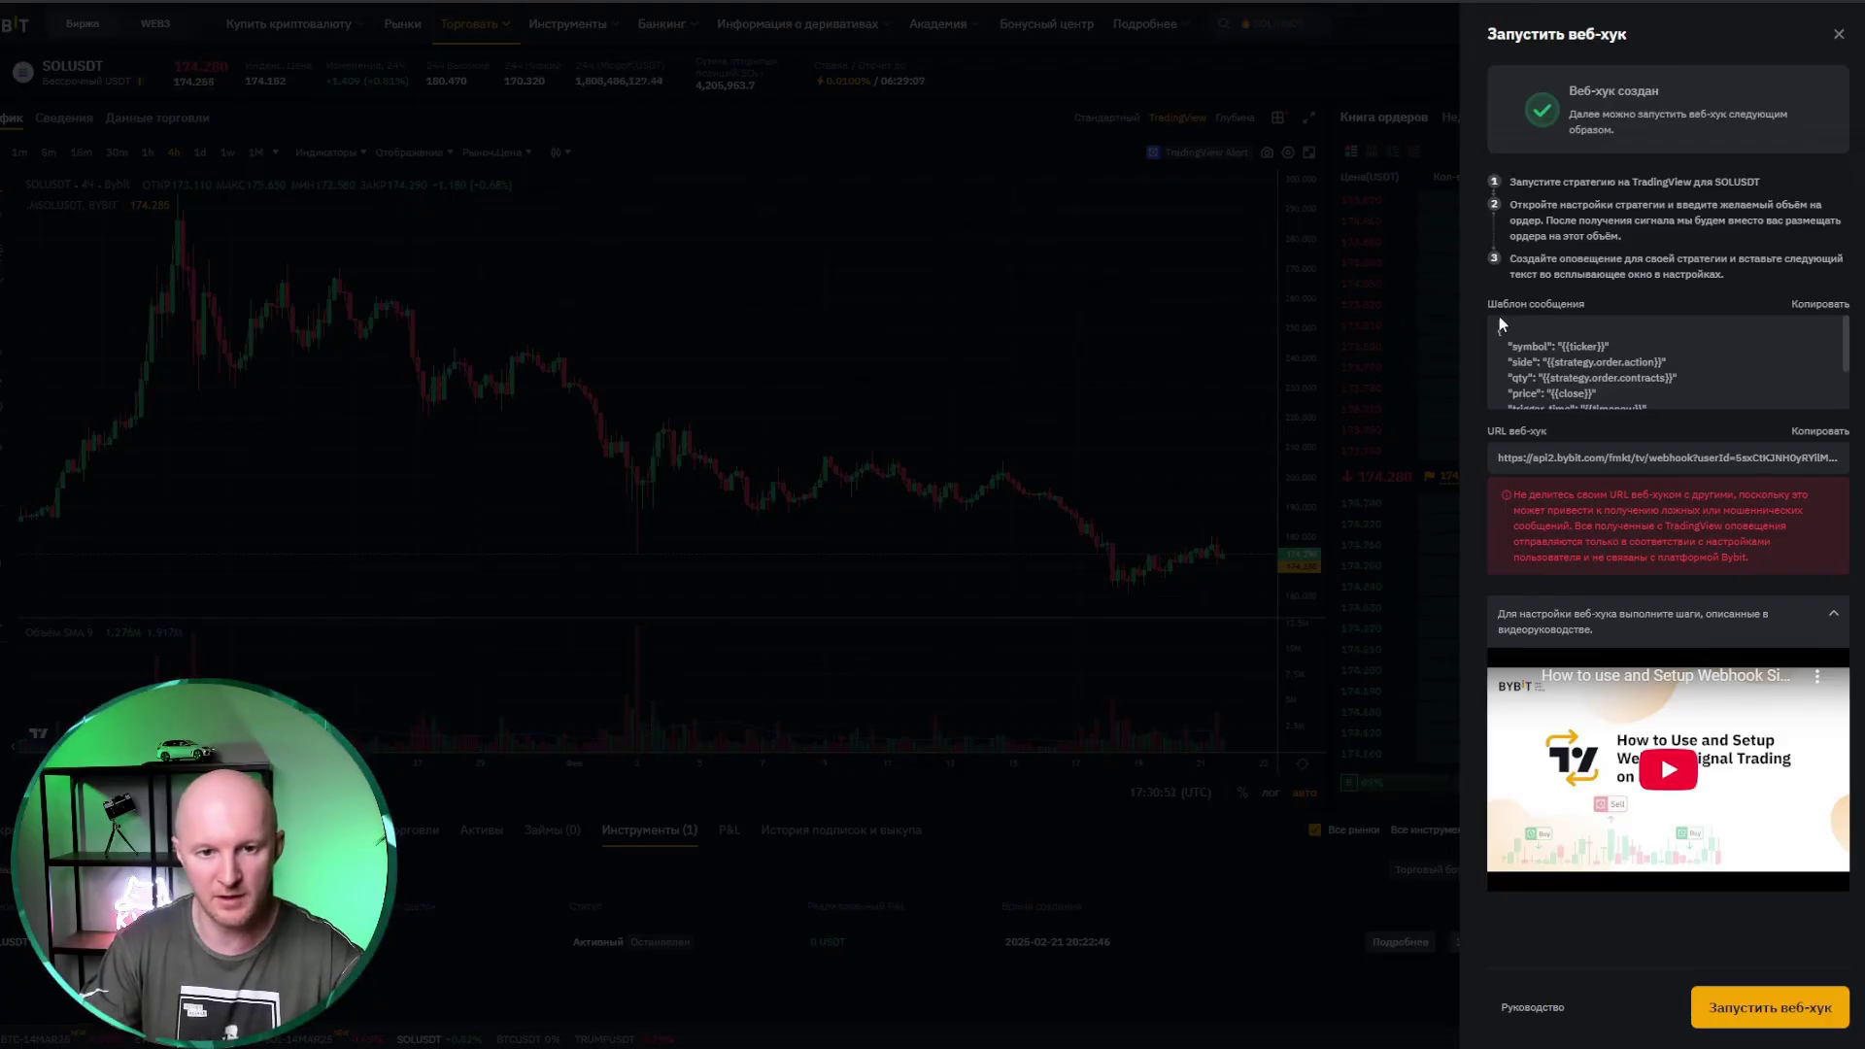
pyautogui.click(1822, 305)
pyautogui.hotkey('alt', 'Tab')
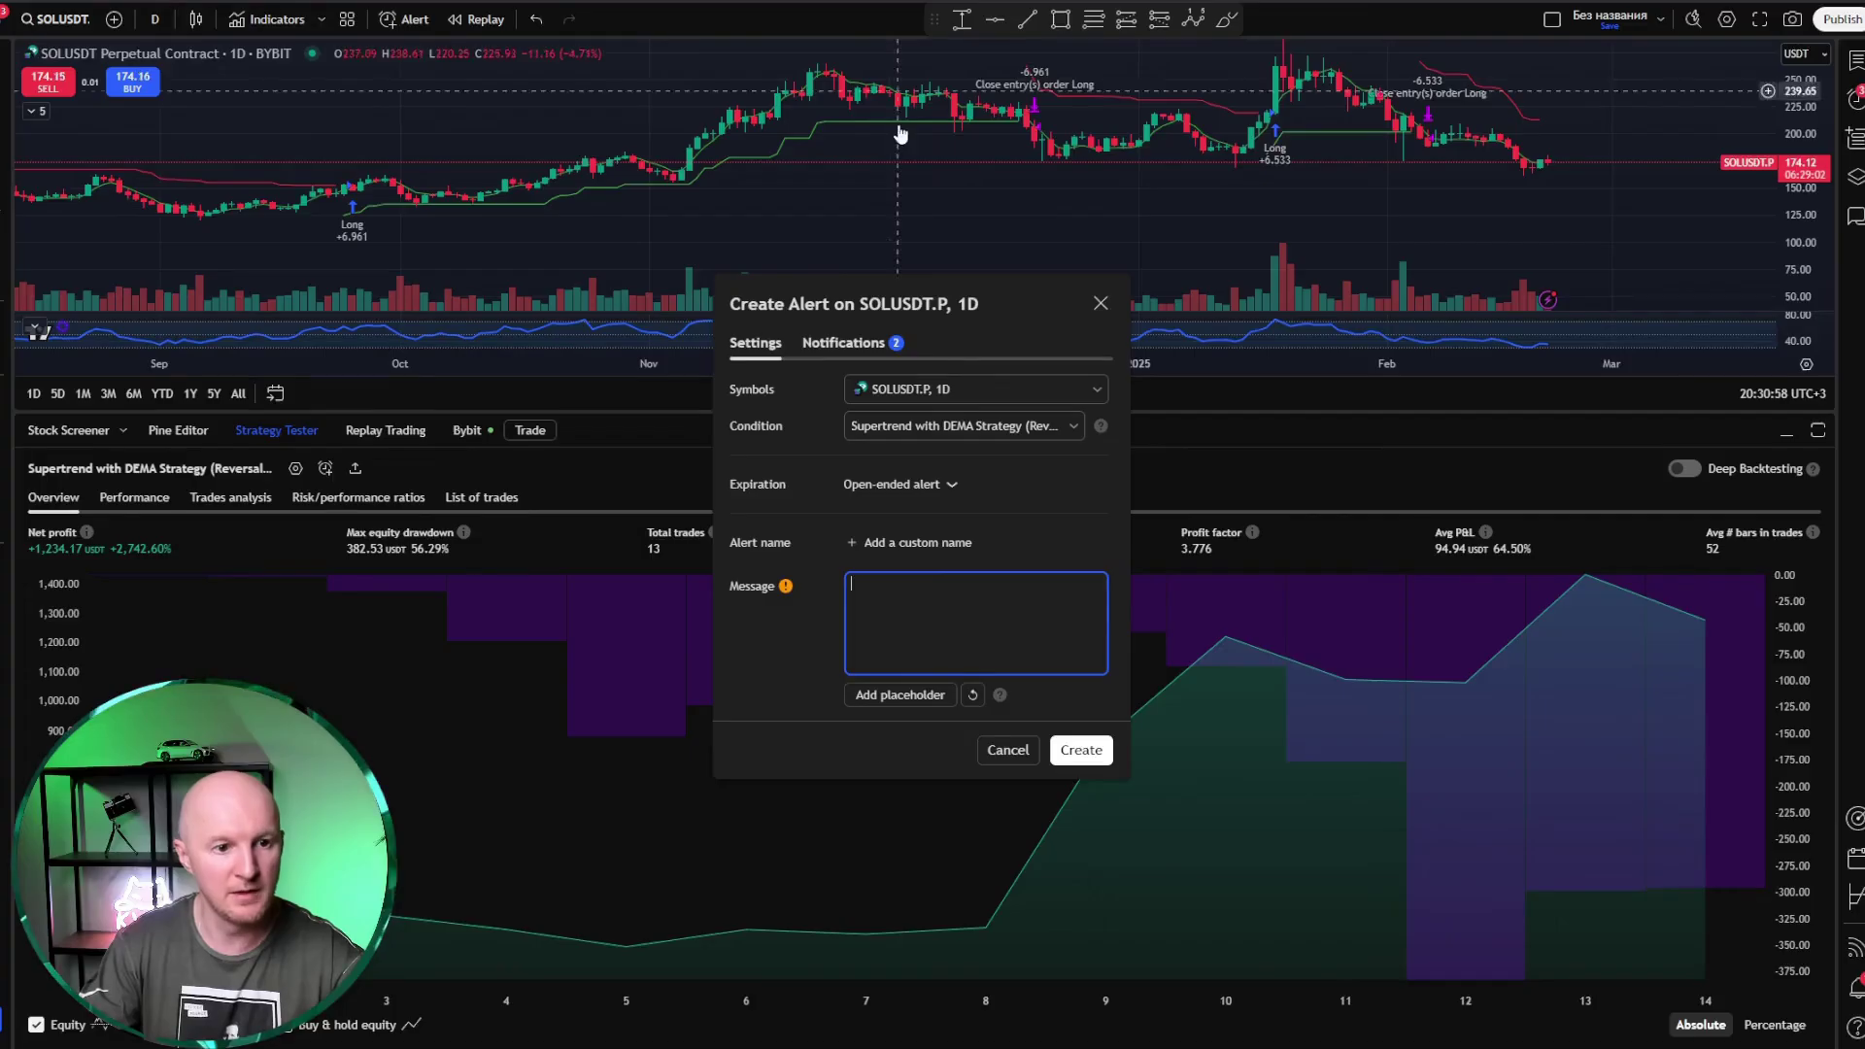
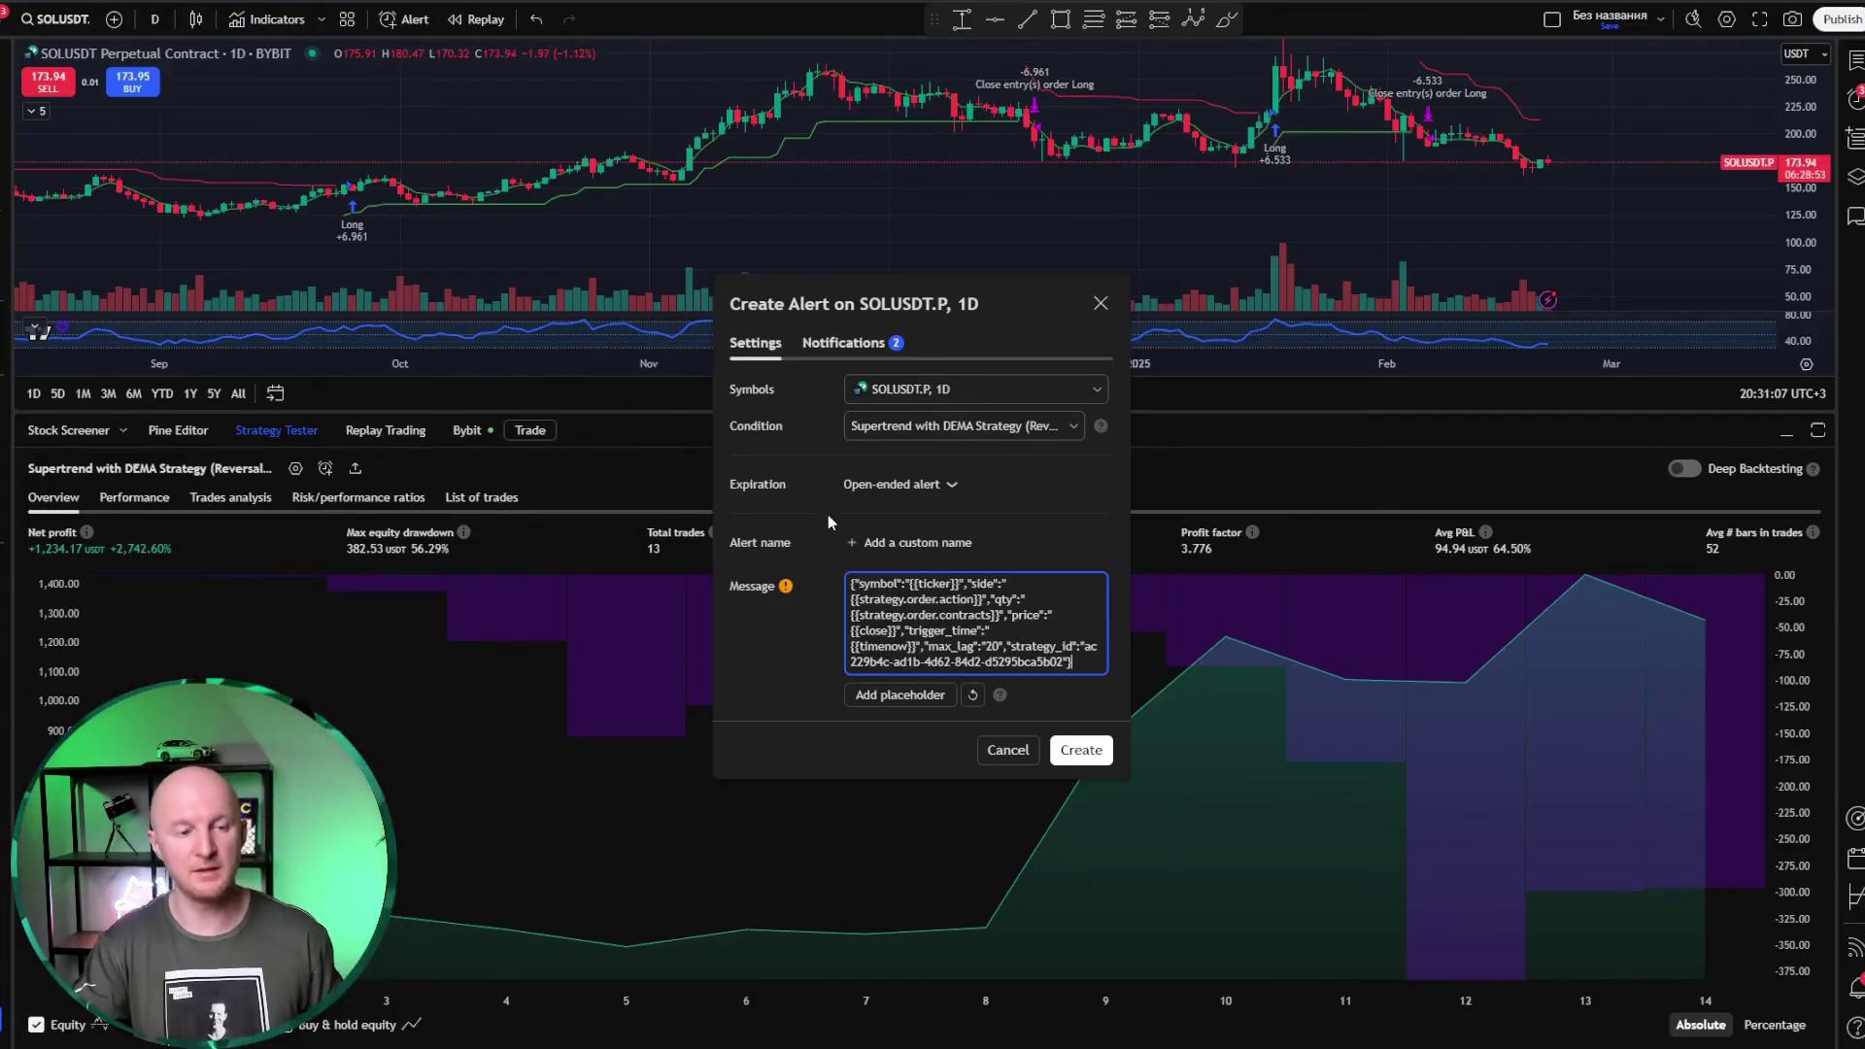
# Step: Replace the old Webhook URL in the alert's notifications with the URL copied from Bybit
pyautogui.click(825, 342)
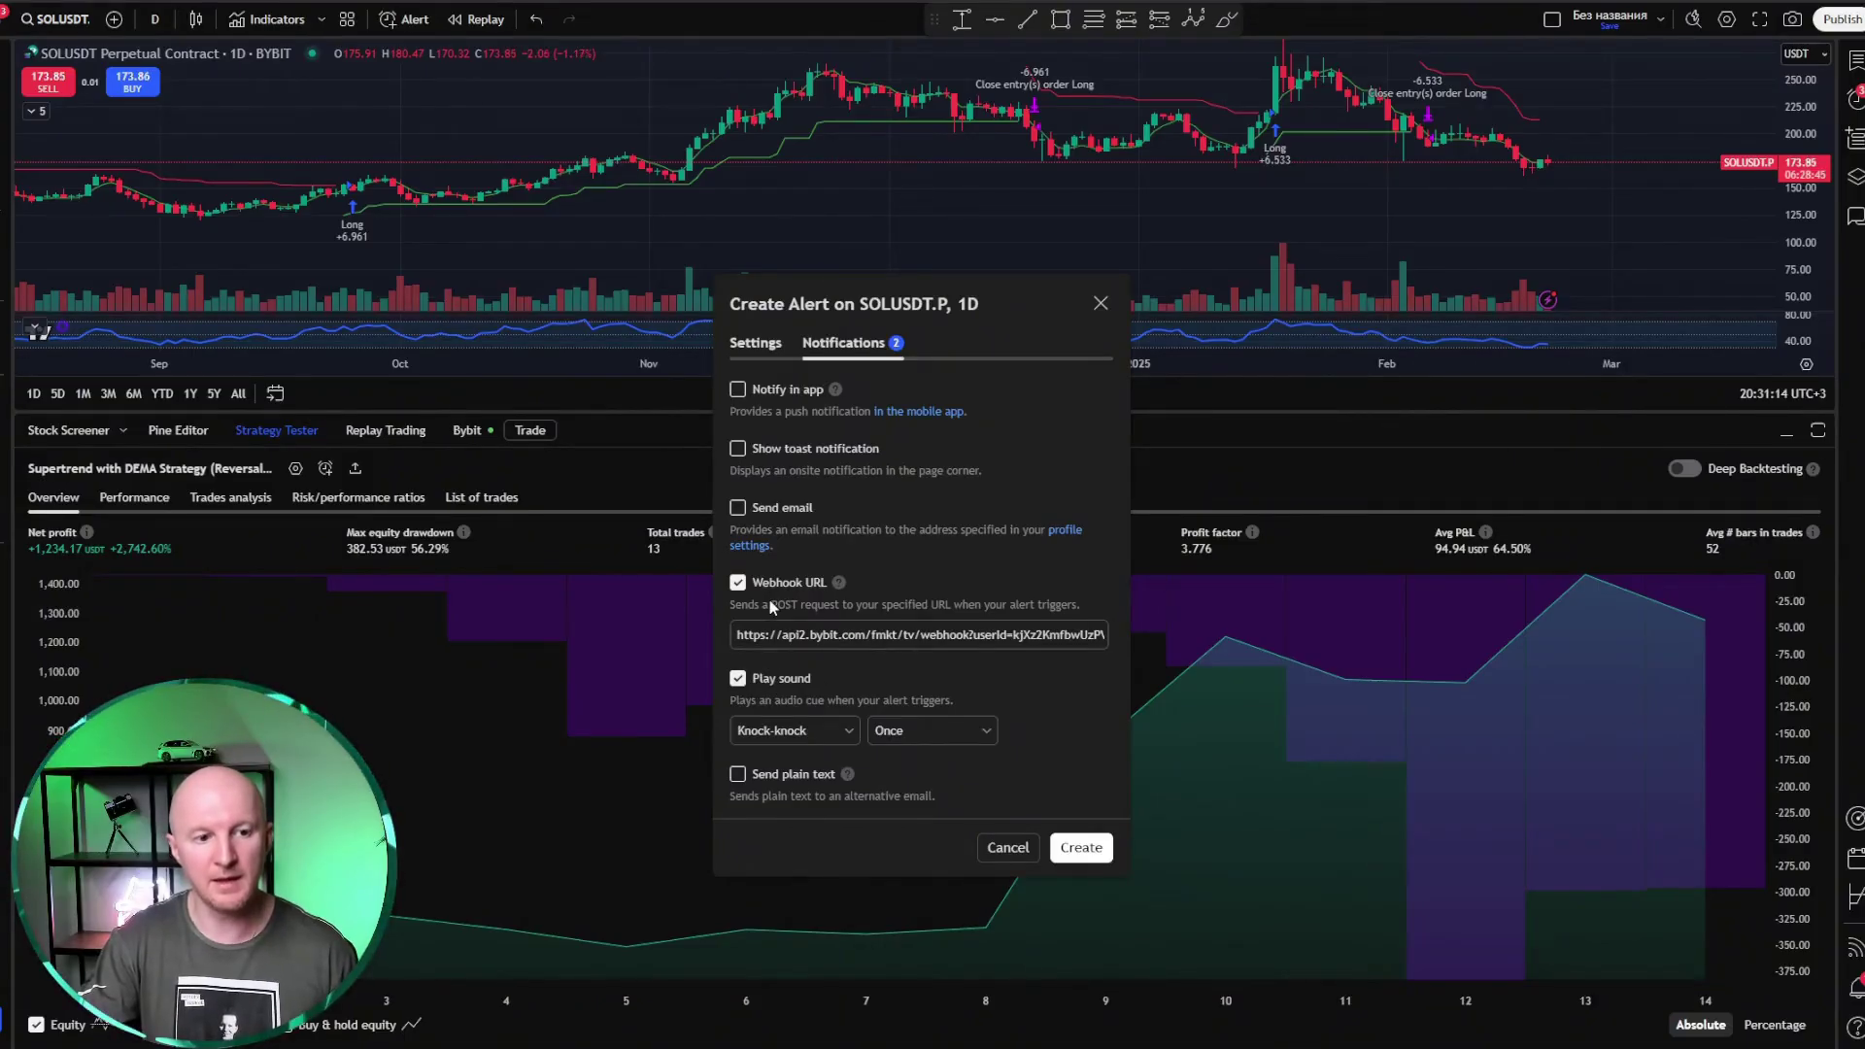
pyautogui.click(737, 583)
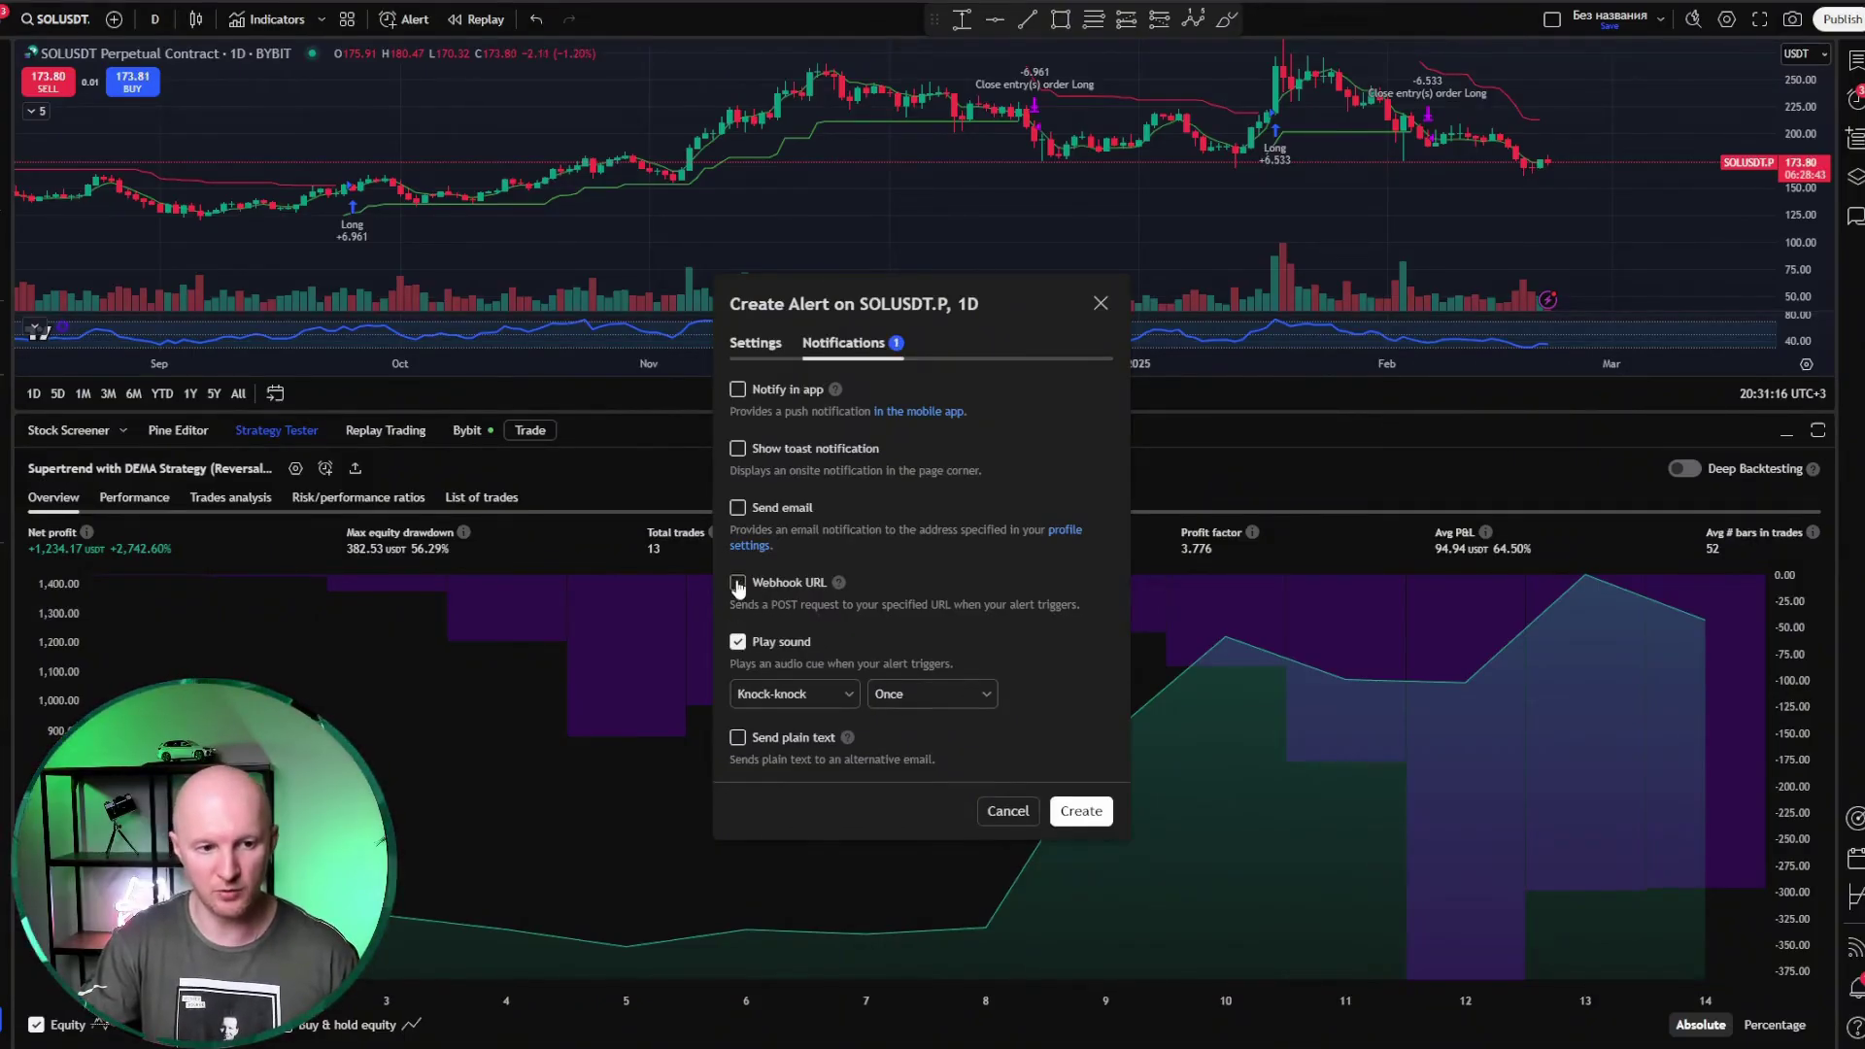
pyautogui.click(739, 585)
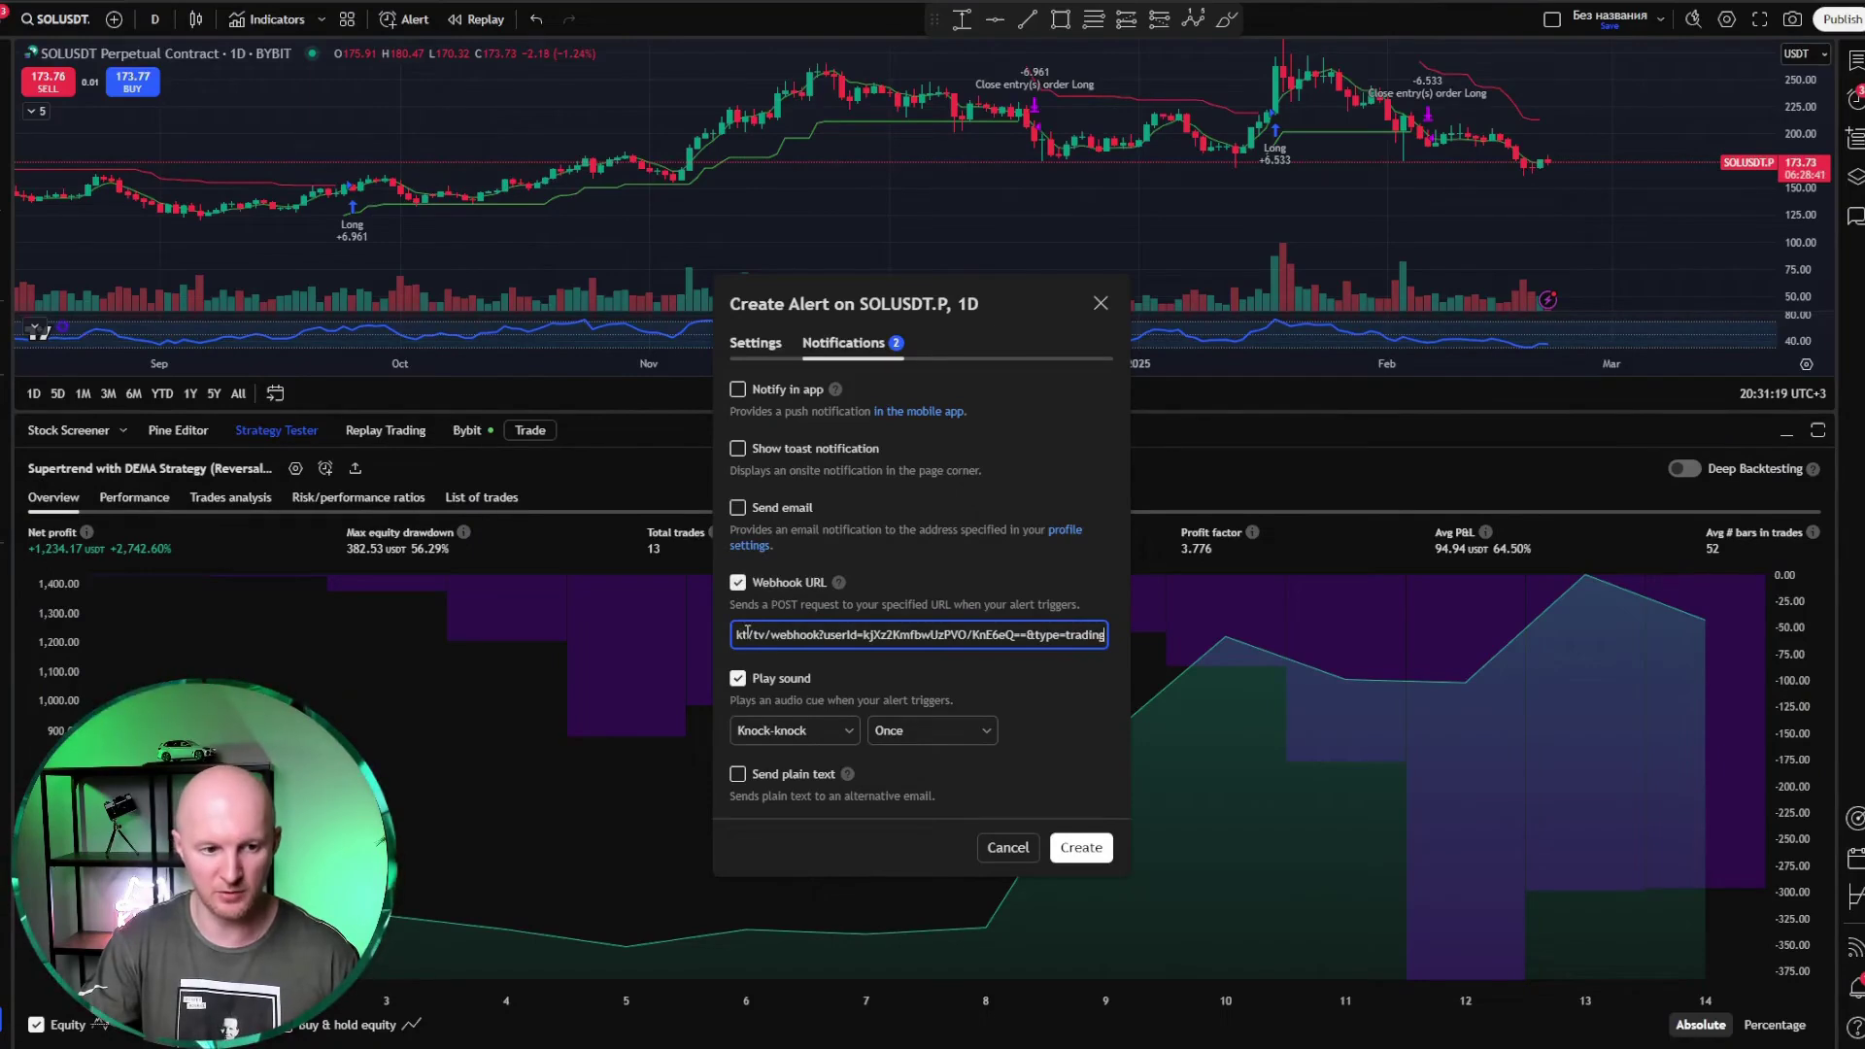
pyautogui.hotkey('ctrl', 'a')
pyautogui.press('BackSpace')
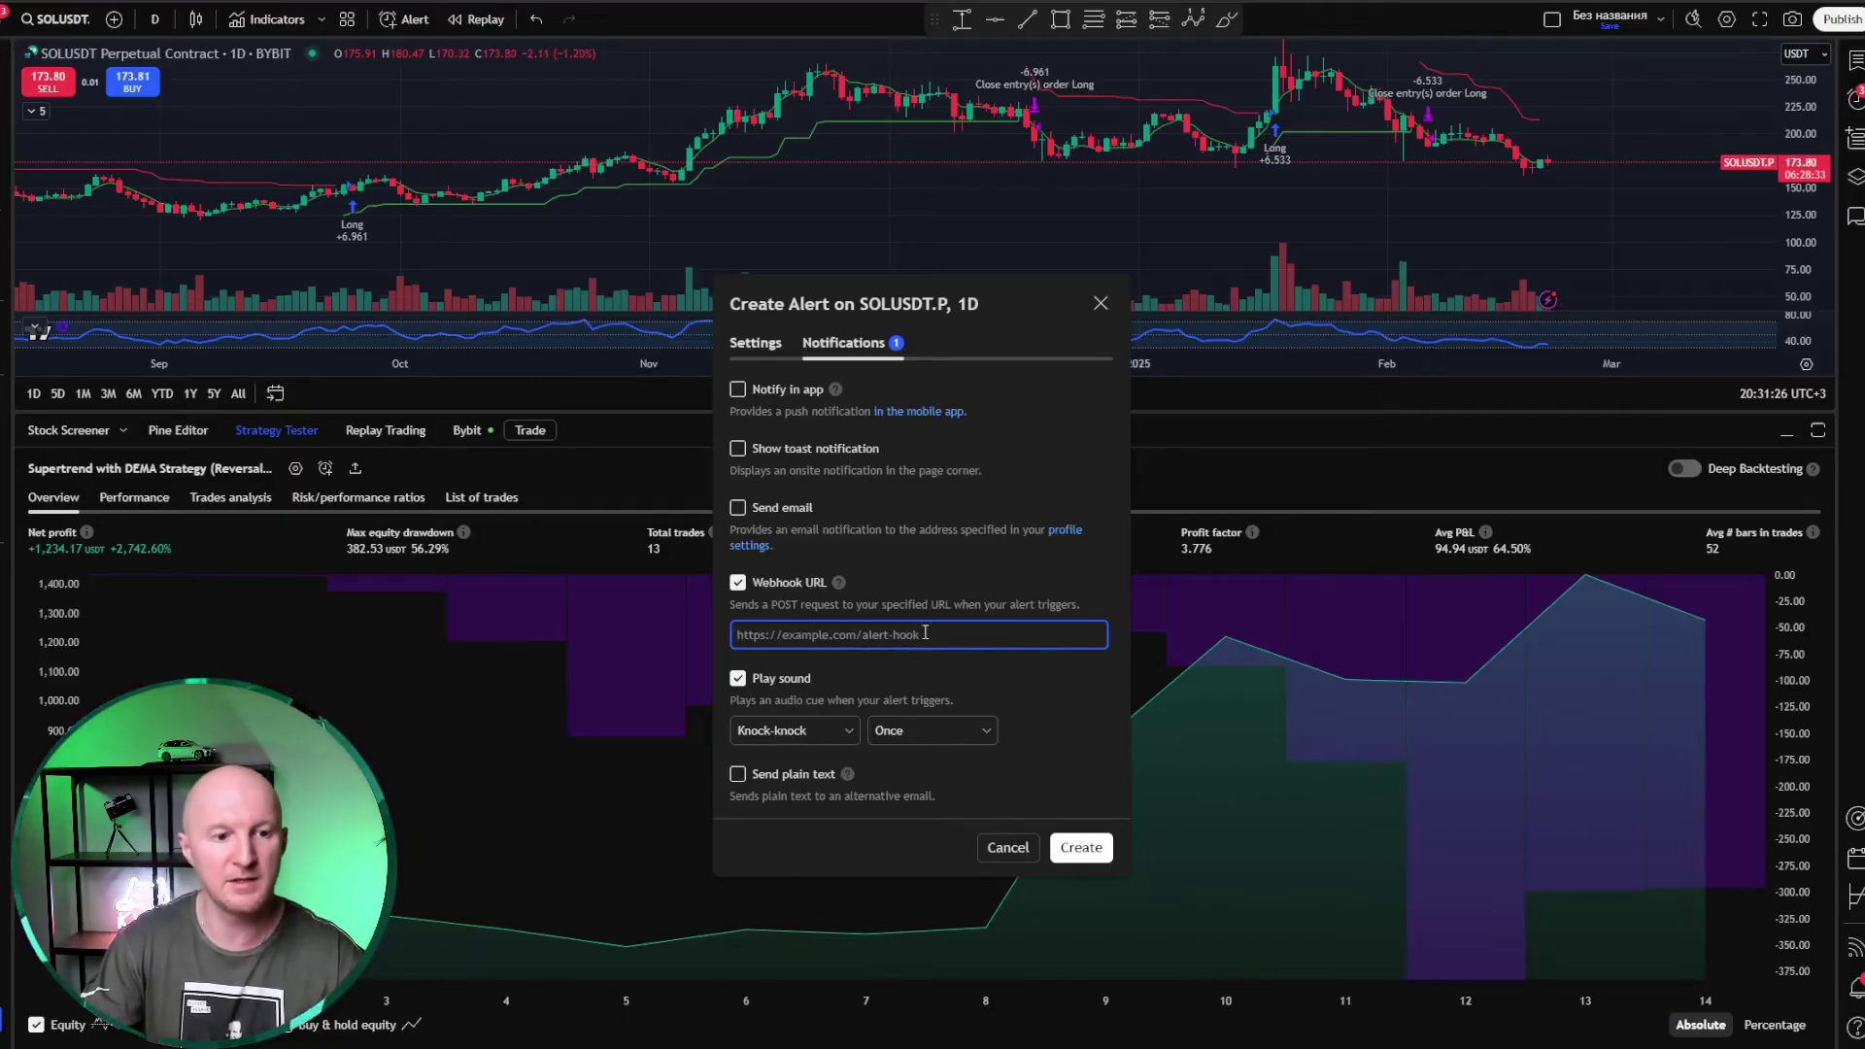
pyautogui.hotkey('alt', 'Tab')
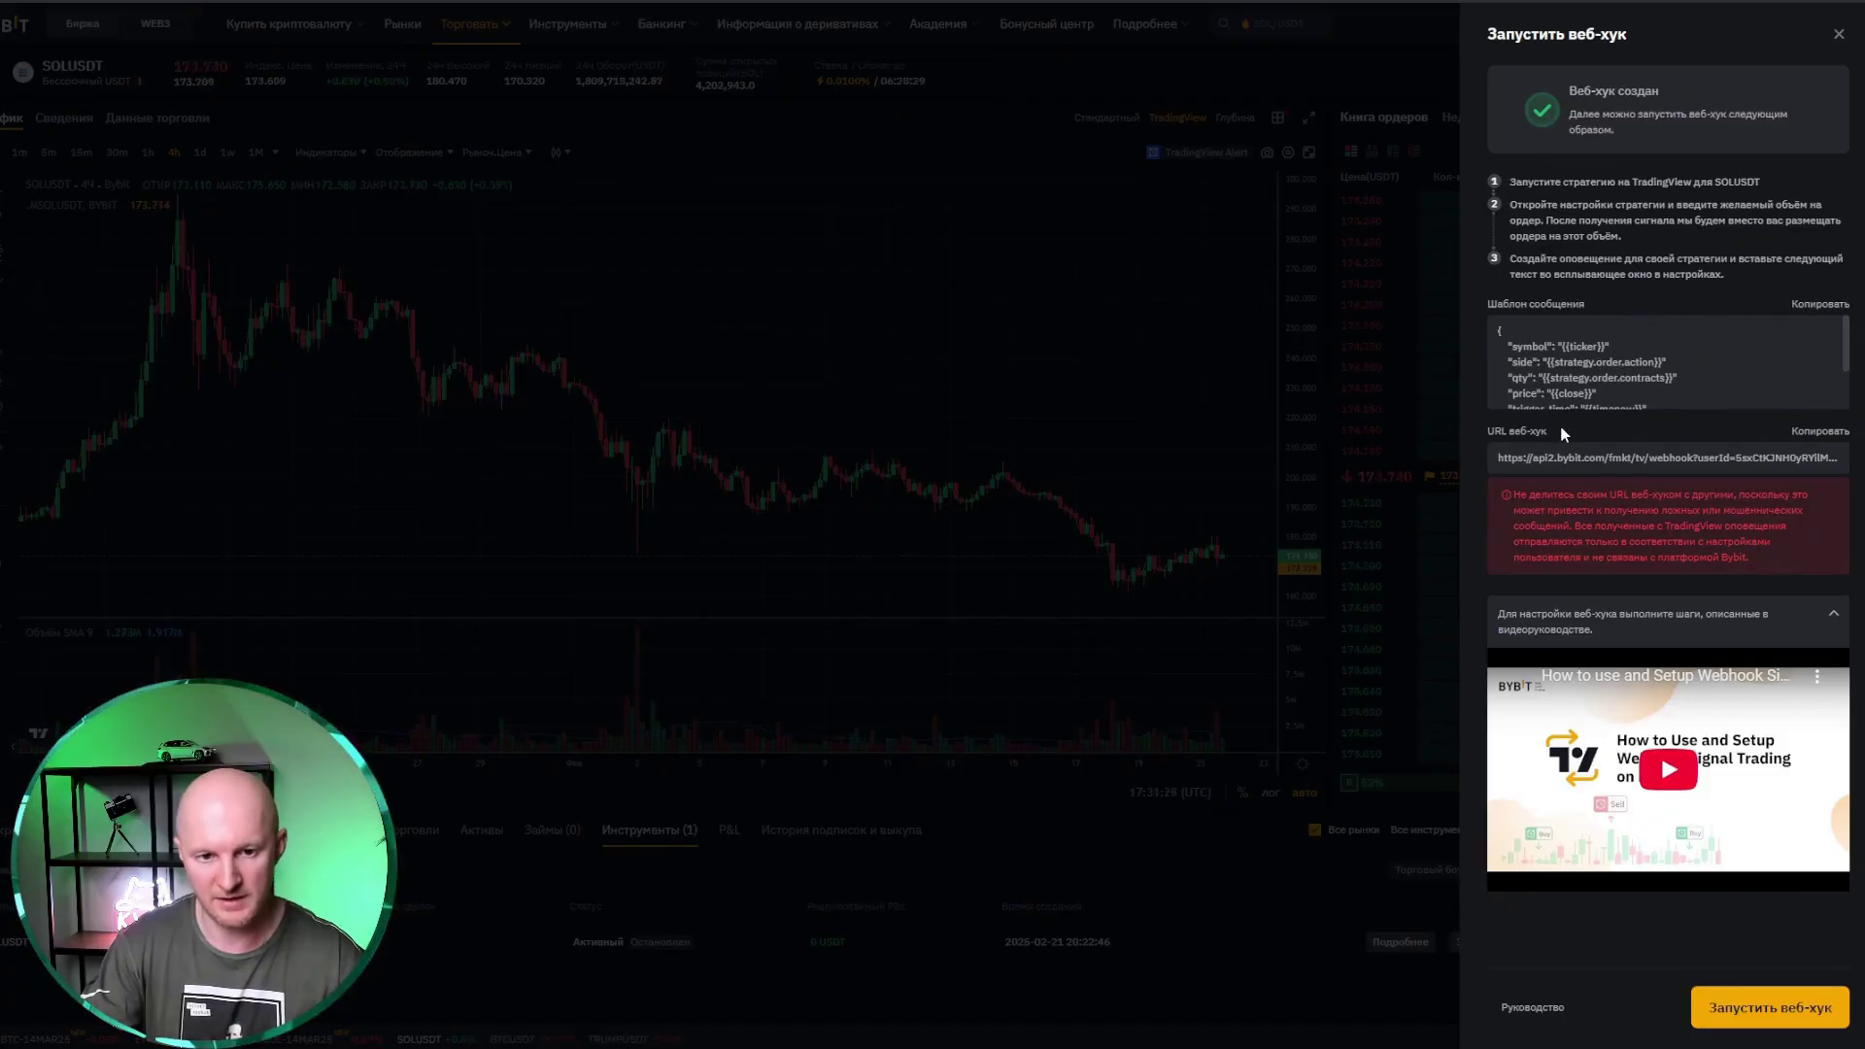
pyautogui.click(1837, 432)
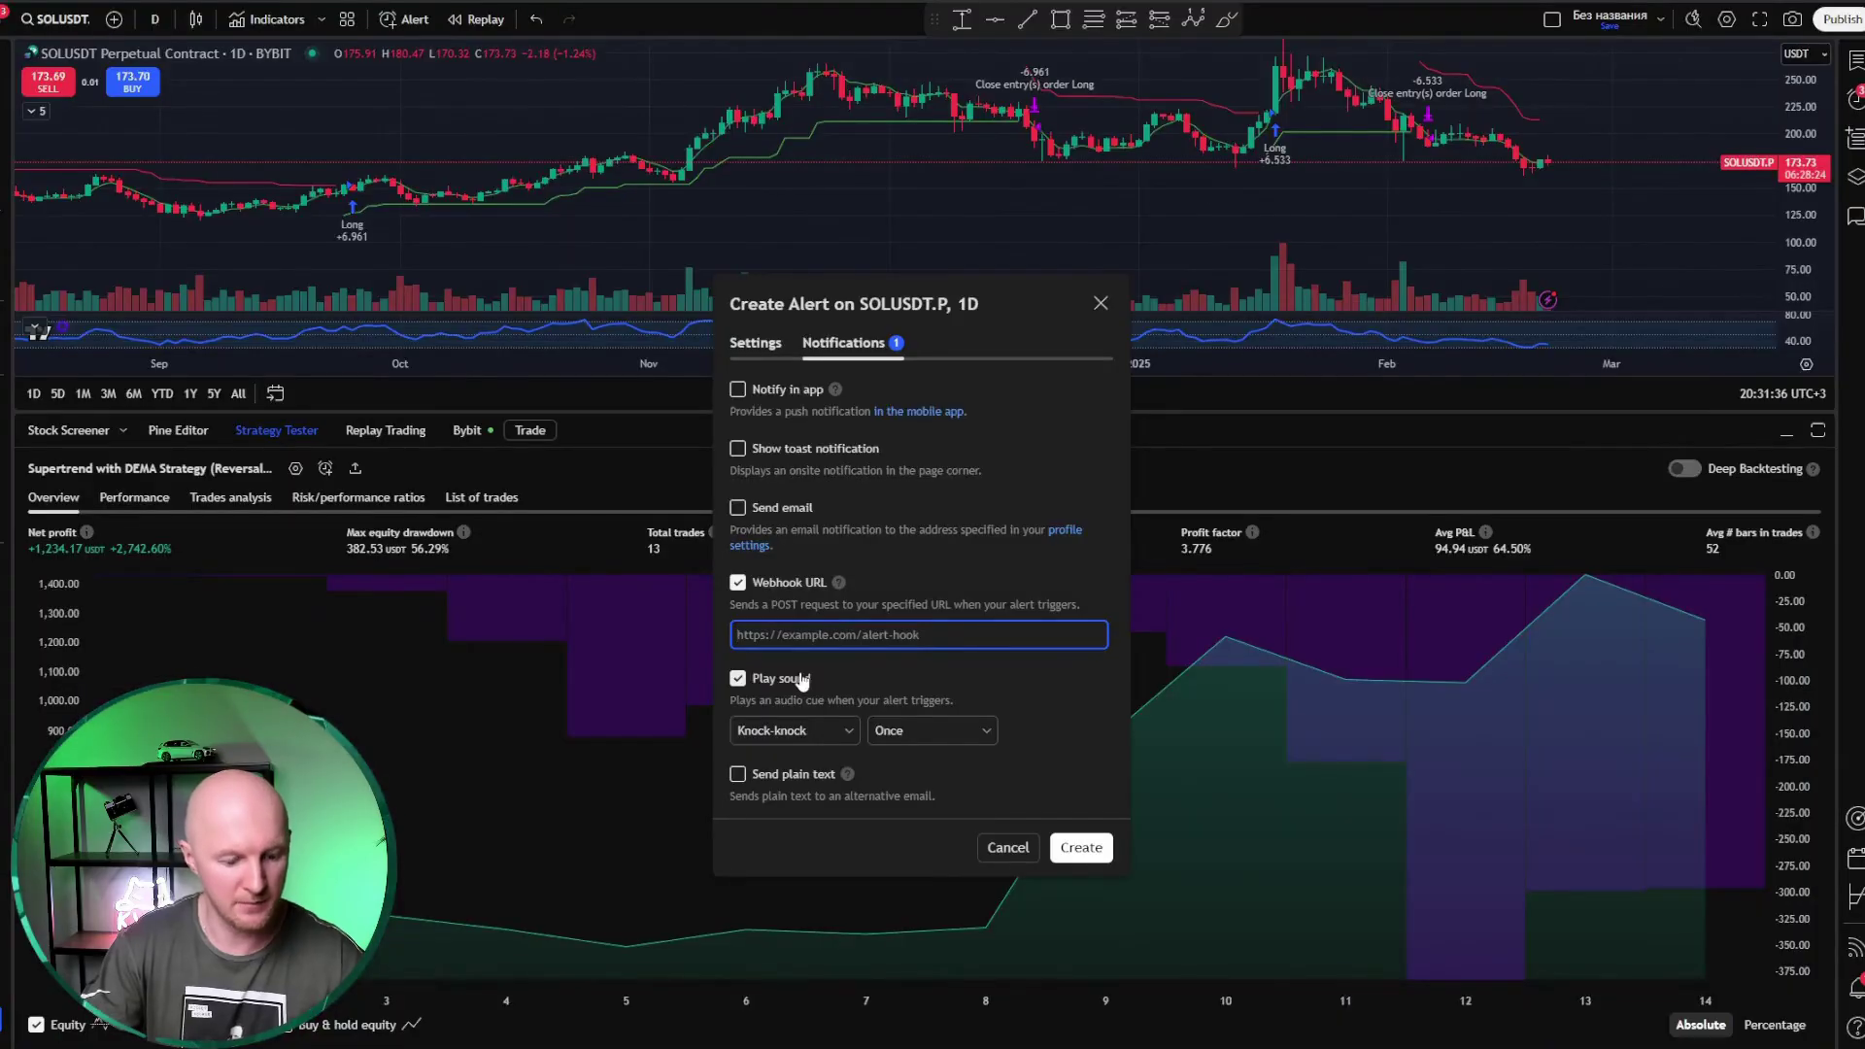
pyautogui.hotkey('ctrl', 'v')
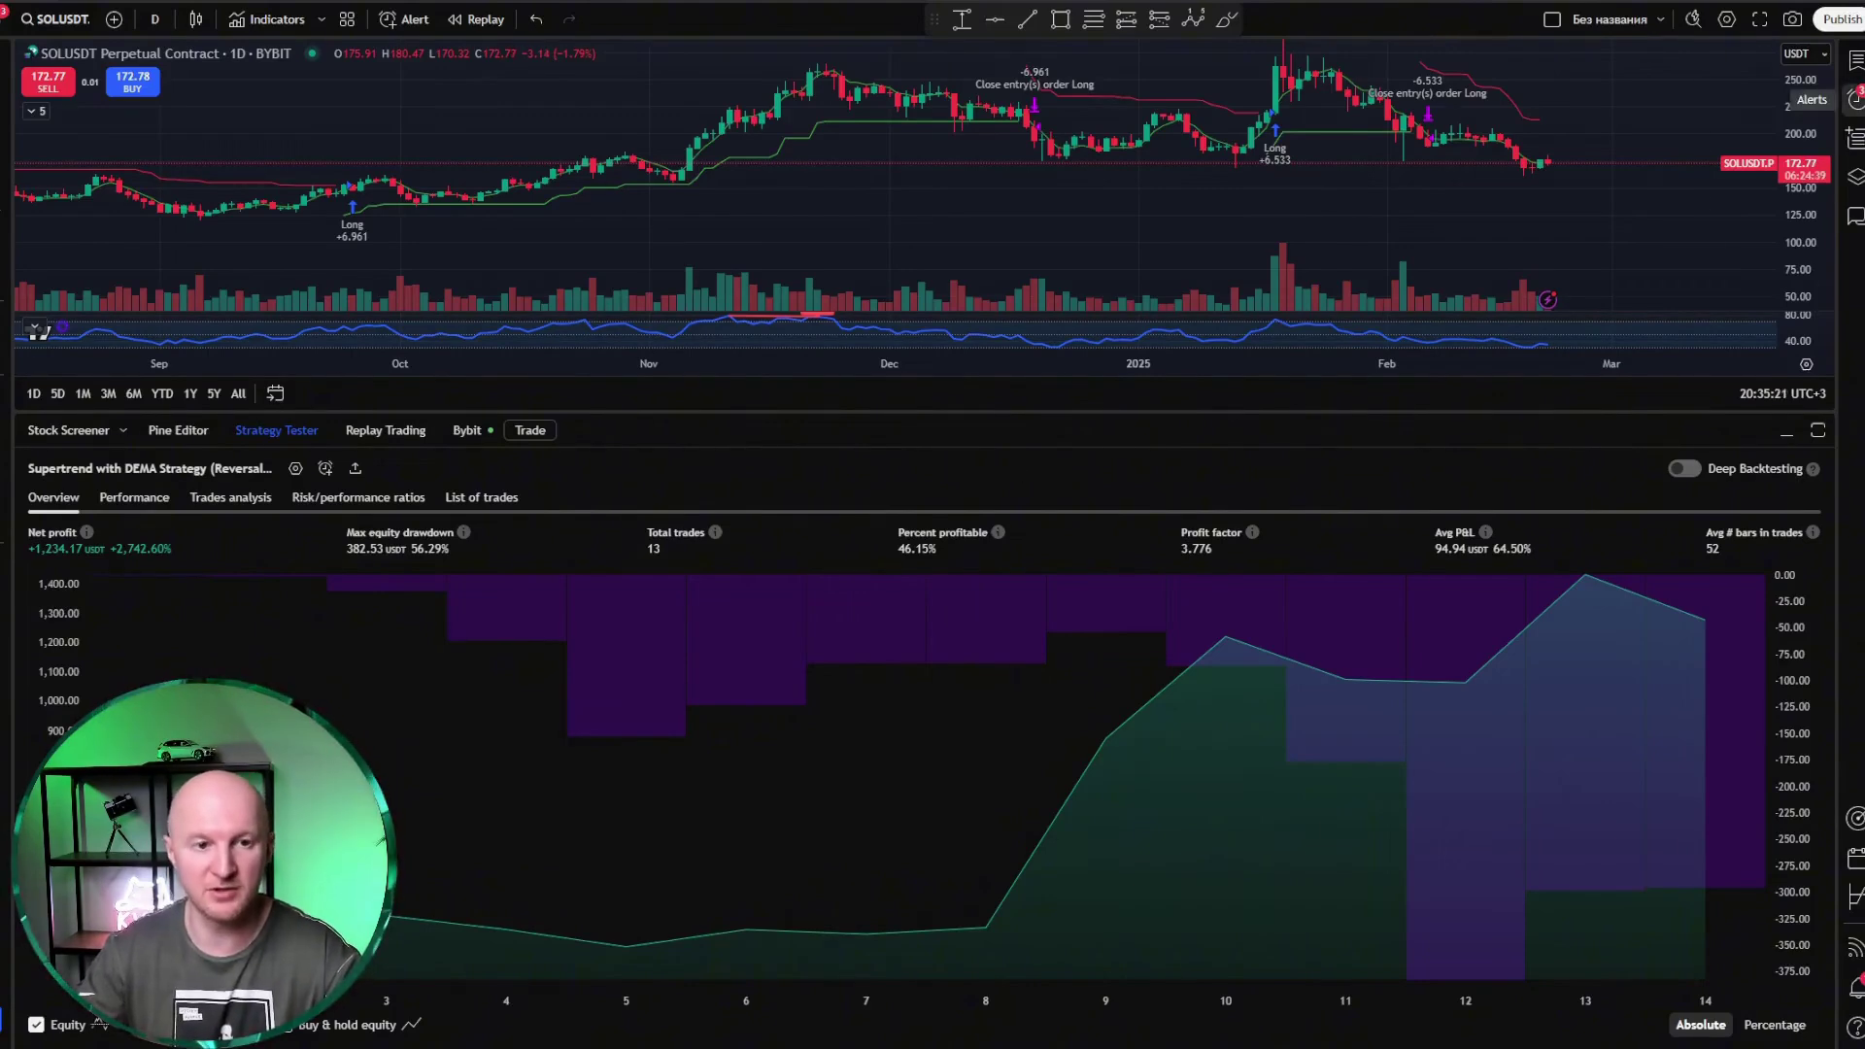
# Step: Filter the Alerts panel by 'sol' and view the SOLUSDT.P strategy alert's message
pyautogui.click(1855, 99)
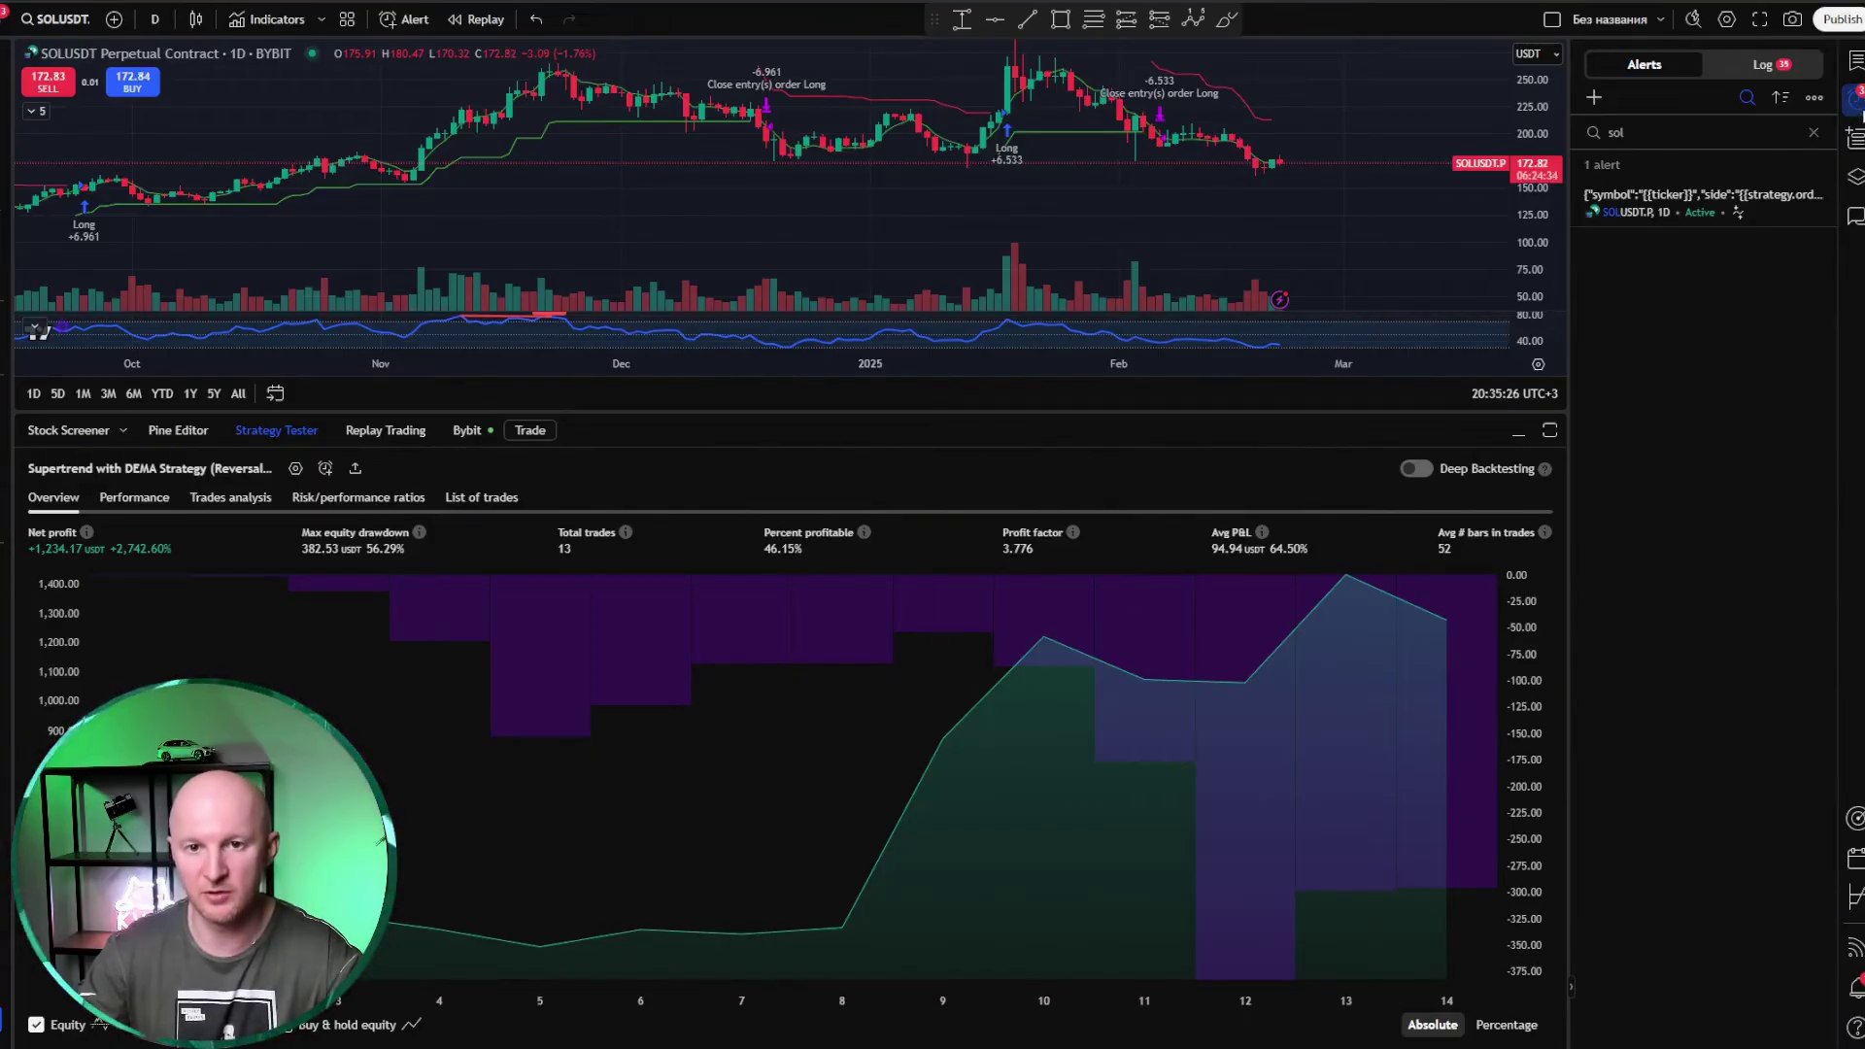
pyautogui.click(1641, 135)
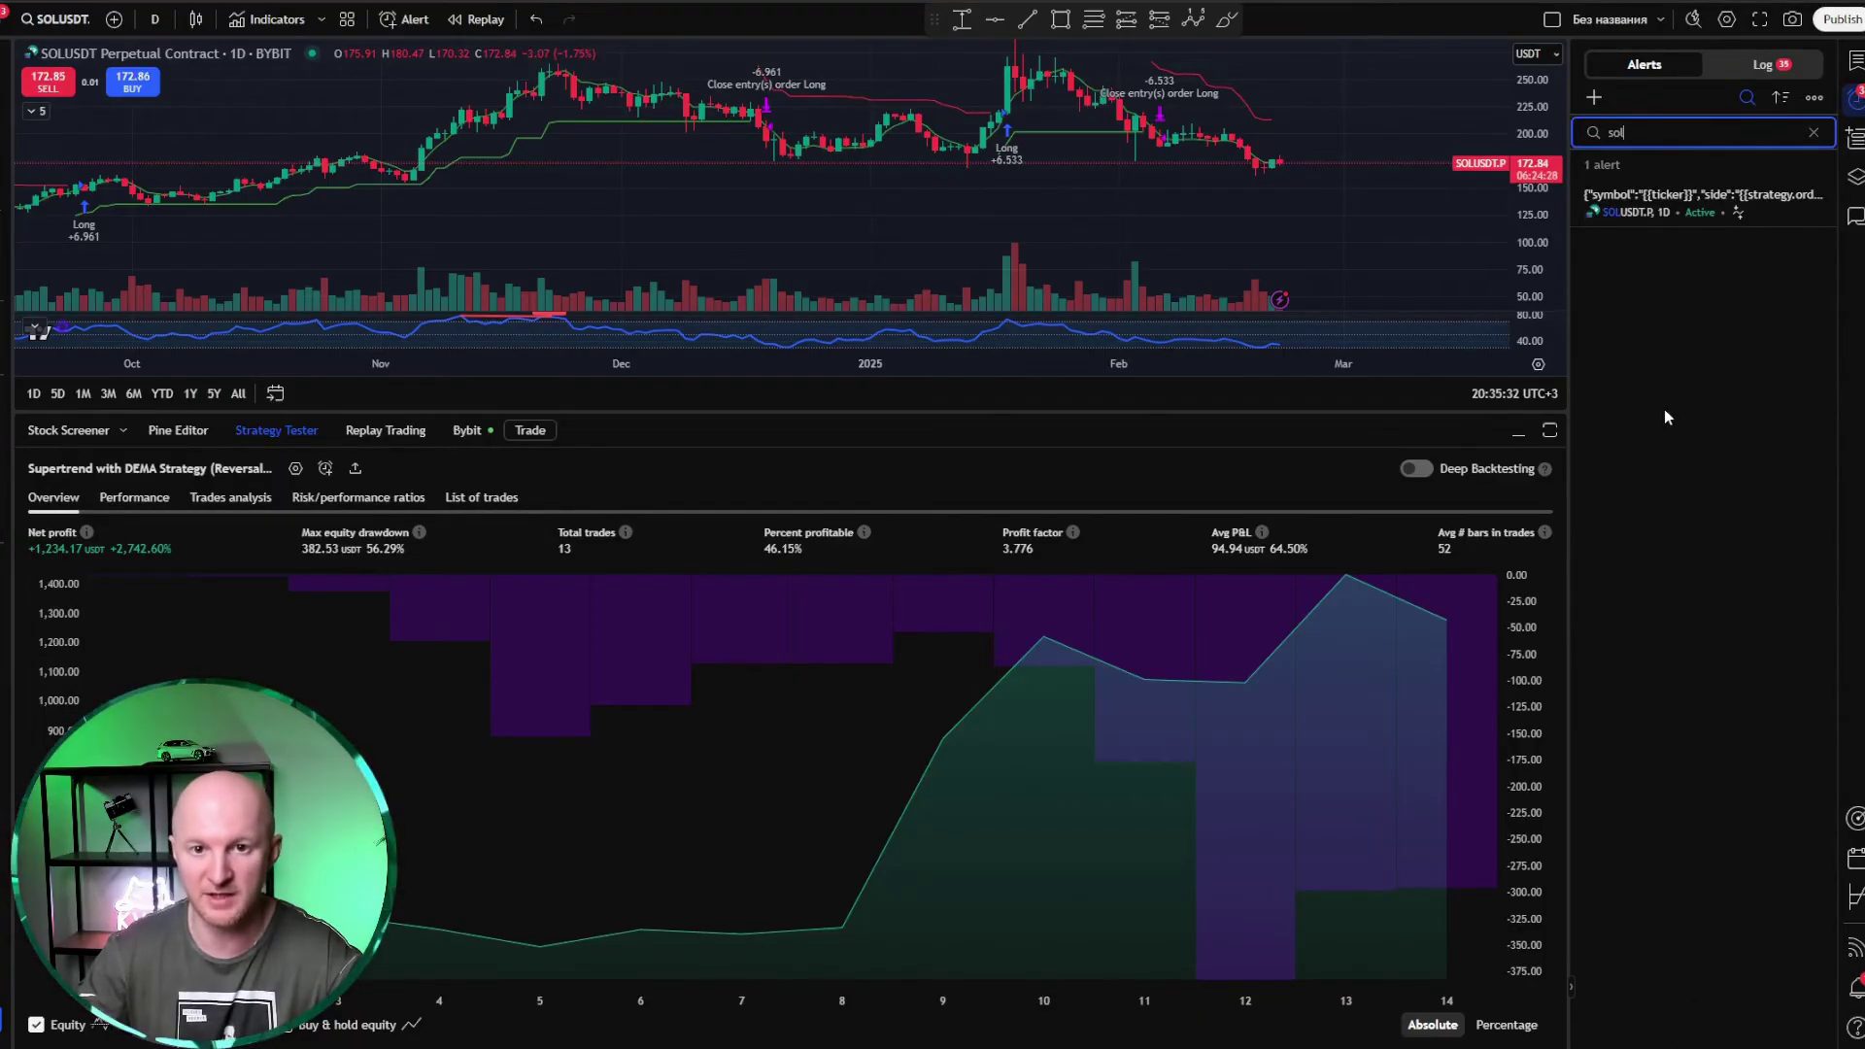
pyautogui.moveTo(1631, 209)
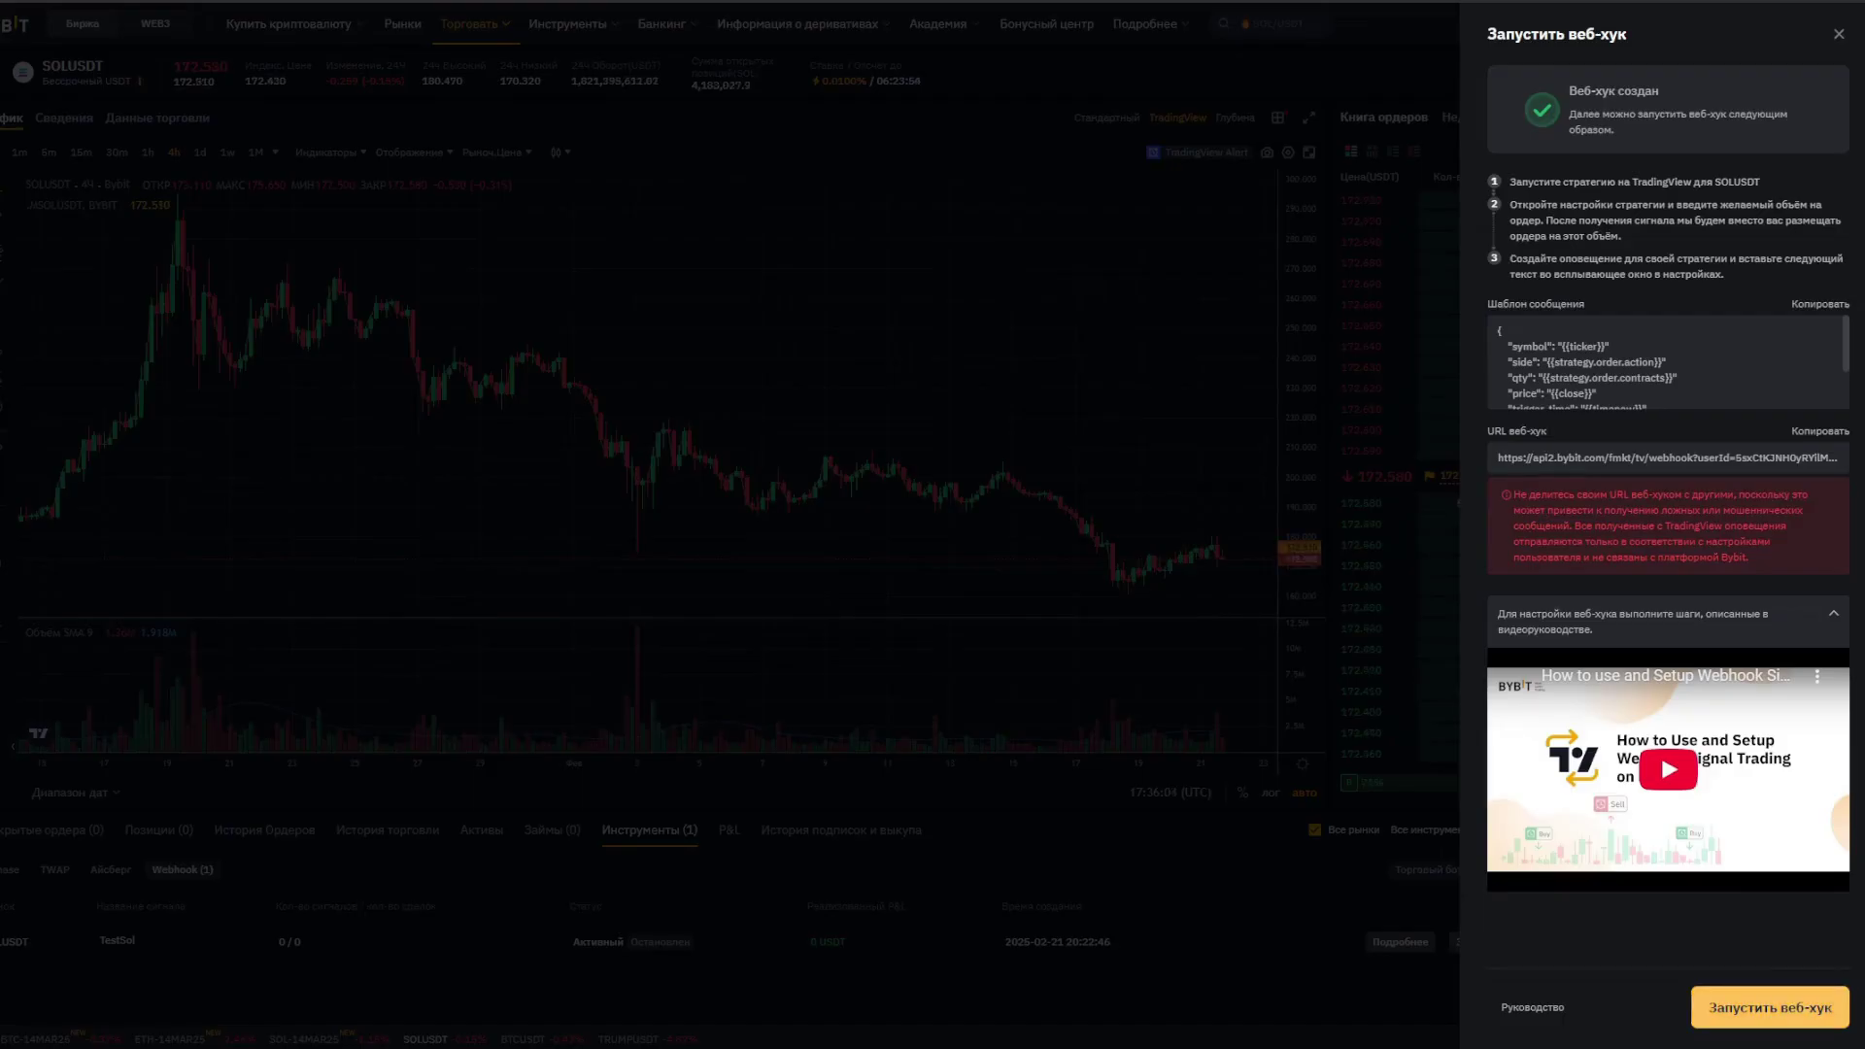
# Step: Launch the TestSol webhook, acknowledging the trading risk notice
pyautogui.click(1753, 1007)
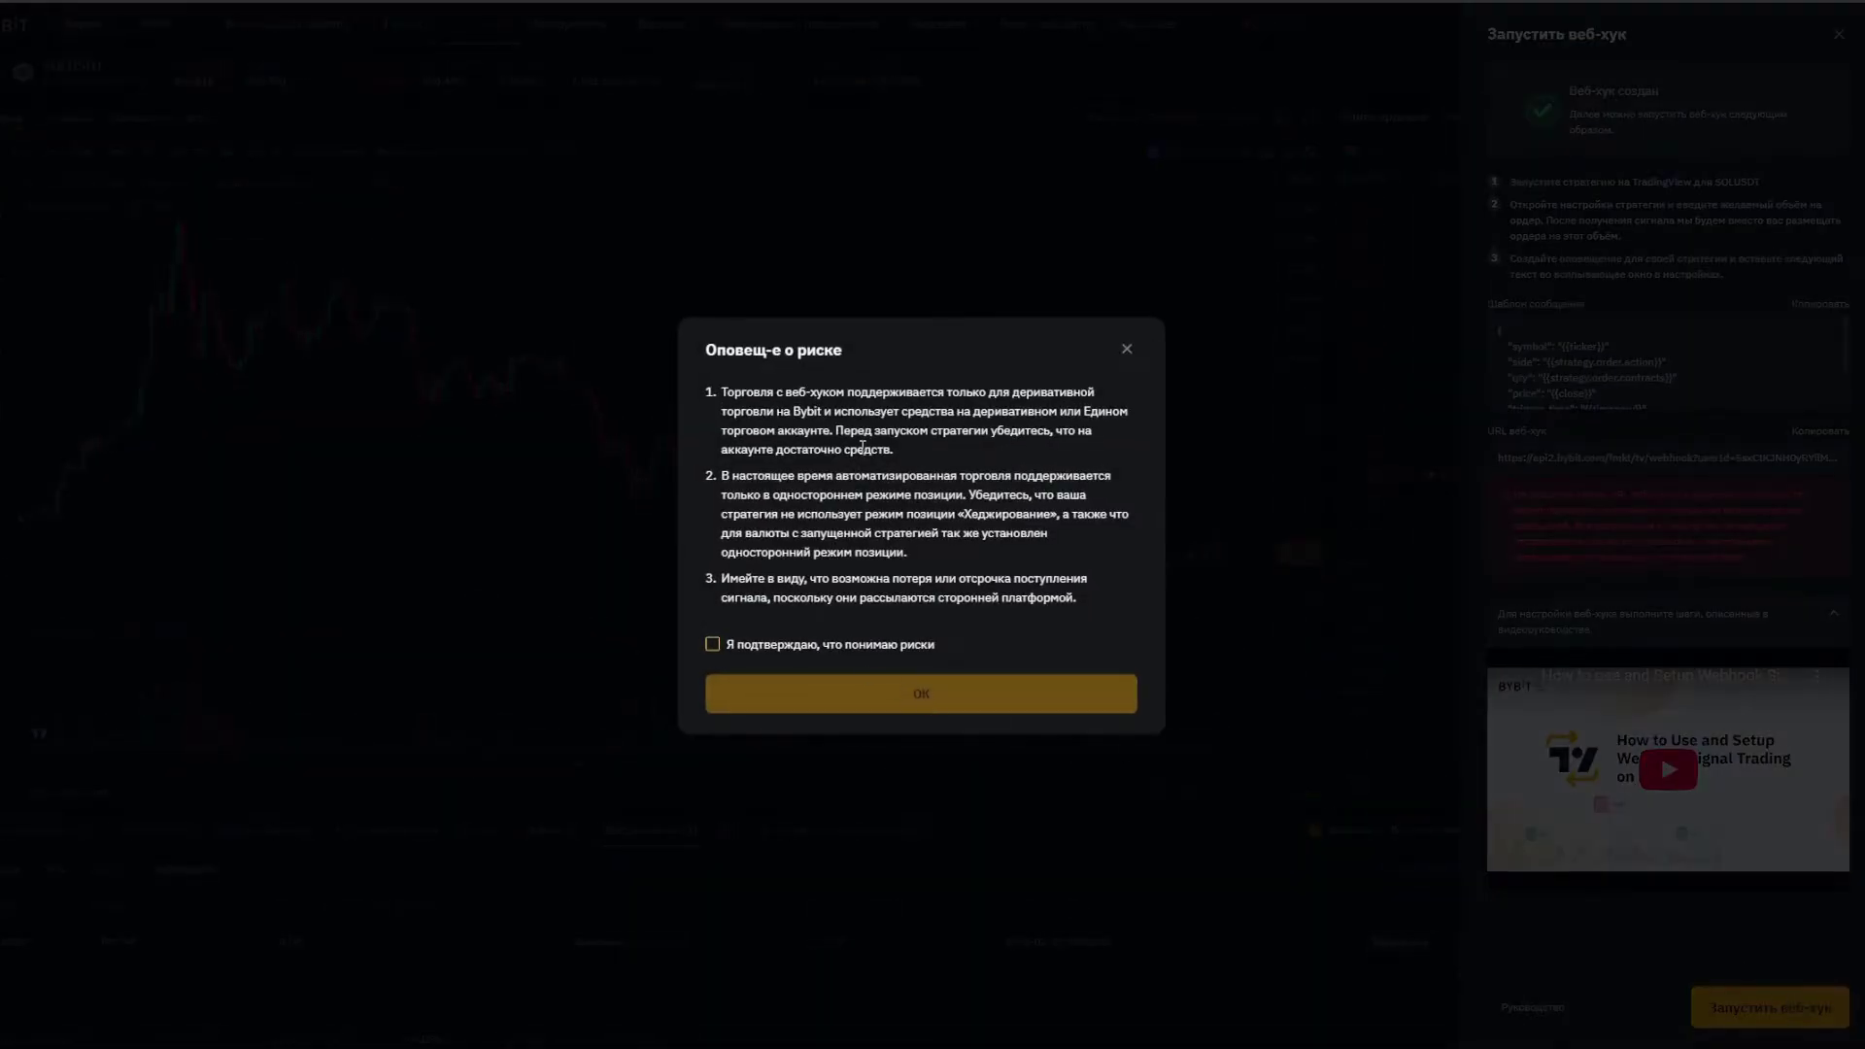
pyautogui.click(714, 646)
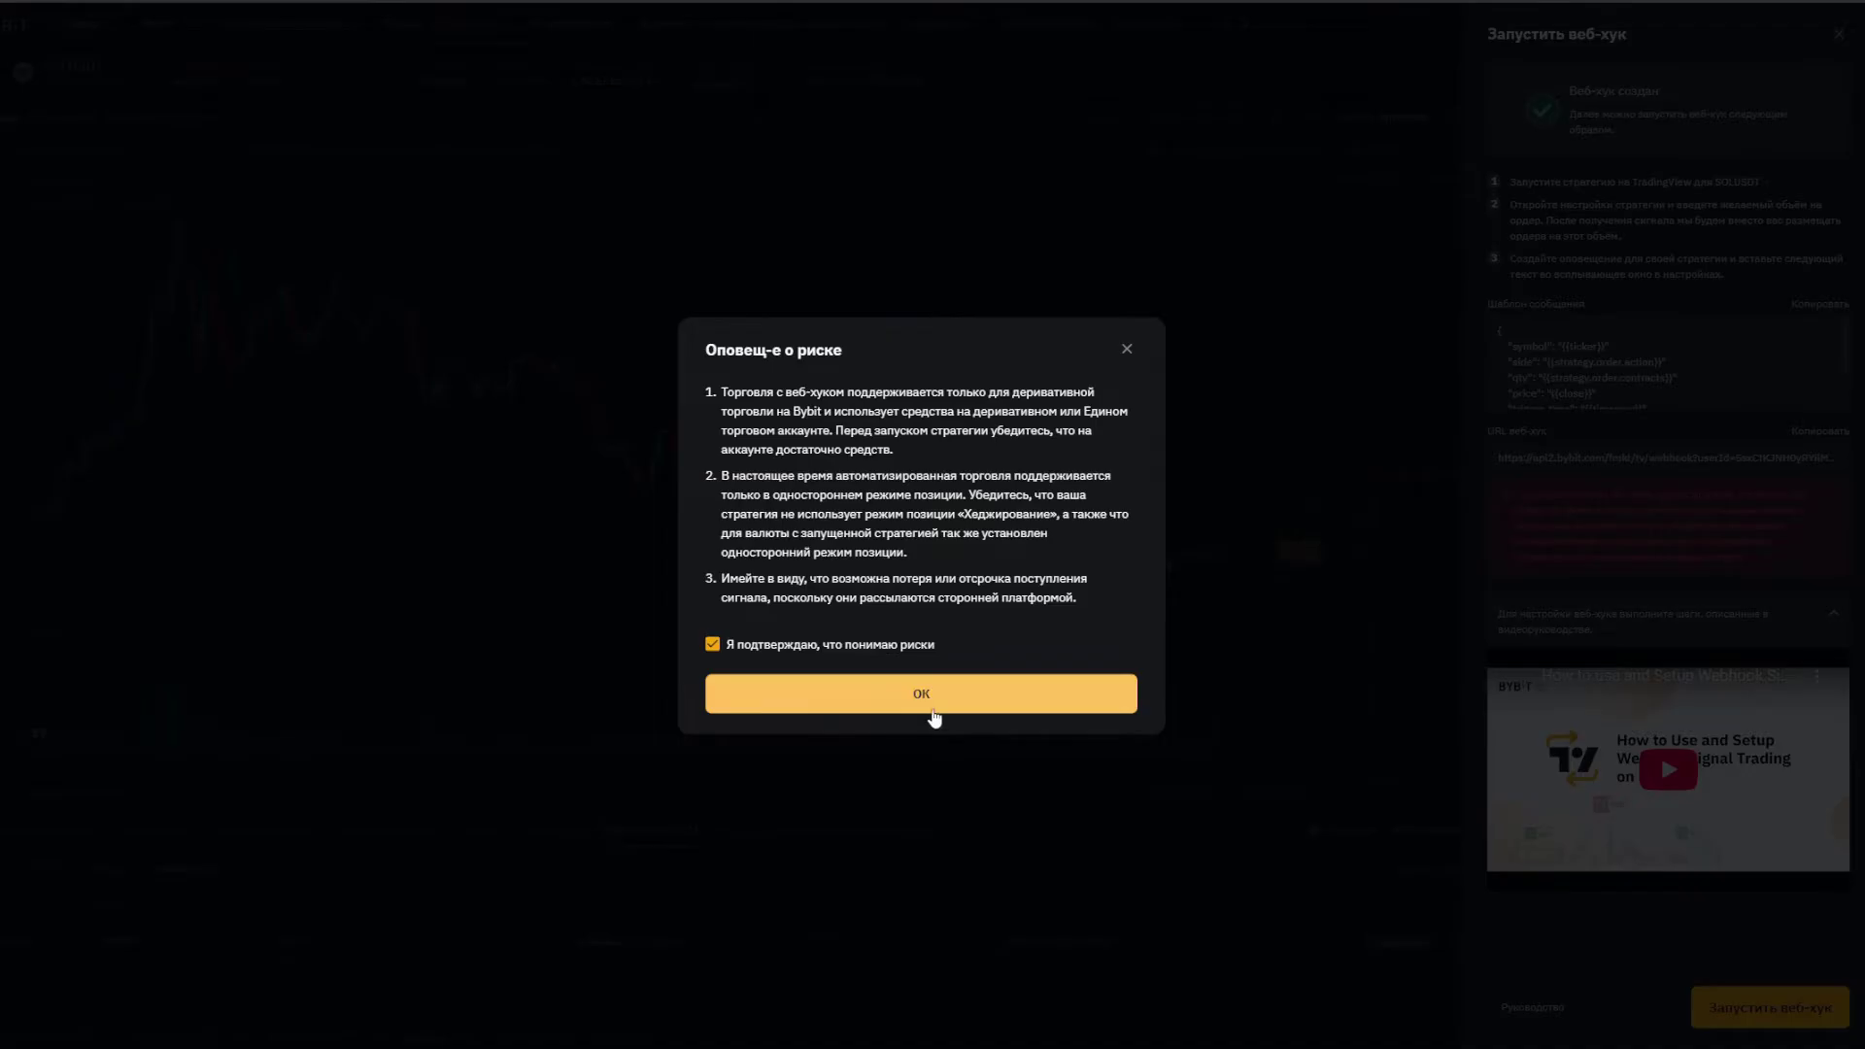
pyautogui.click(931, 708)
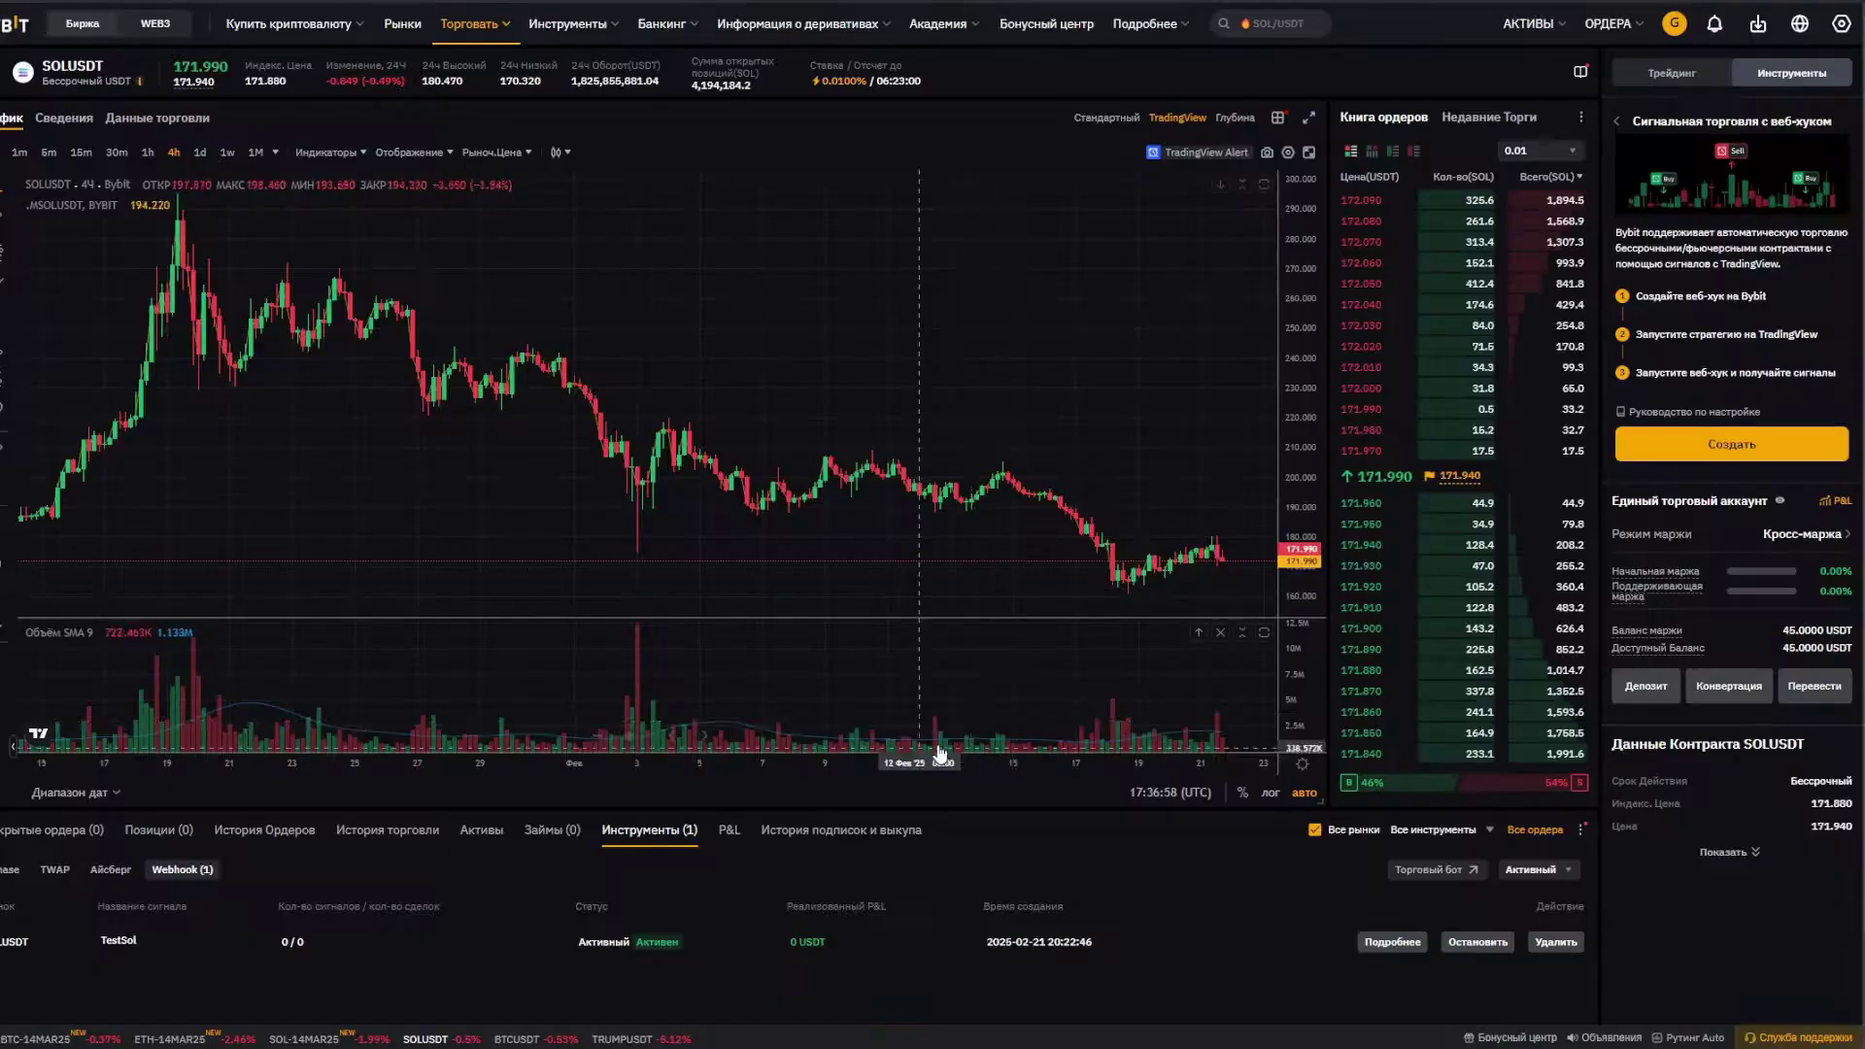